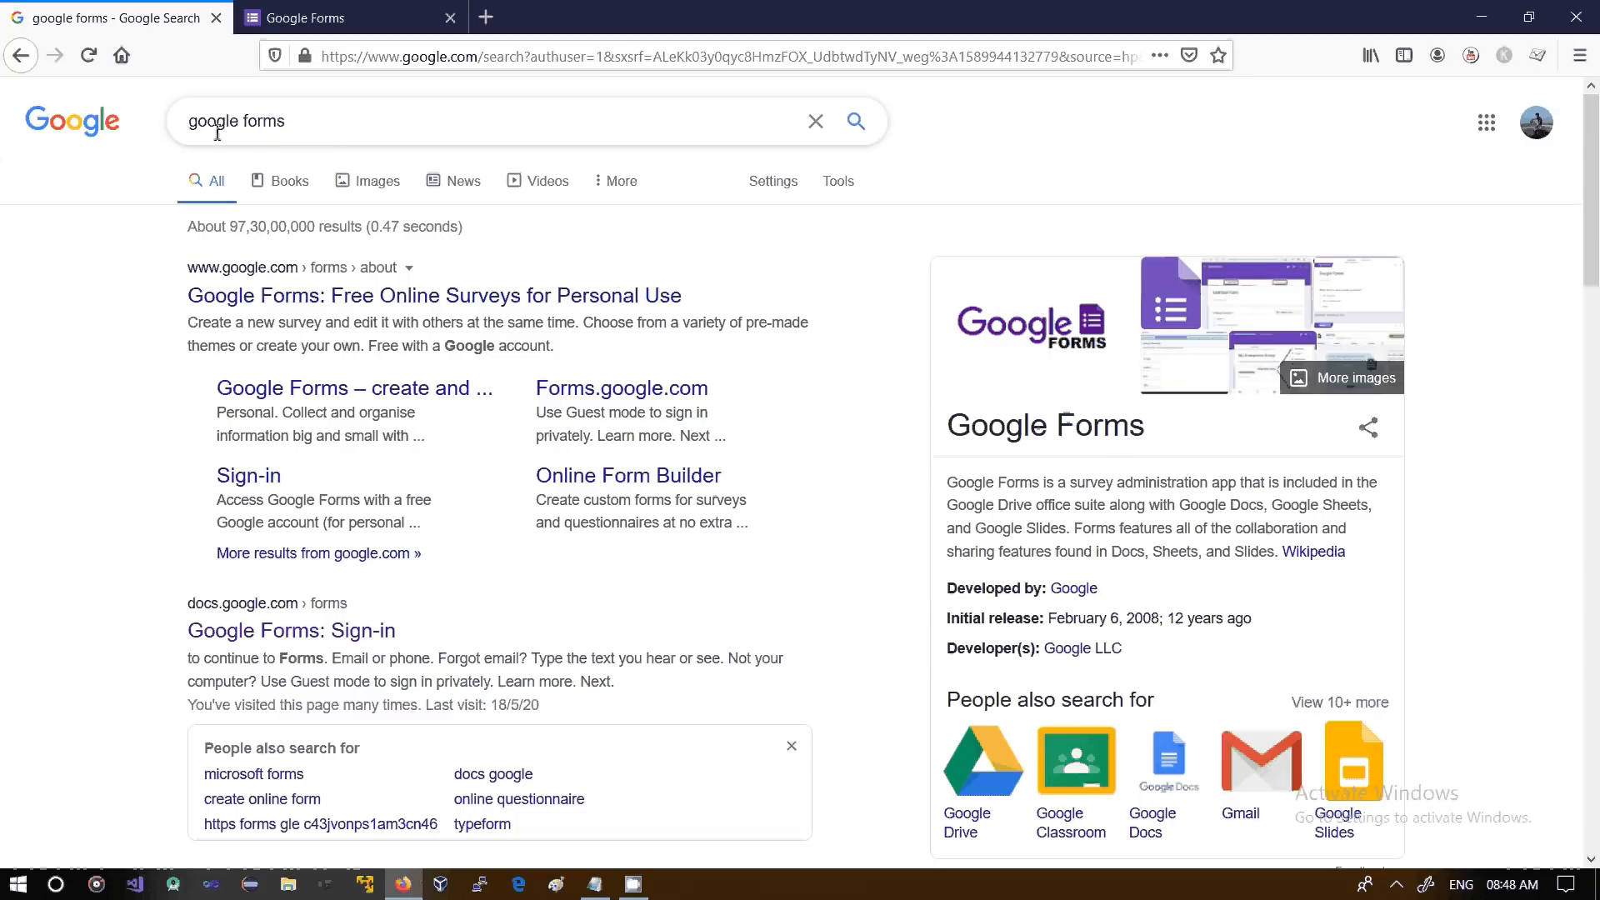
Switch from the google forms search results to the already open Google Forms home page
drag(189, 120, 315, 129)
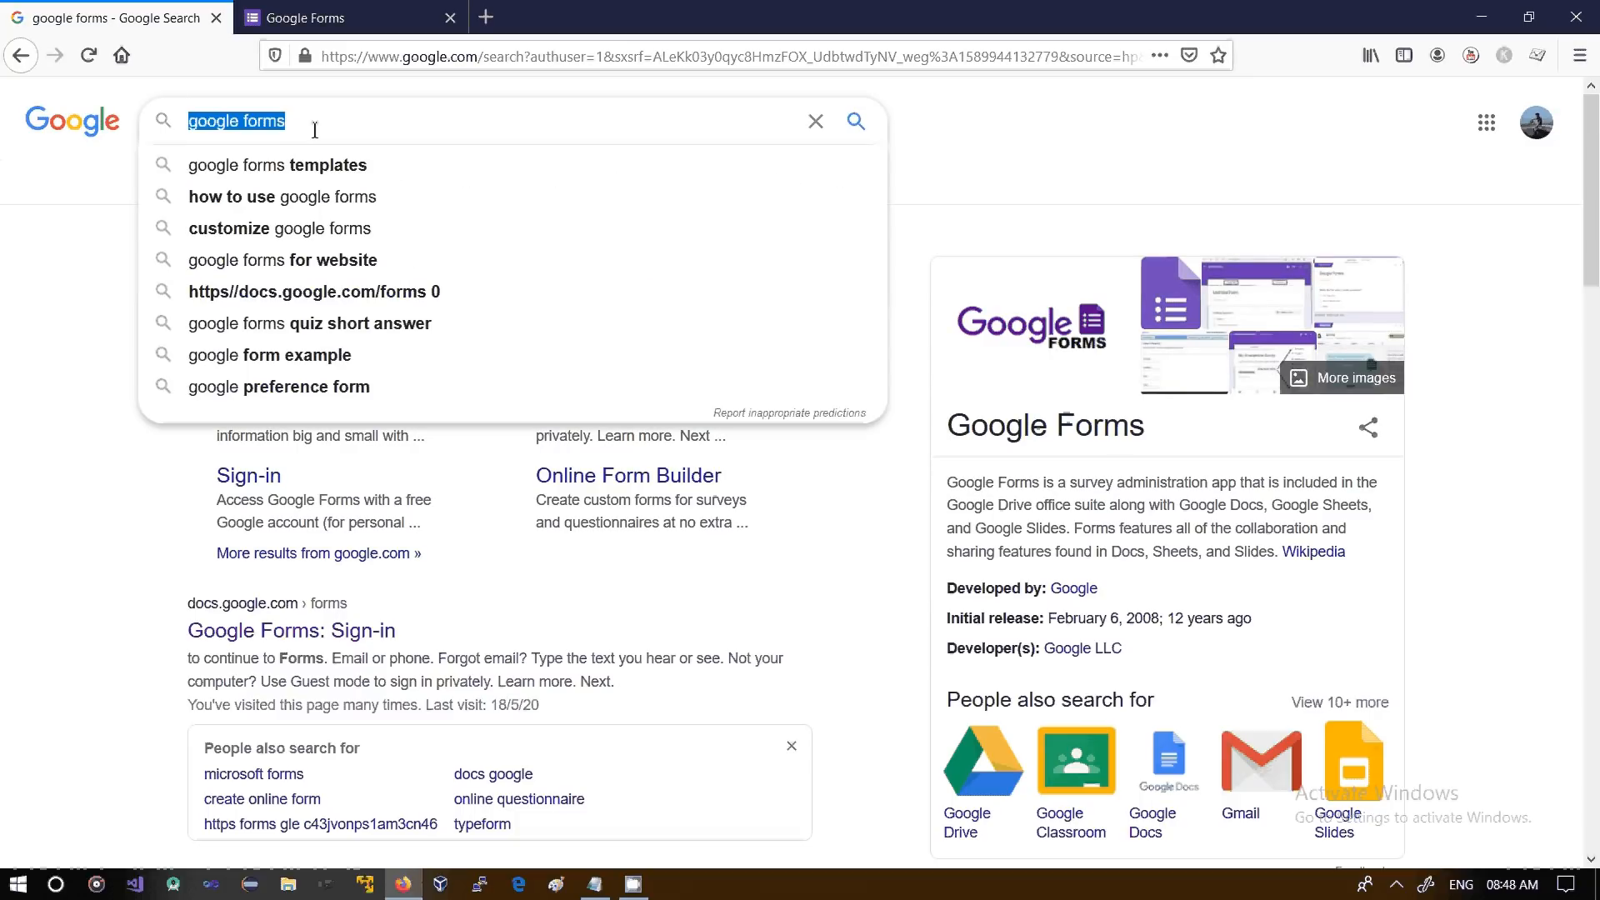
click(126, 427)
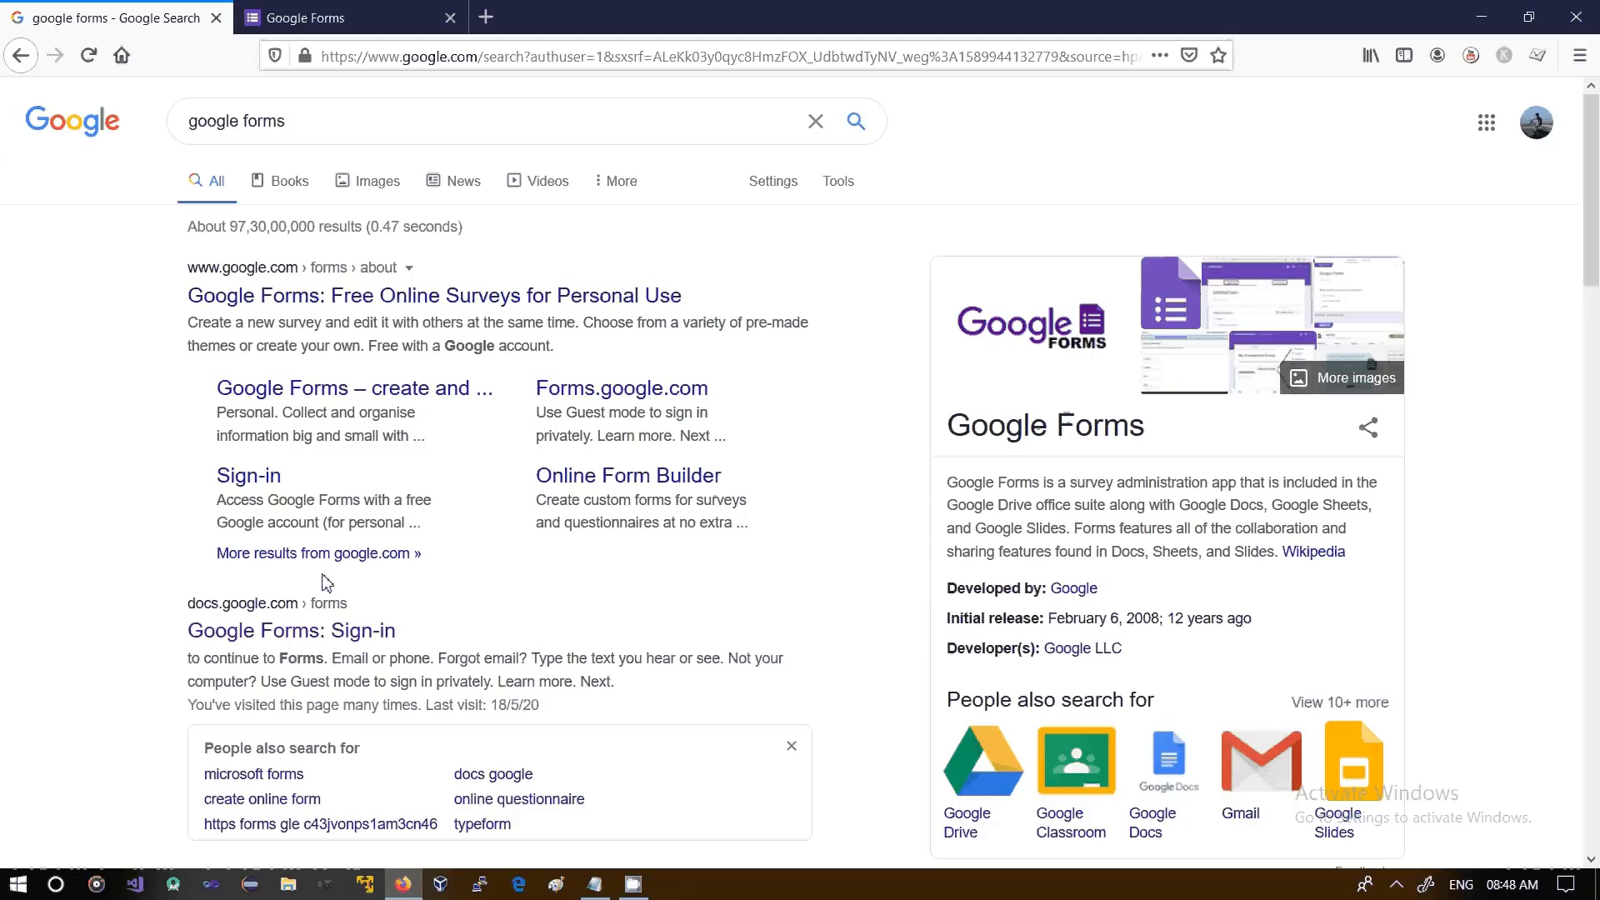
click(318, 647)
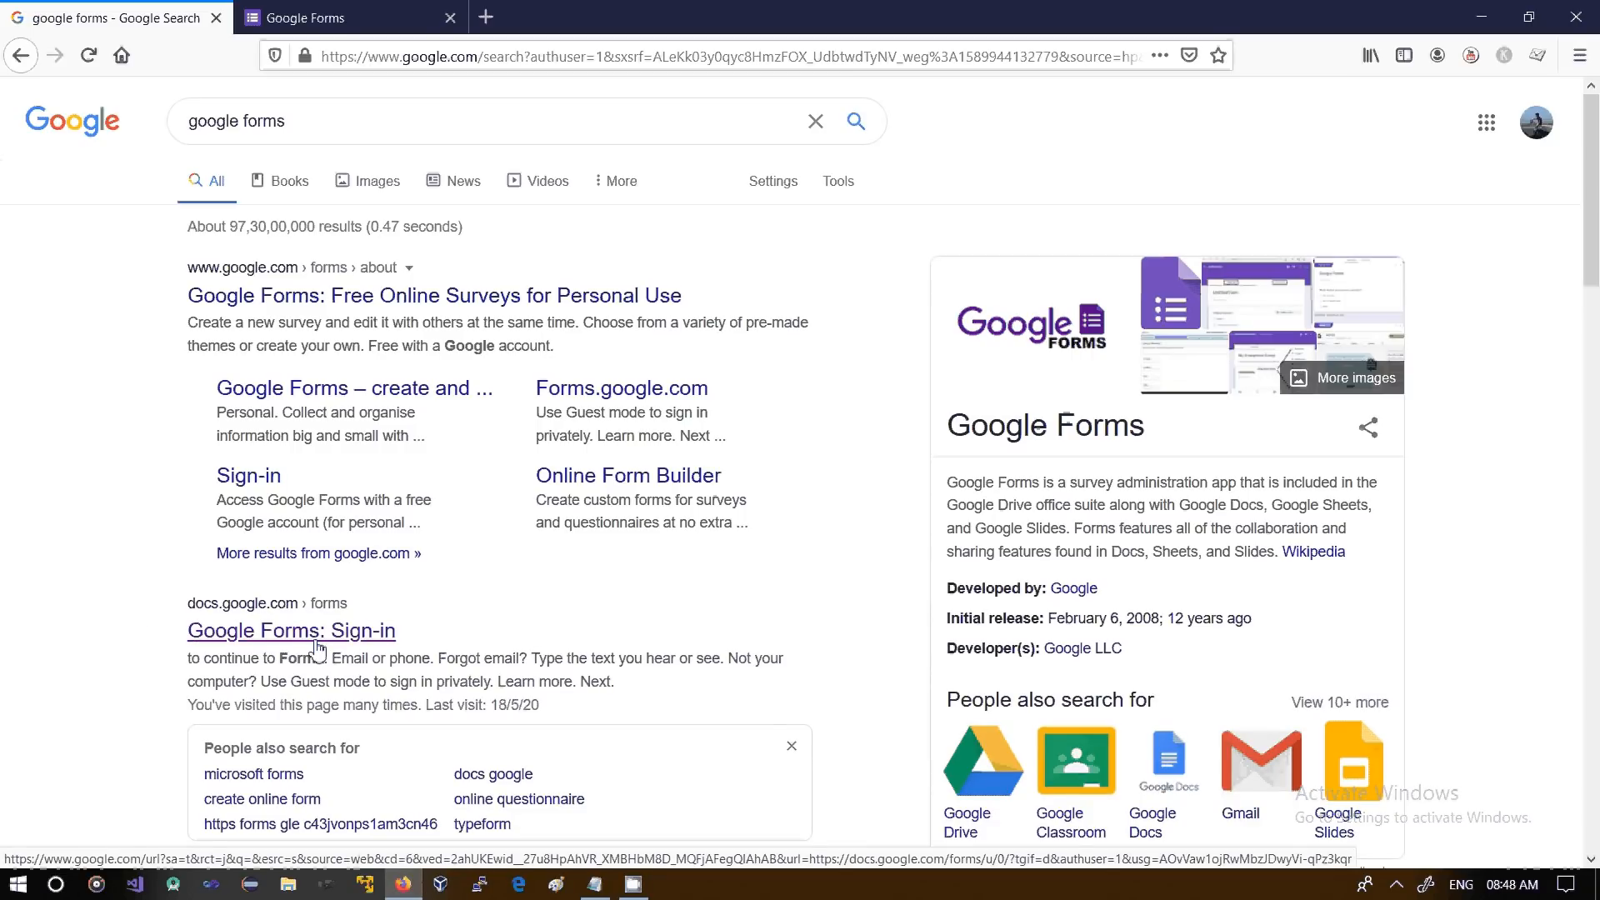
click(330, 14)
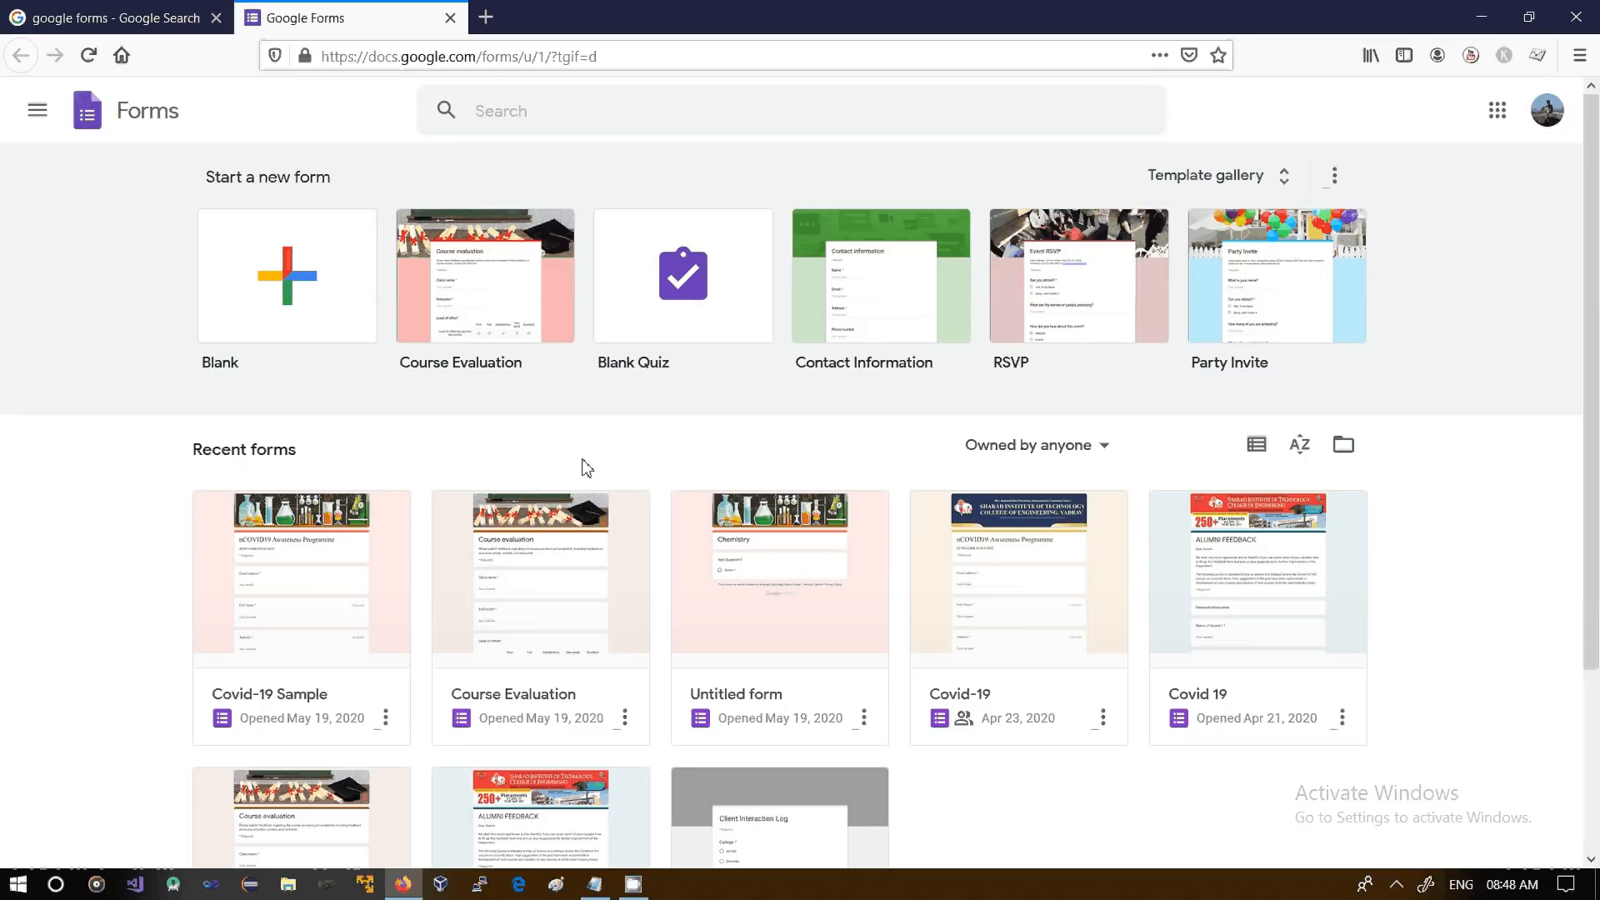
View the Covid-19 Sample form from the recent forms and return to the forms home page
click(307, 622)
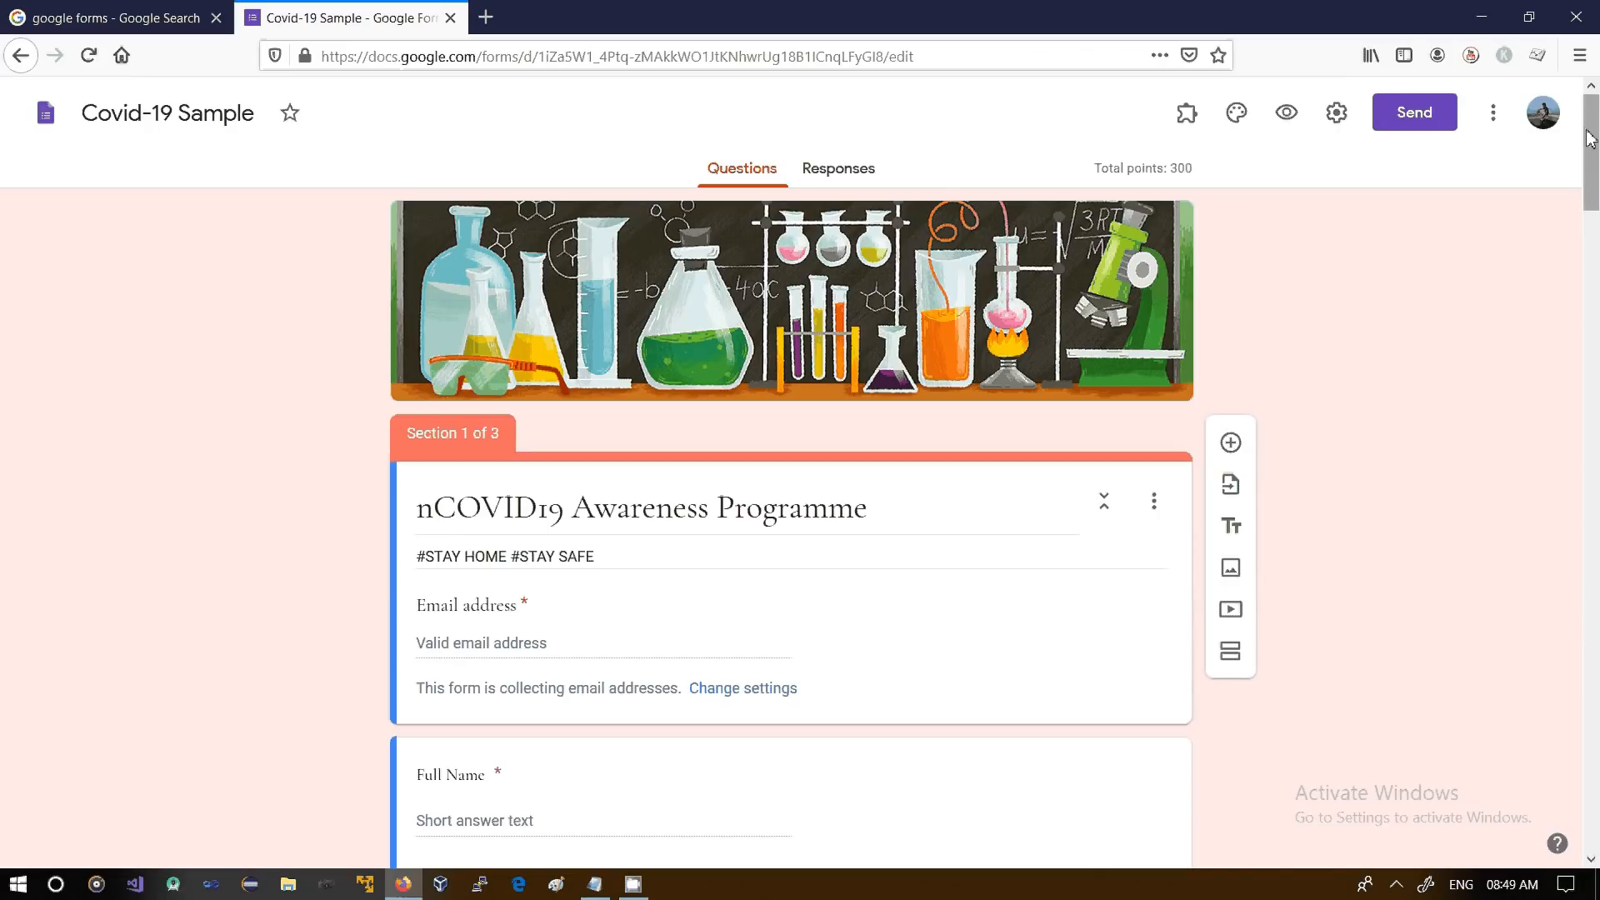
mouse_move(1590, 138)
mouse_down()
mouse_move(1594, 198)
mouse_move(1592, 137)
mouse_up()
mouse_move(1592, 137)
mouse_down()
mouse_move(1594, 152)
mouse_move(1593, 114)
mouse_up()
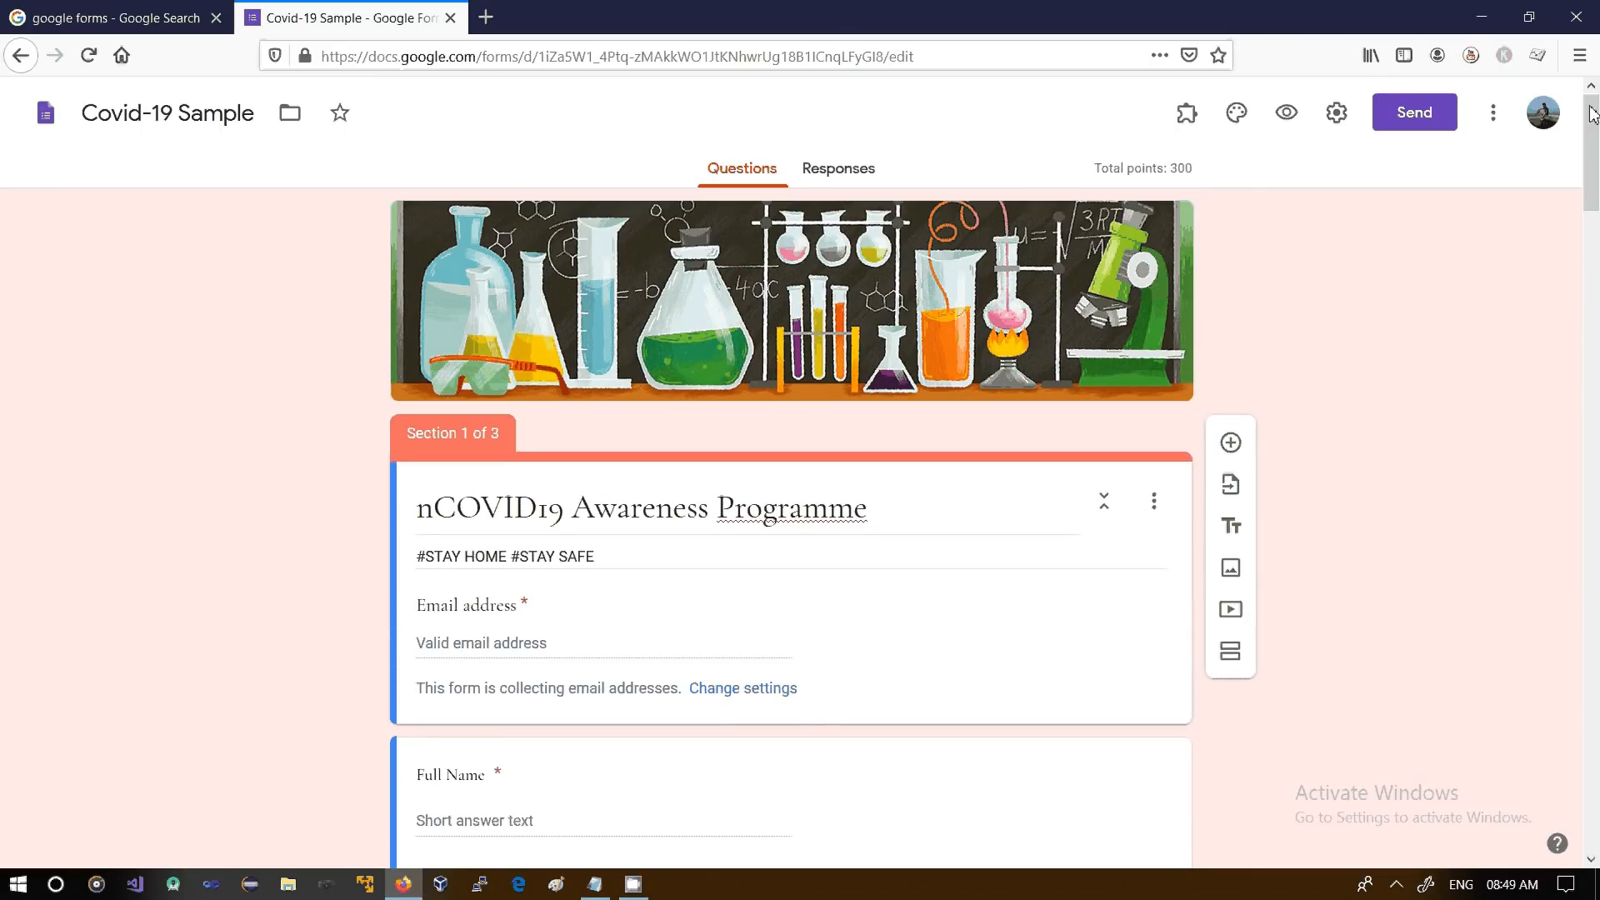
click(12, 62)
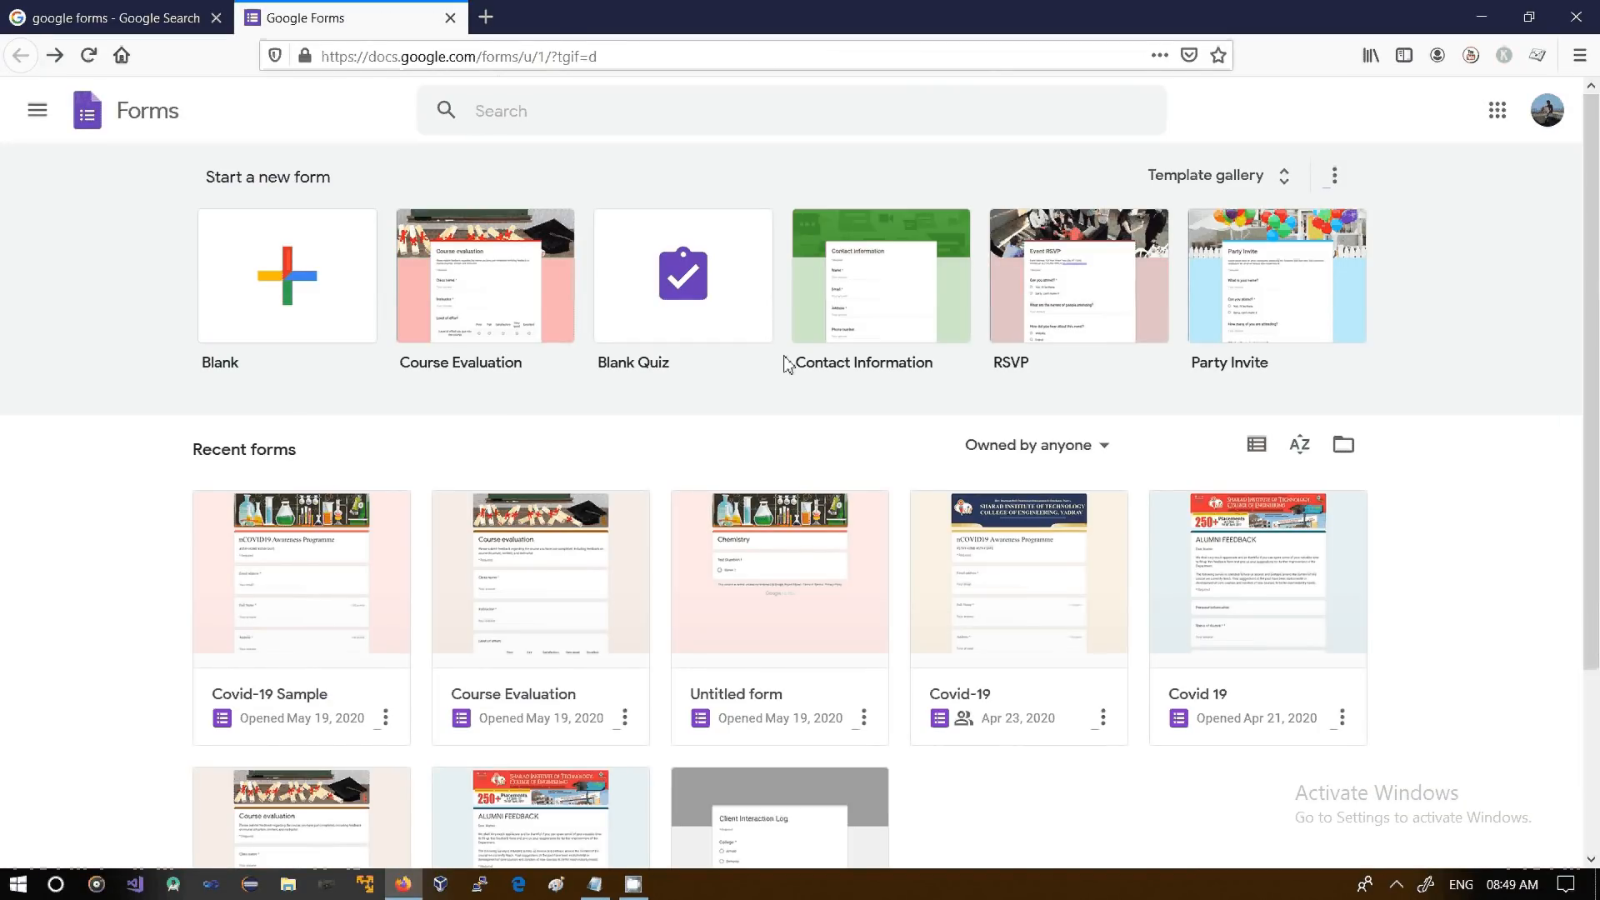
Open the Covid-19 Sample form and remove its header image through the theme options
click(1274, 171)
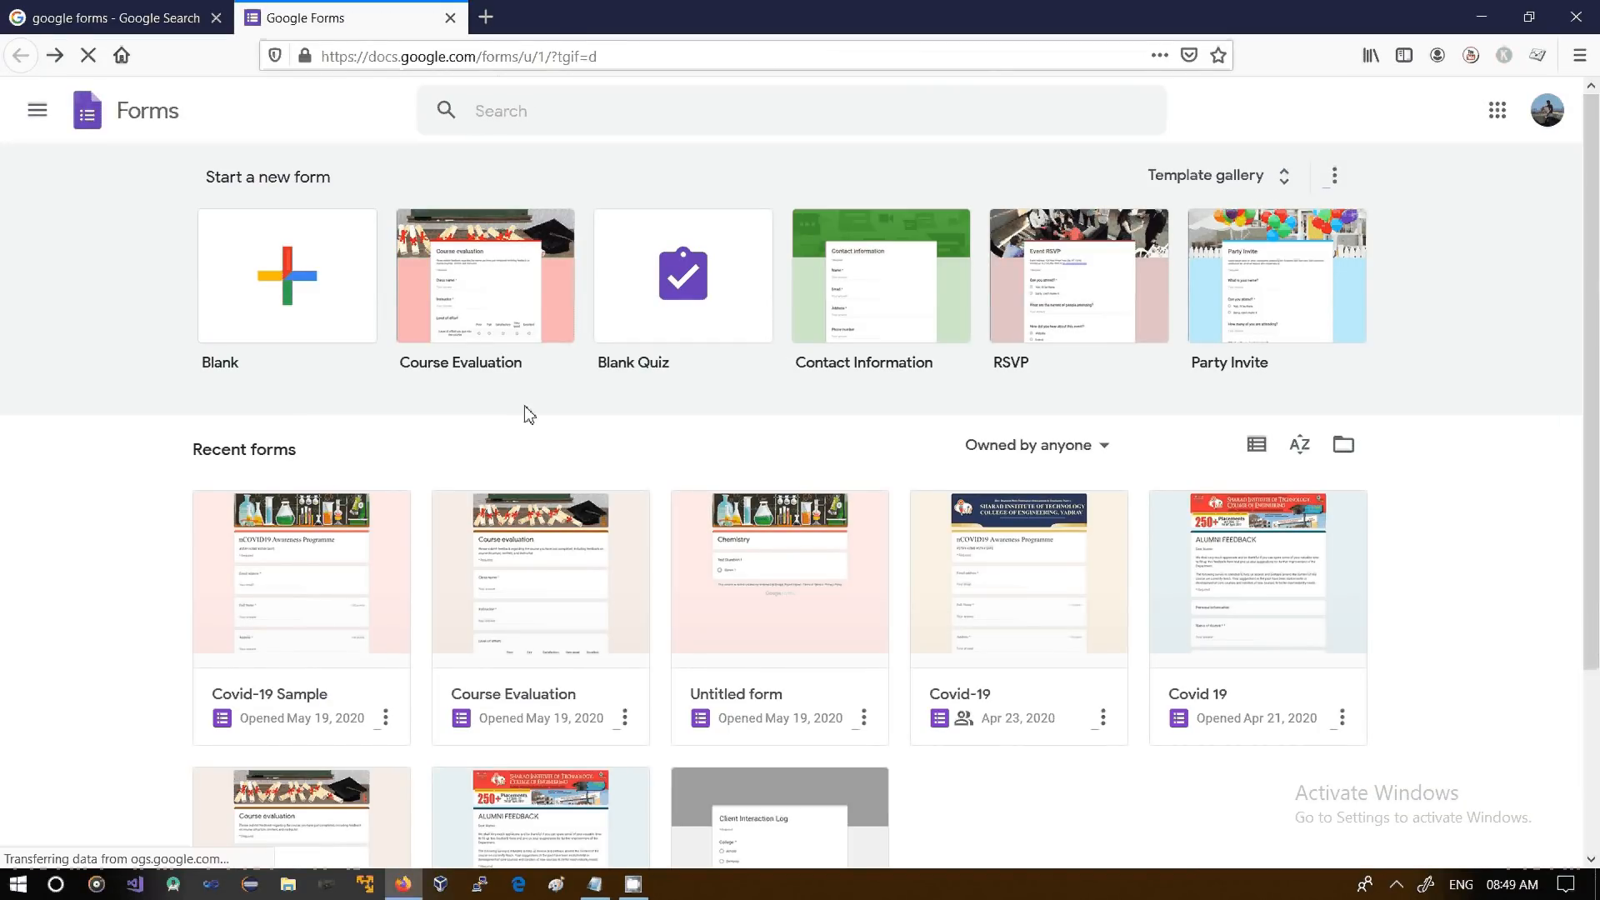
click(315, 585)
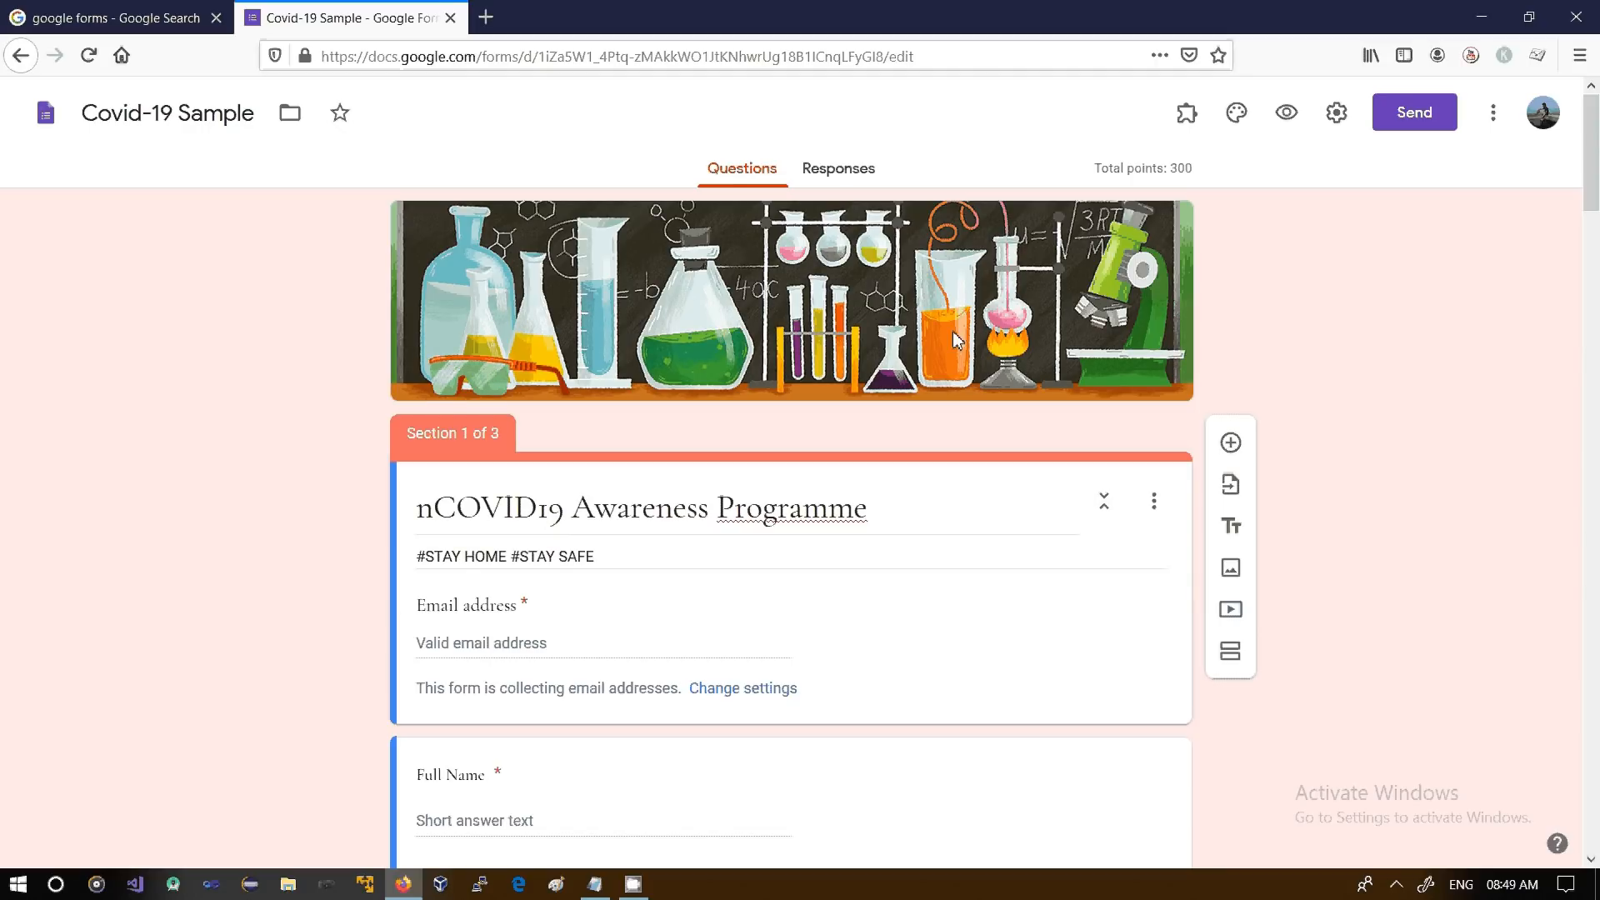
click(1237, 117)
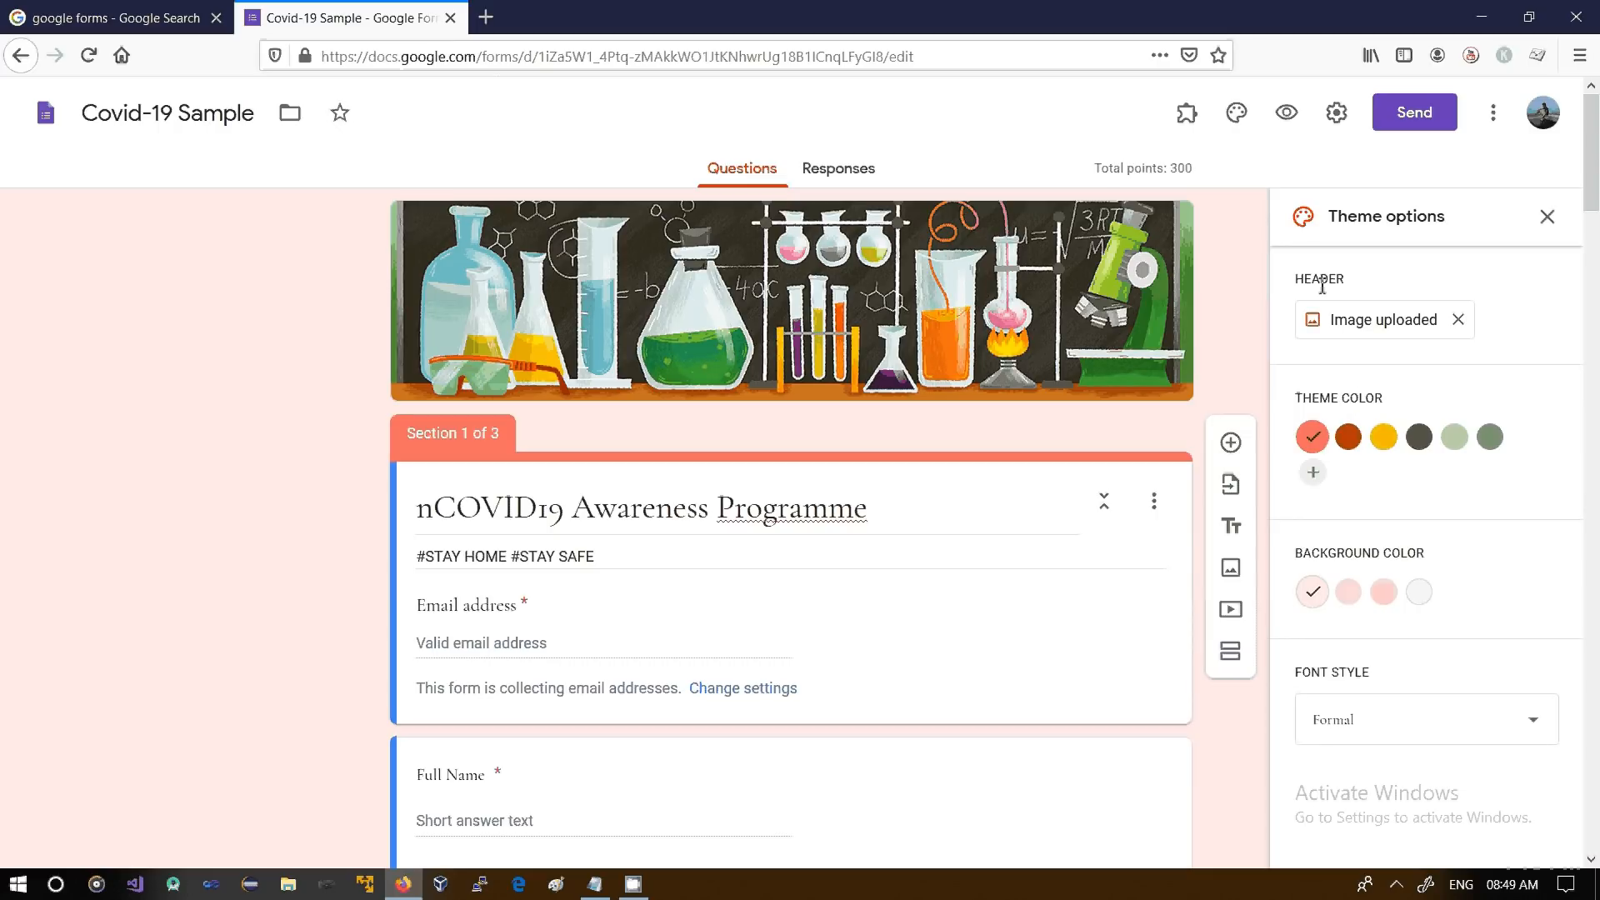
drag(1297, 286, 1360, 289)
click(1457, 329)
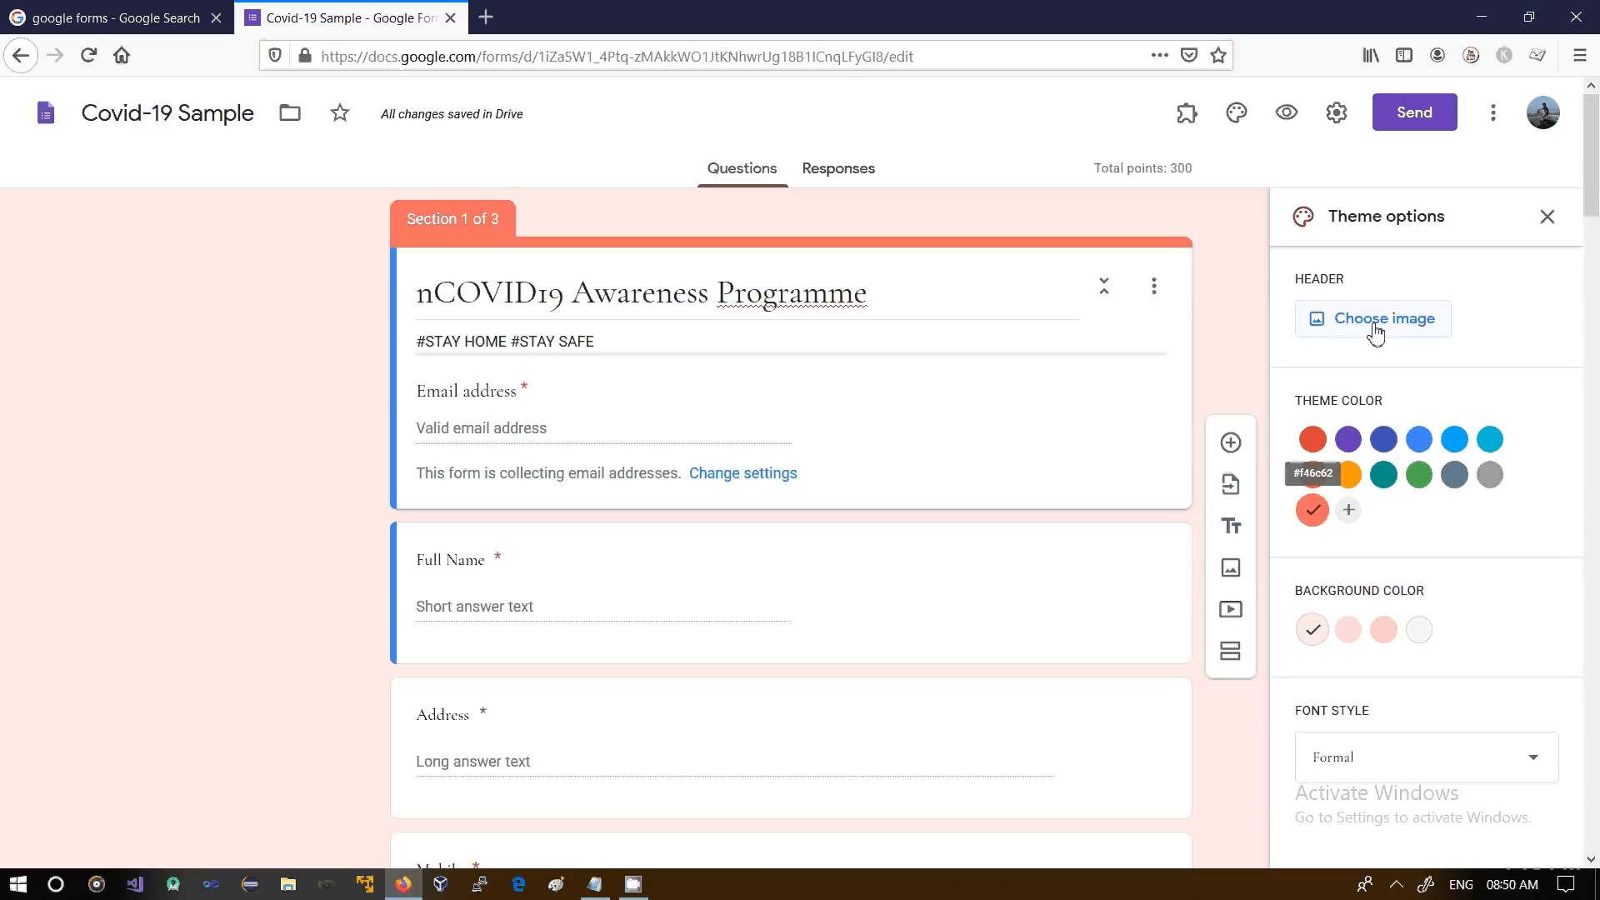
Open the header image chooser and look at its built-in themes and the option to upload an image file
click(1375, 331)
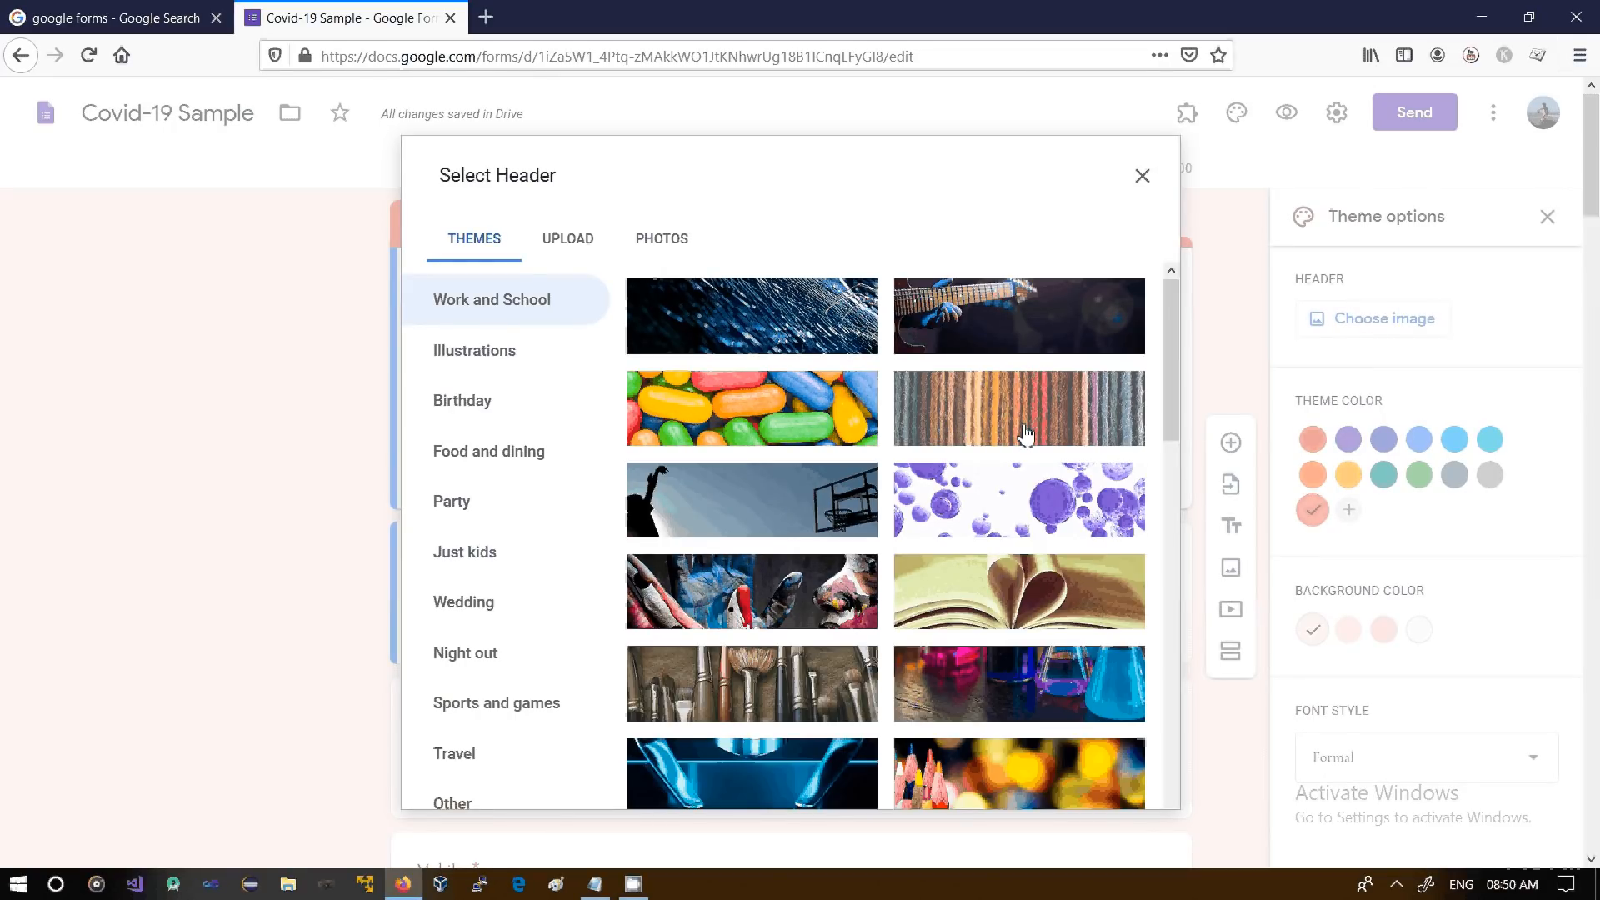
drag(1172, 367, 1165, 310)
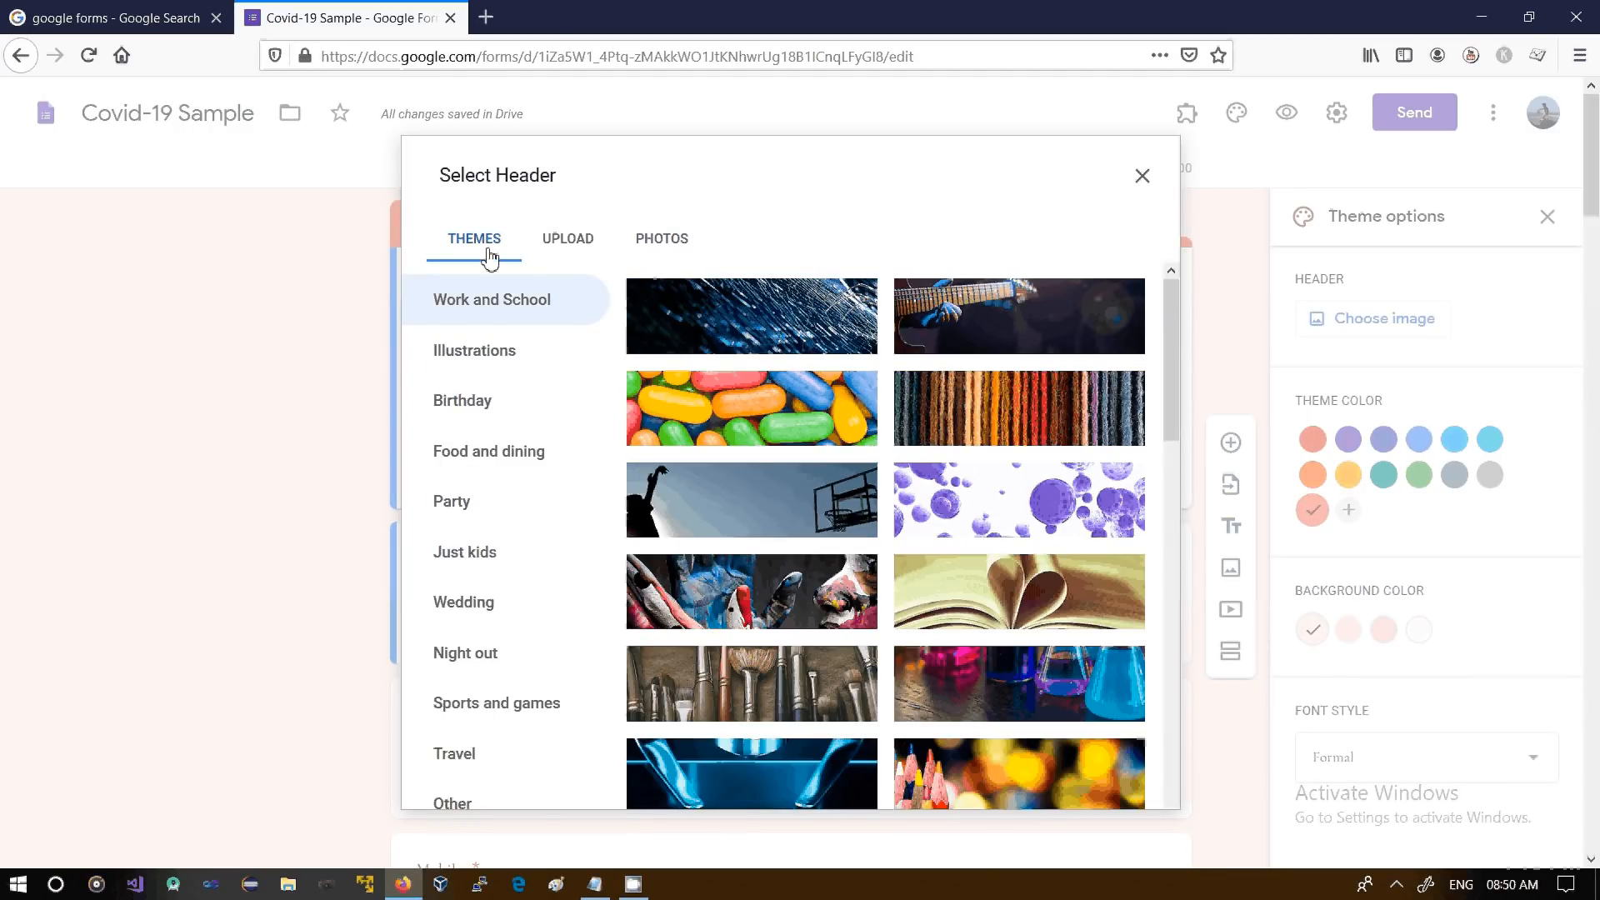
click(552, 255)
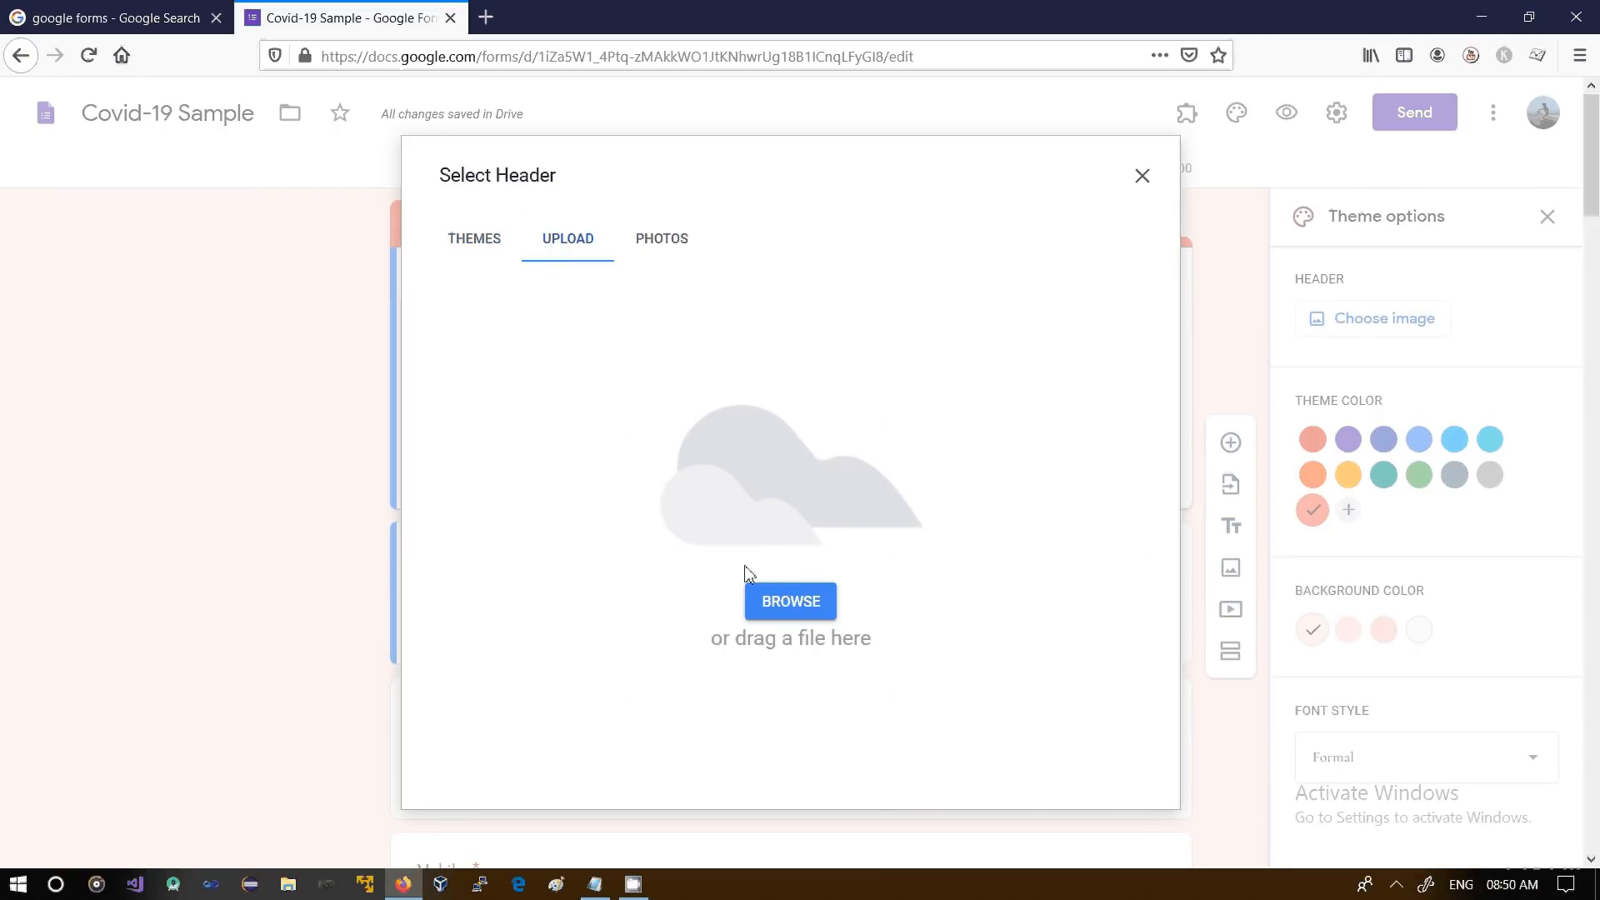
click(780, 619)
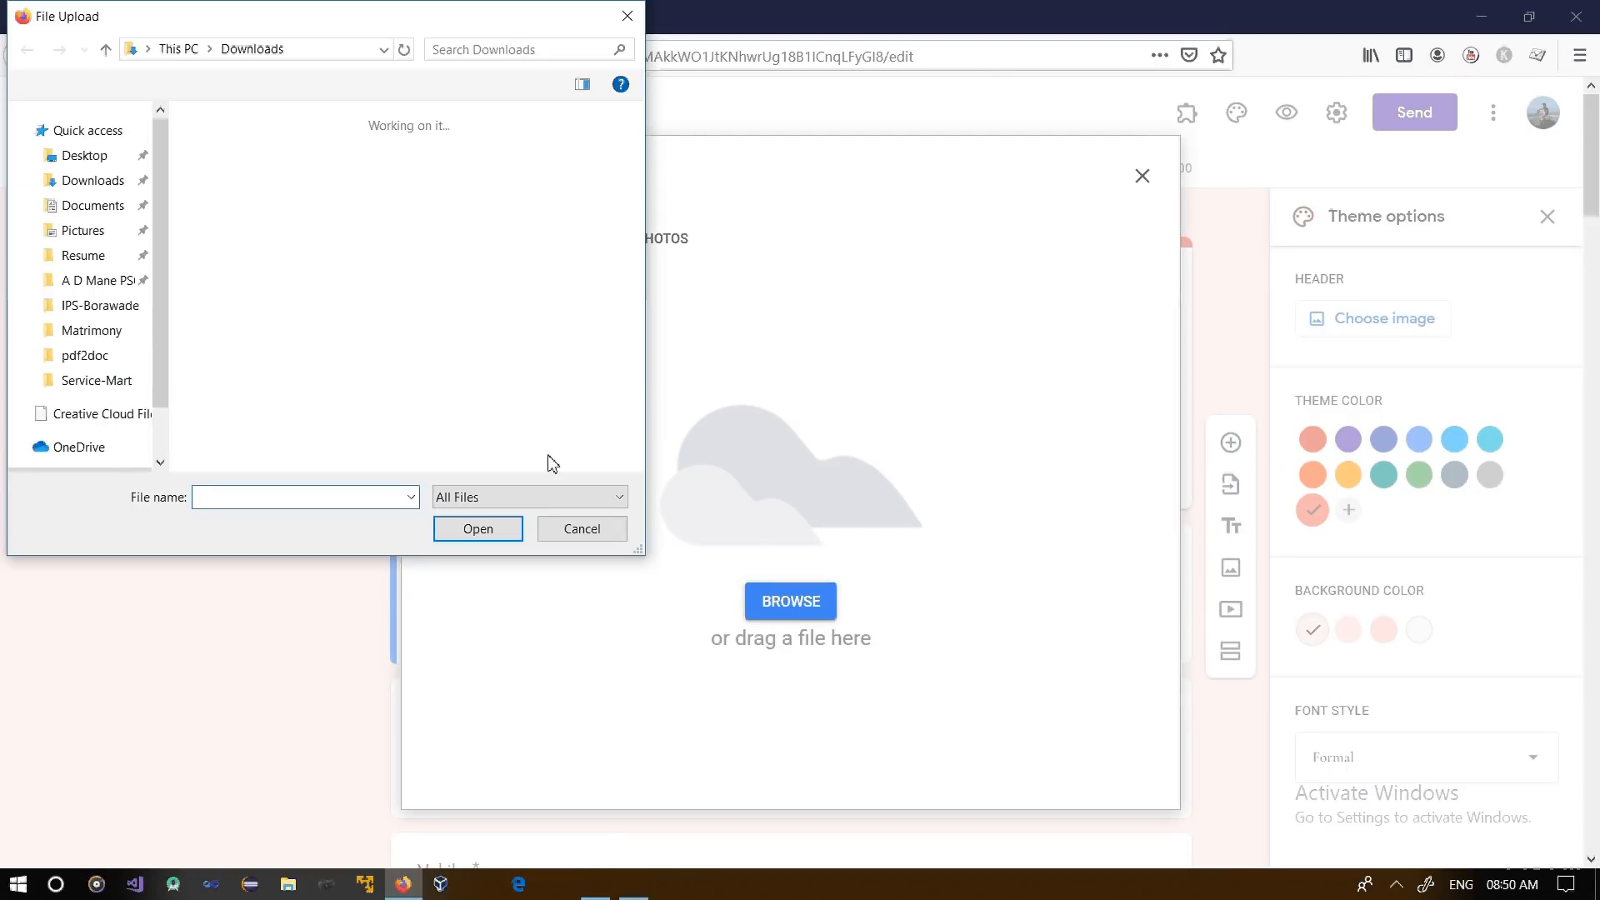
click(573, 529)
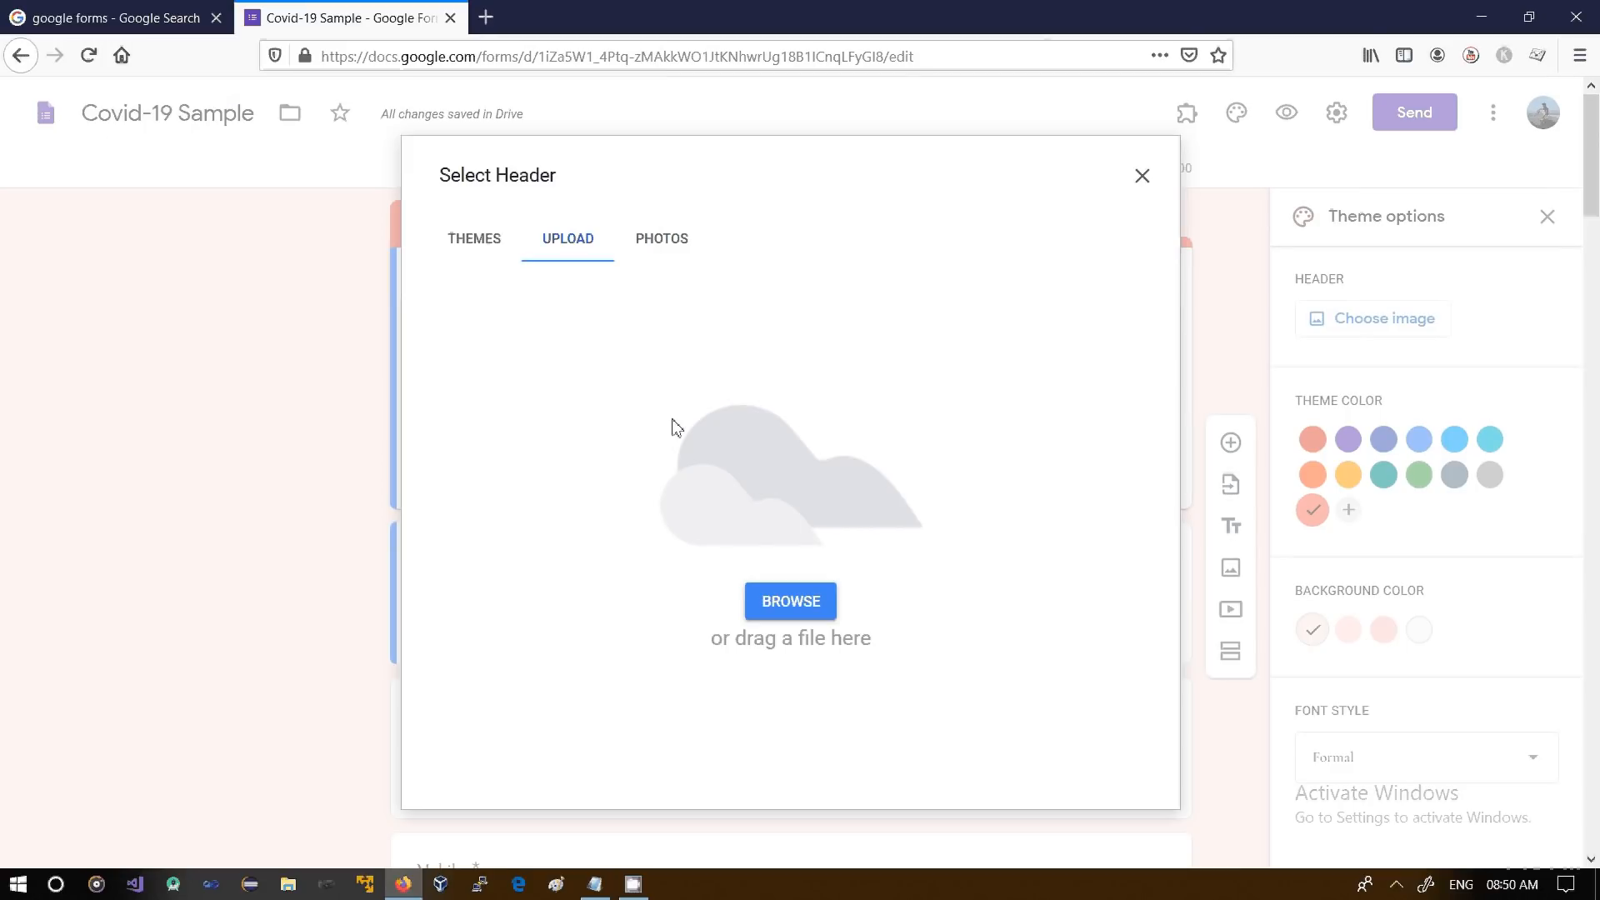
Browse the built-in header images in the Birthday, Food and dining, Party and Just kids categories
click(491, 246)
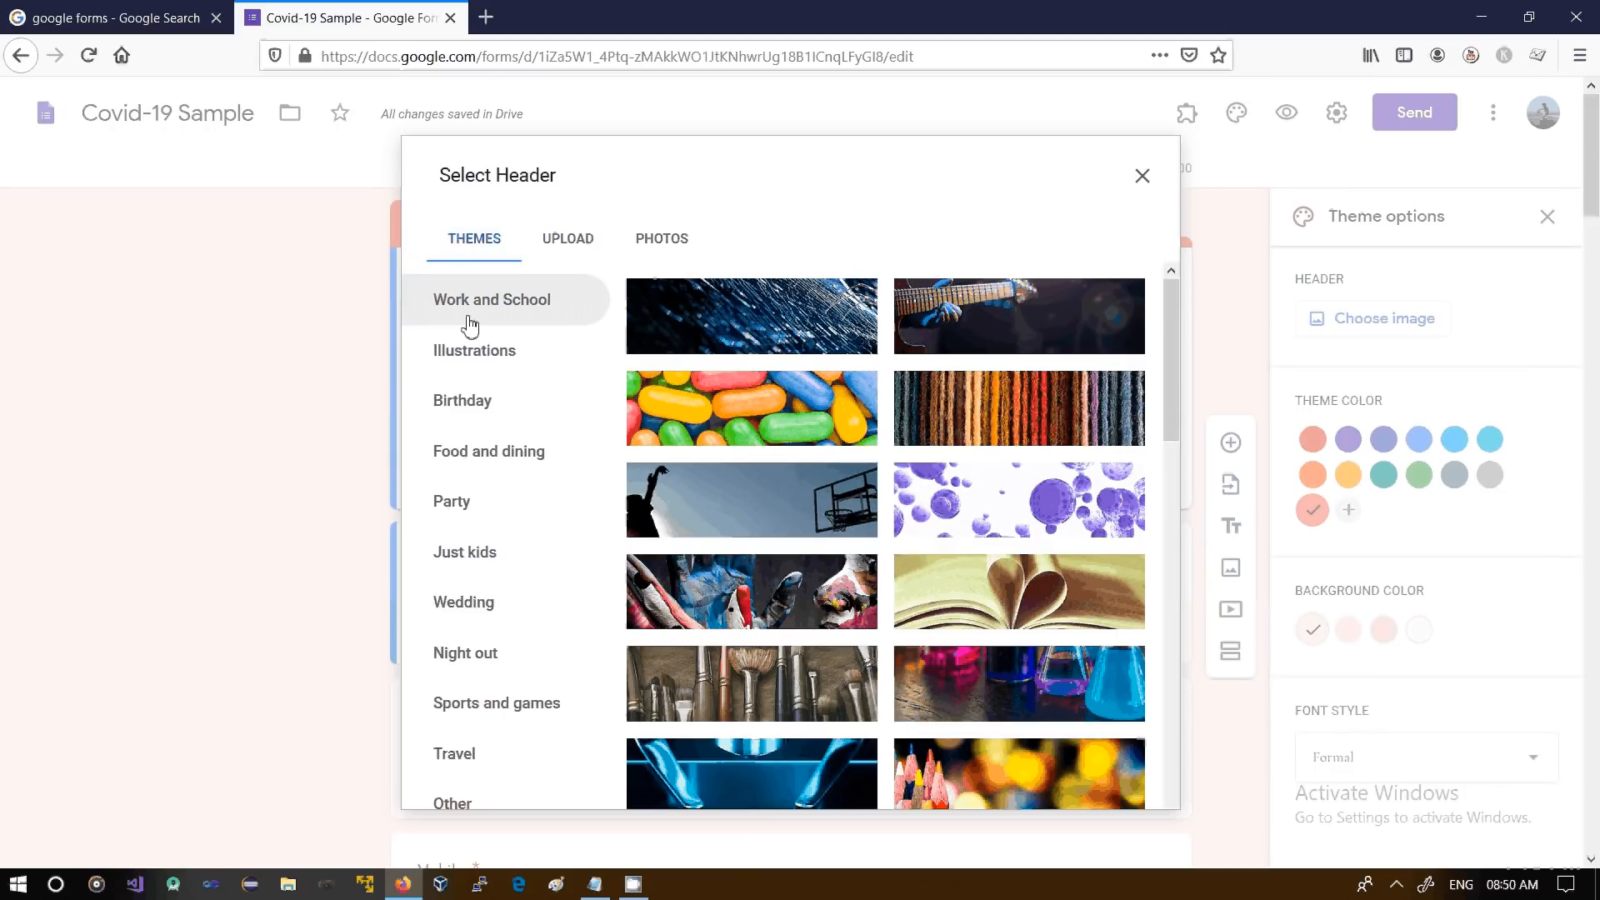
click(488, 421)
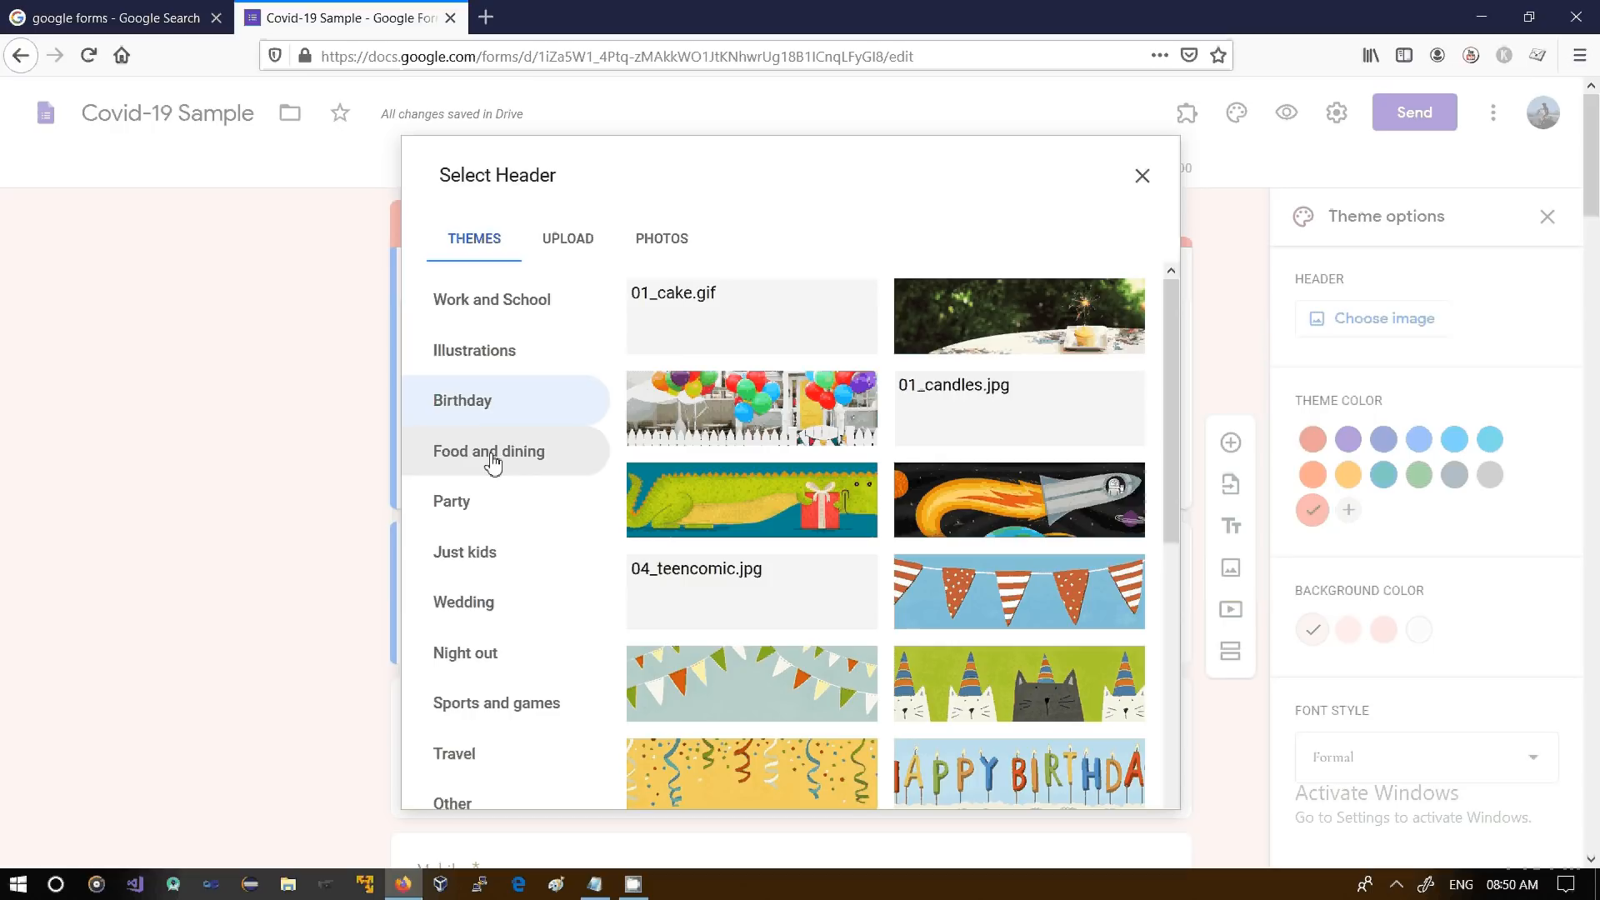
click(492, 458)
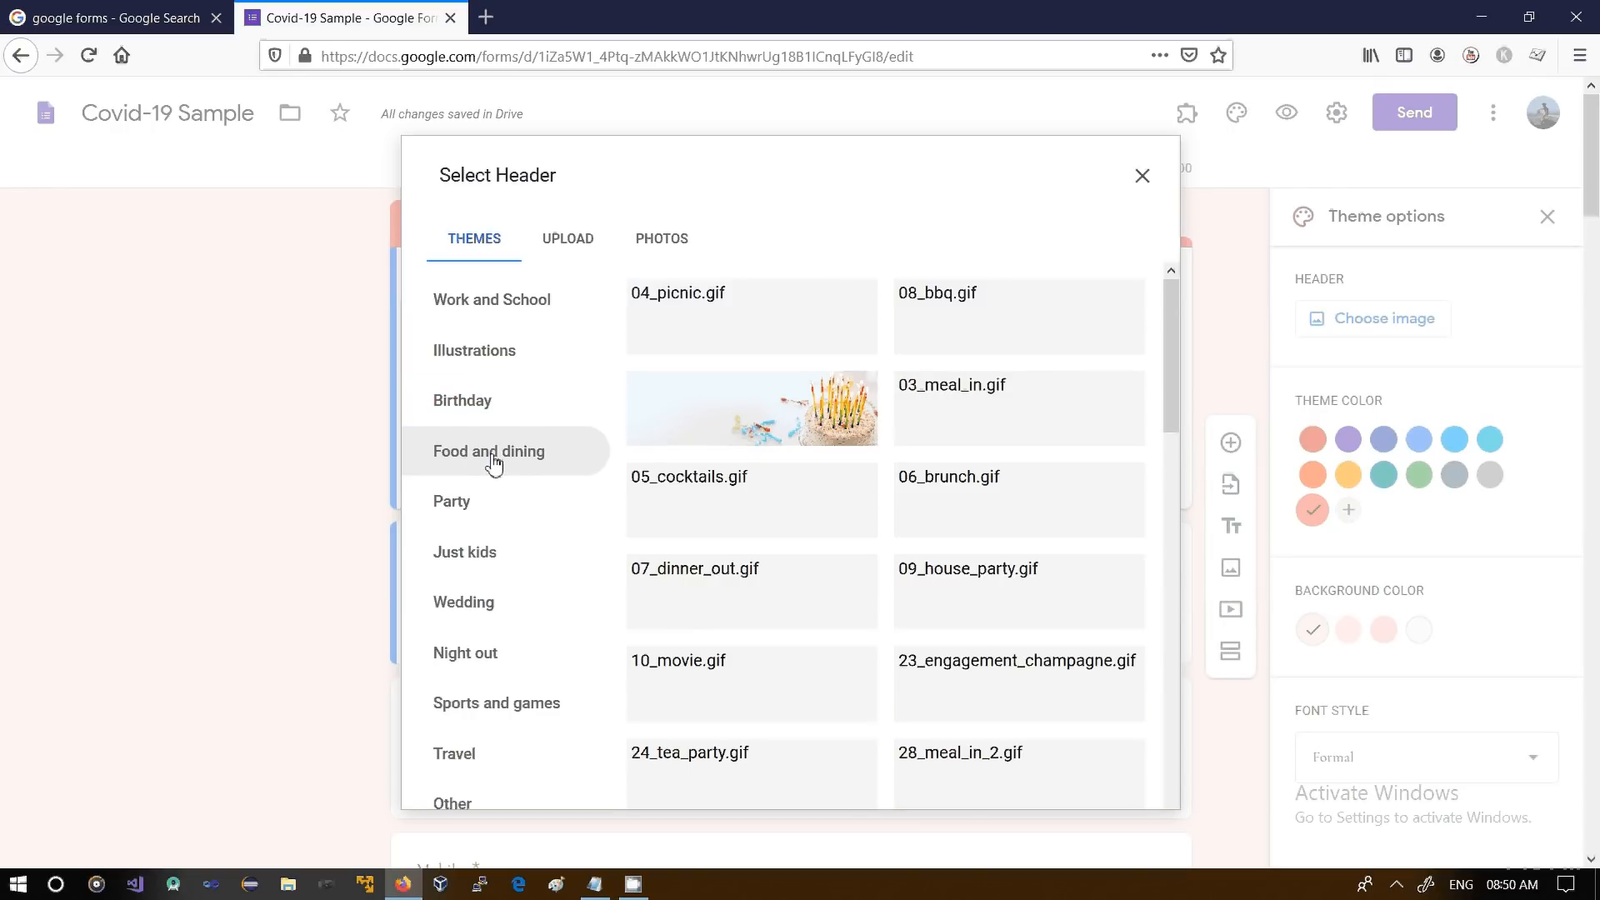
click(481, 504)
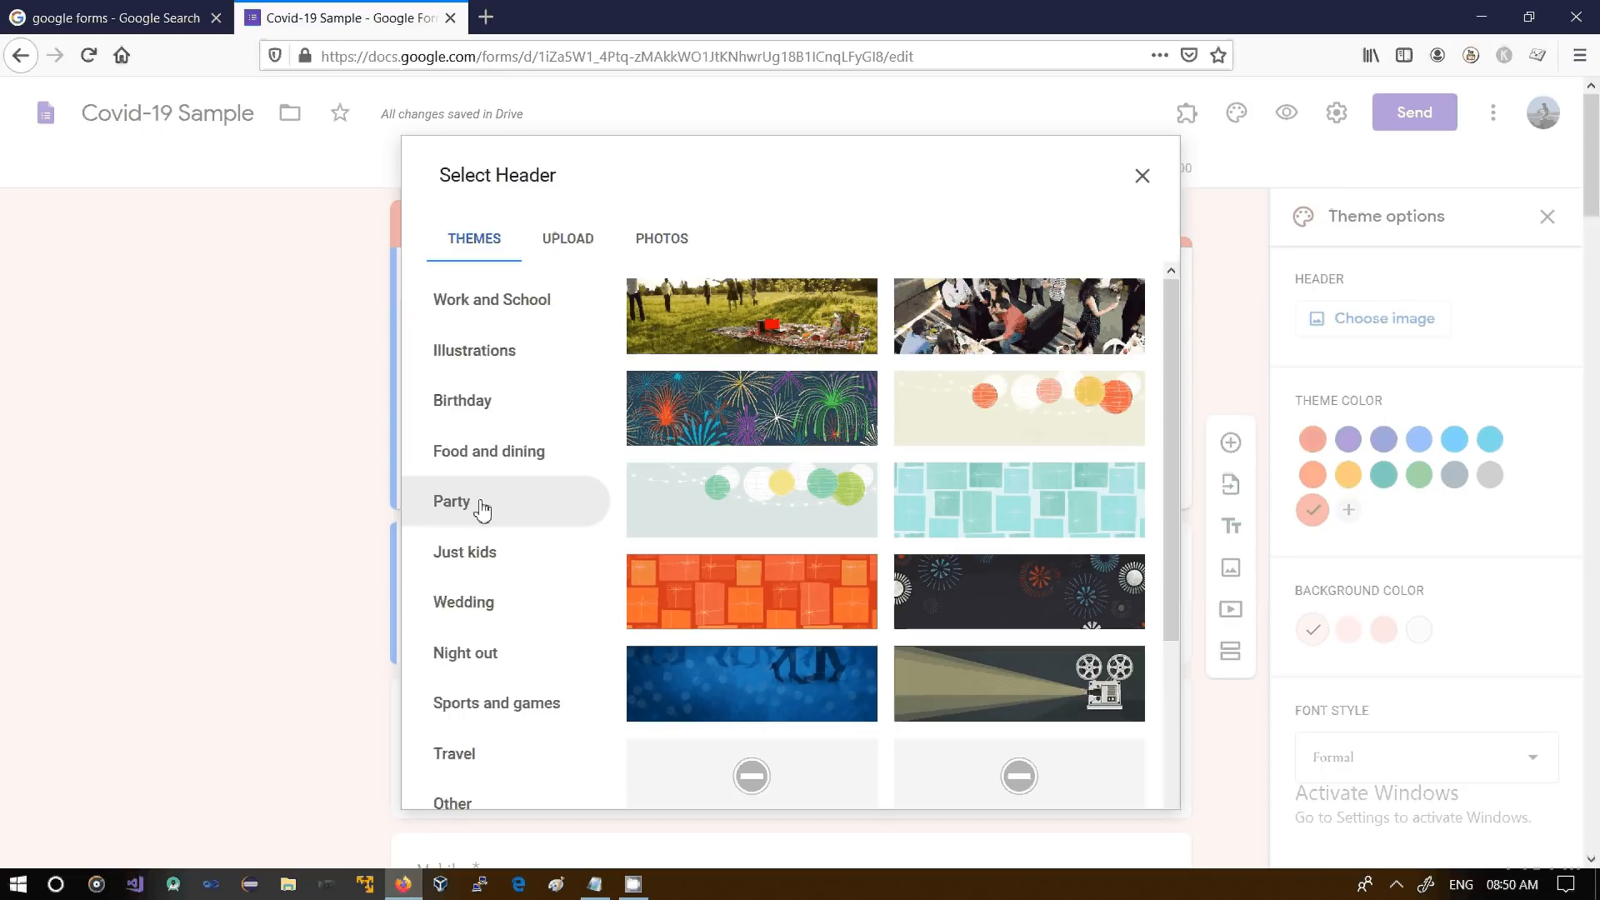
click(481, 509)
click(508, 557)
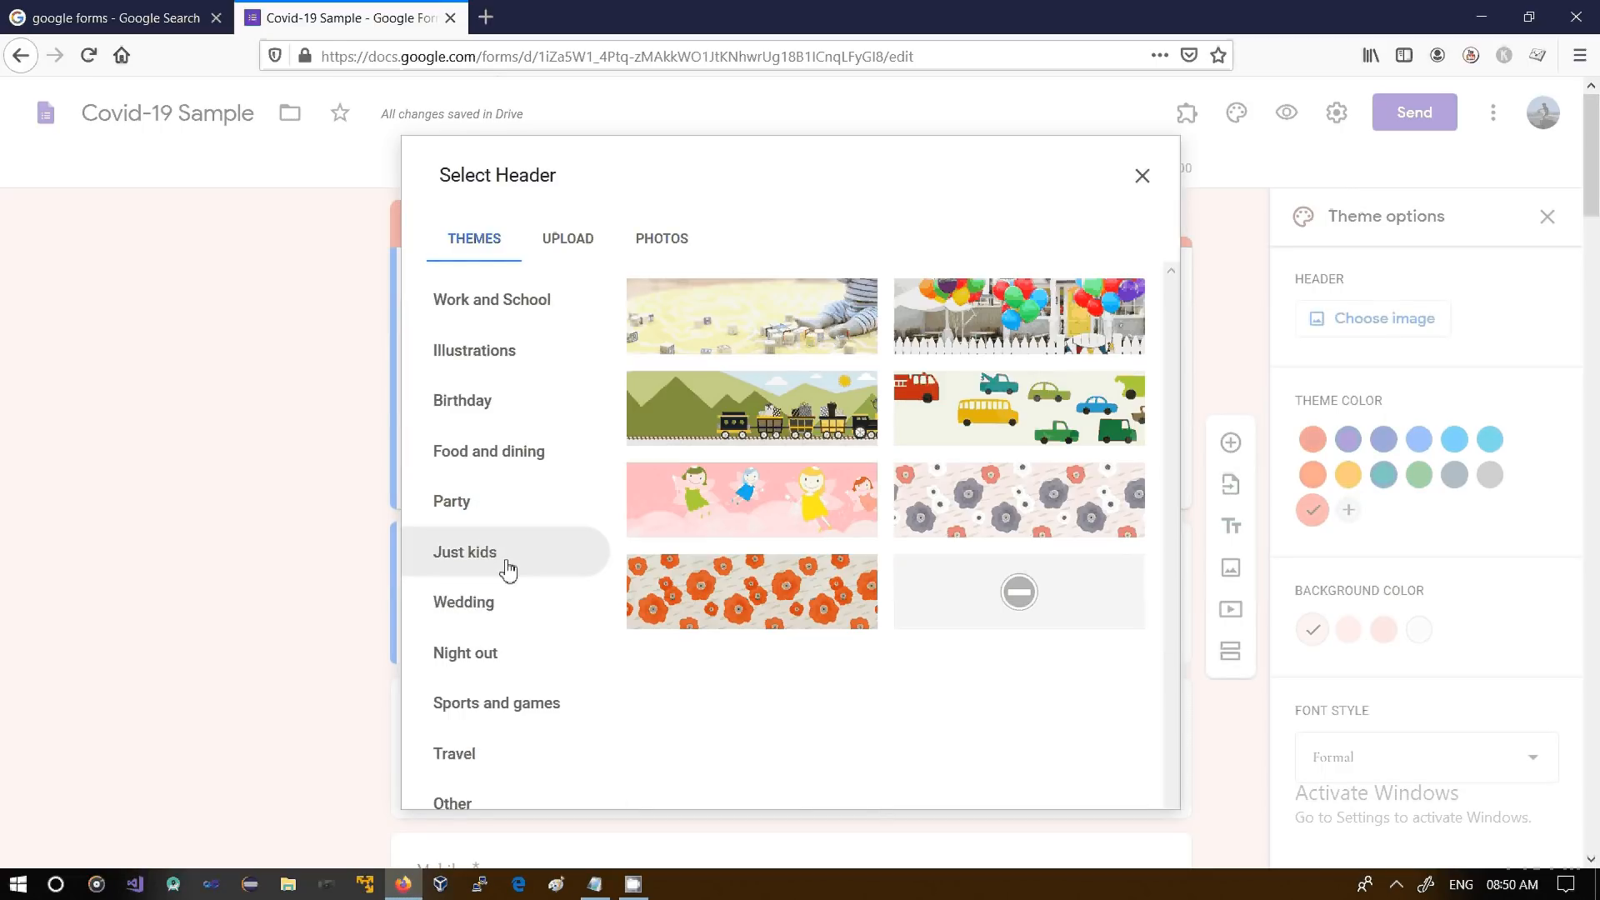
Insert the bookshelf illustration from the Work and School themes as the form's header image
click(493, 320)
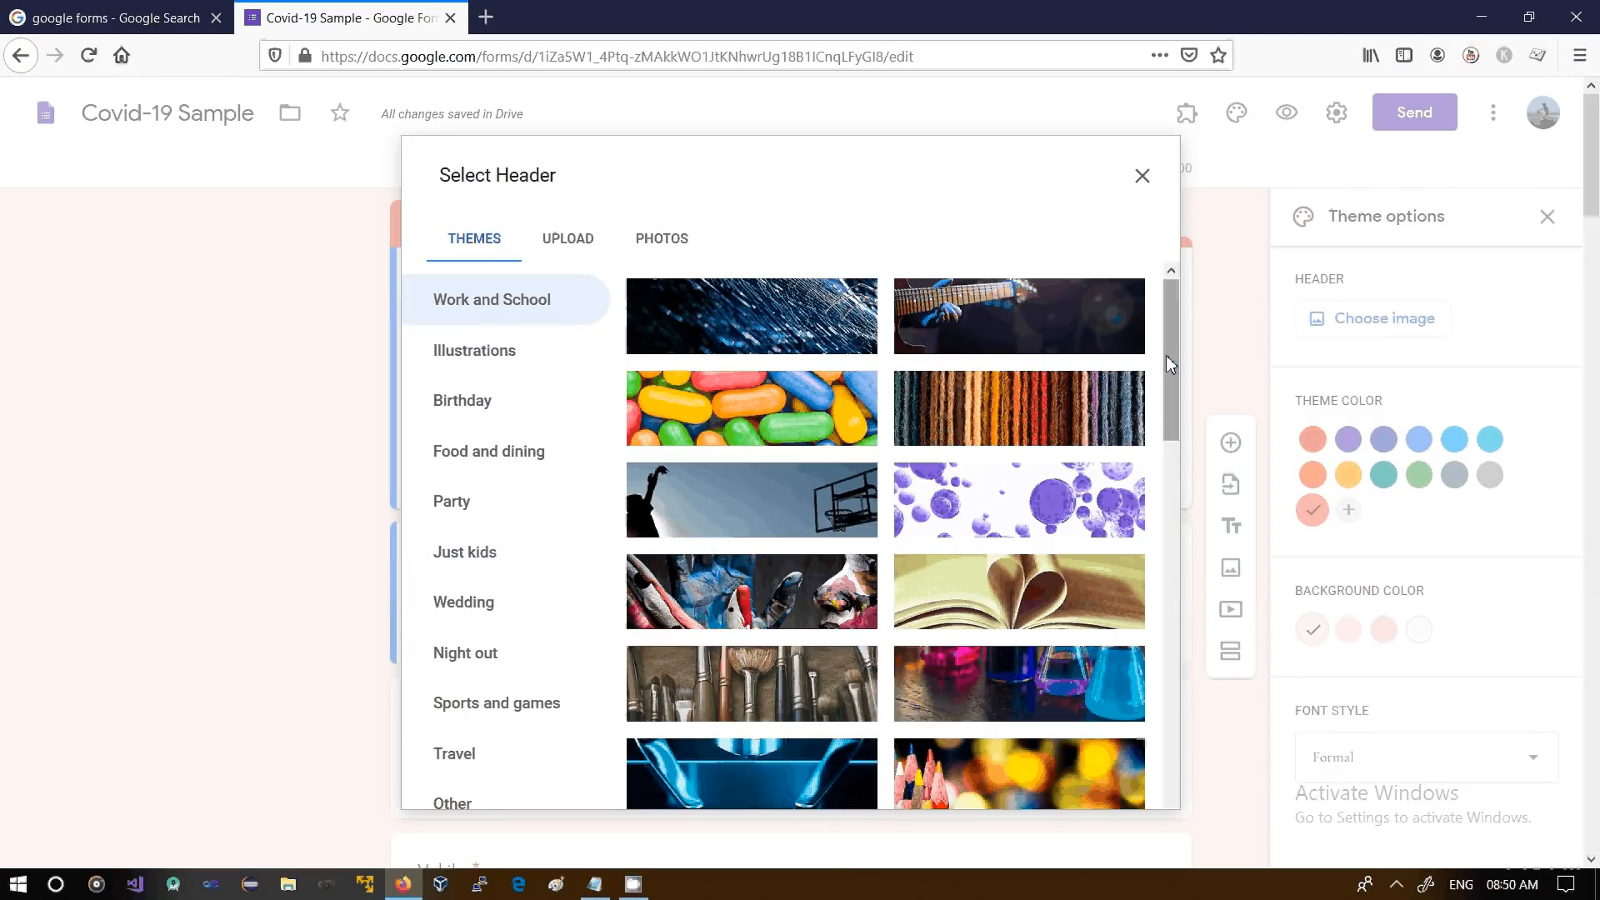
drag(1167, 357, 1189, 724)
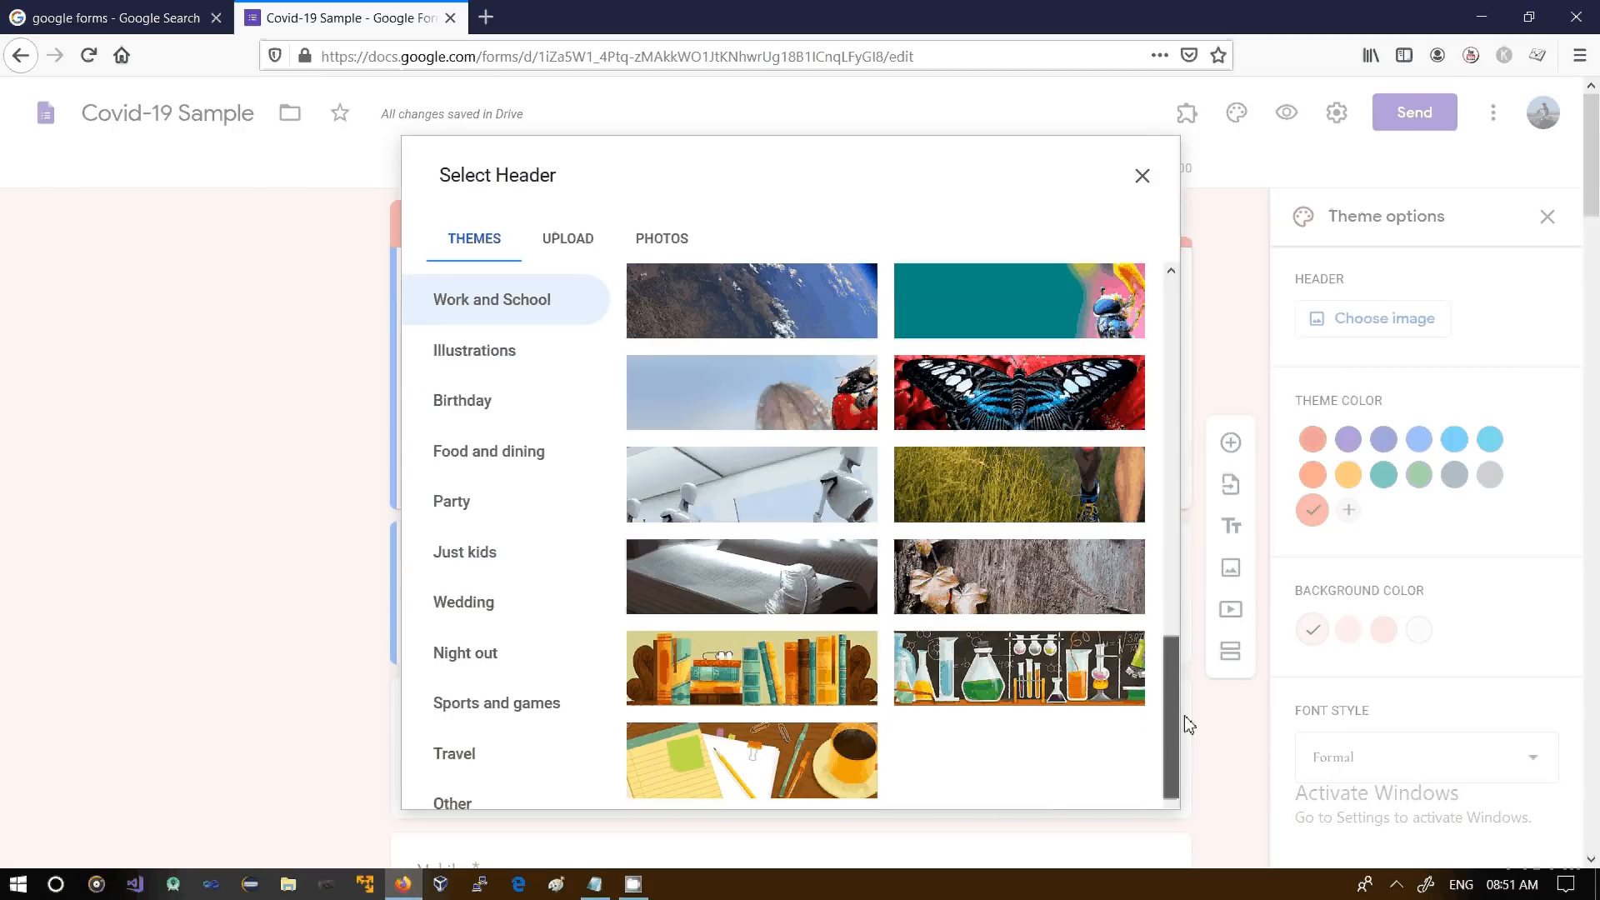
click(854, 667)
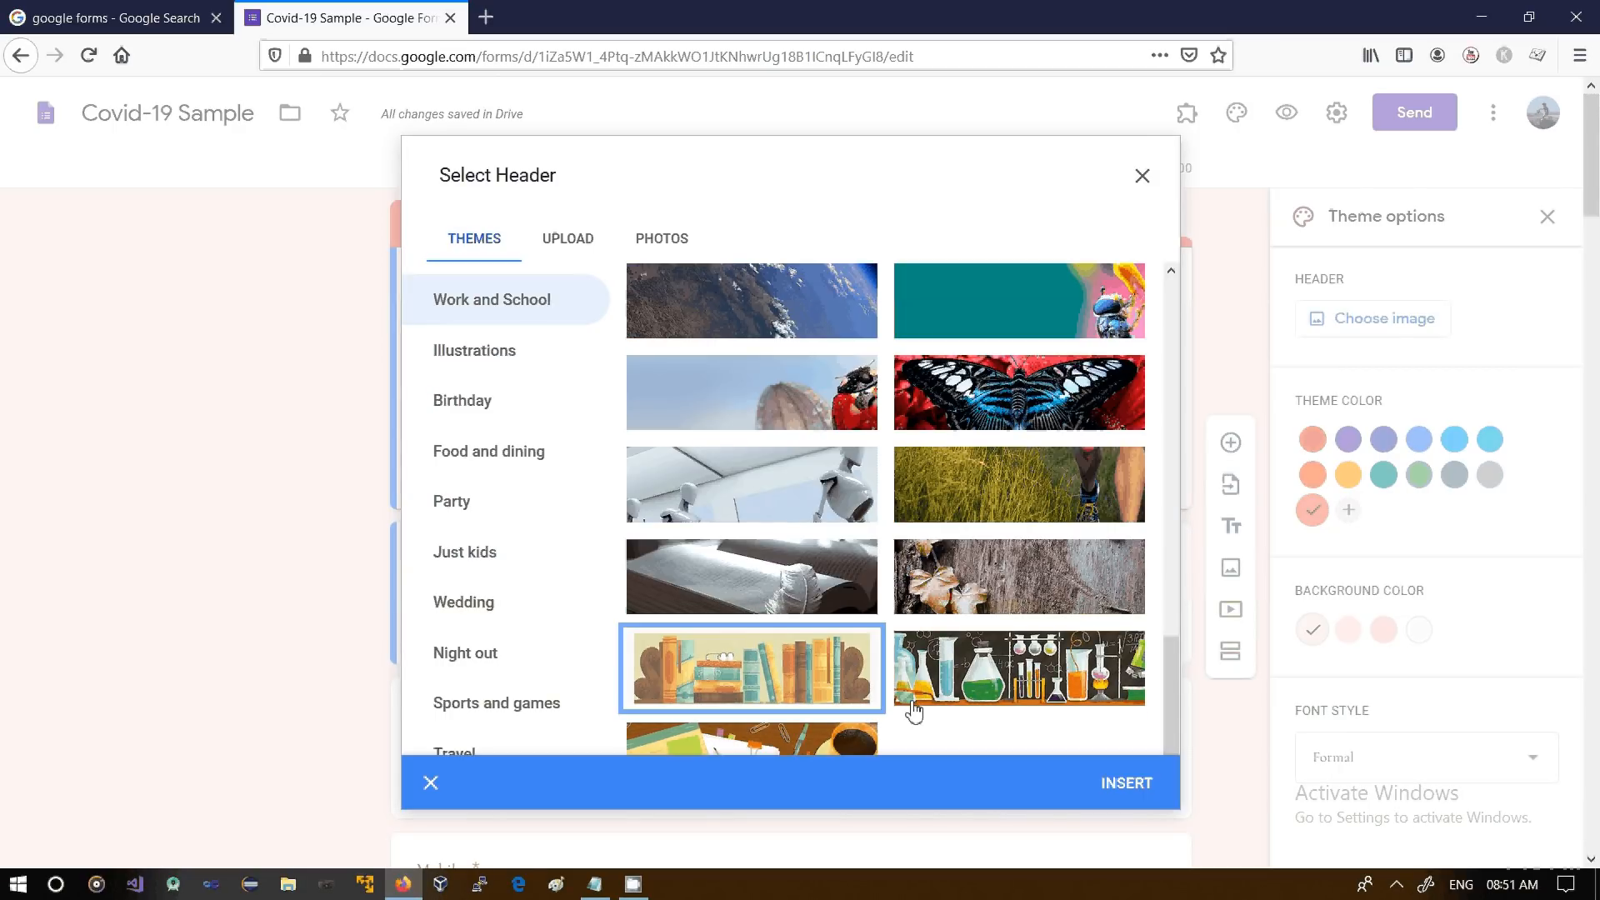
click(1124, 784)
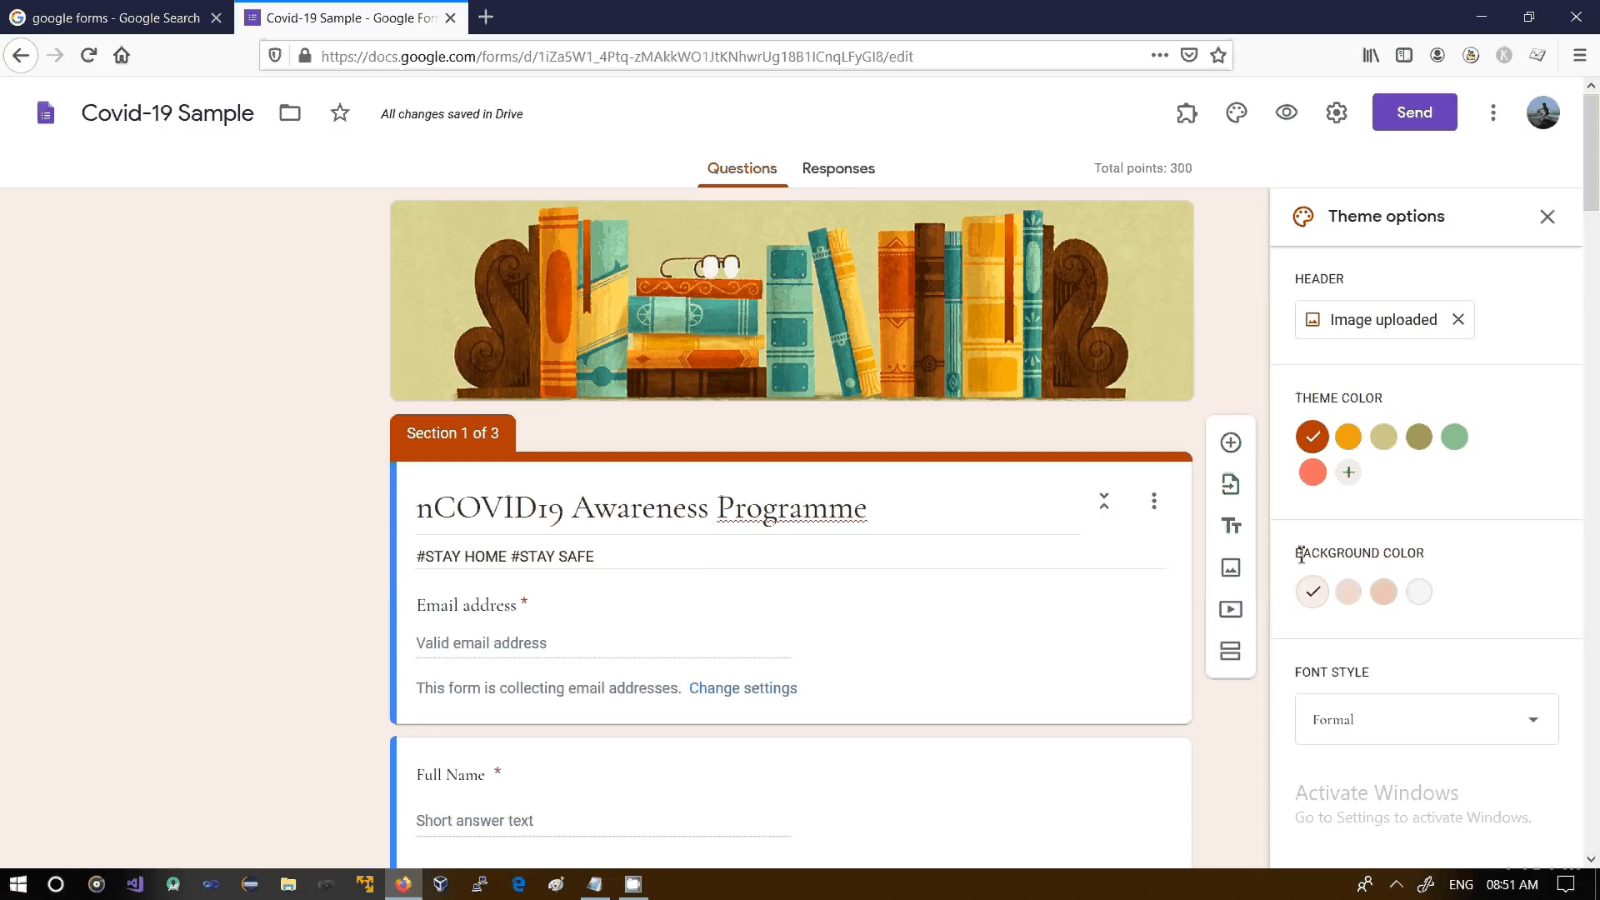
Try the light grey background color on the form, followed by the darkest peach tint
drag(1299, 552, 1441, 560)
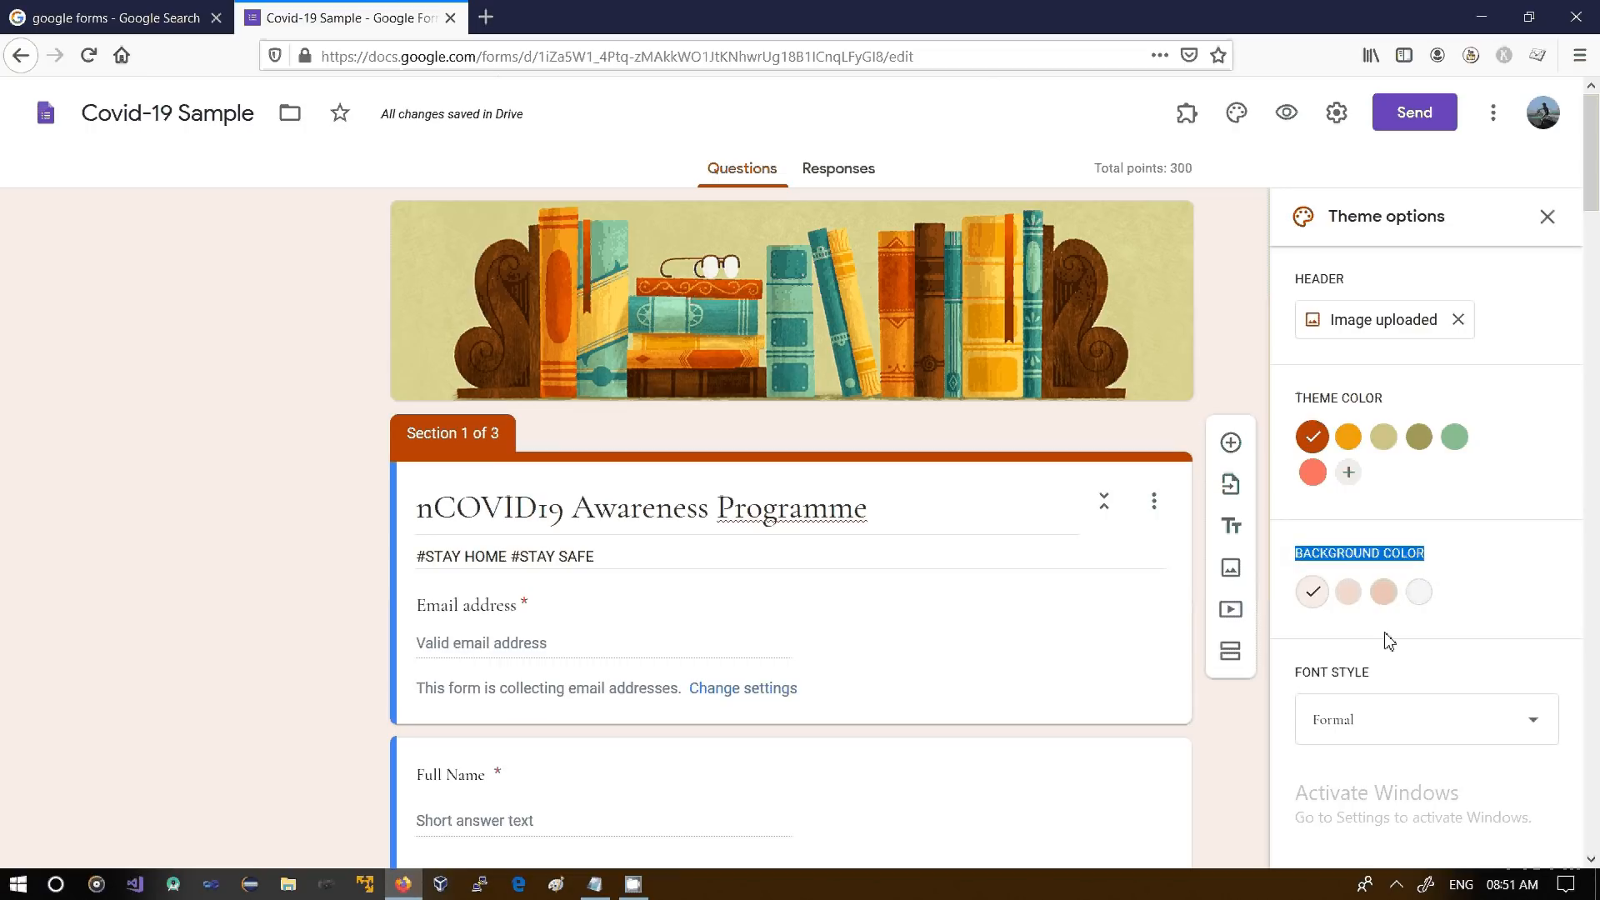
click(1469, 611)
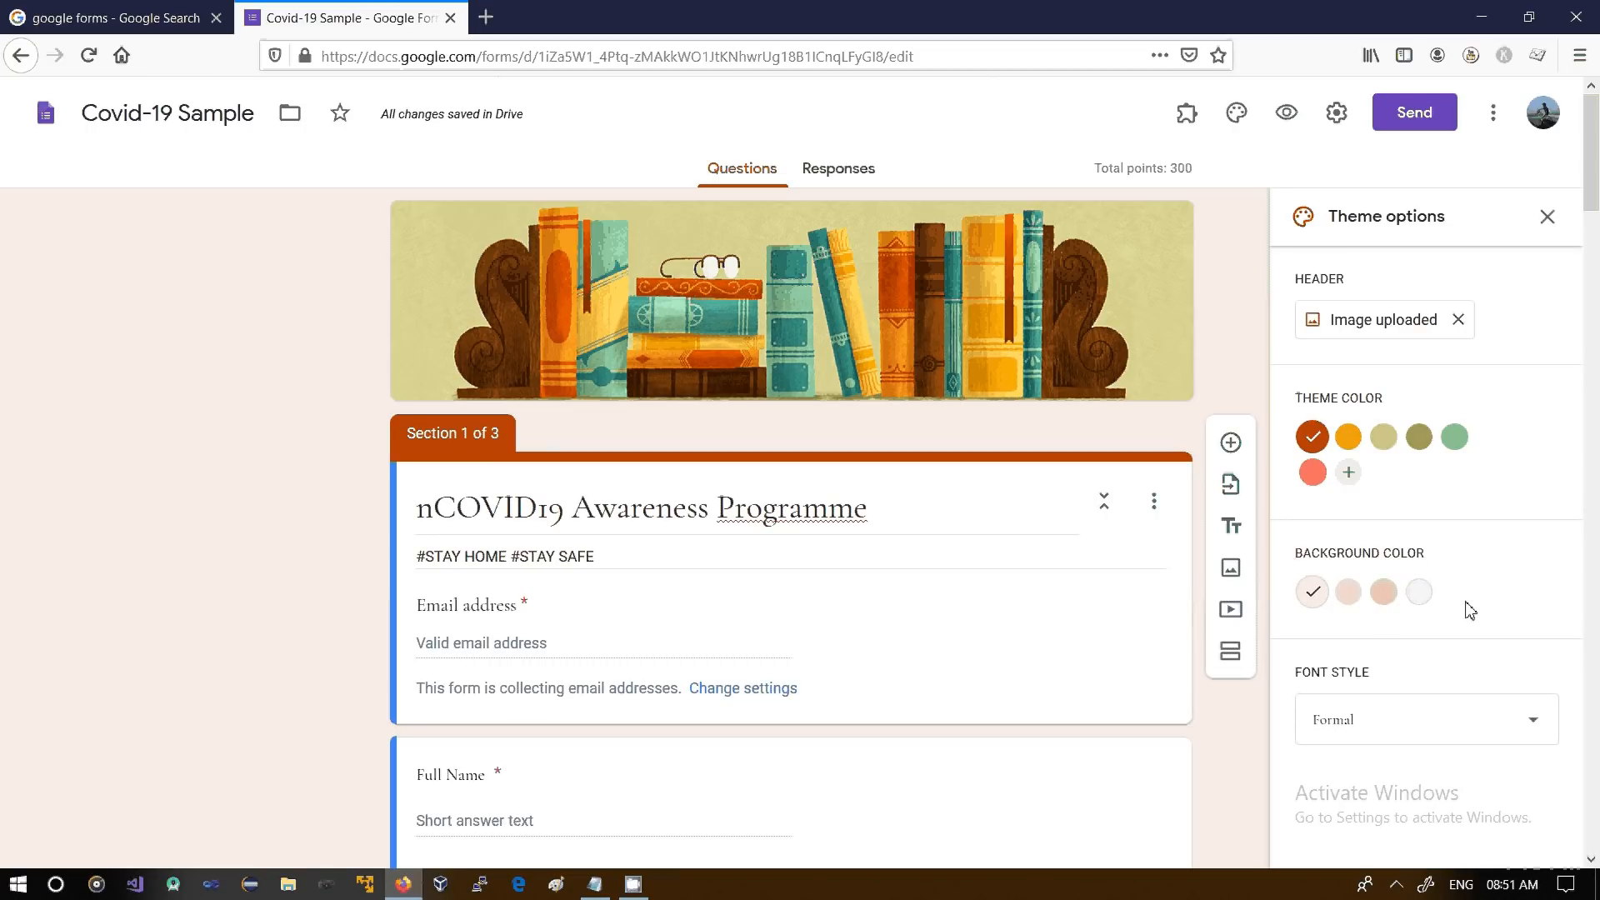
click(1422, 594)
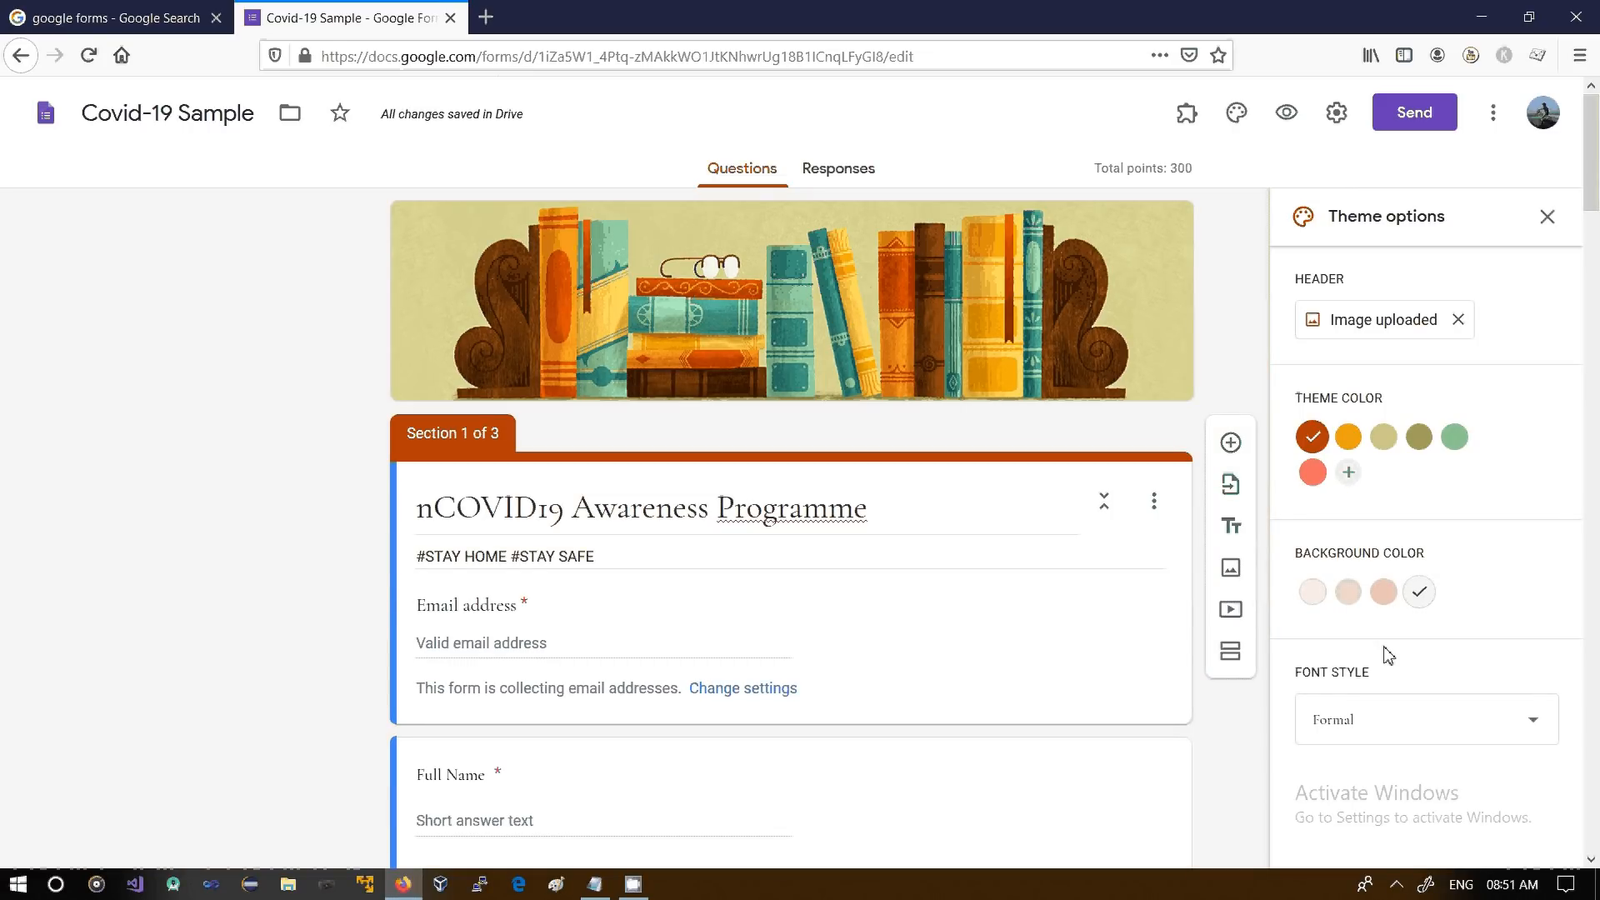
click(1383, 592)
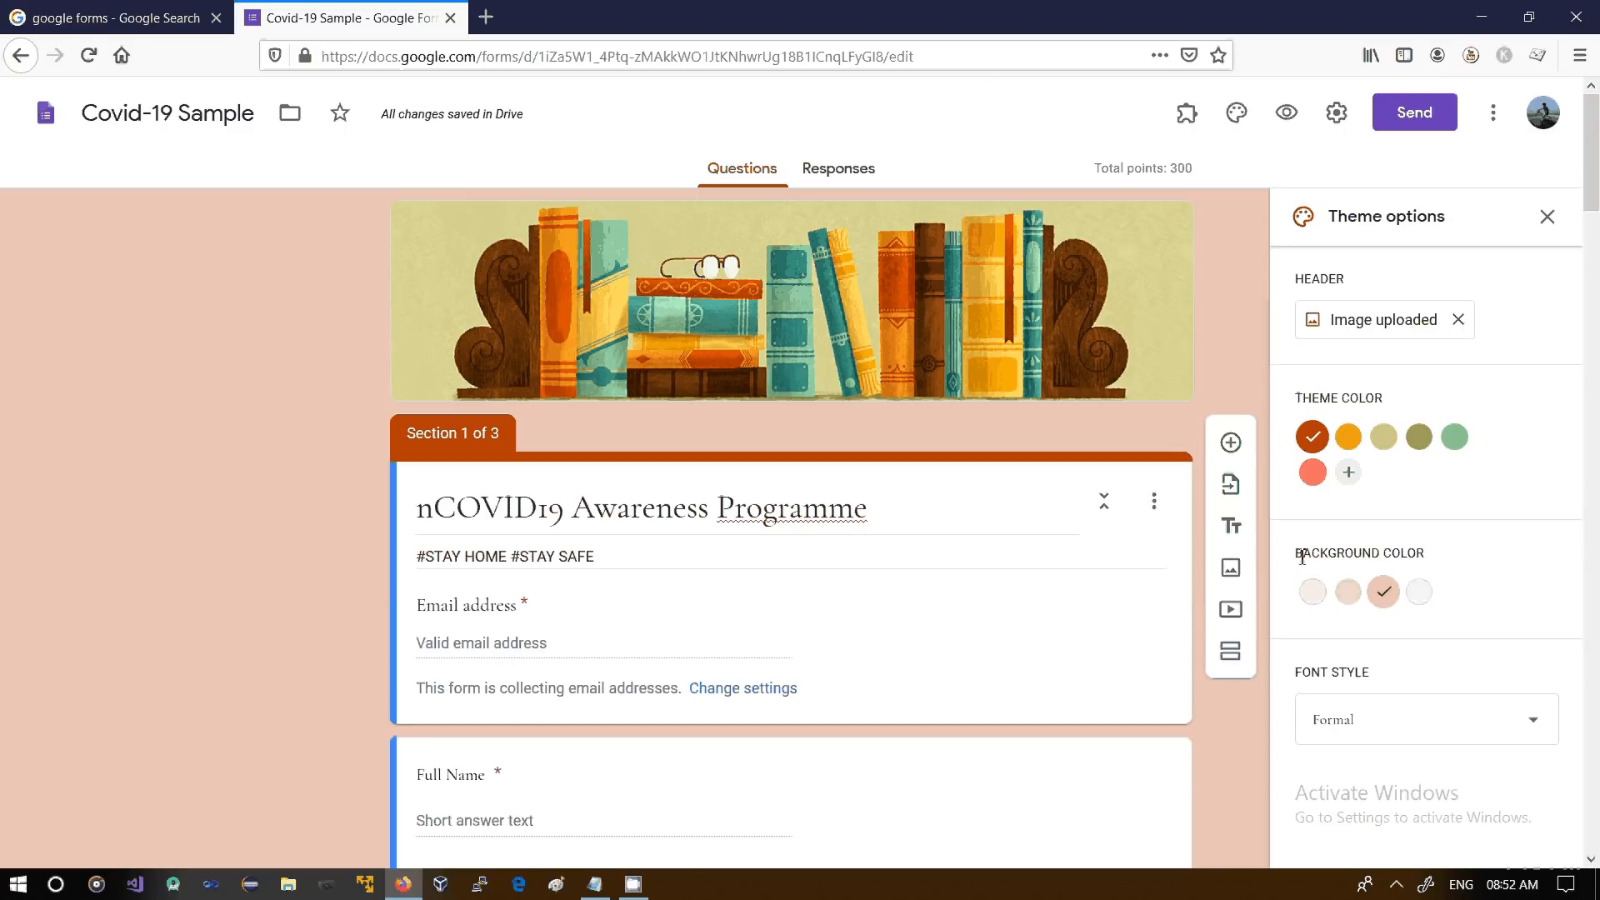
drag(1301, 558, 1433, 560)
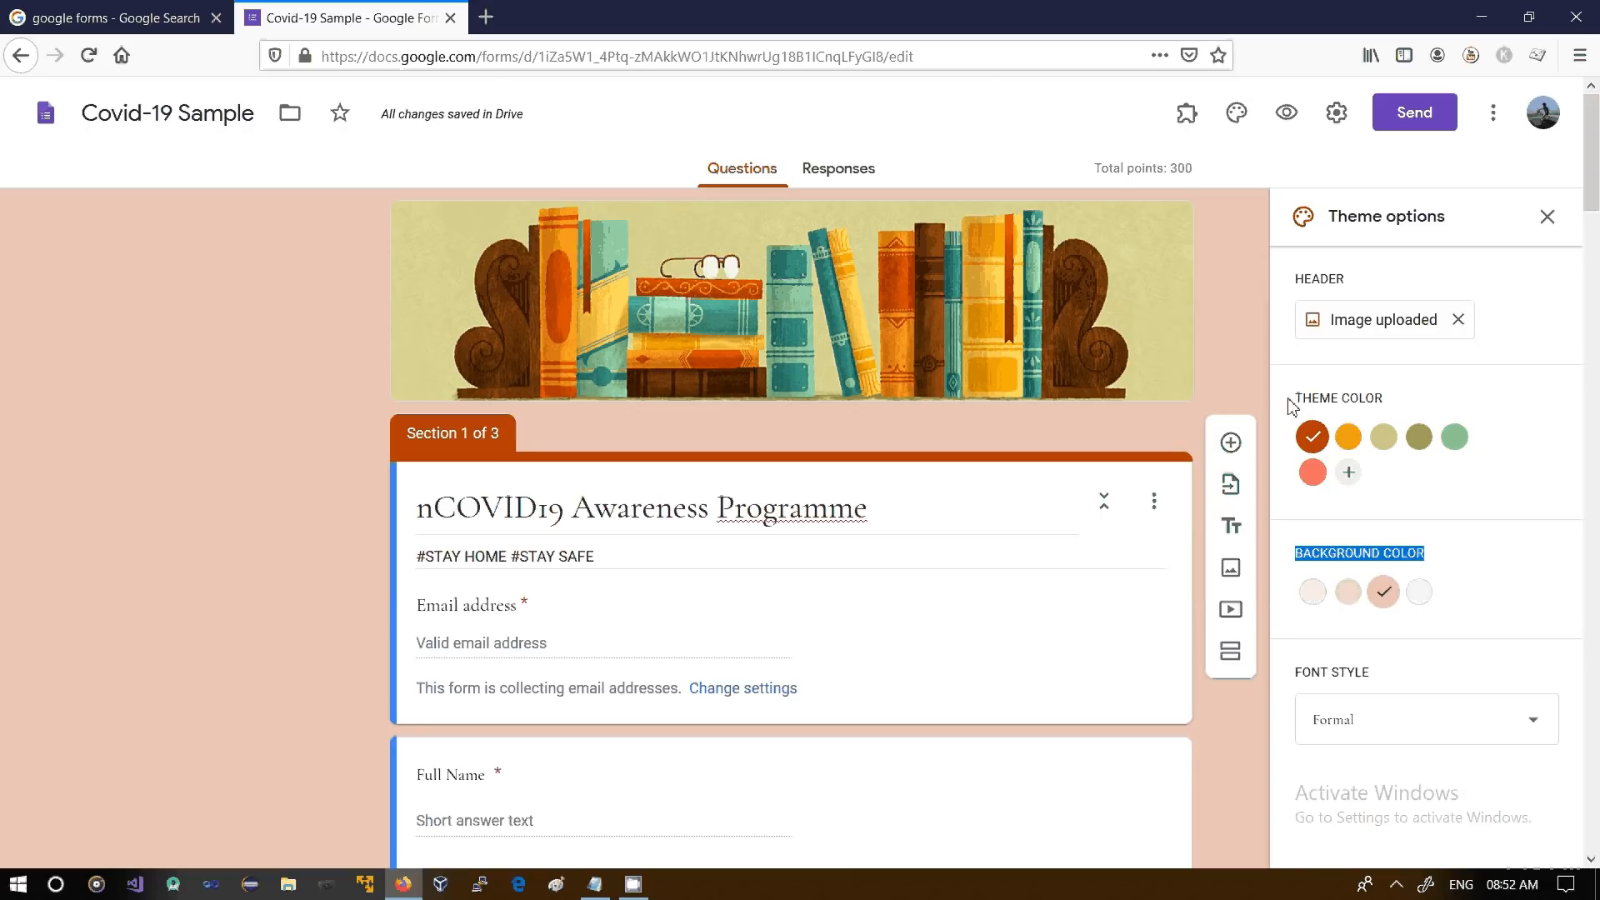
Try the orange, khaki and olive theme colors and set the form's theme color to green
drag(1293, 399, 1390, 408)
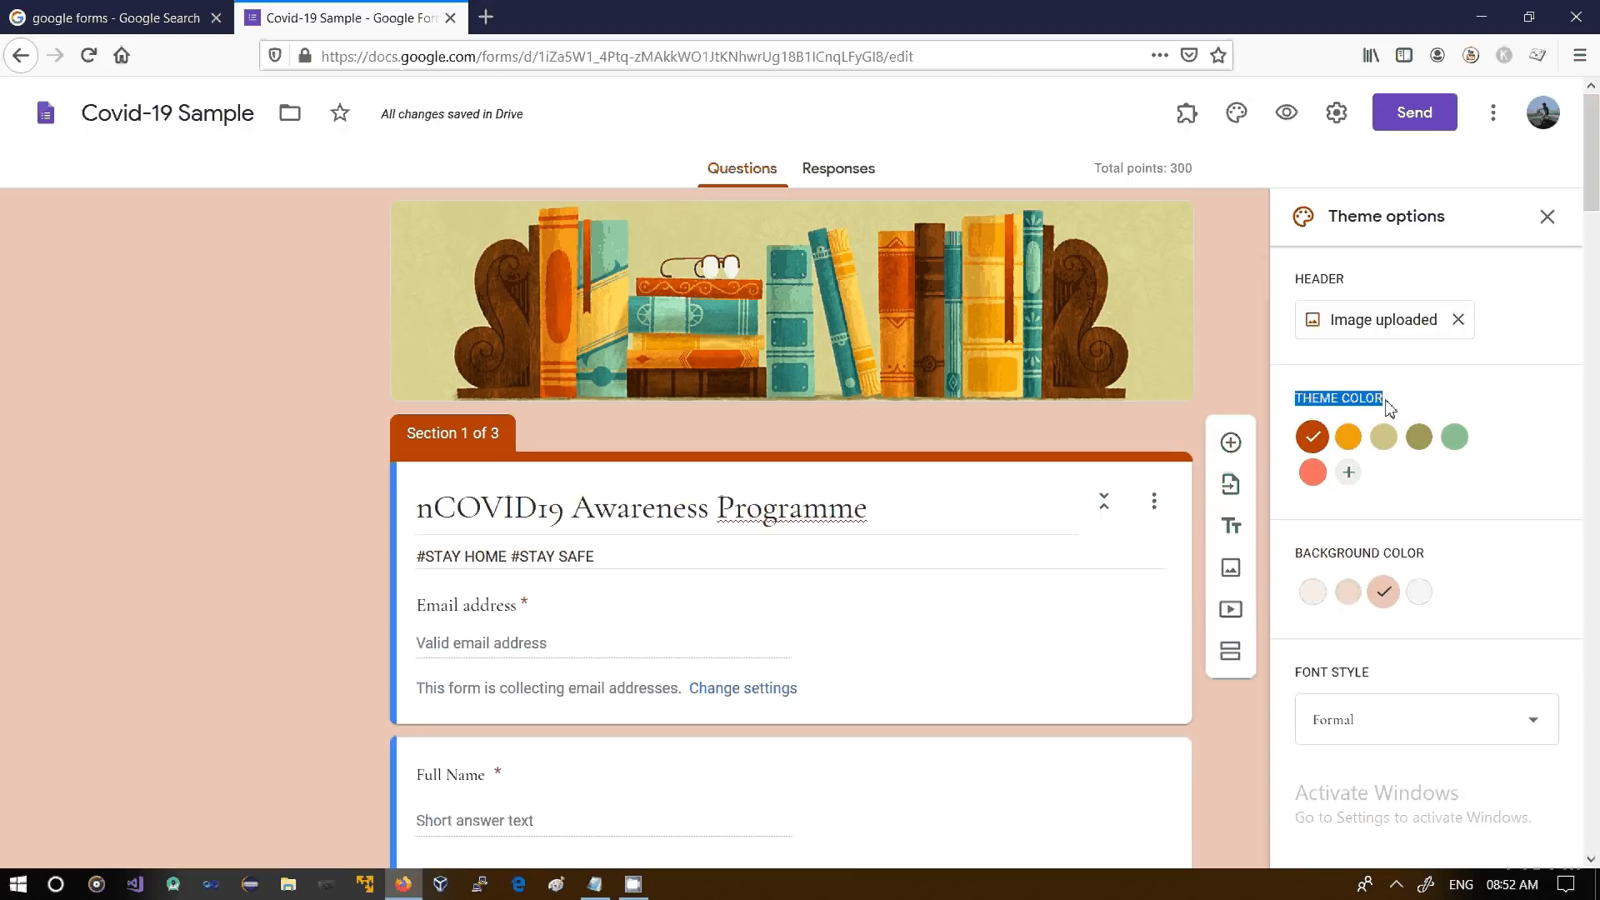
click(1351, 442)
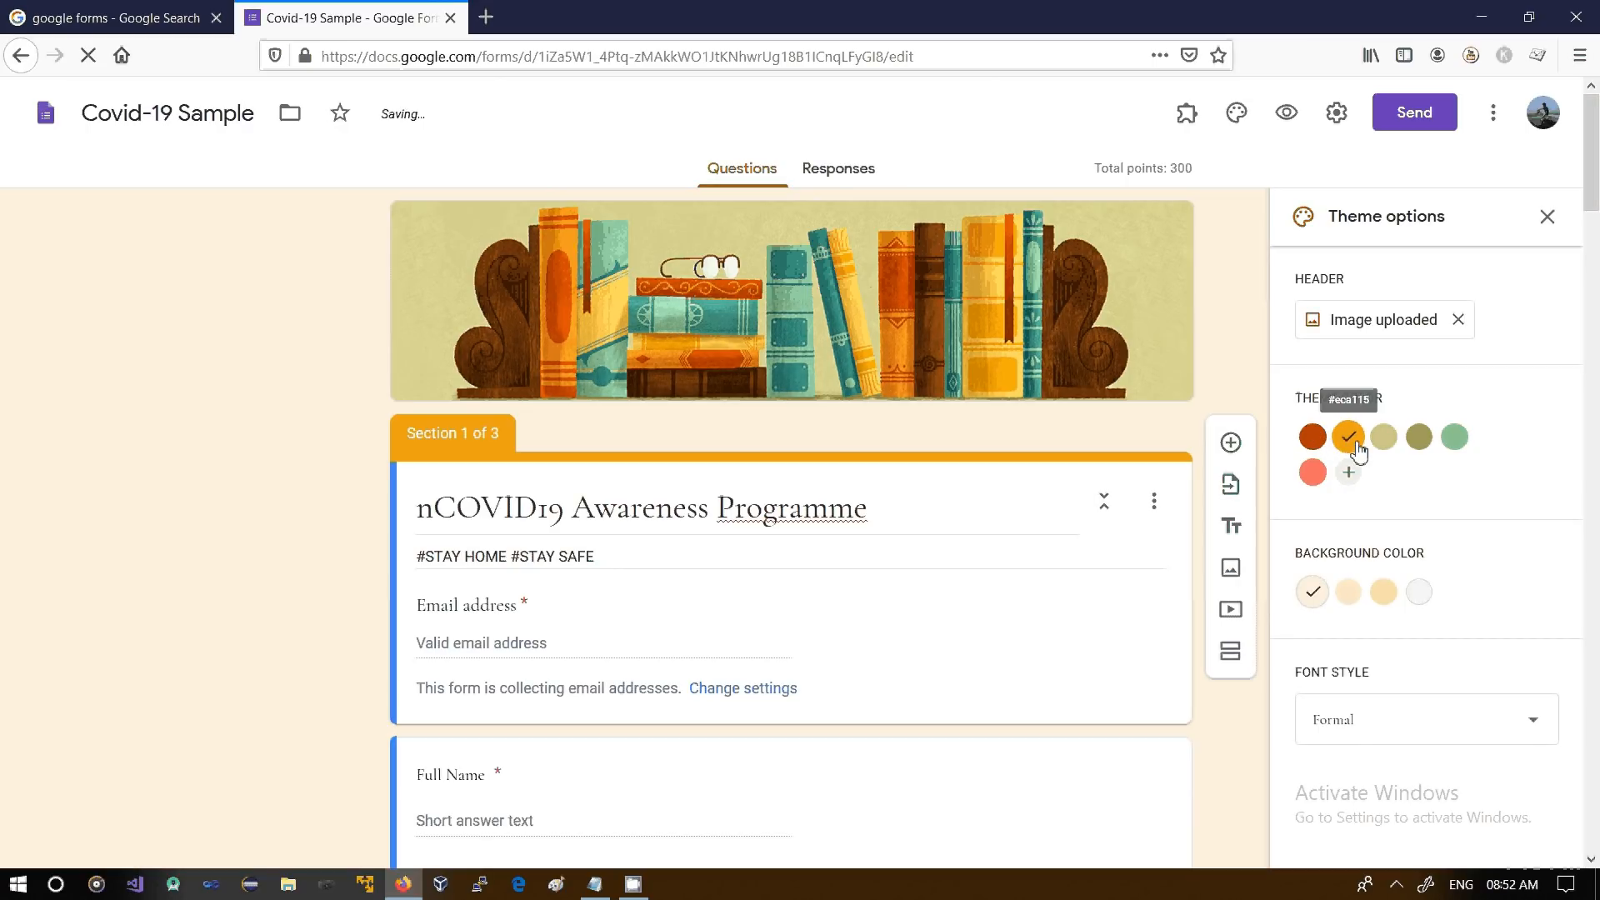
click(1385, 442)
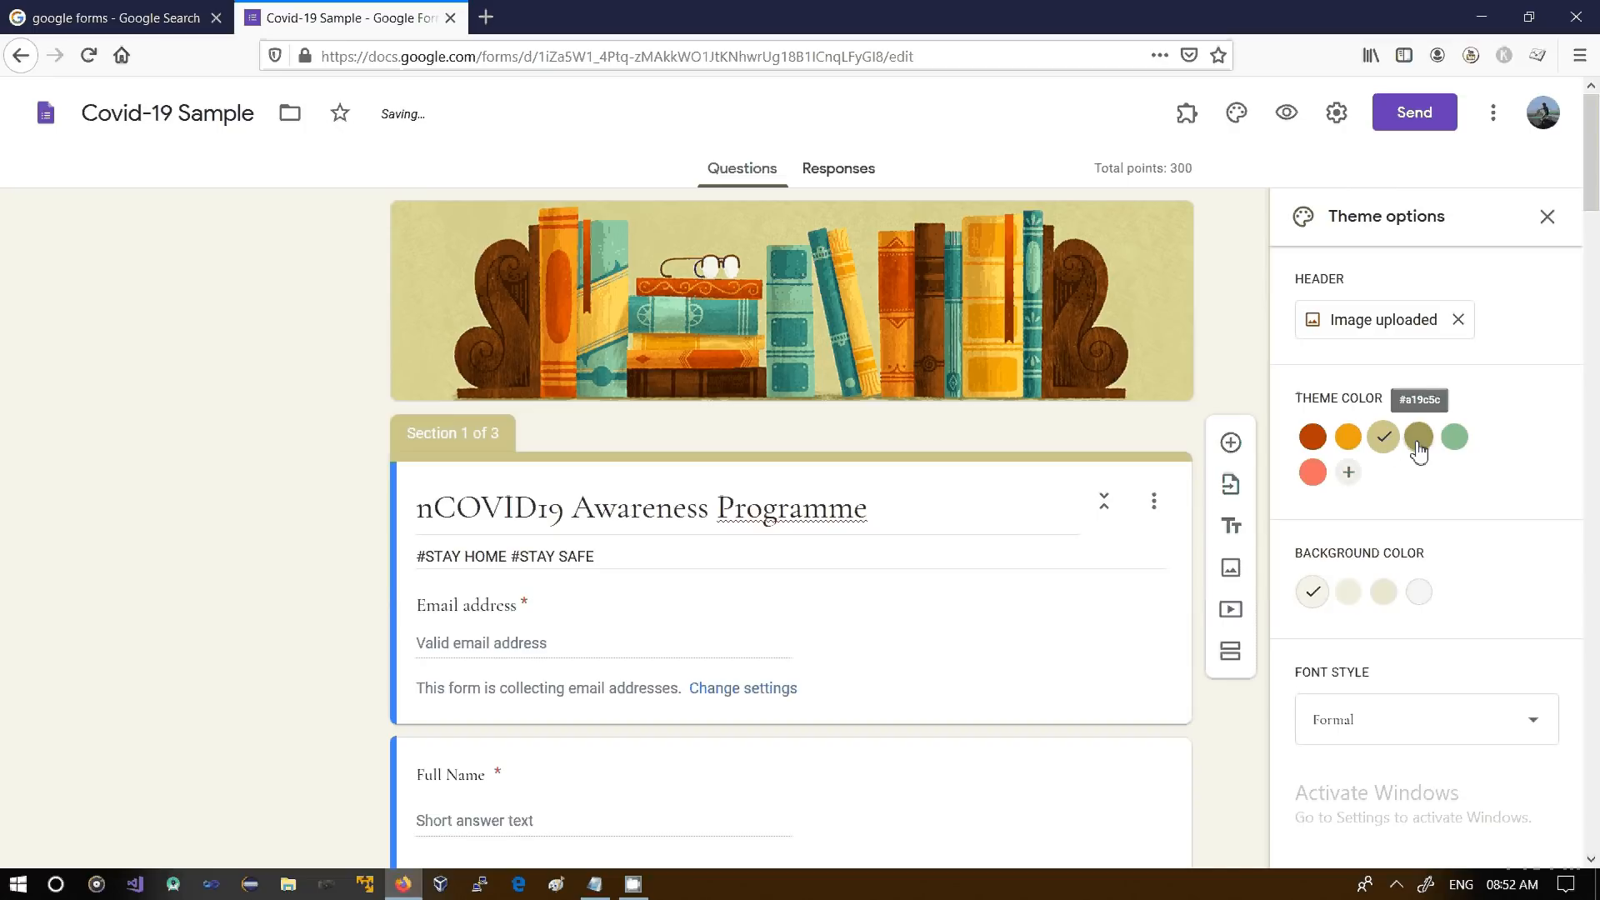
click(1419, 447)
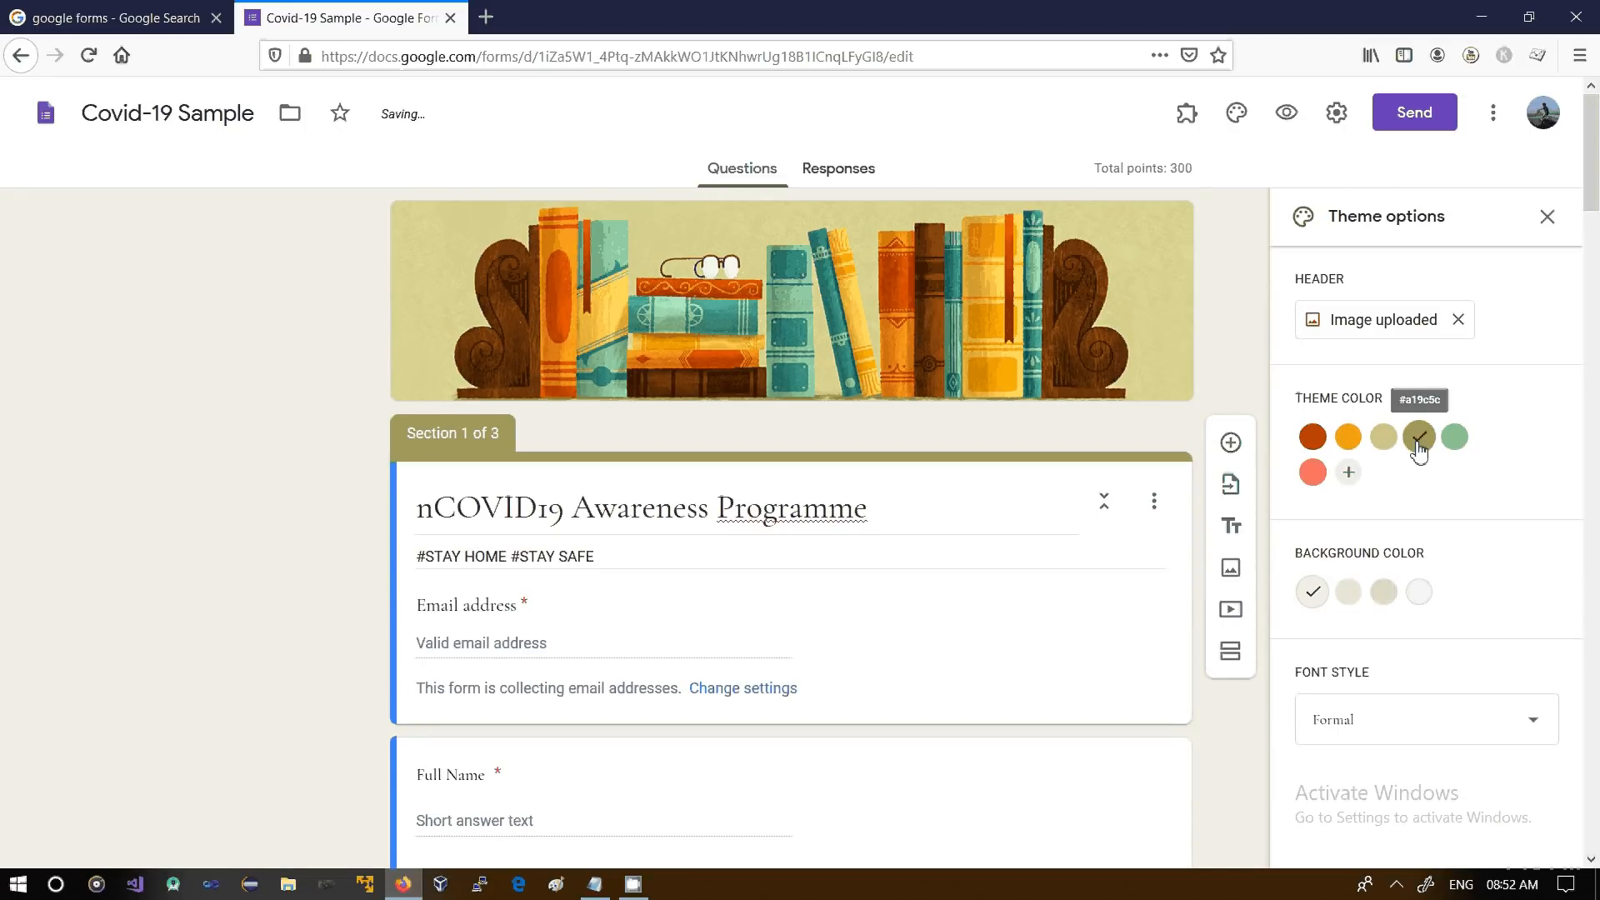
click(1454, 441)
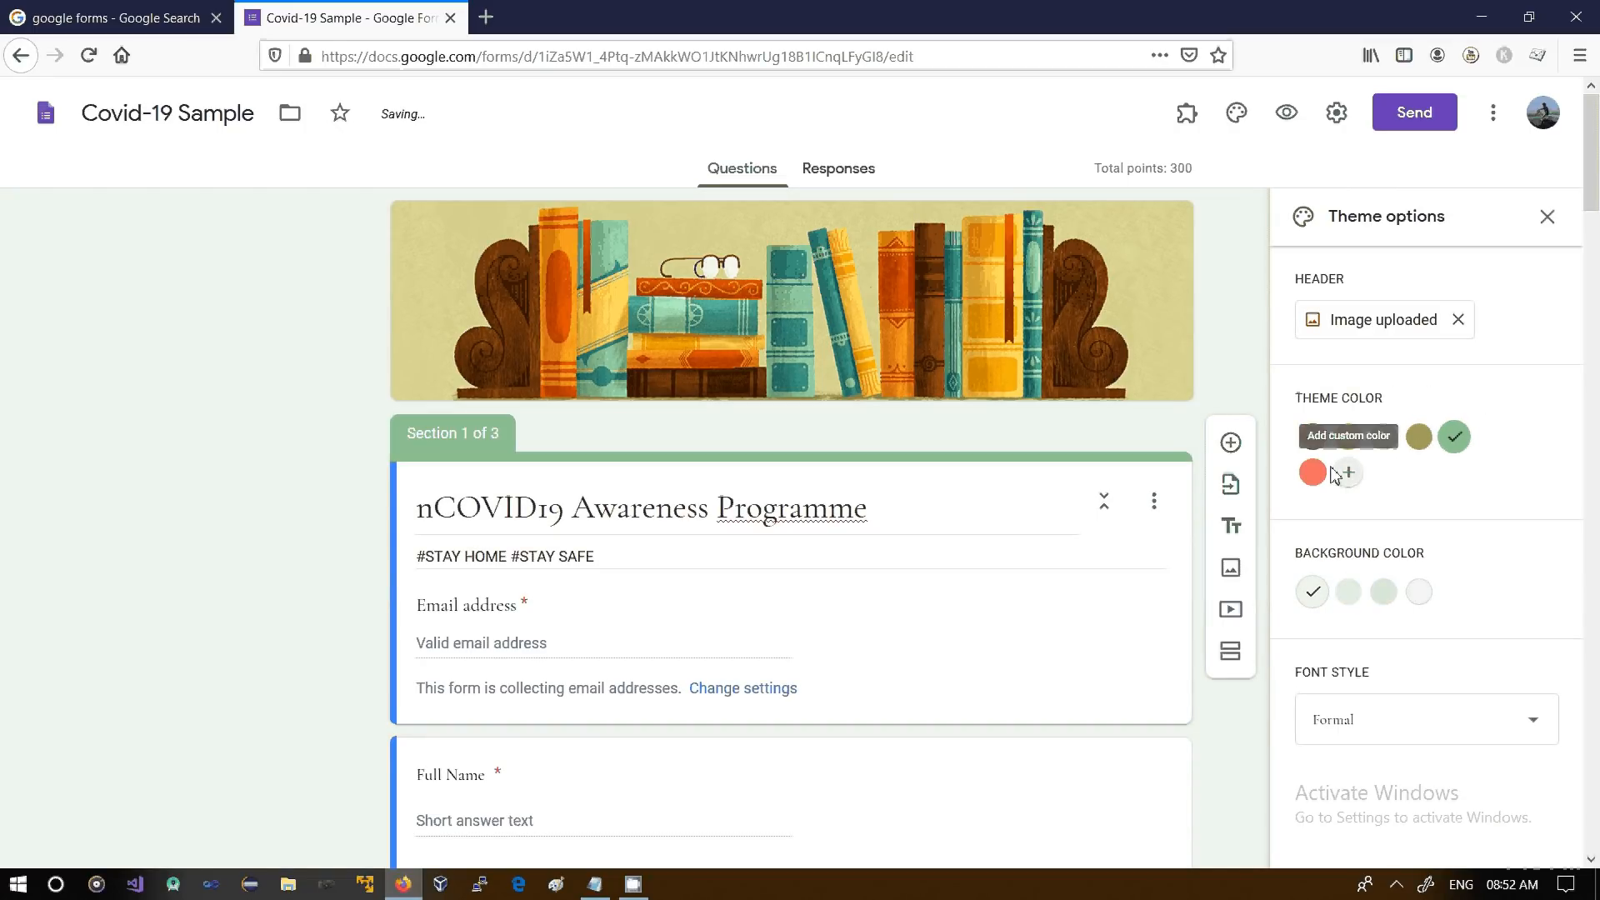
Set the form's theme color to coral, look through the font styles keeping Formal, and close the theme options
click(1315, 475)
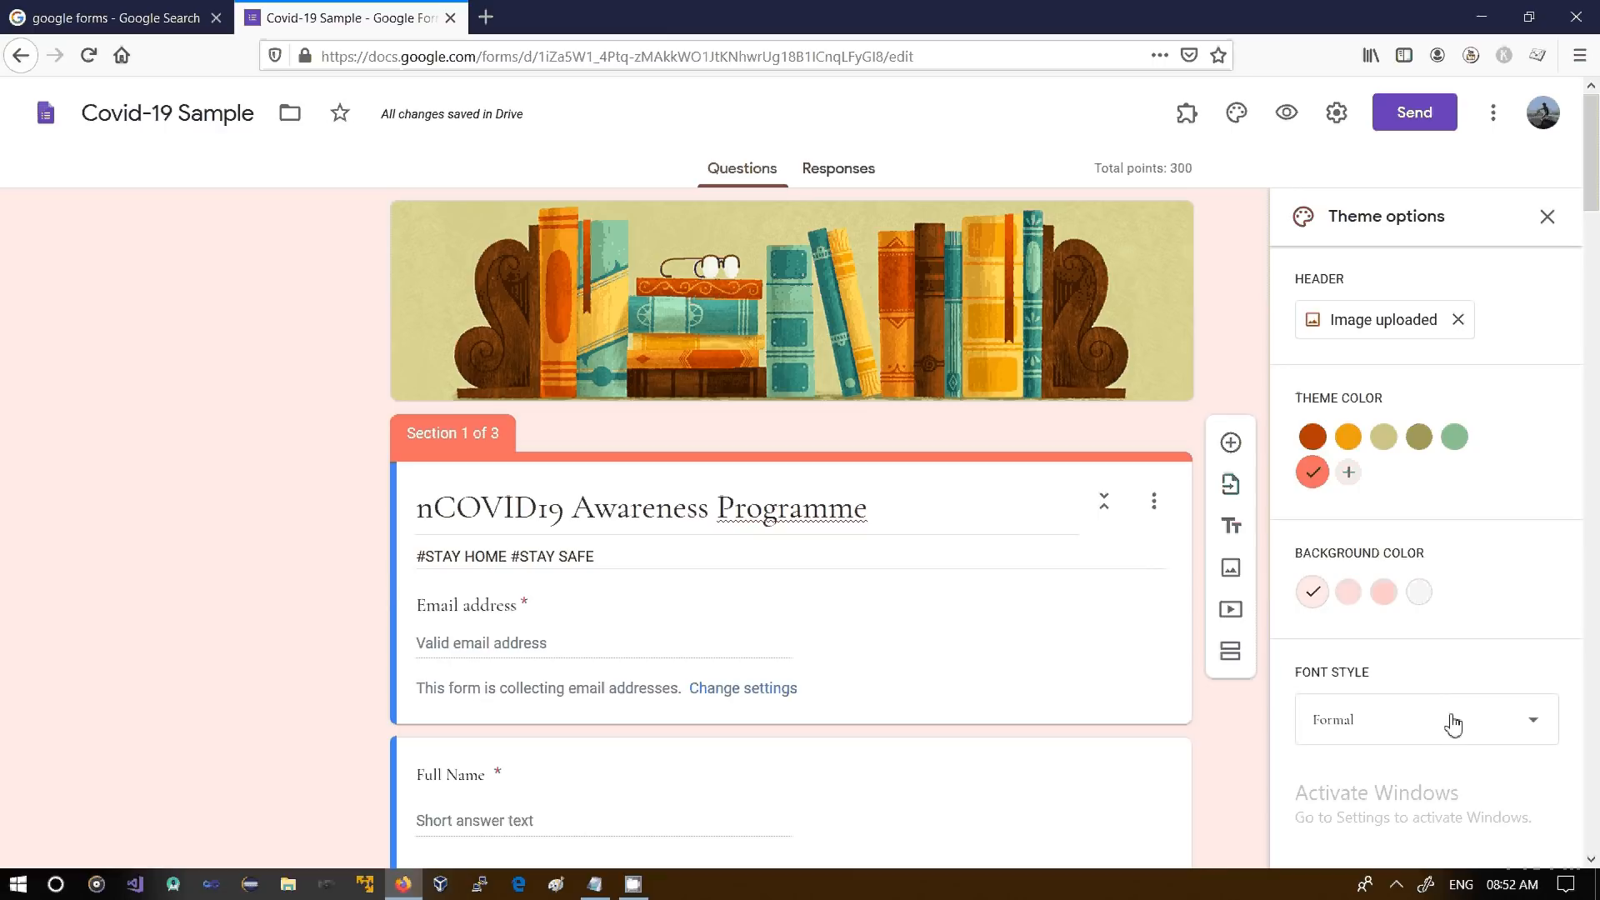
click(1453, 724)
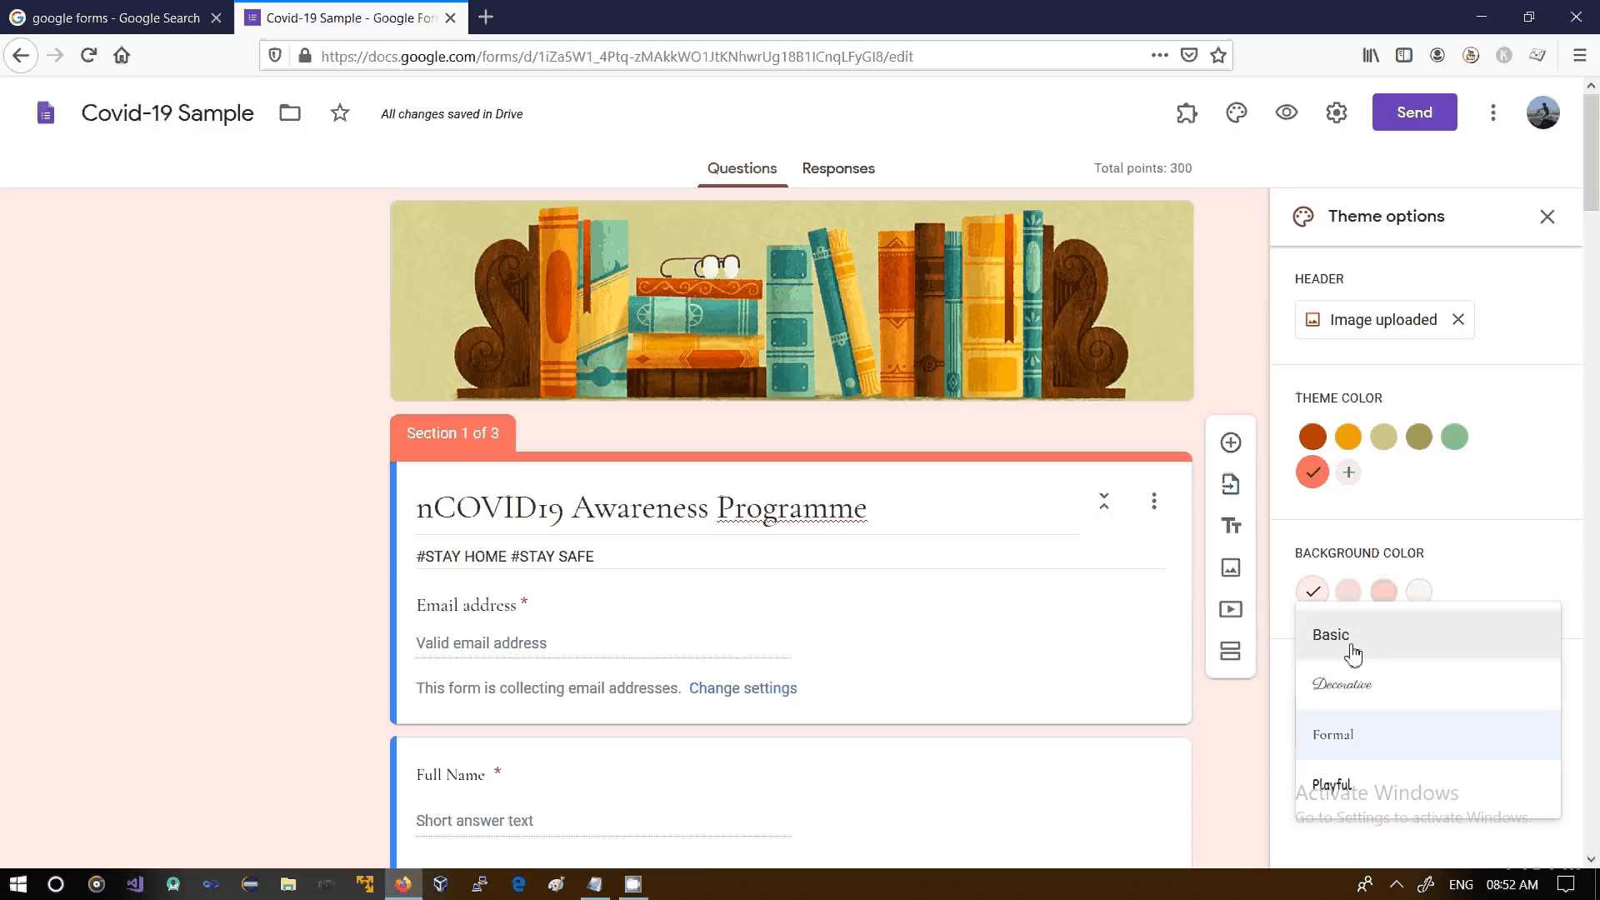
click(1287, 718)
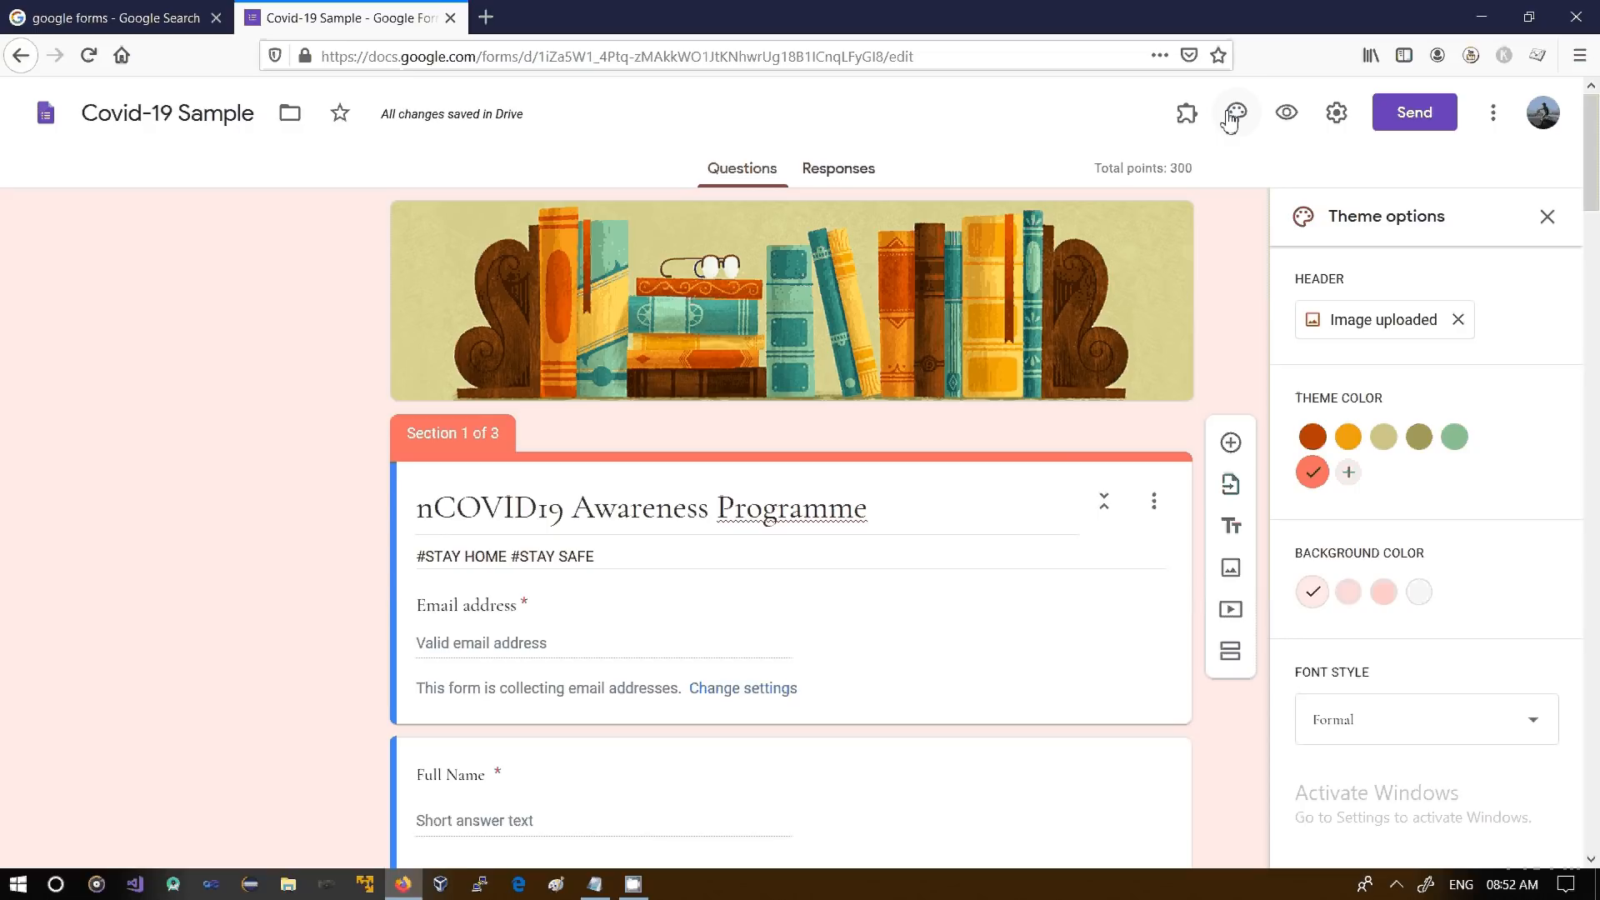
click(1548, 218)
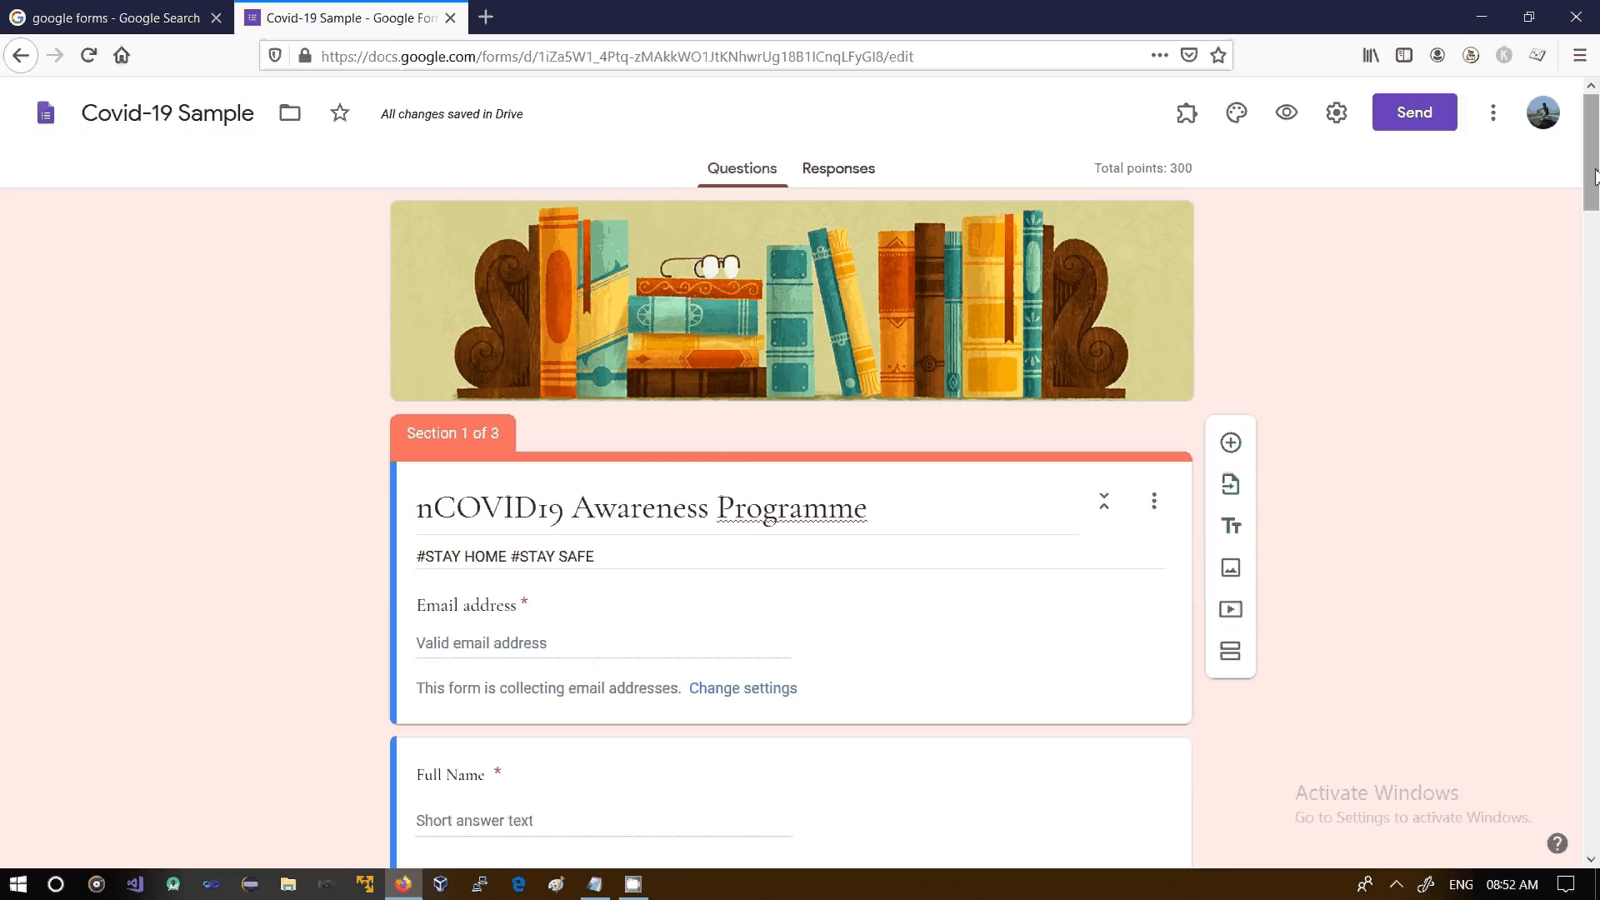
Examine the form title and header block of Section 1, highlighting the title text
drag(1595, 176, 1592, 198)
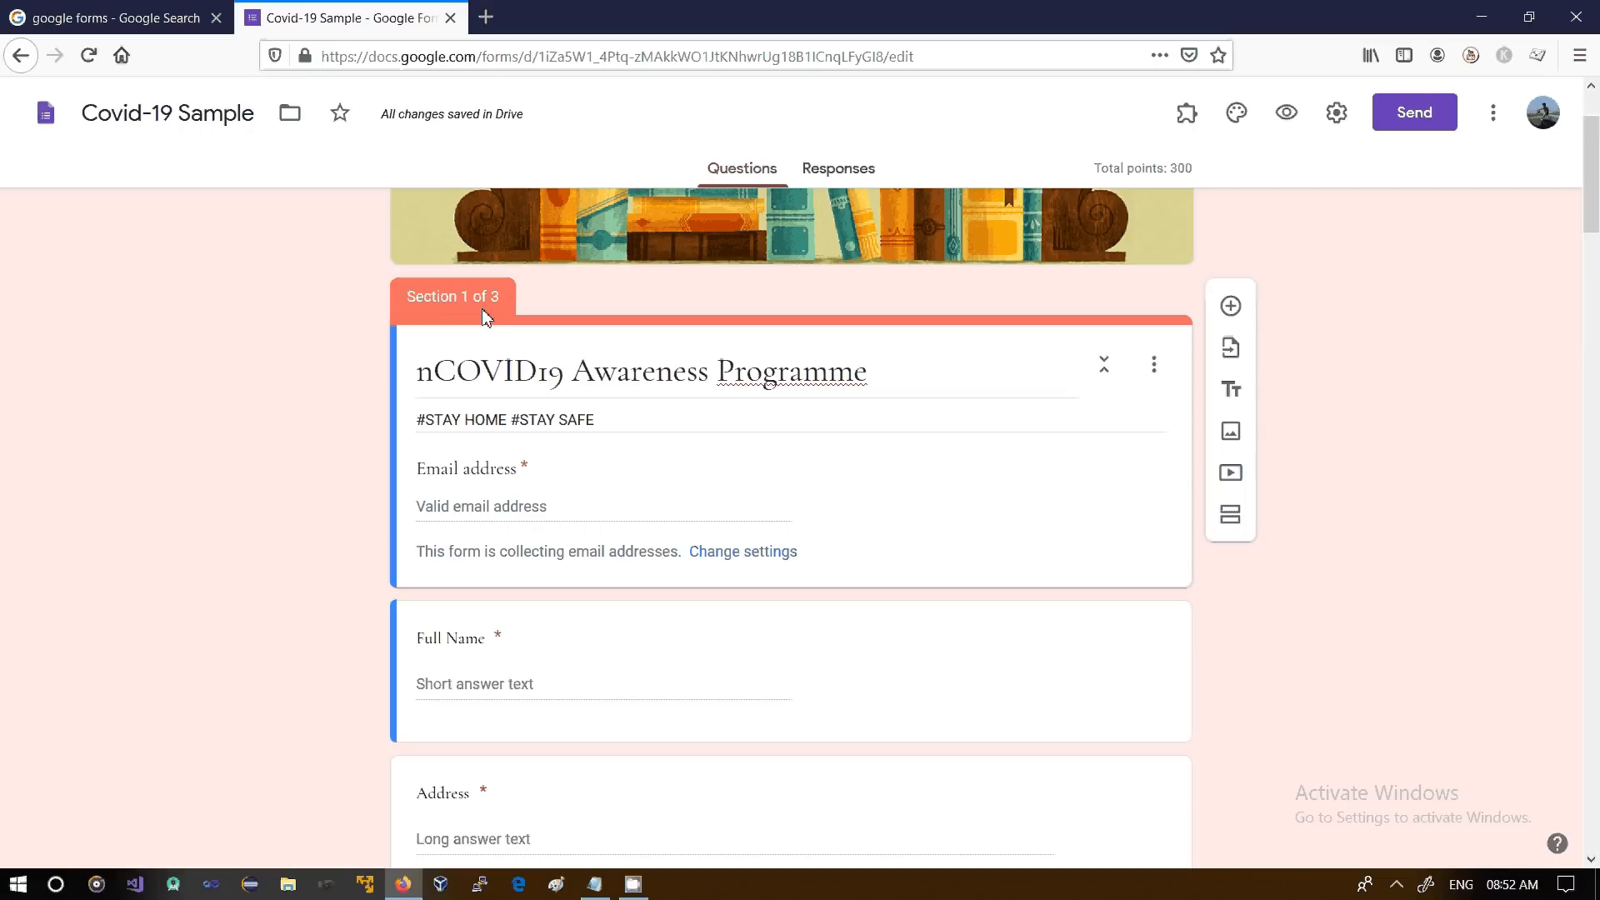
triple_click(438, 373)
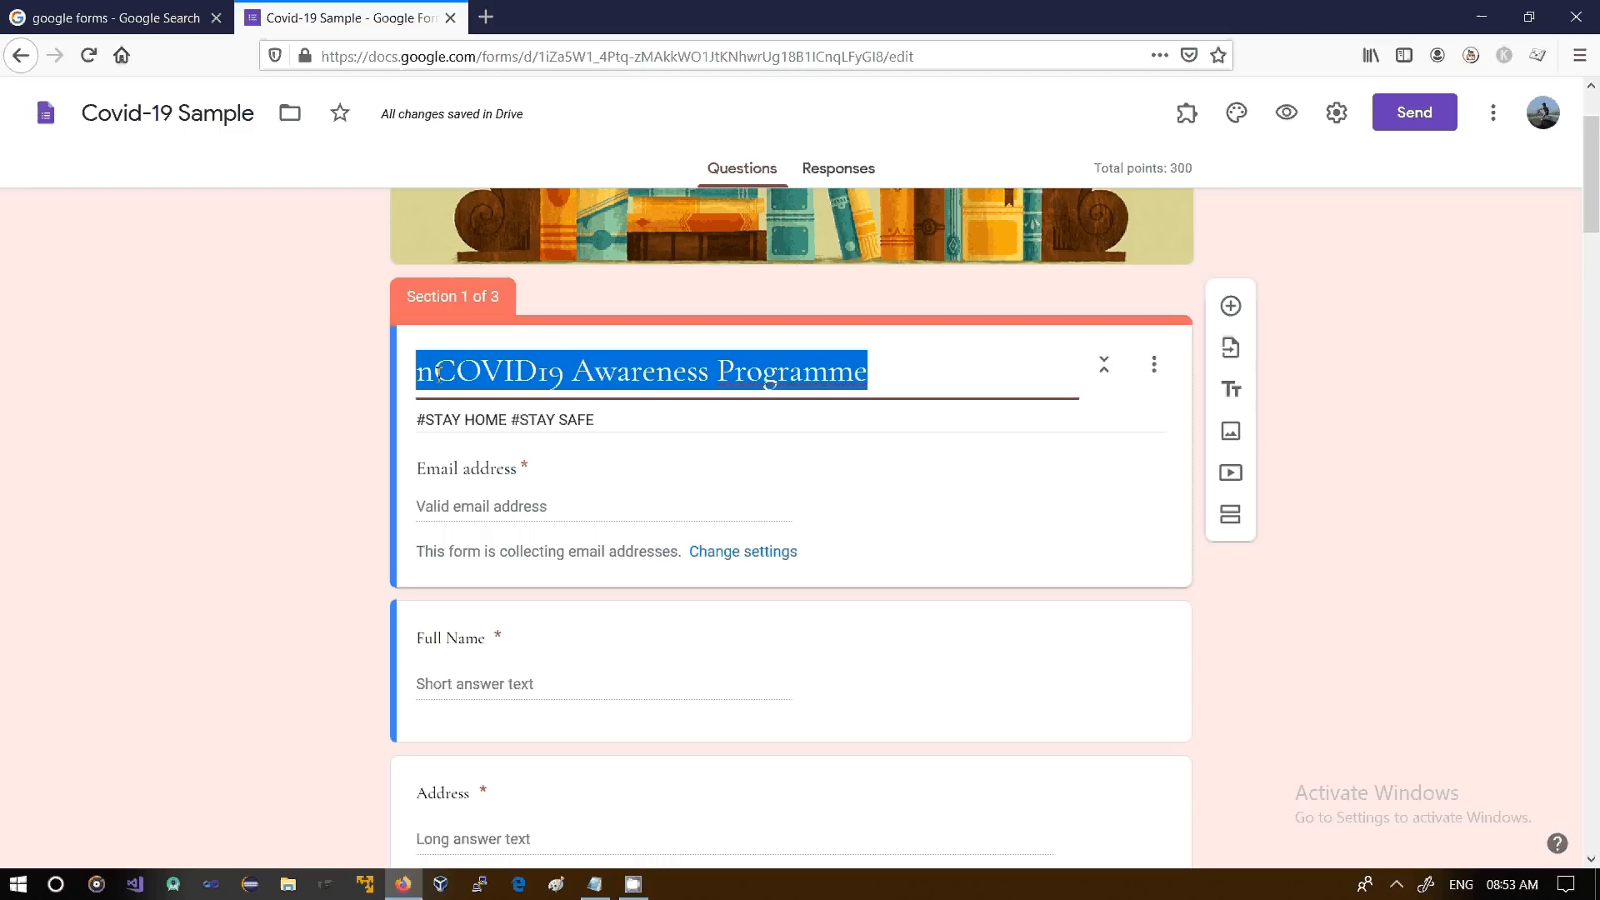
double_click(492, 377)
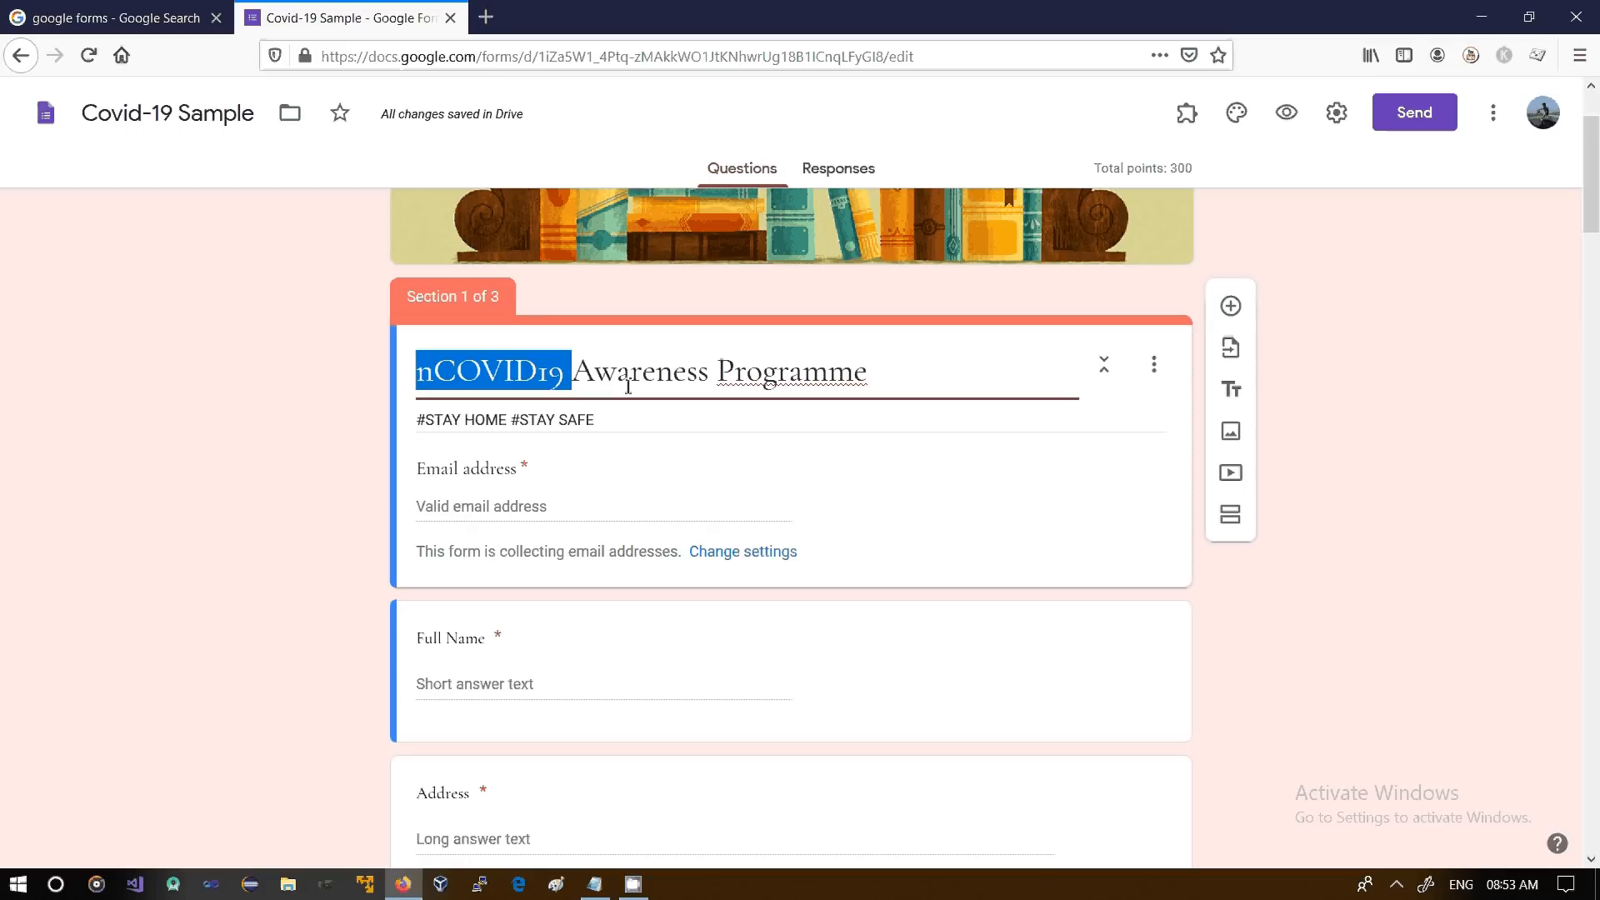
click(603, 476)
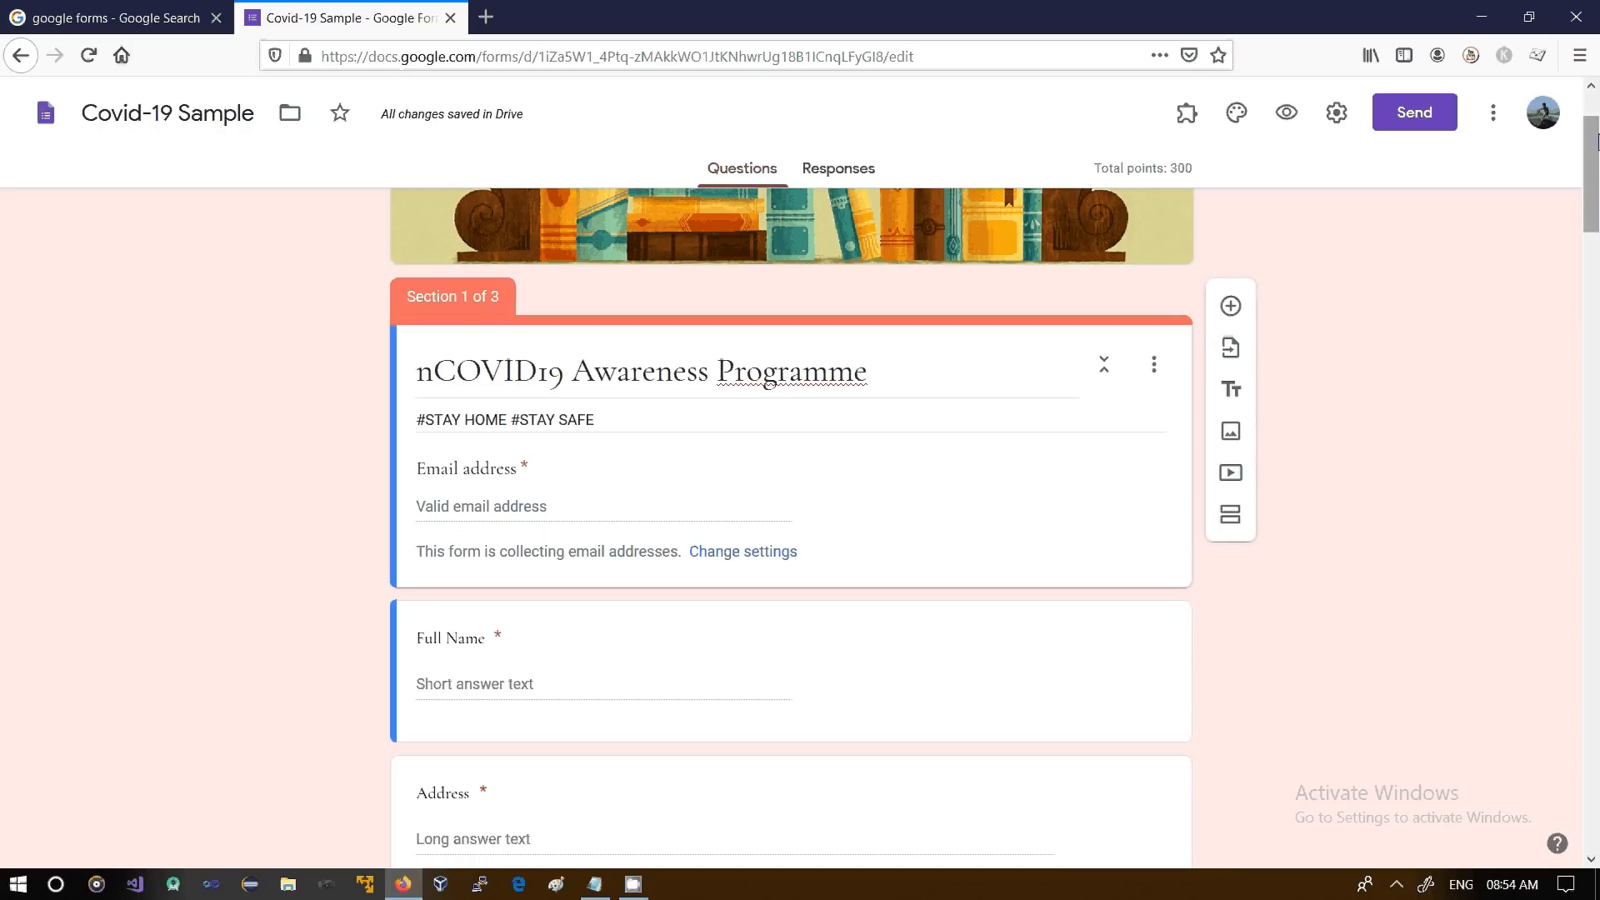
Open the Full Name question for editing and view the available question types, keeping Short answer
scroll(1594, 175, down, 3)
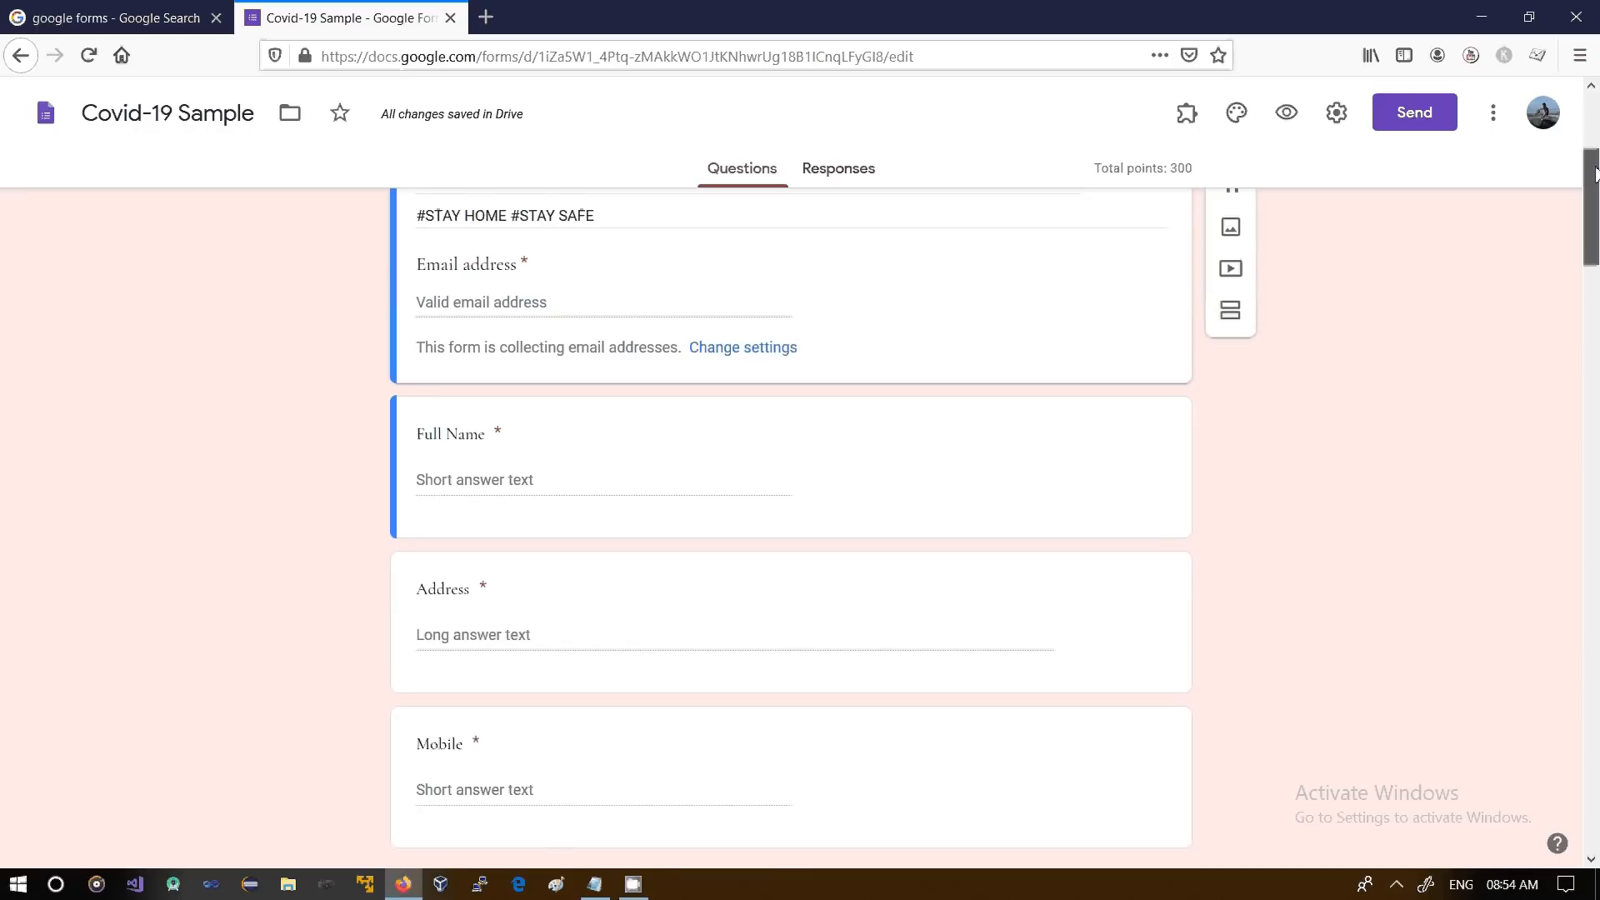
click(1003, 471)
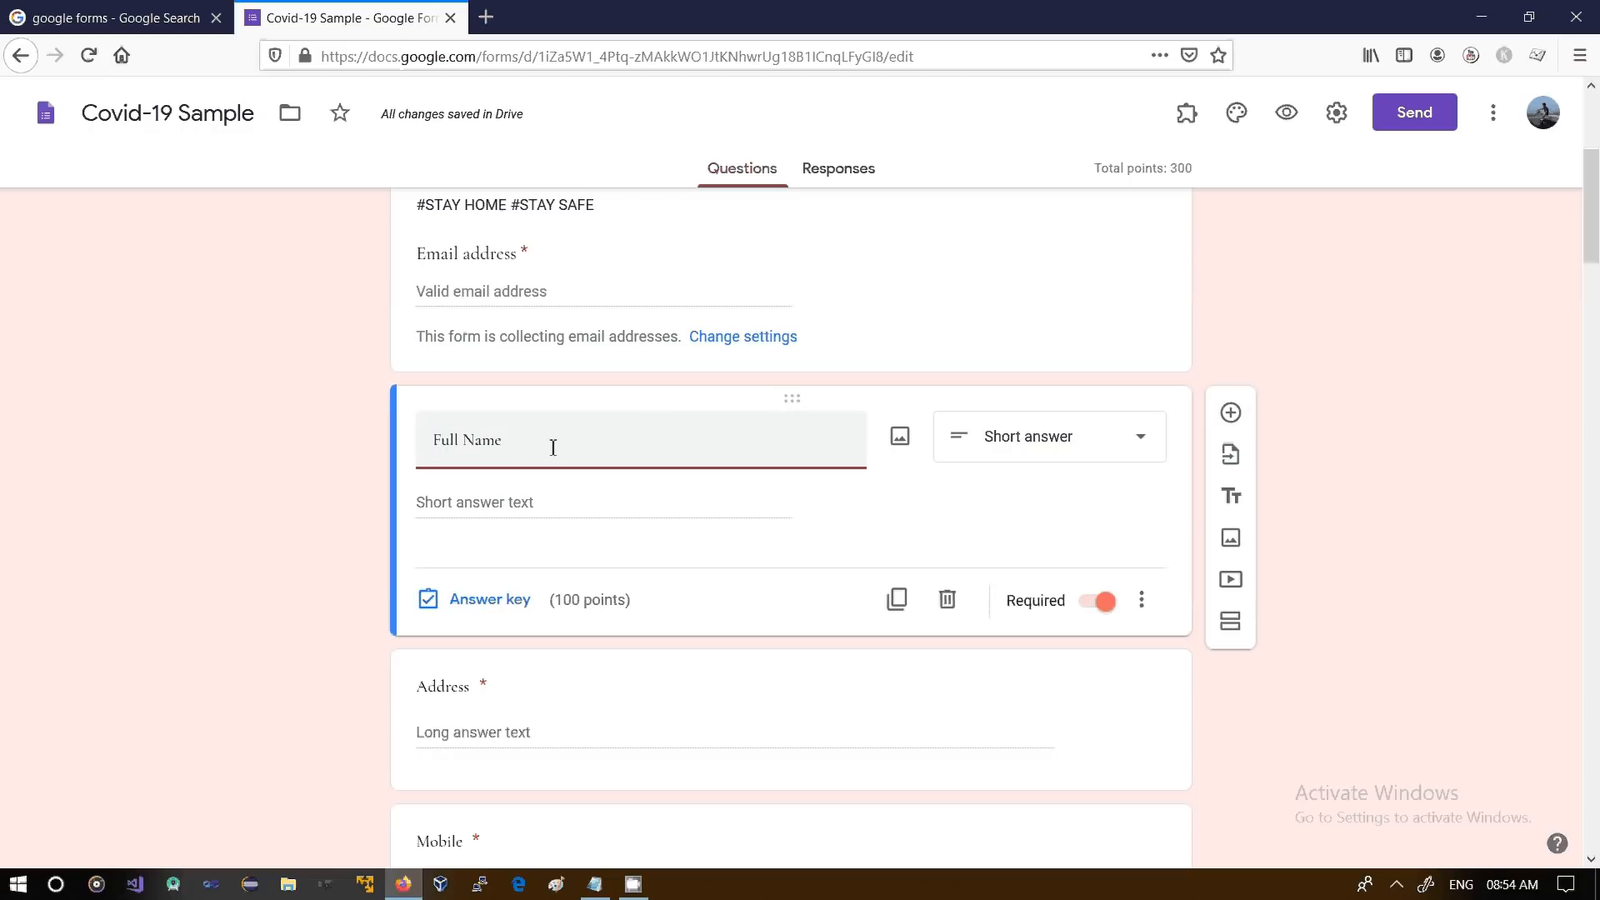
click(544, 505)
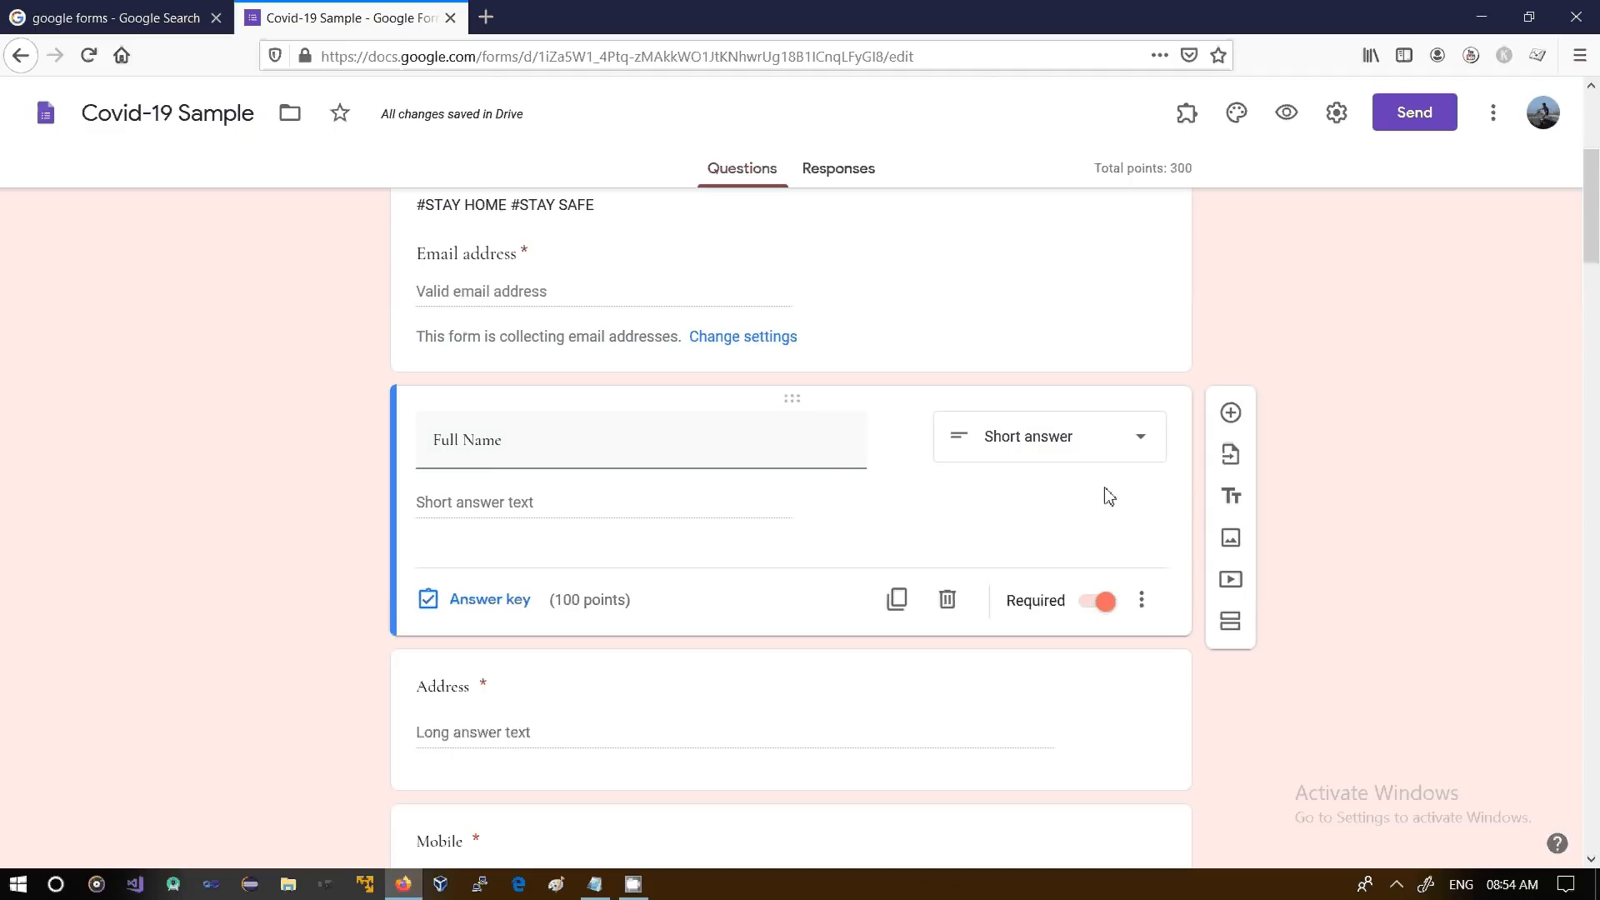
click(1140, 437)
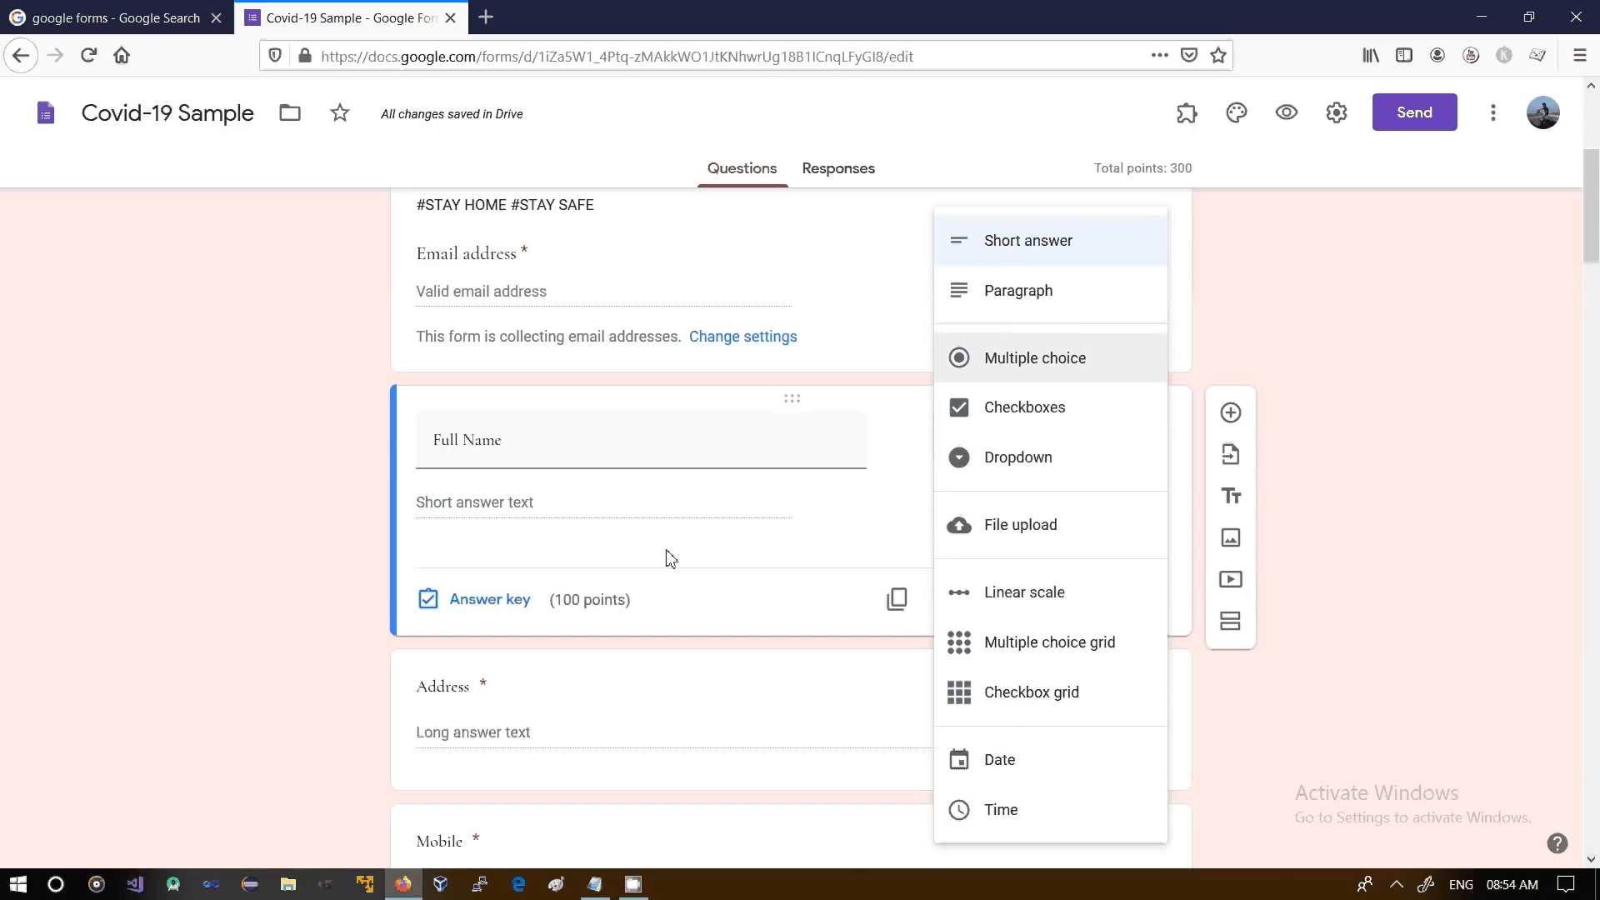
click(744, 500)
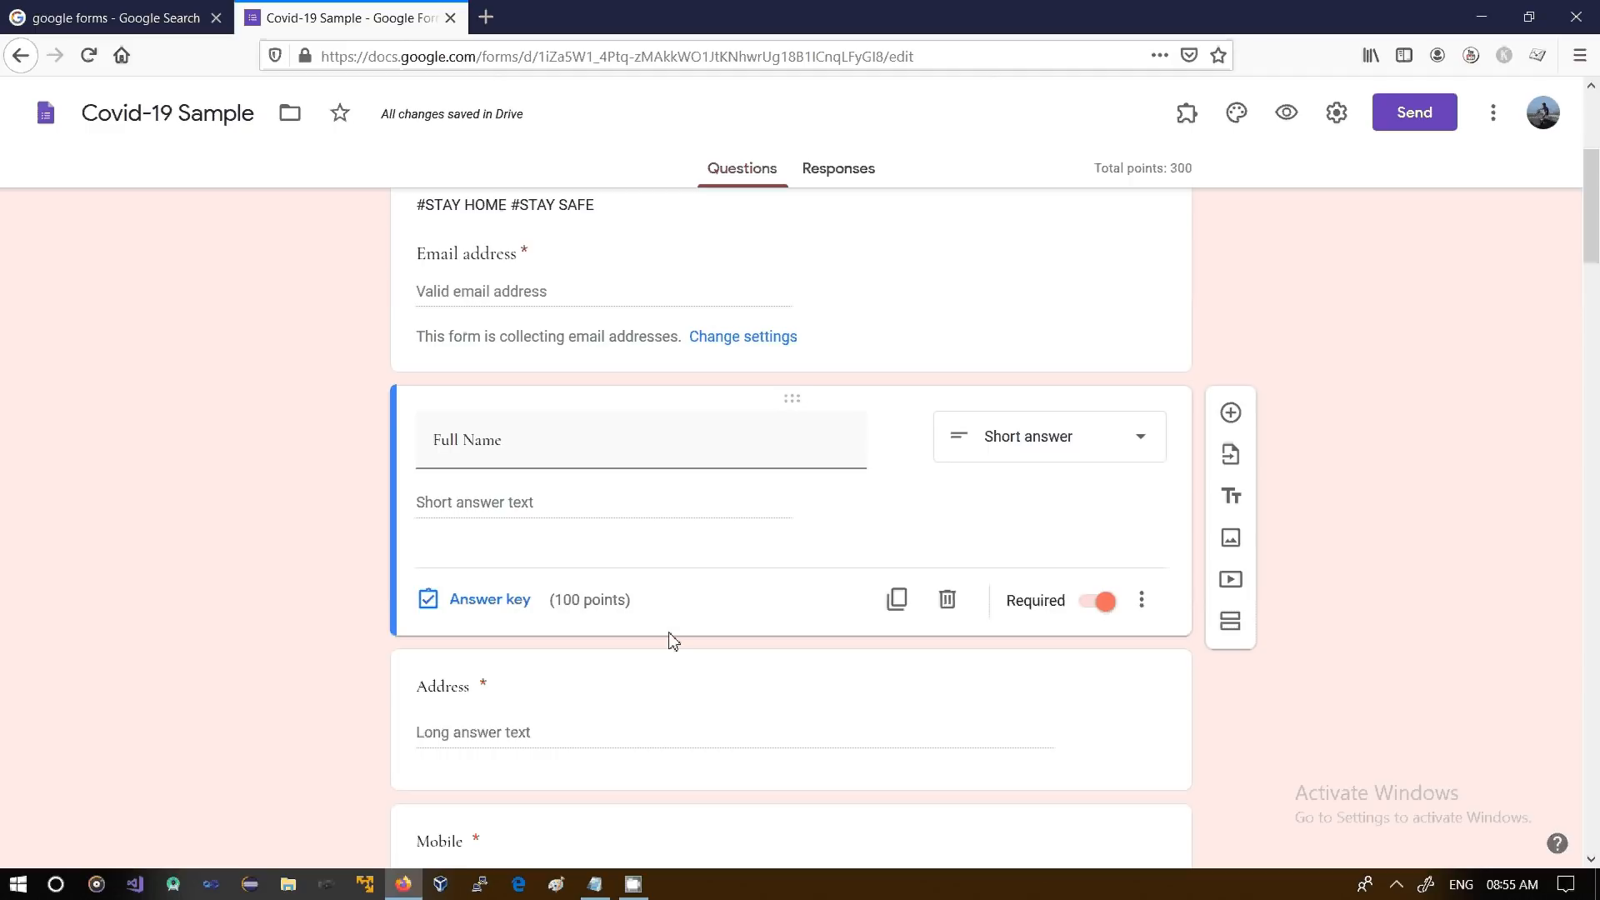
Try adding a correct answer to the Full Name question's answer key and removing it, and switch Required off and on again
click(469, 616)
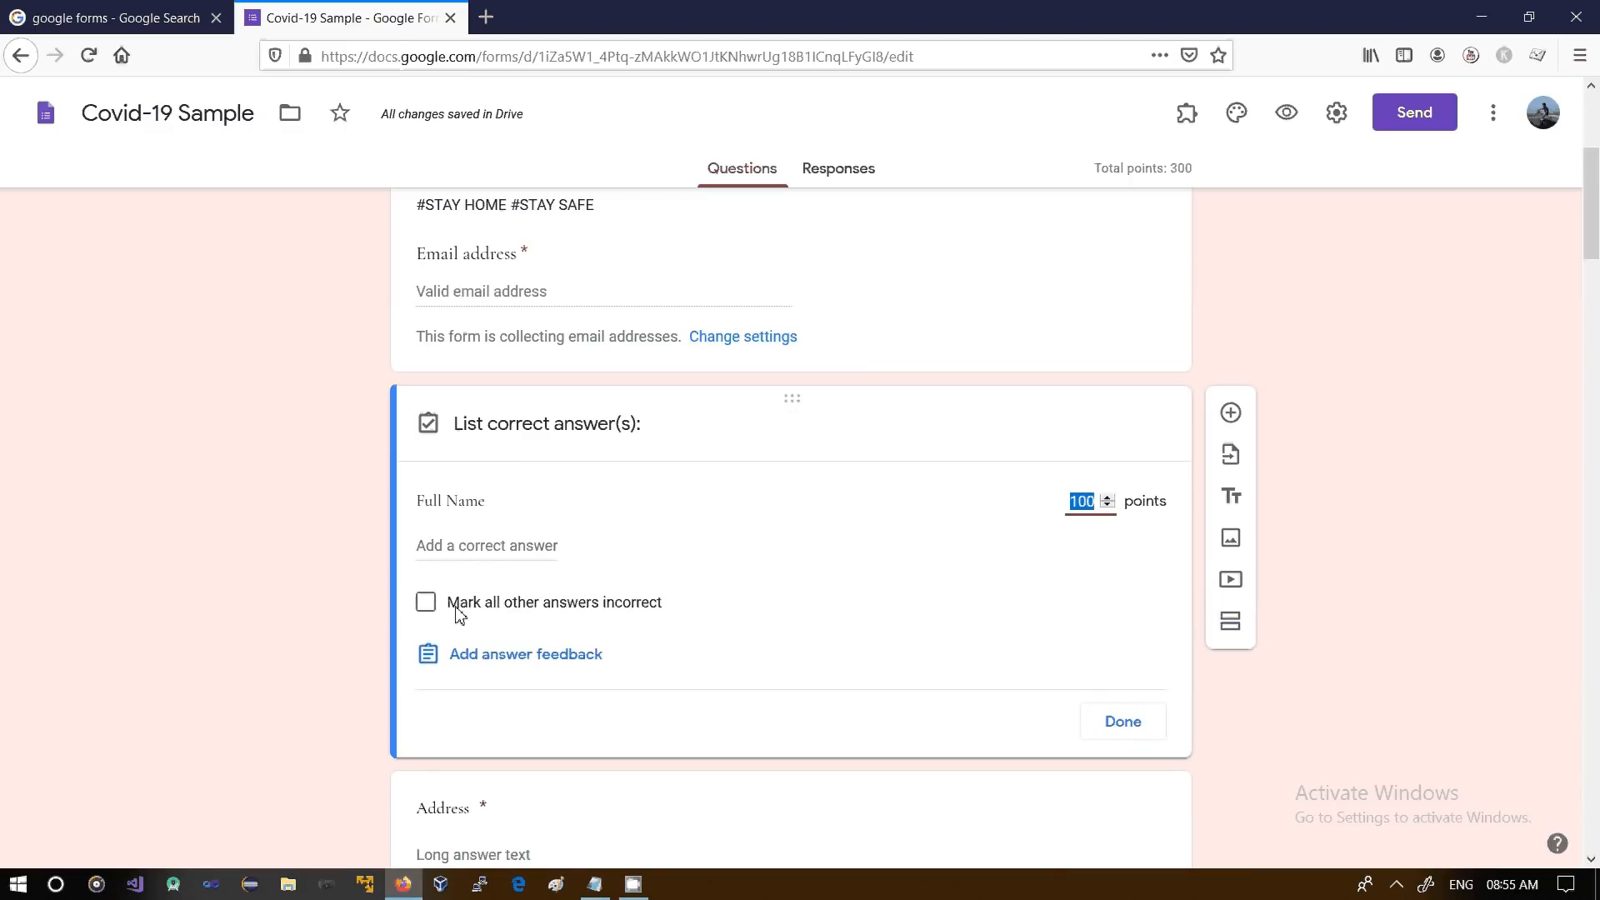
click(511, 549)
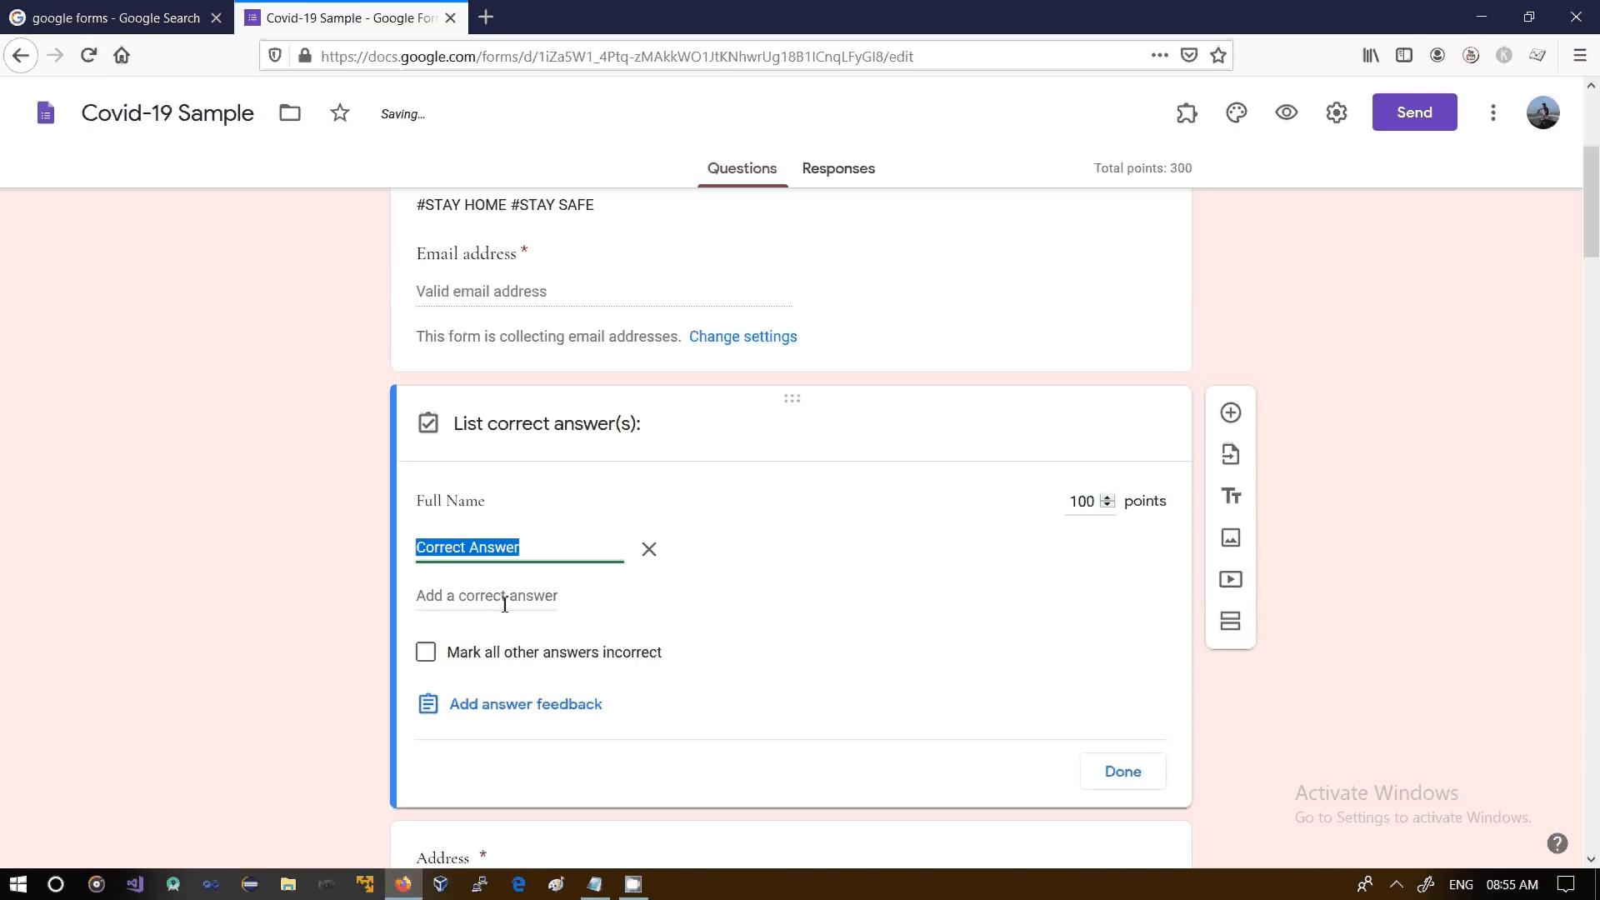
click(1095, 503)
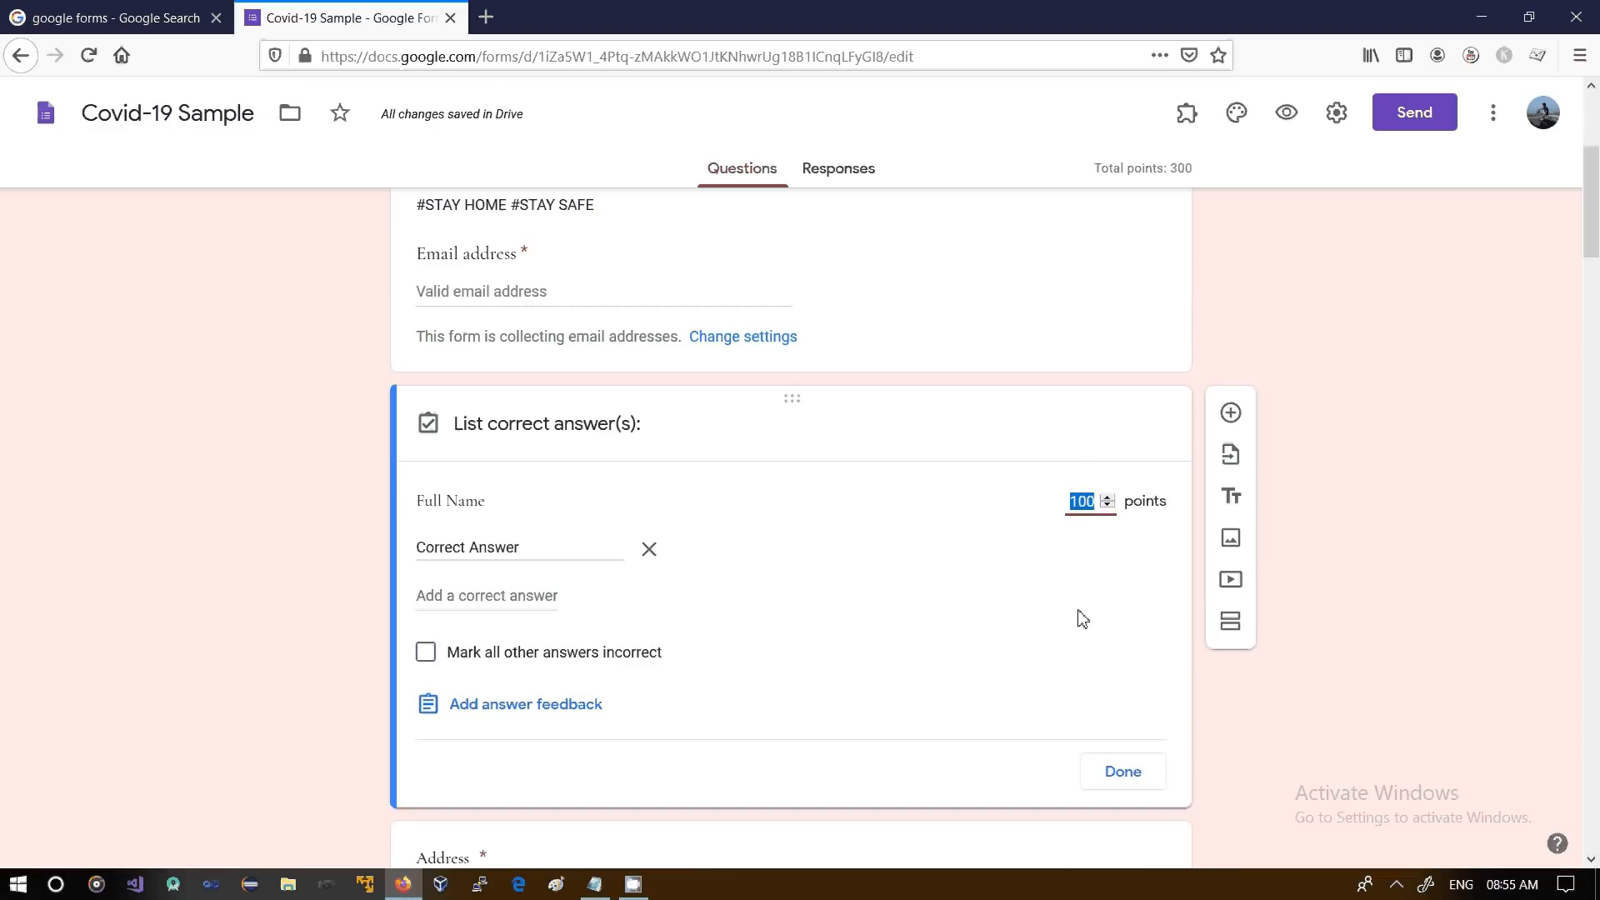
click(1317, 728)
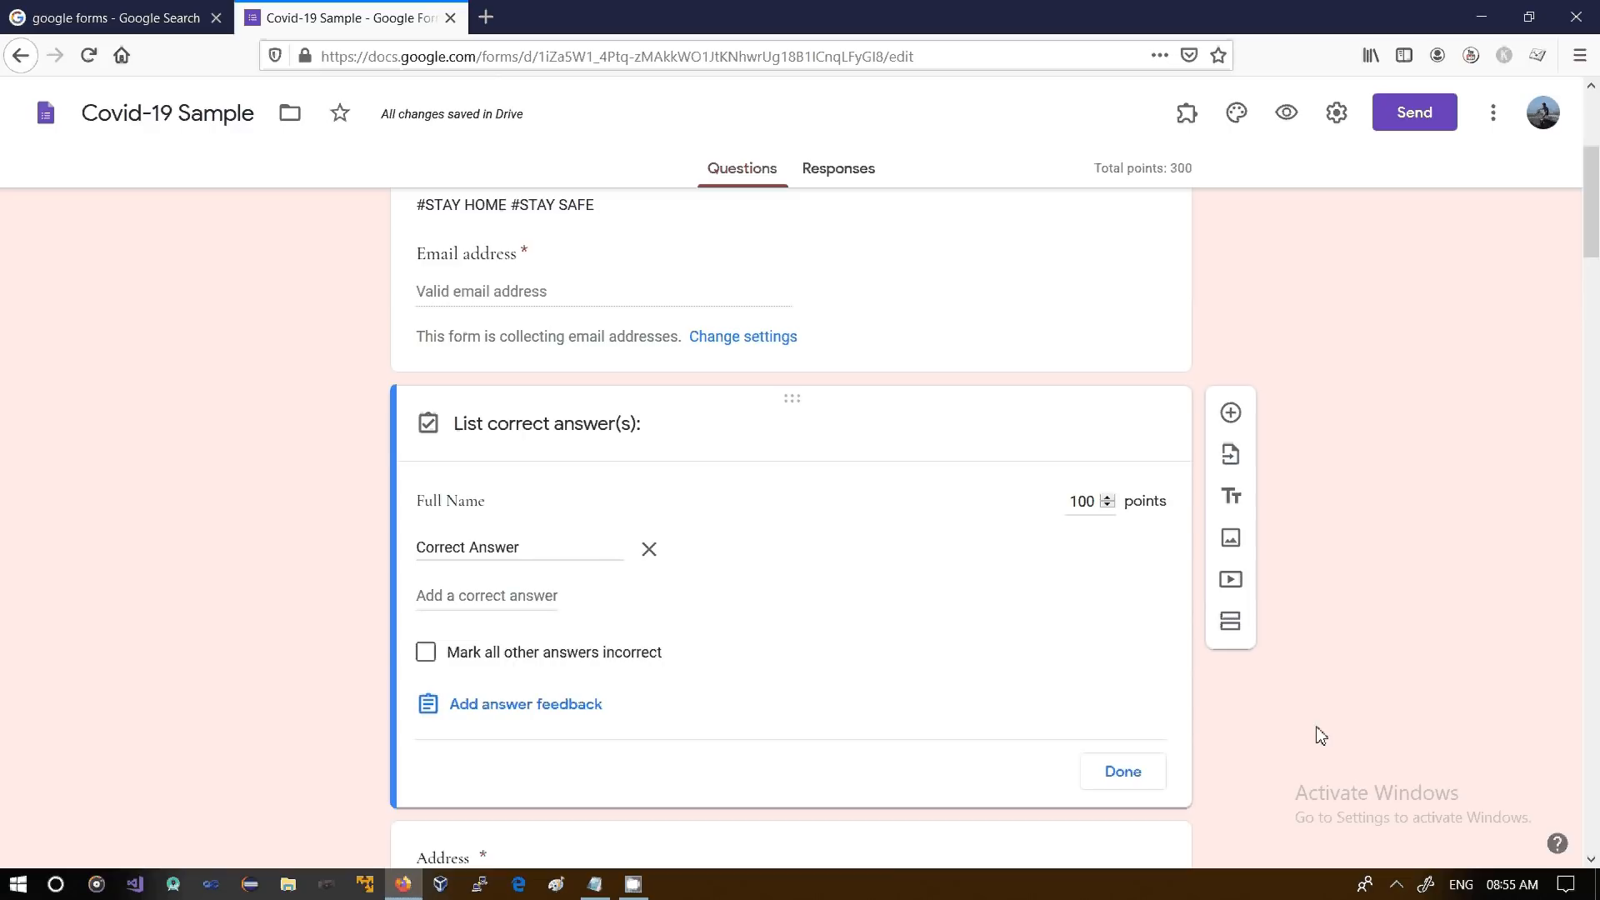
click(654, 551)
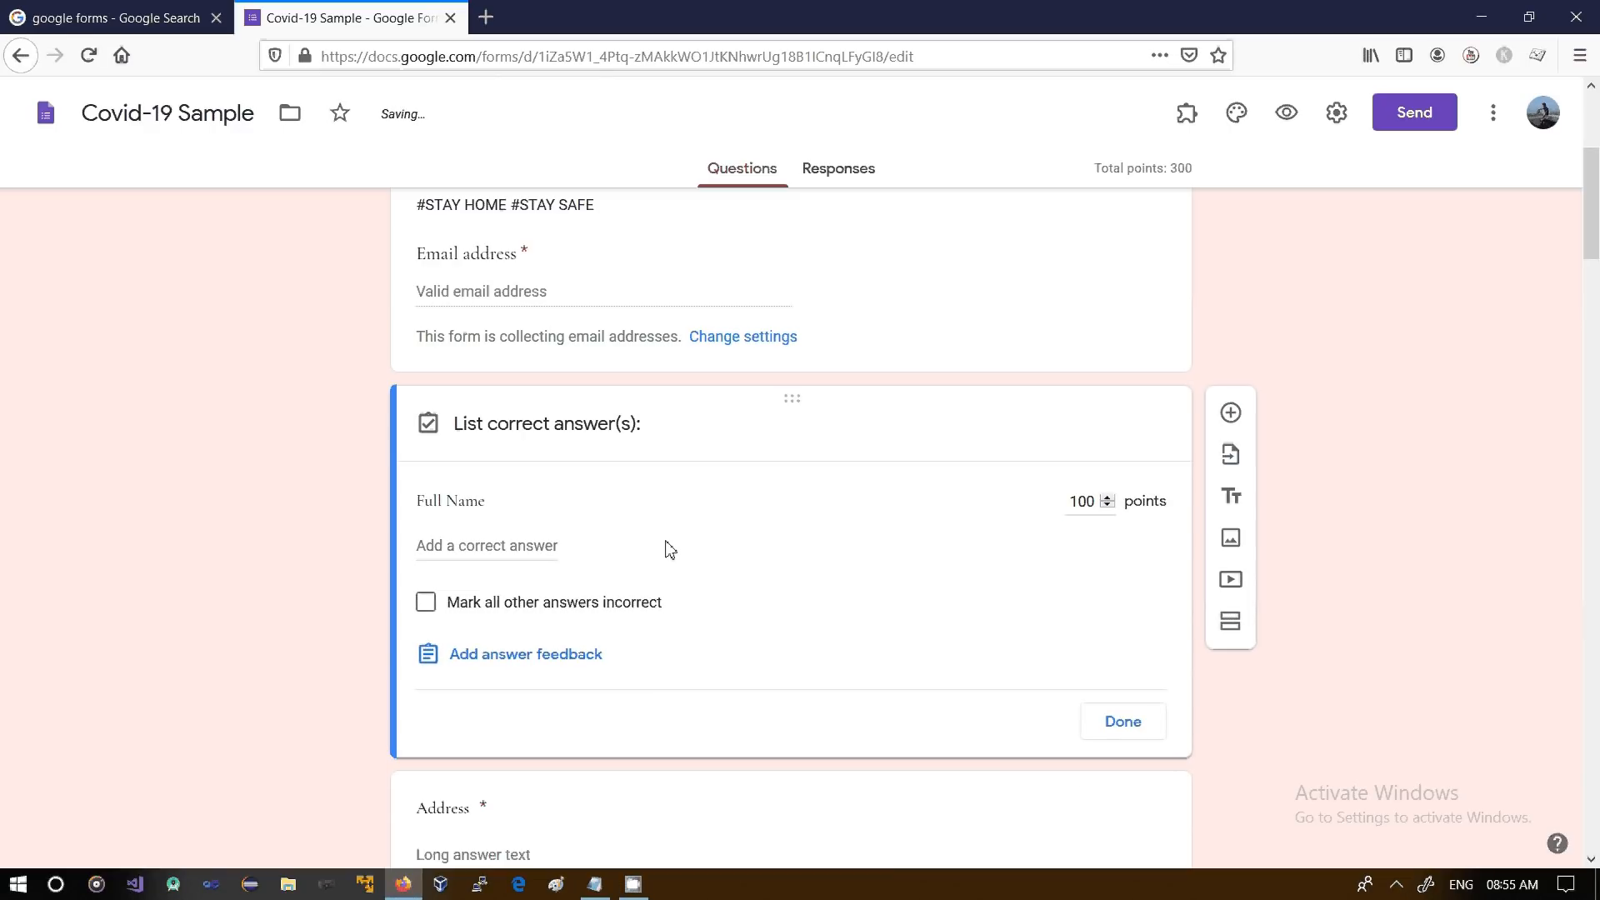
click(1106, 722)
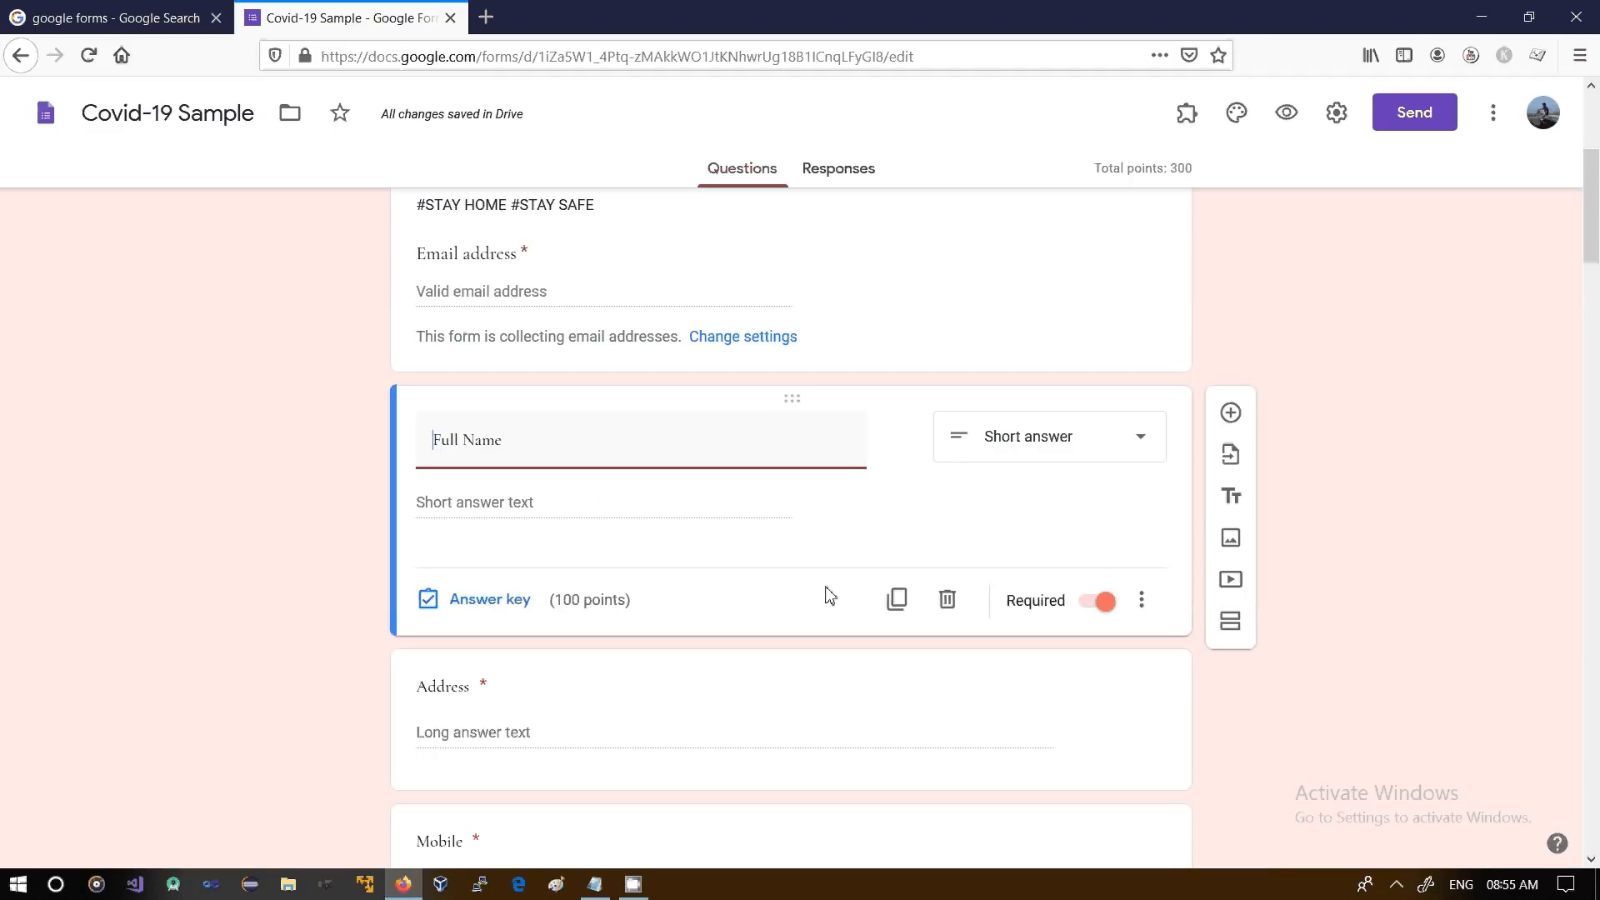
click(1094, 608)
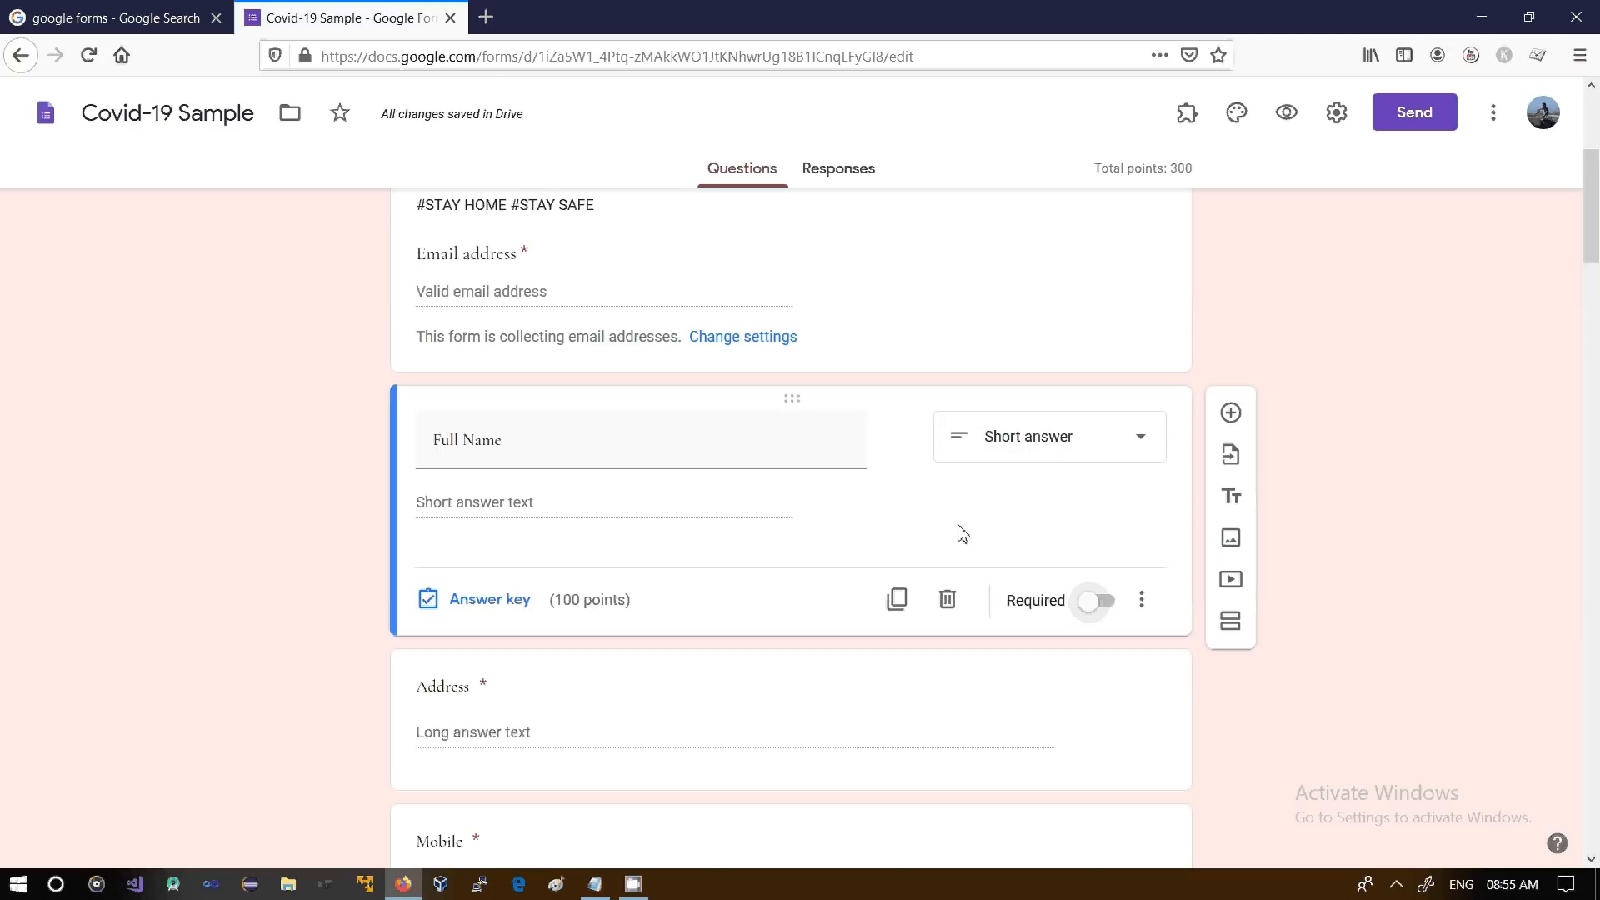
click(1102, 602)
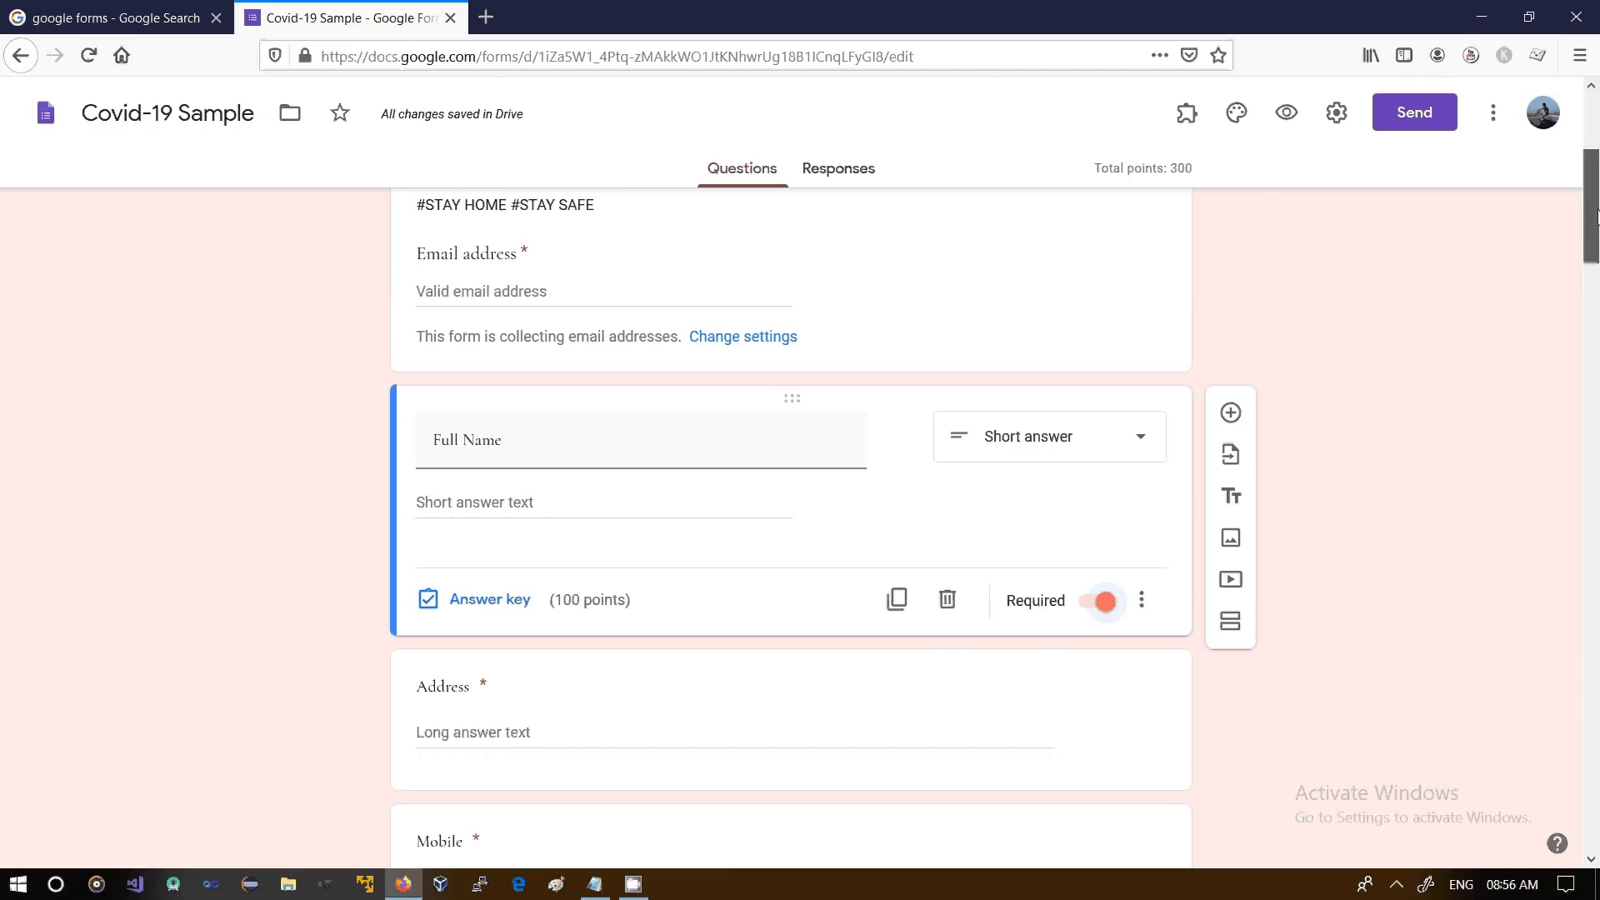
Examine the COVID-19 age group question in Section 2 and view its question types, keeping Multiple choice
drag(1596, 218, 1586, 368)
click(698, 370)
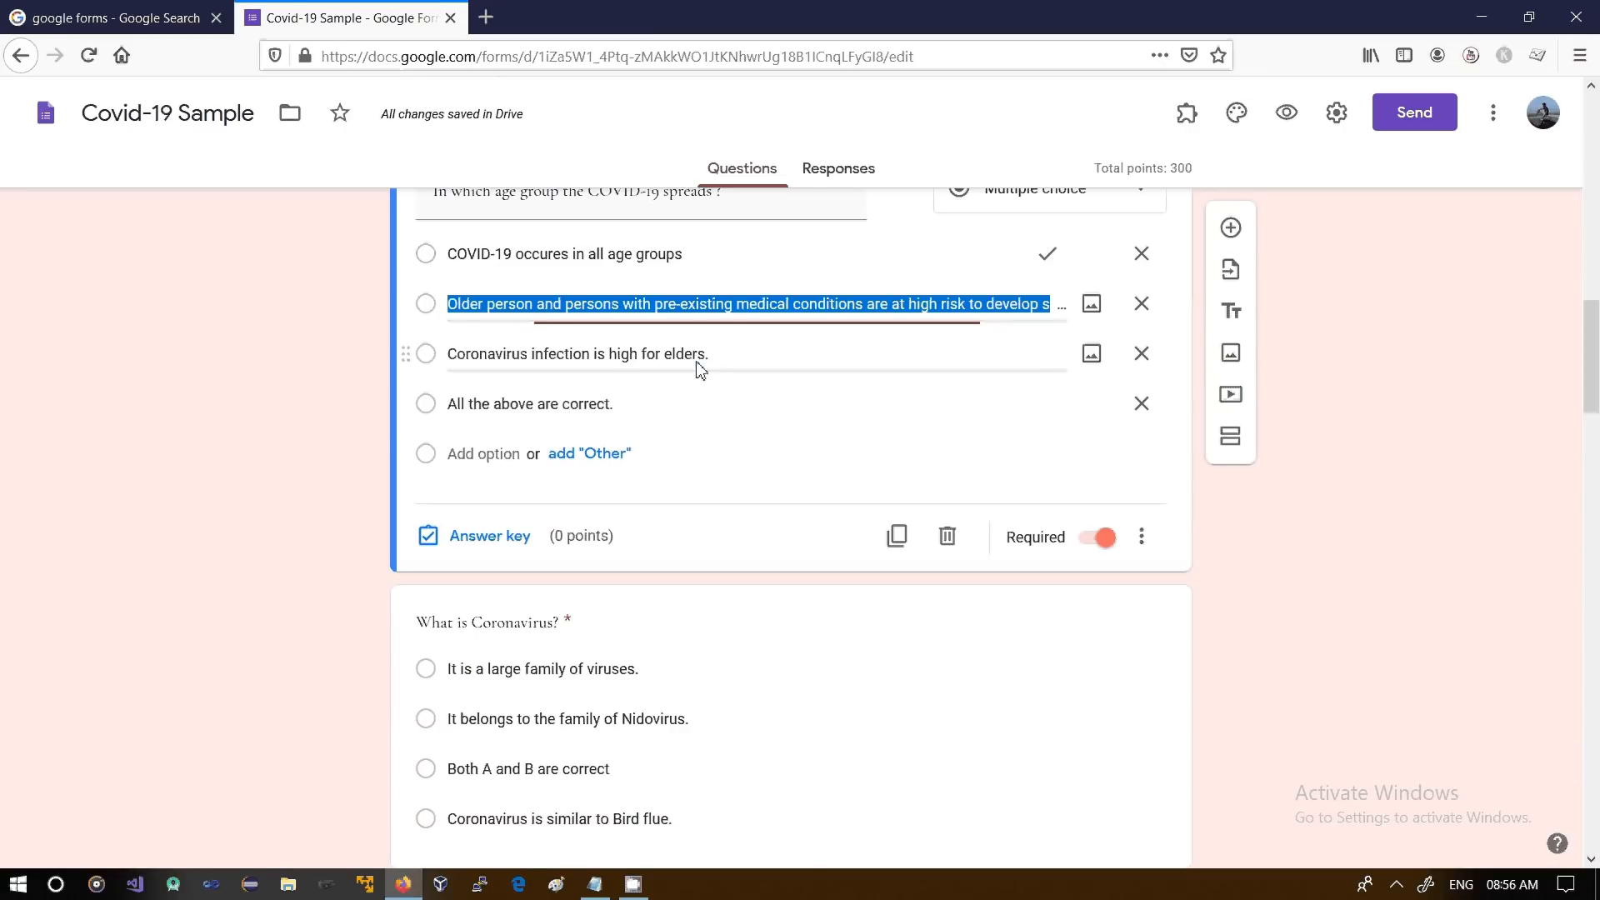
scroll(1591, 375, up, 3)
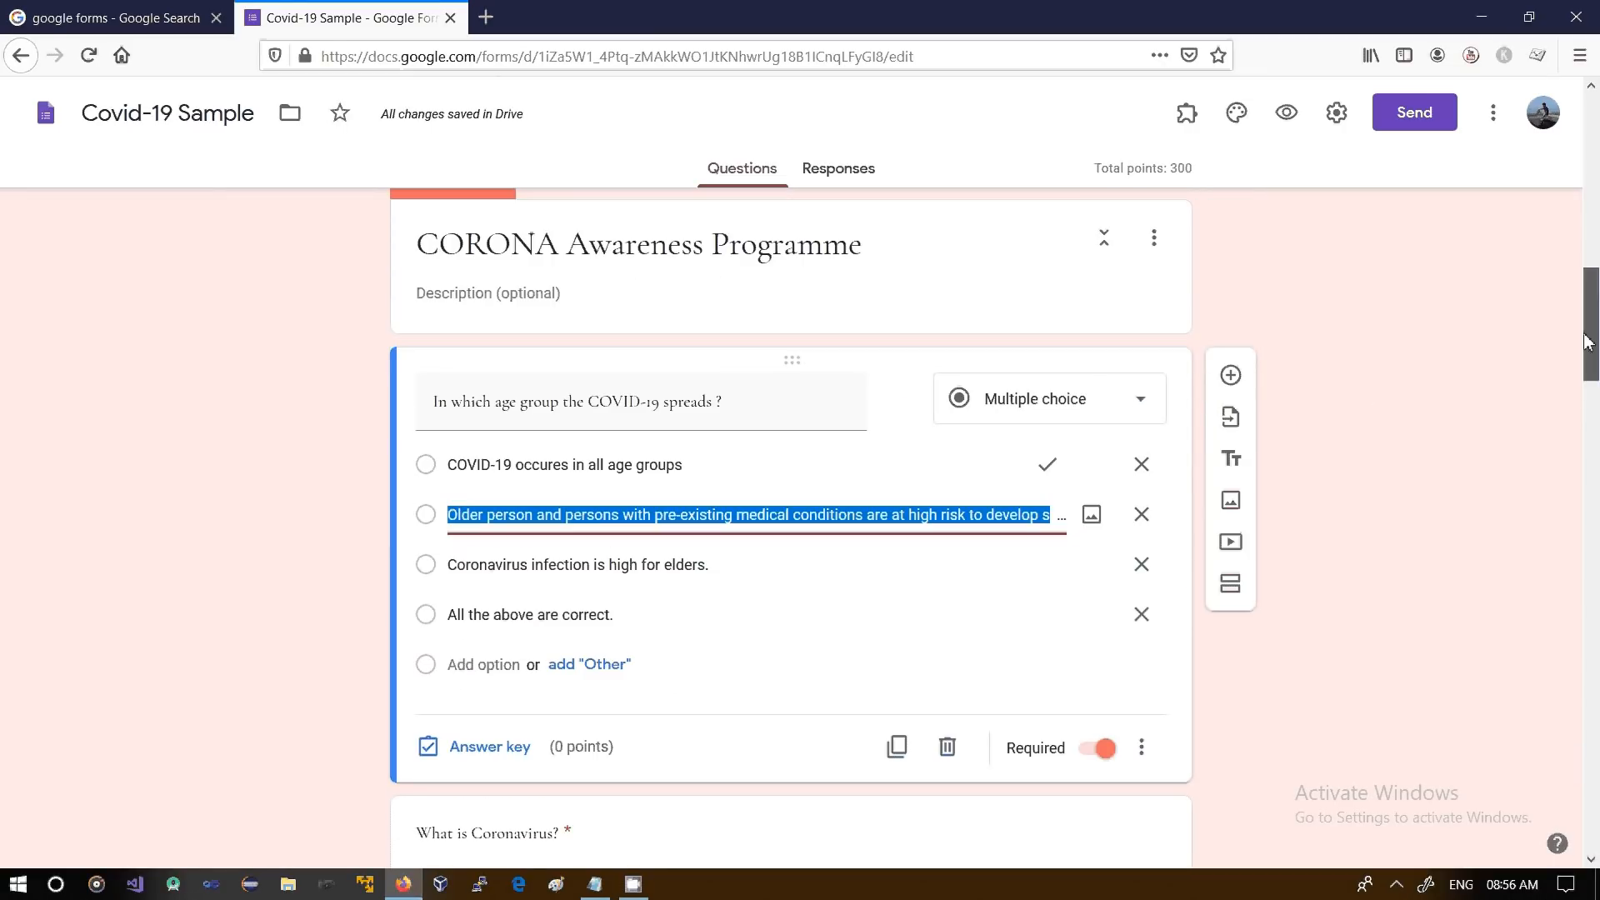
click(820, 416)
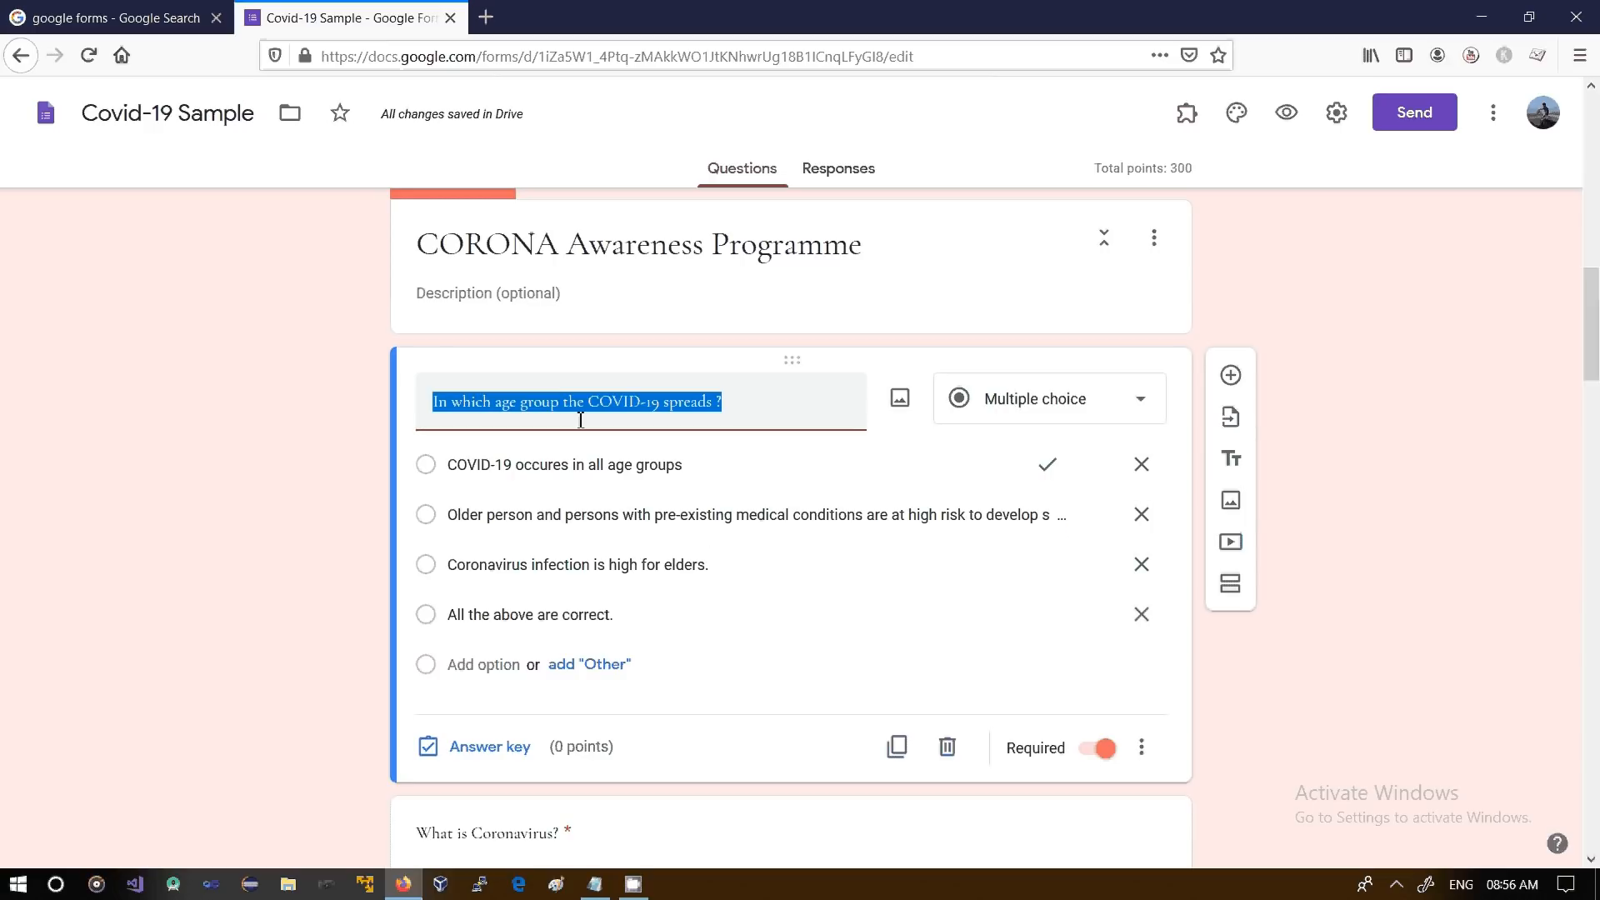
click(1109, 406)
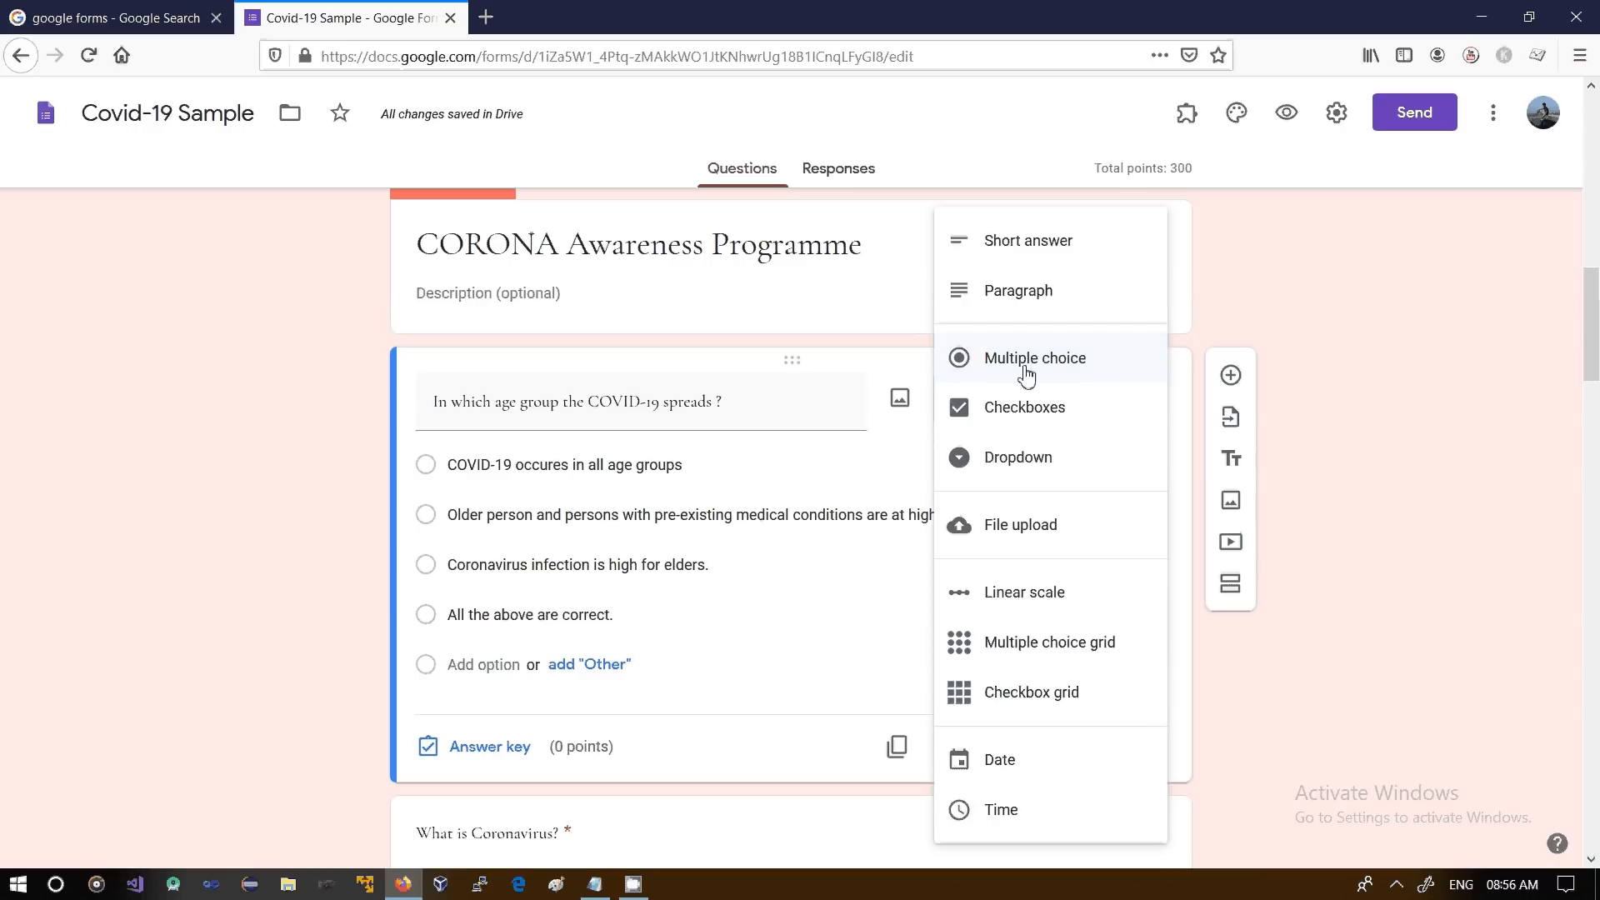
click(749, 464)
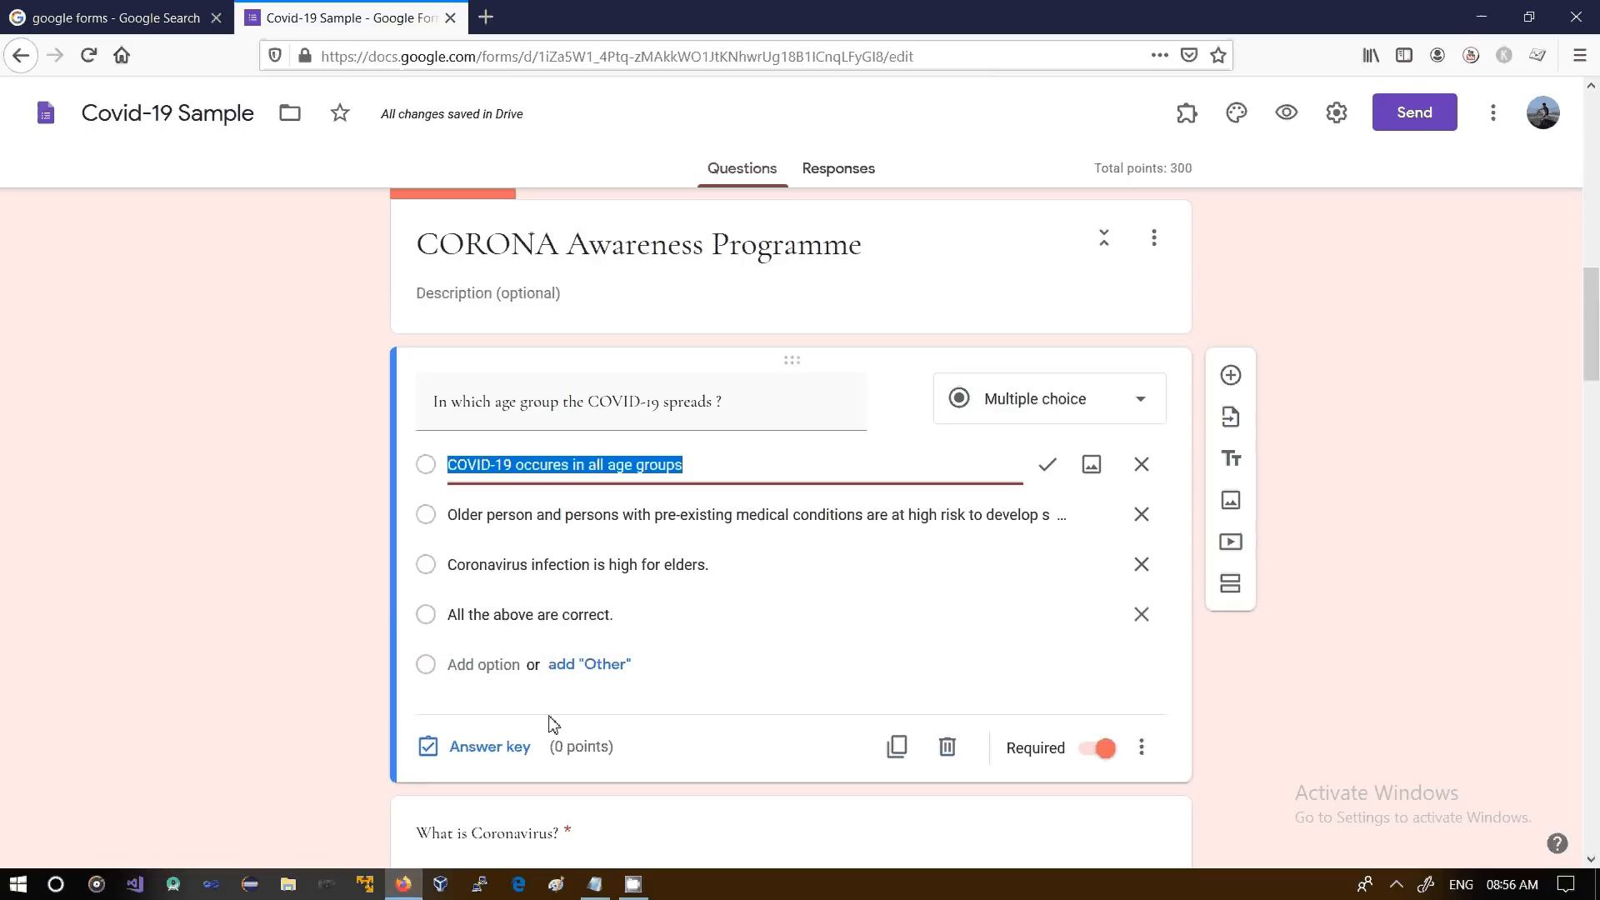
Add a fifth answer option with its default text to the age group question and review the question's answer key
click(507, 671)
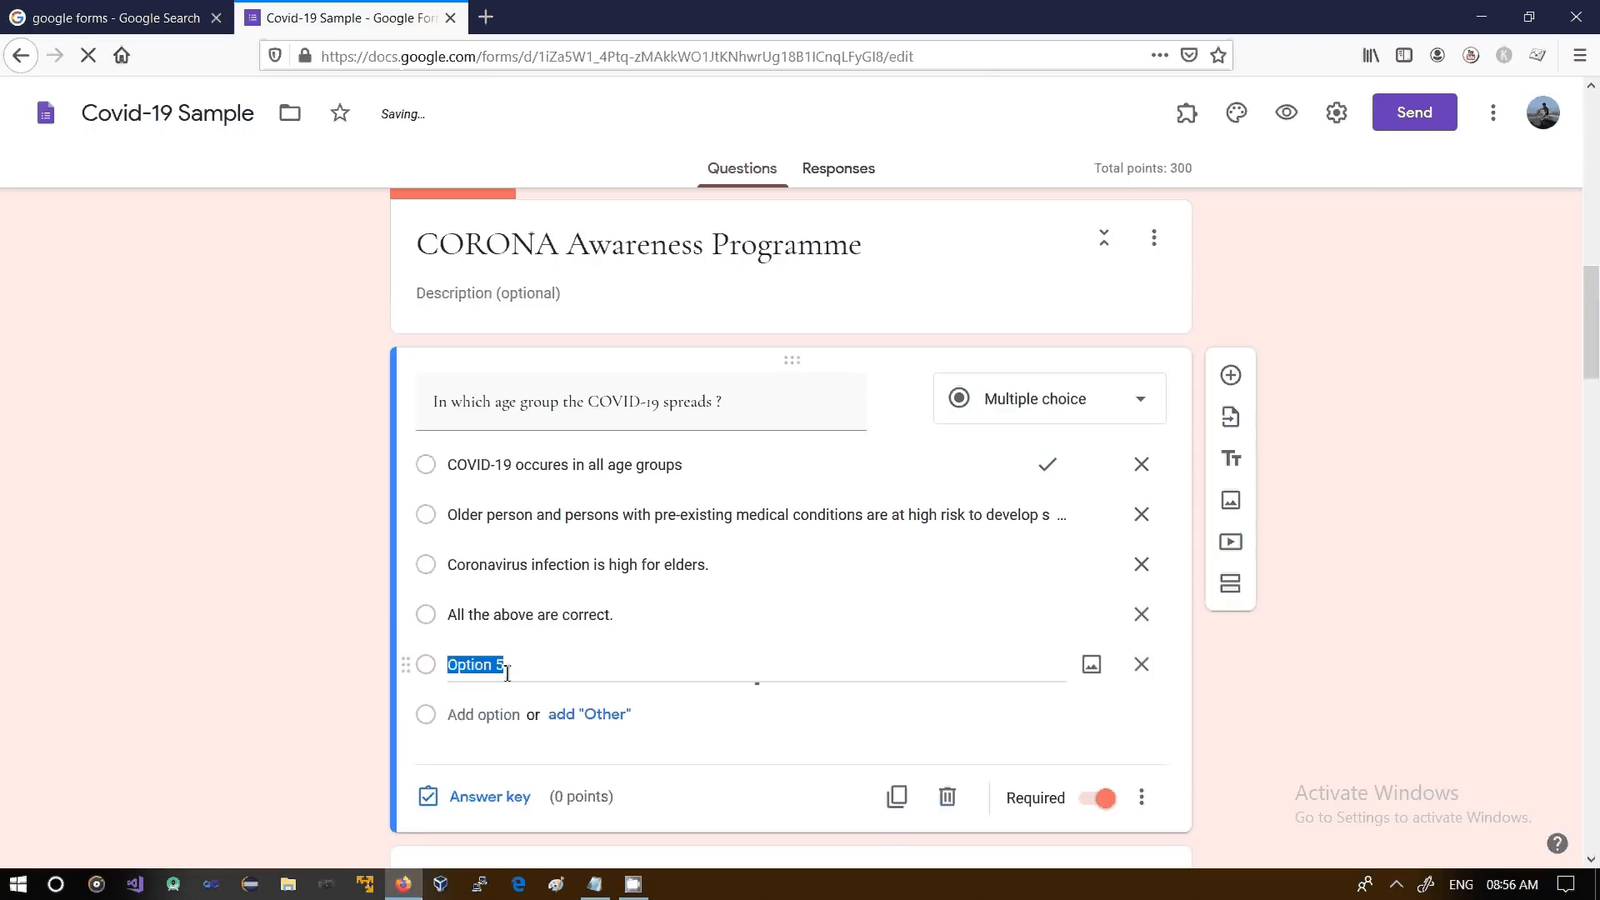
click(507, 802)
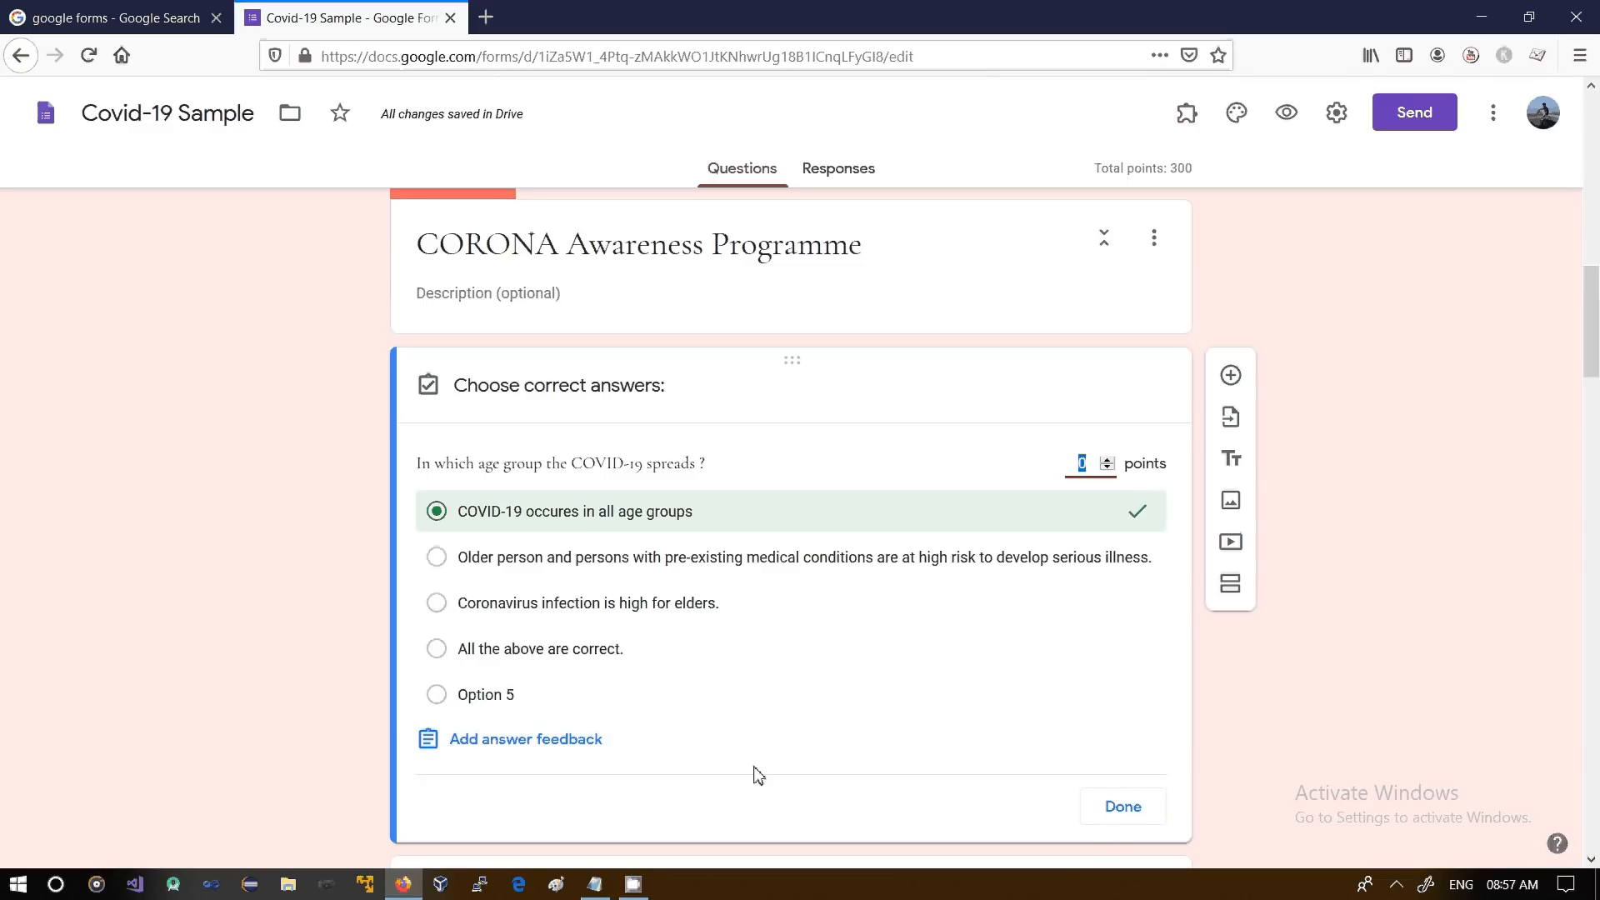
click(1124, 806)
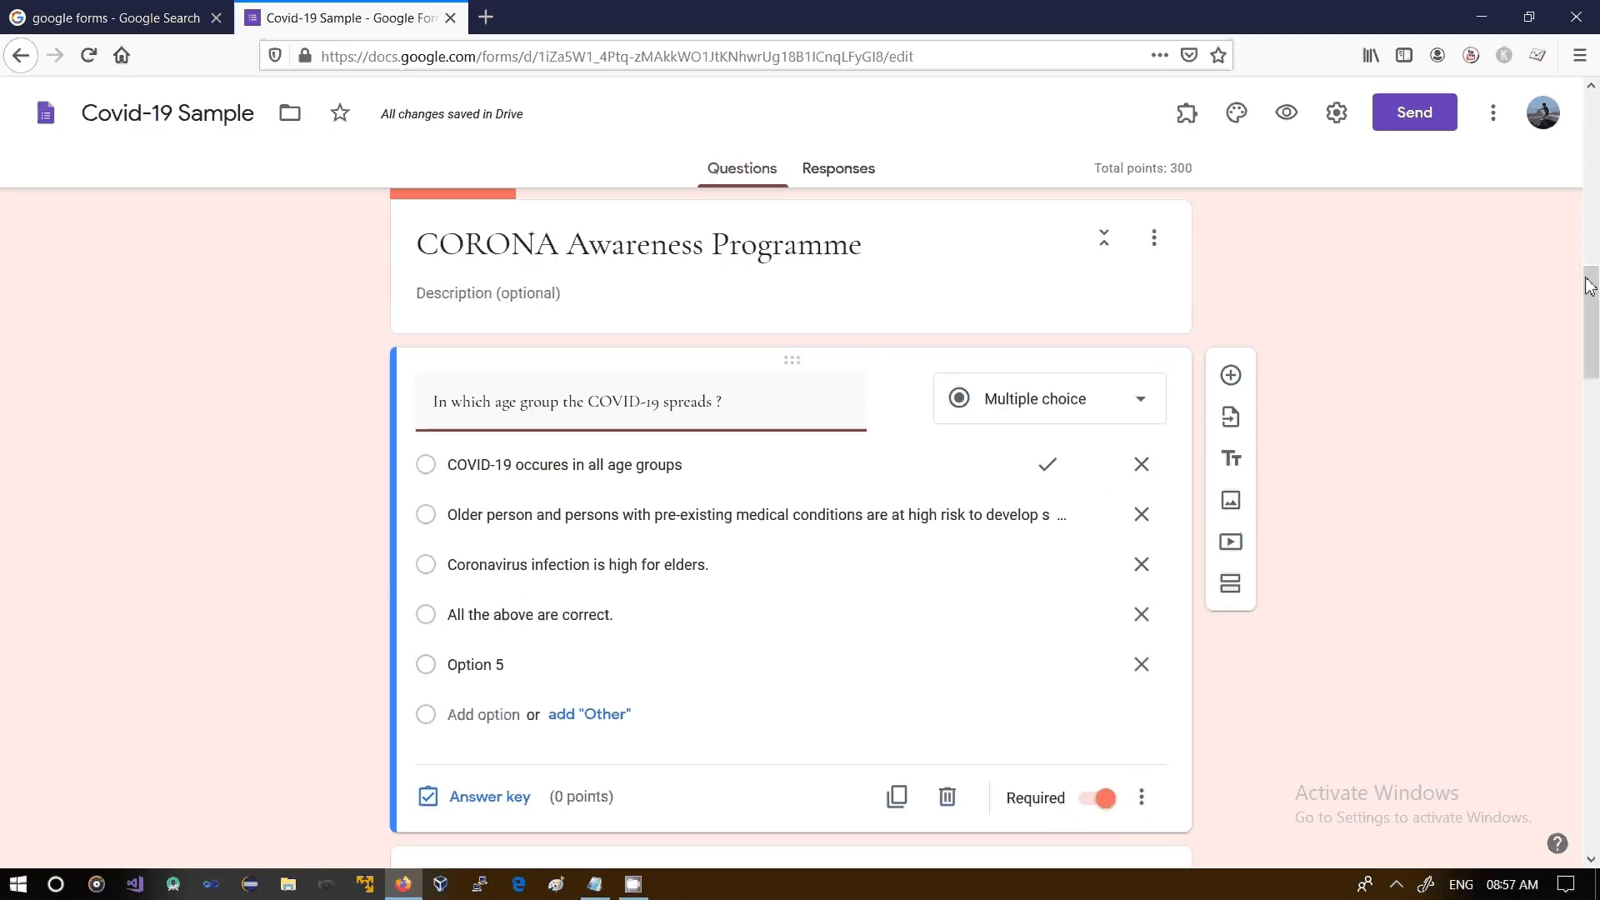
Preview the form and try to advance past page 1 with the required questions left empty
drag(1591, 363, 1595, 800)
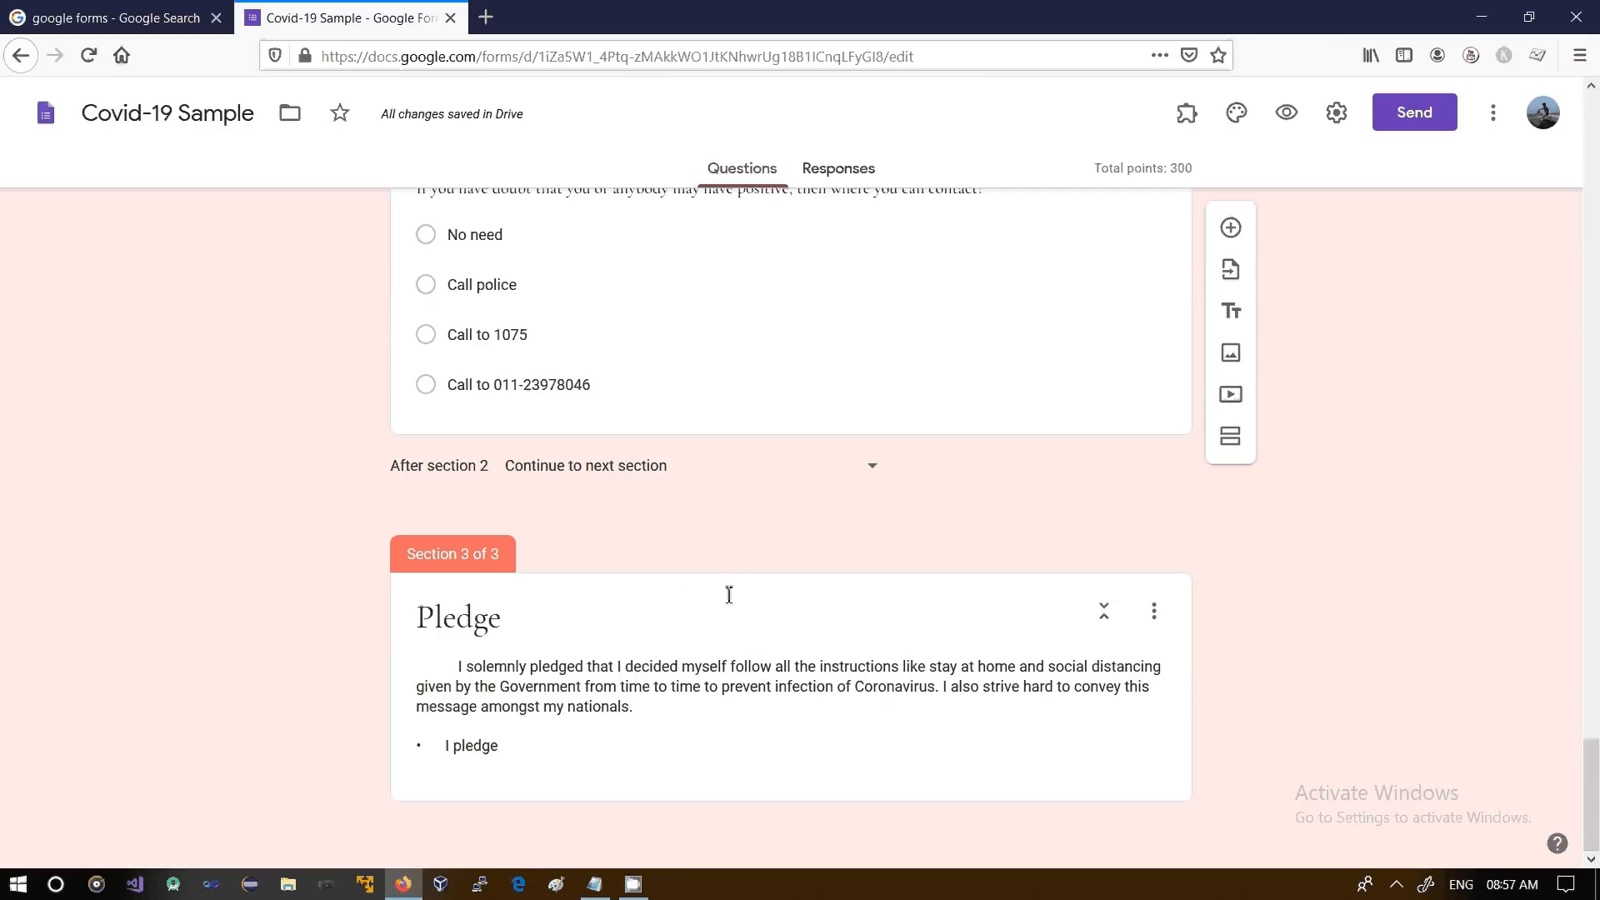
drag(1597, 736, 1571, 163)
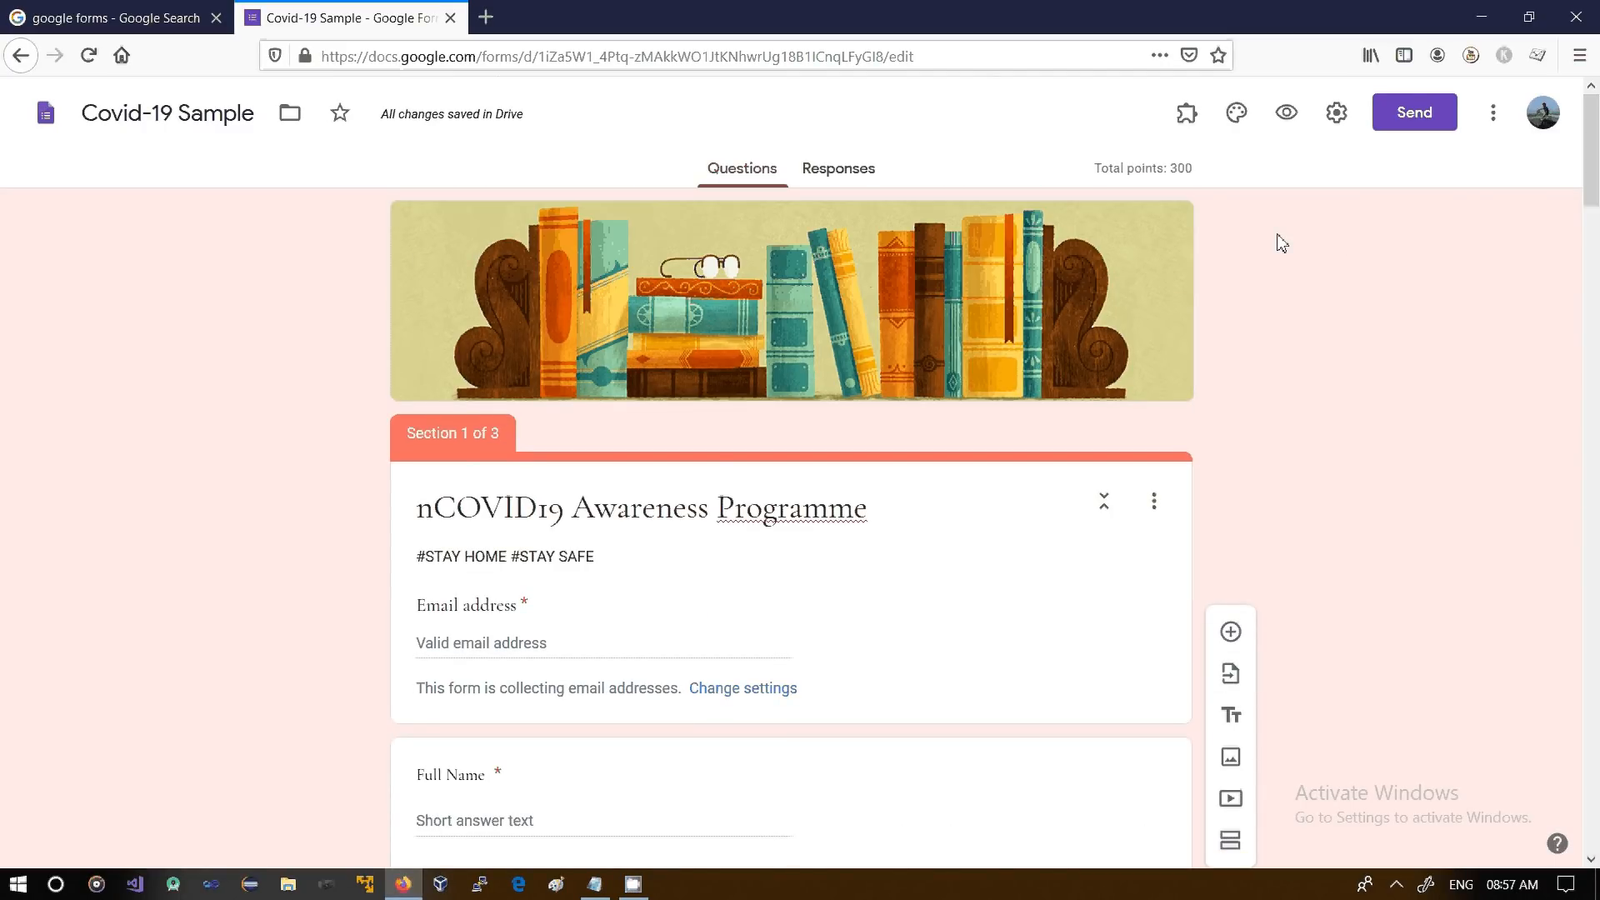
click(1287, 123)
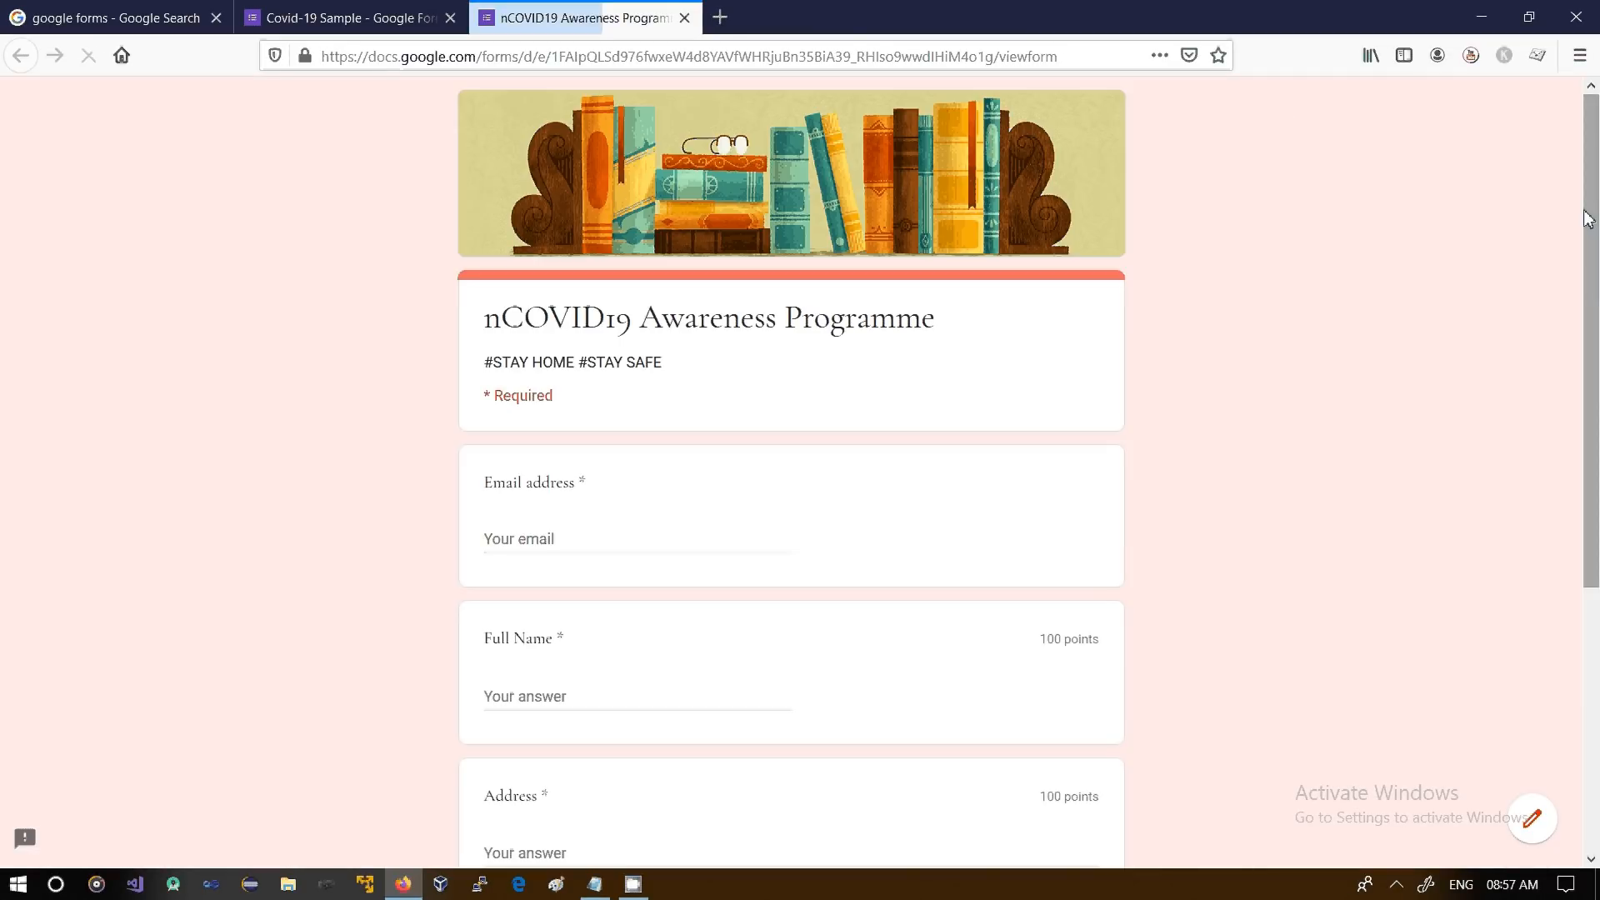
drag(1587, 218, 1596, 162)
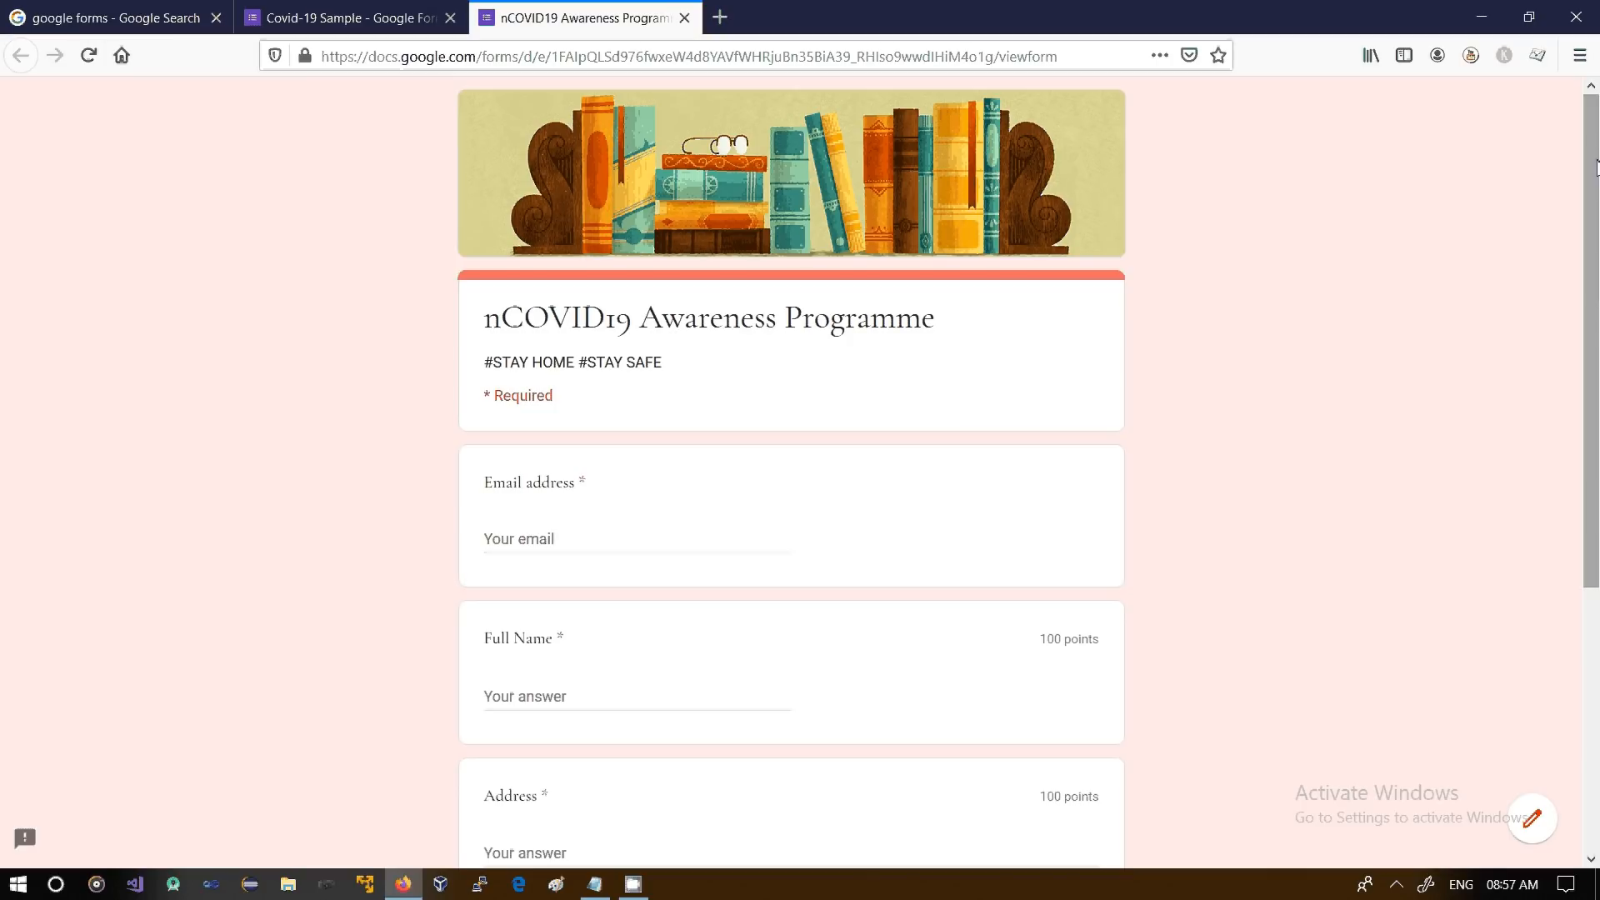
drag(1596, 167, 1592, 489)
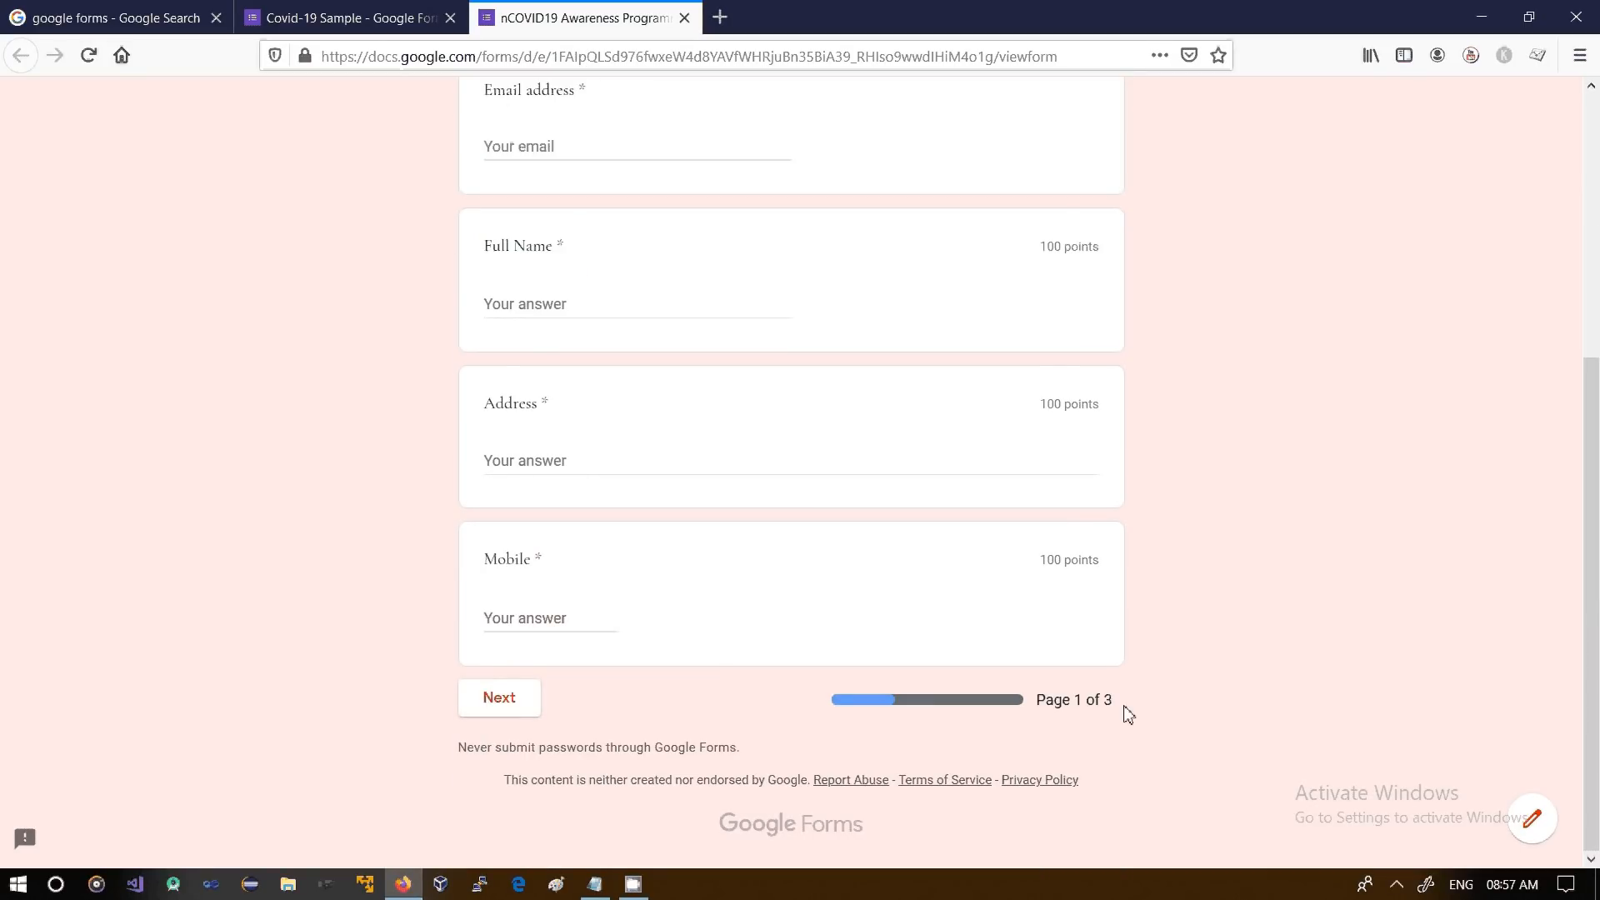
drag(1053, 702, 1074, 701)
click(499, 696)
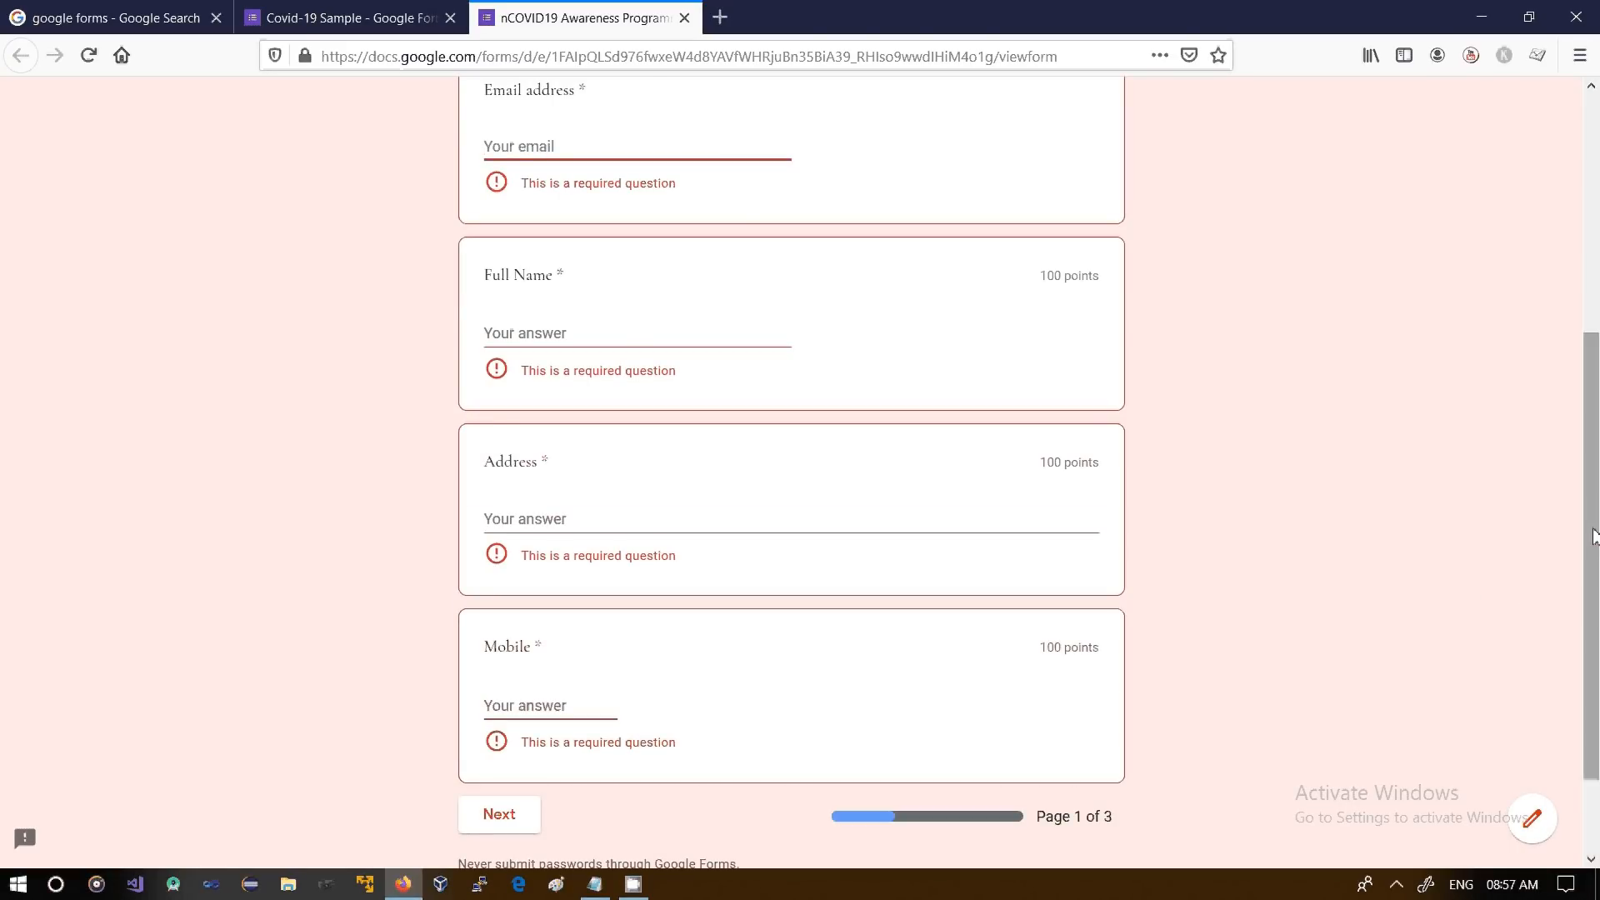
Fill in the respondent's email address and full name on page 1 of the previewed form
drag(1592, 538, 1567, 268)
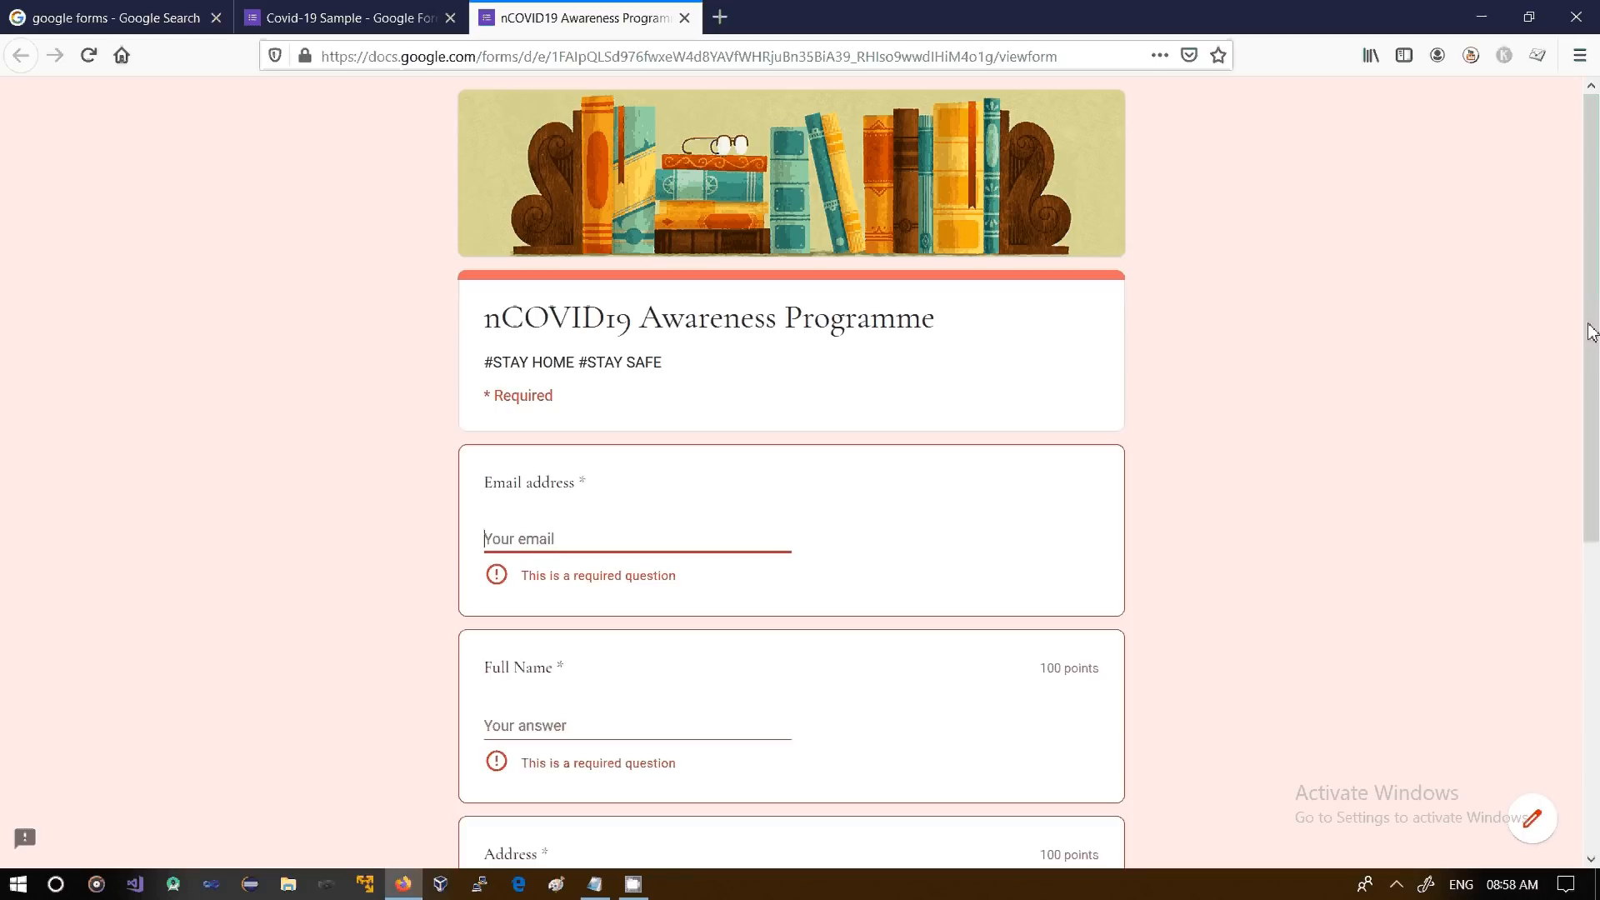
drag(1590, 309, 1592, 614)
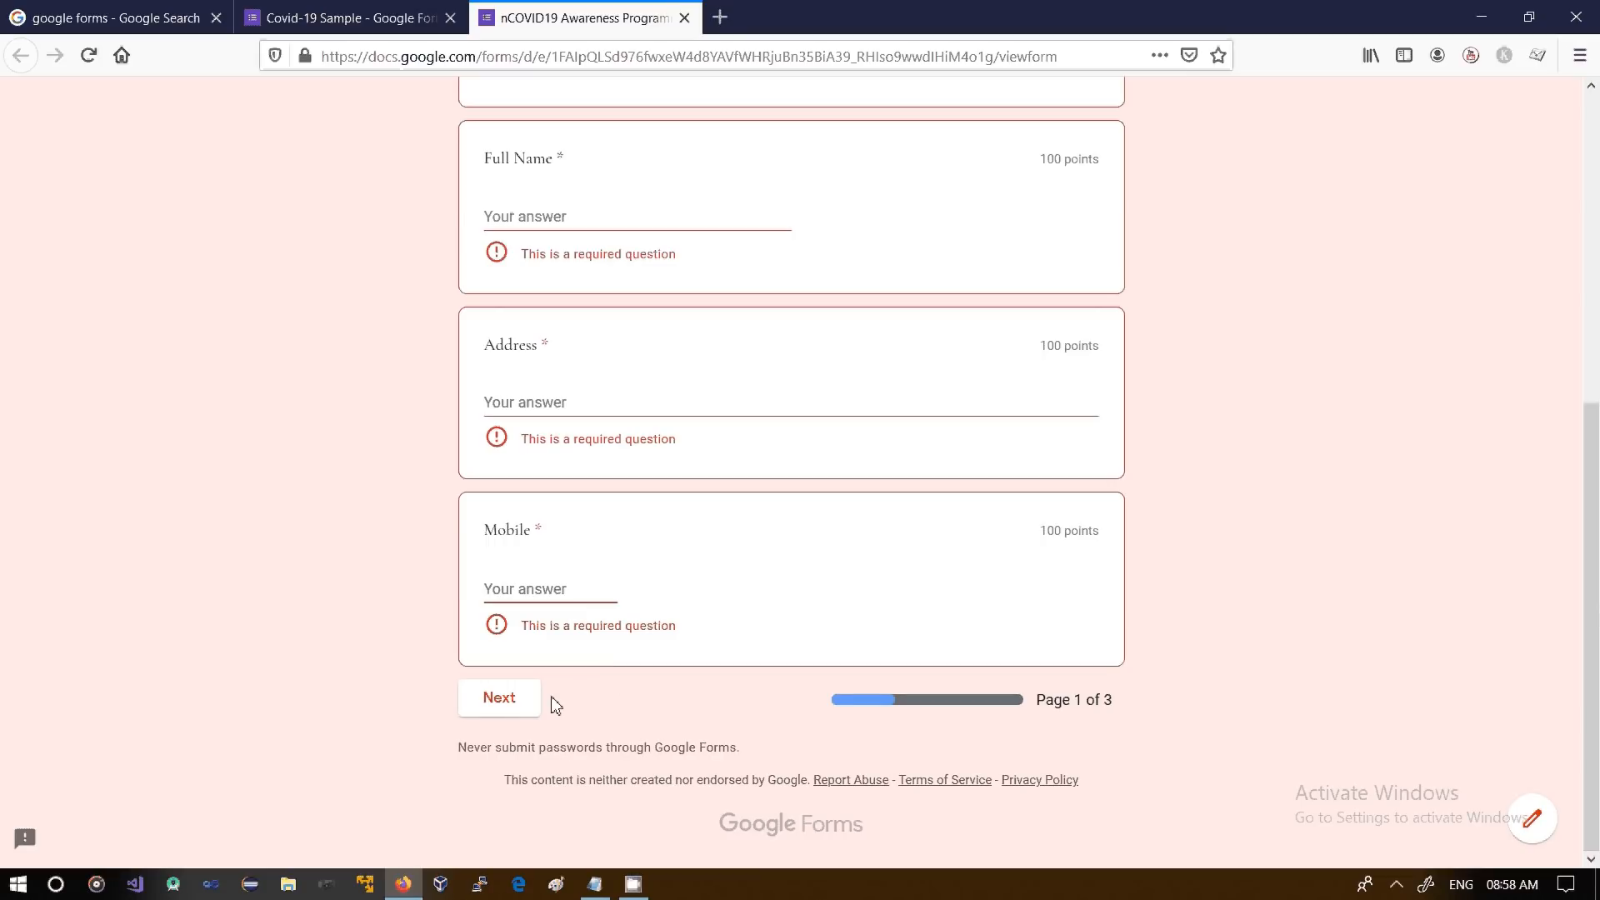
drag(1593, 631, 1595, 288)
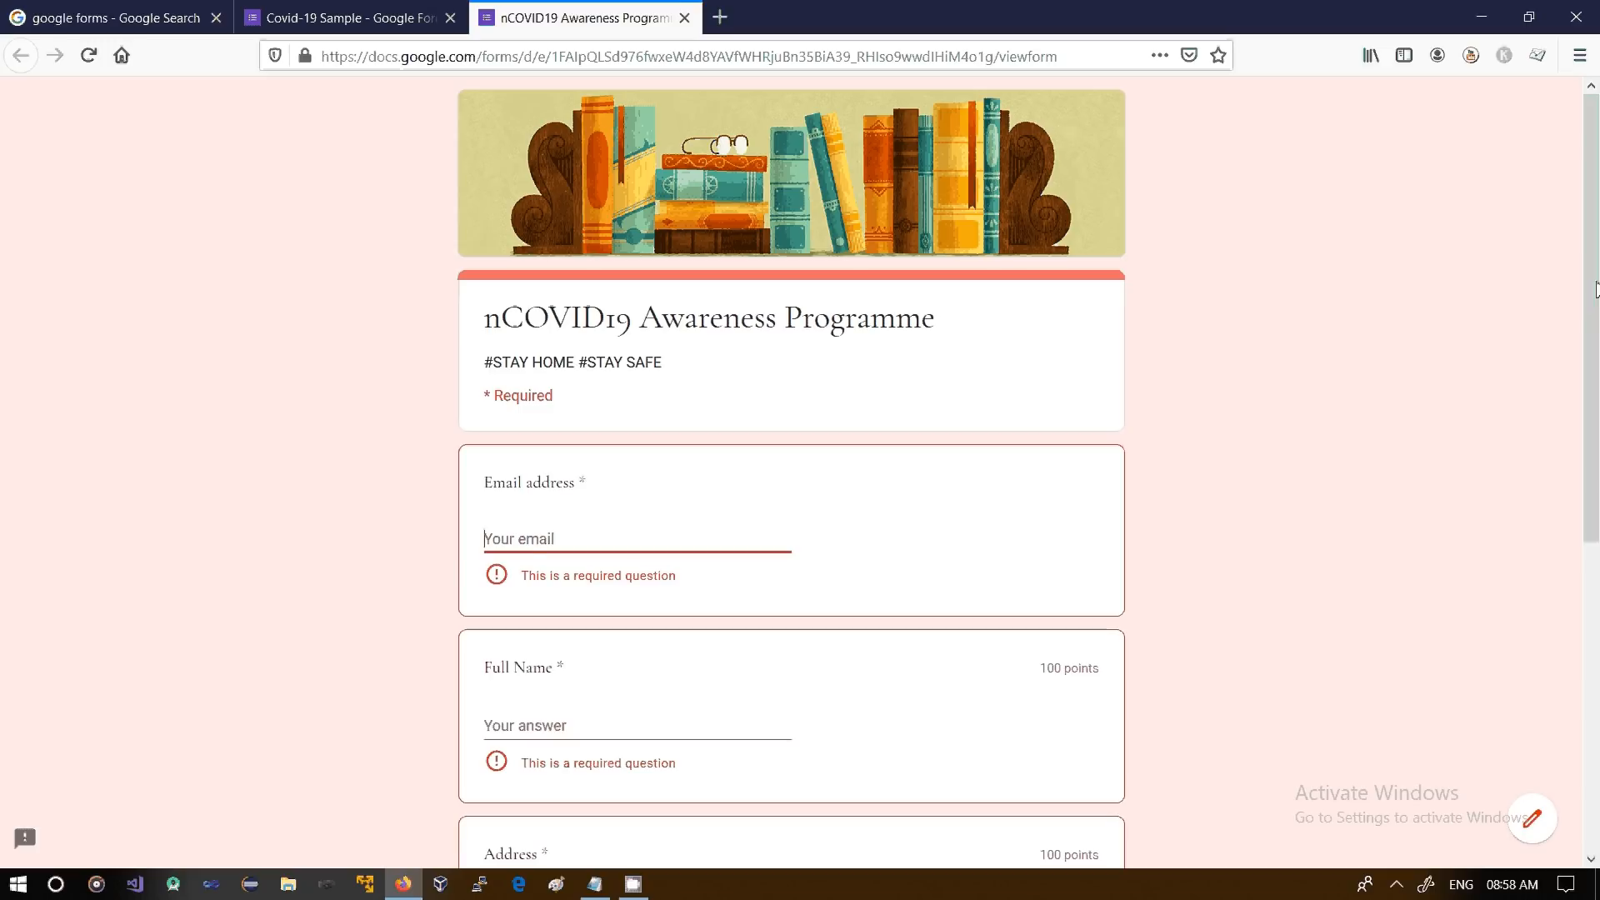
click(531, 542)
text(abc)
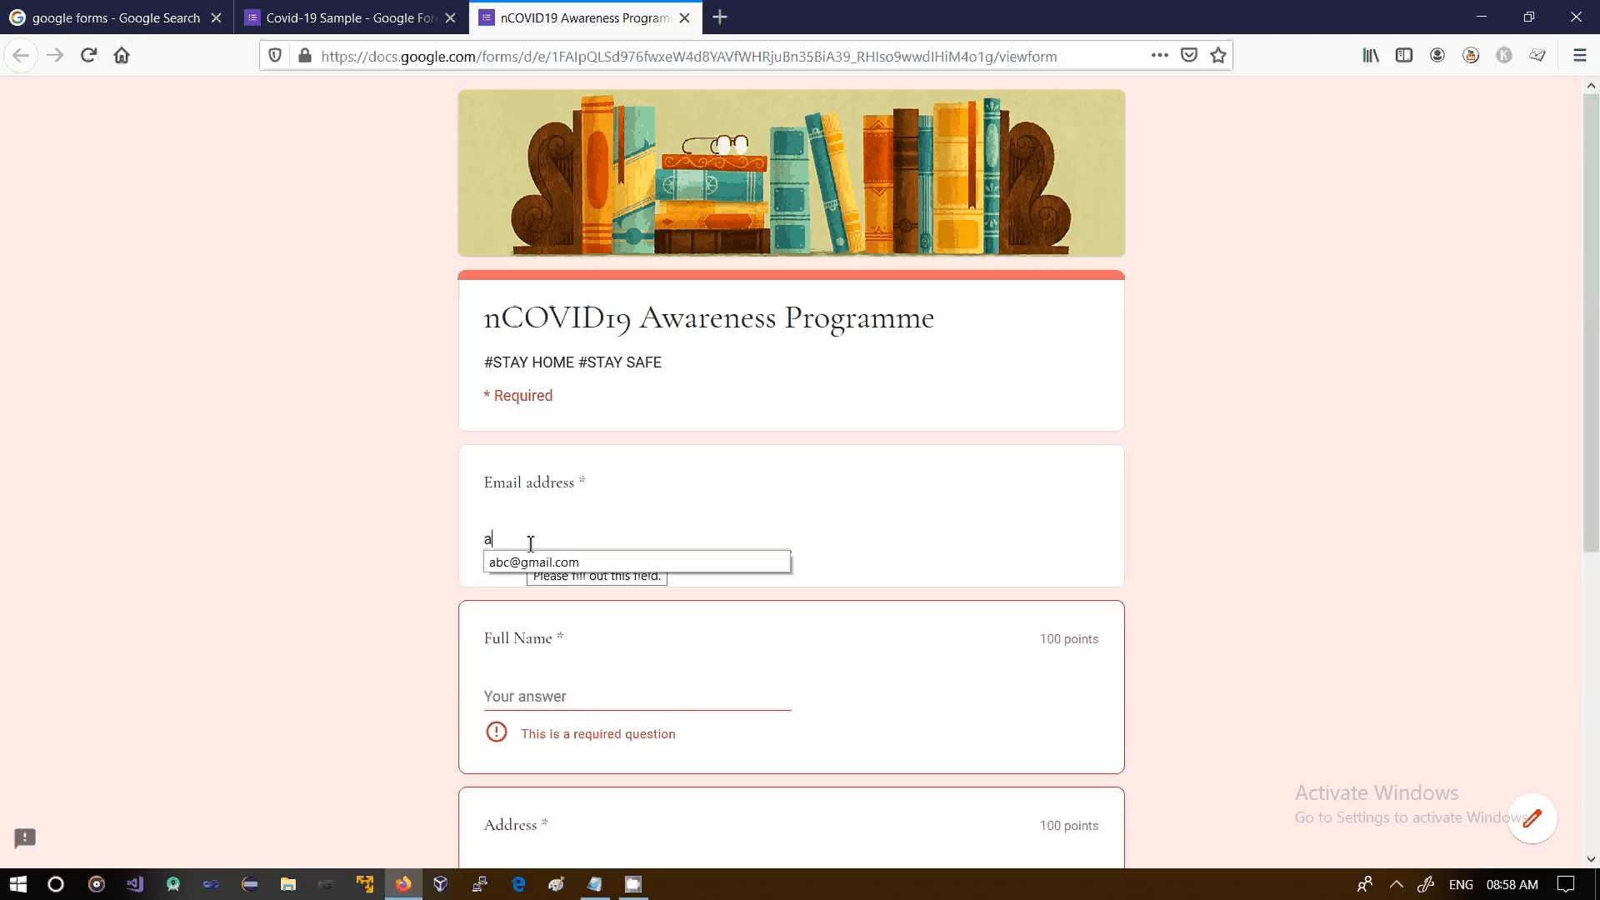
click(567, 562)
scroll(1597, 296, down, 2)
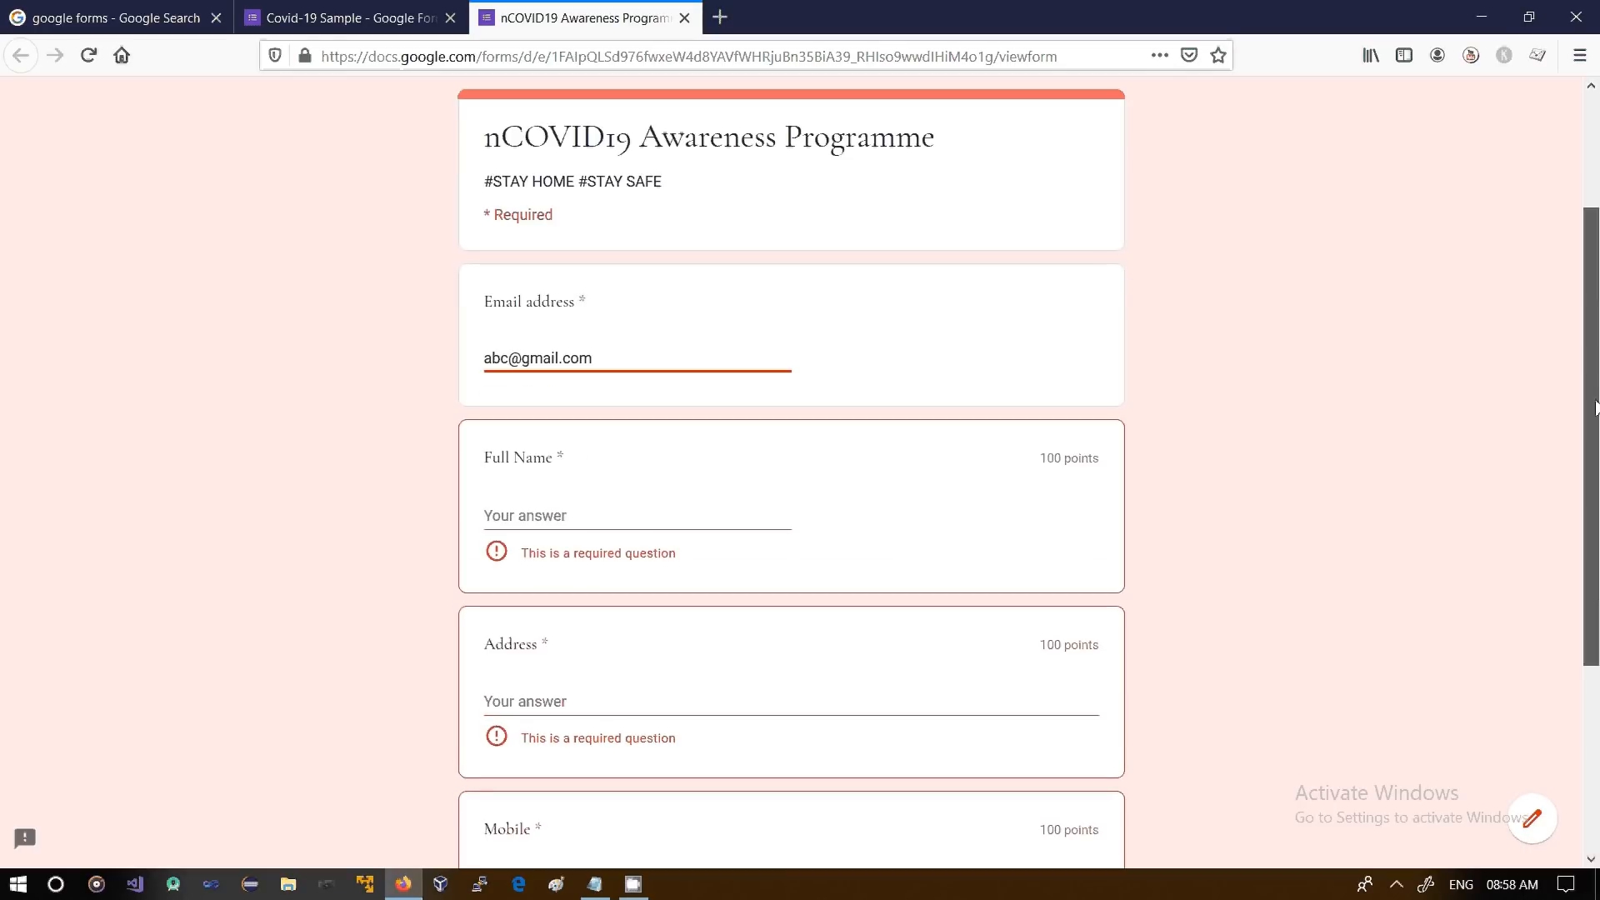
click(566, 510)
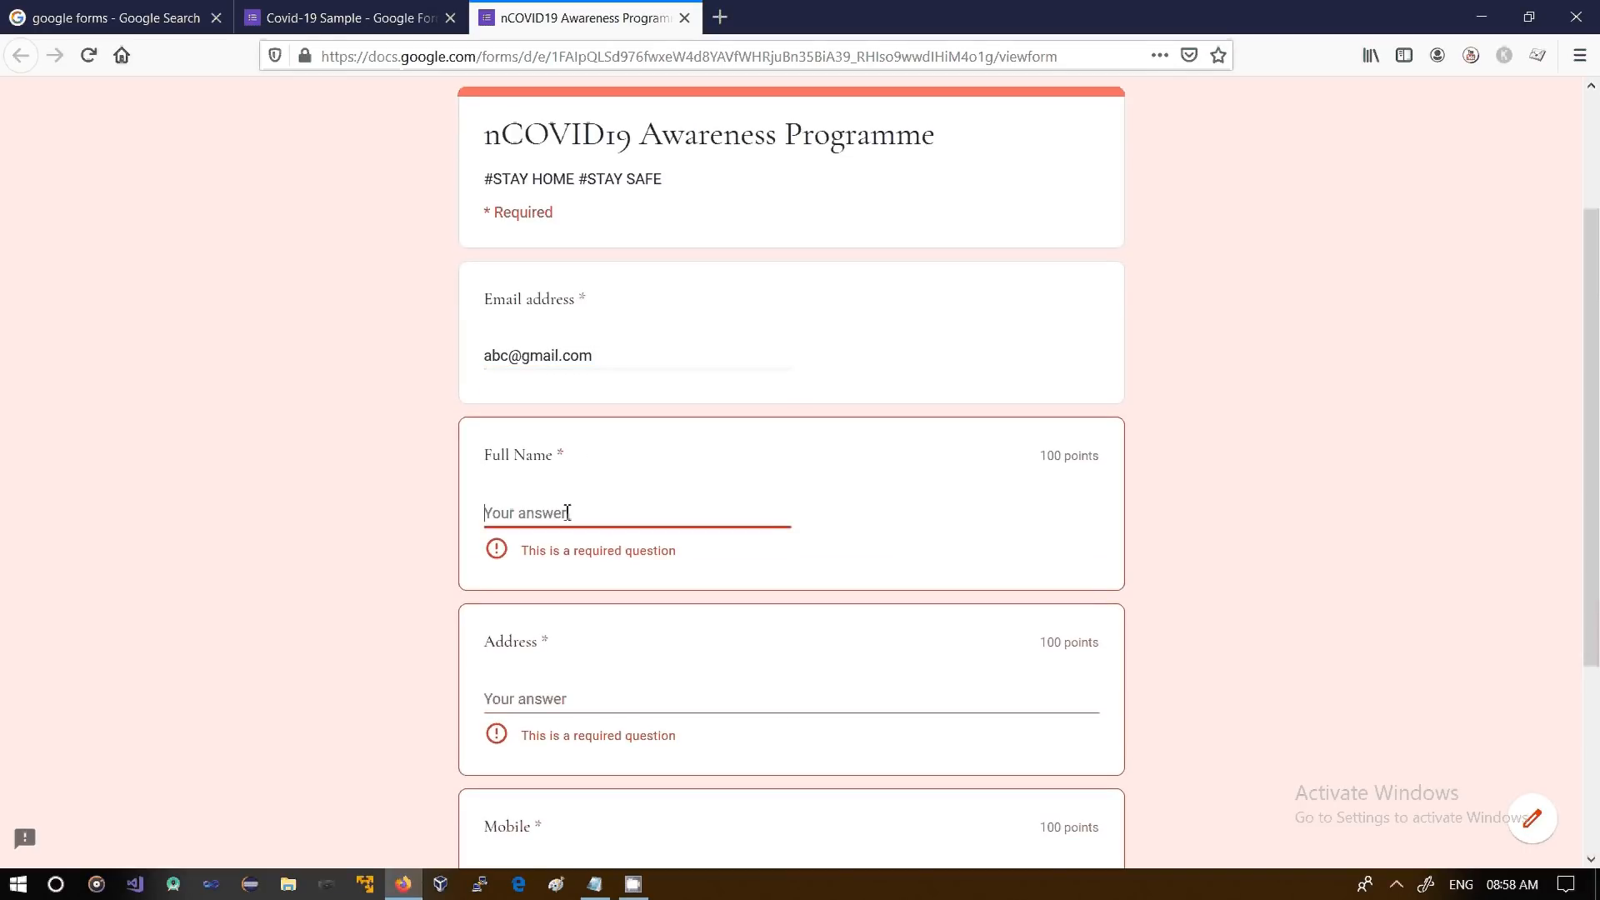
text(abc)
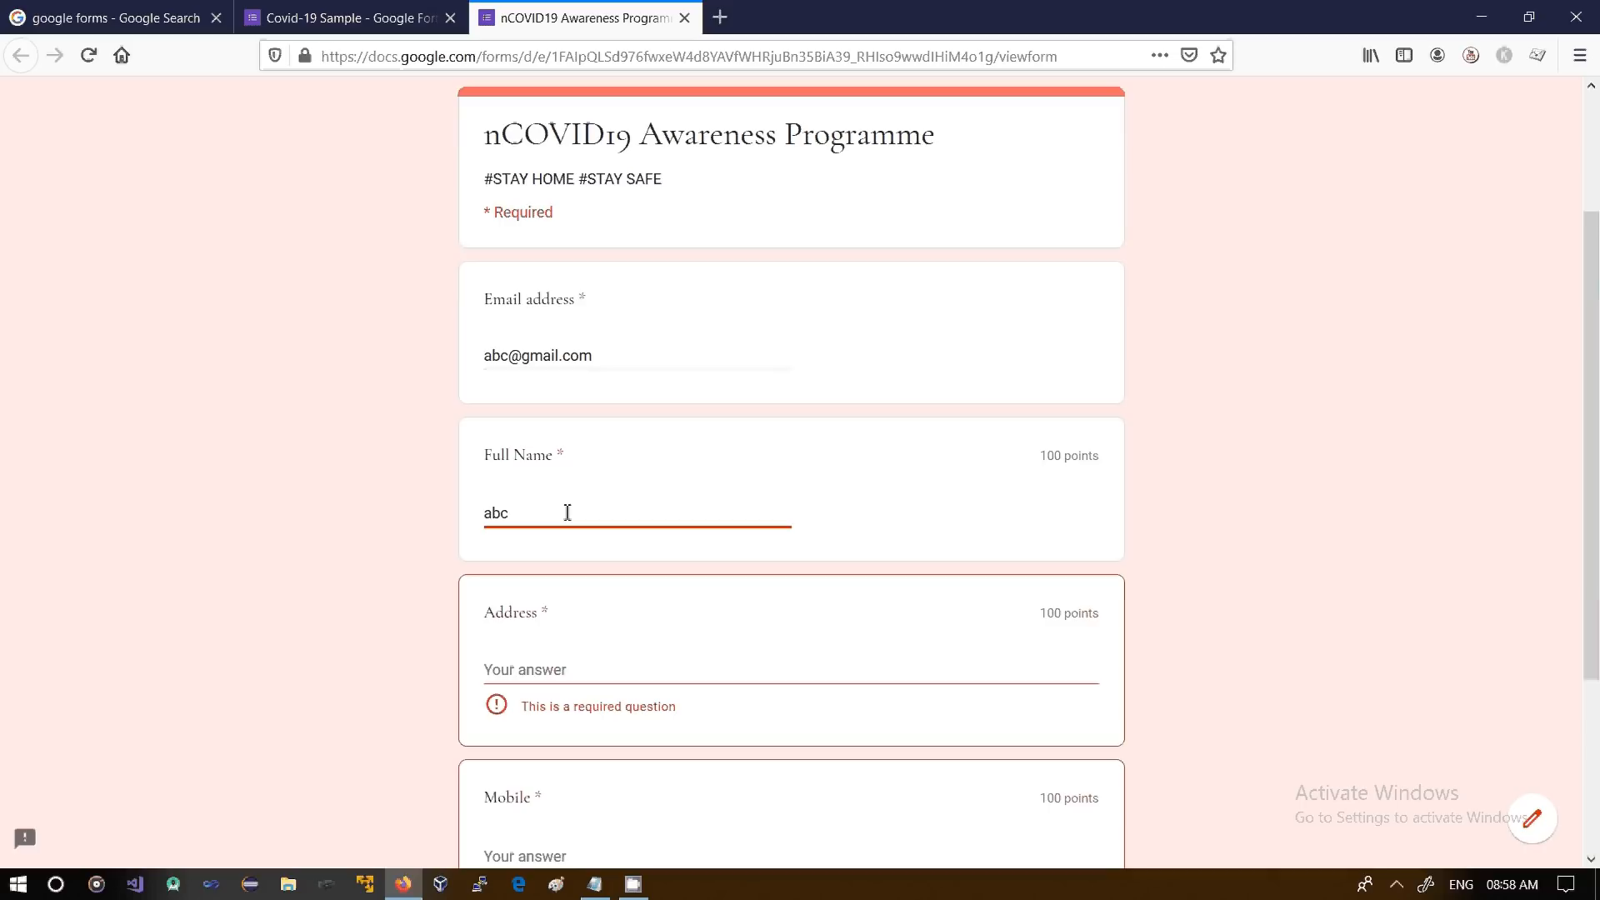
Fill in the respondent's address and mobile number, and continue to page 2 of the form
click(557, 672)
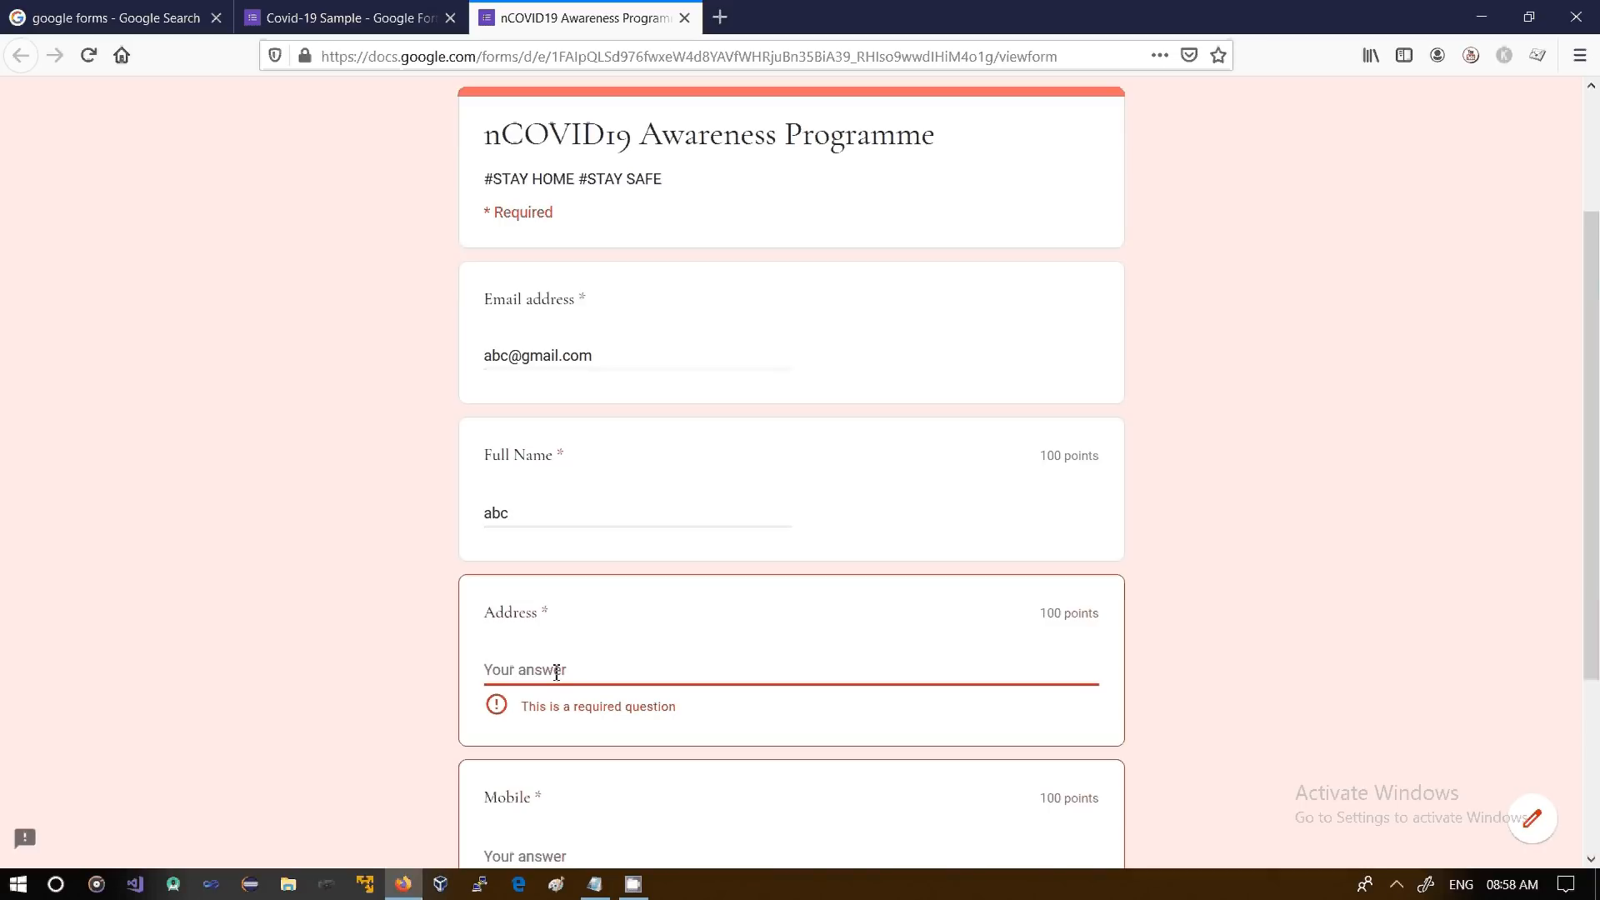
text(test)
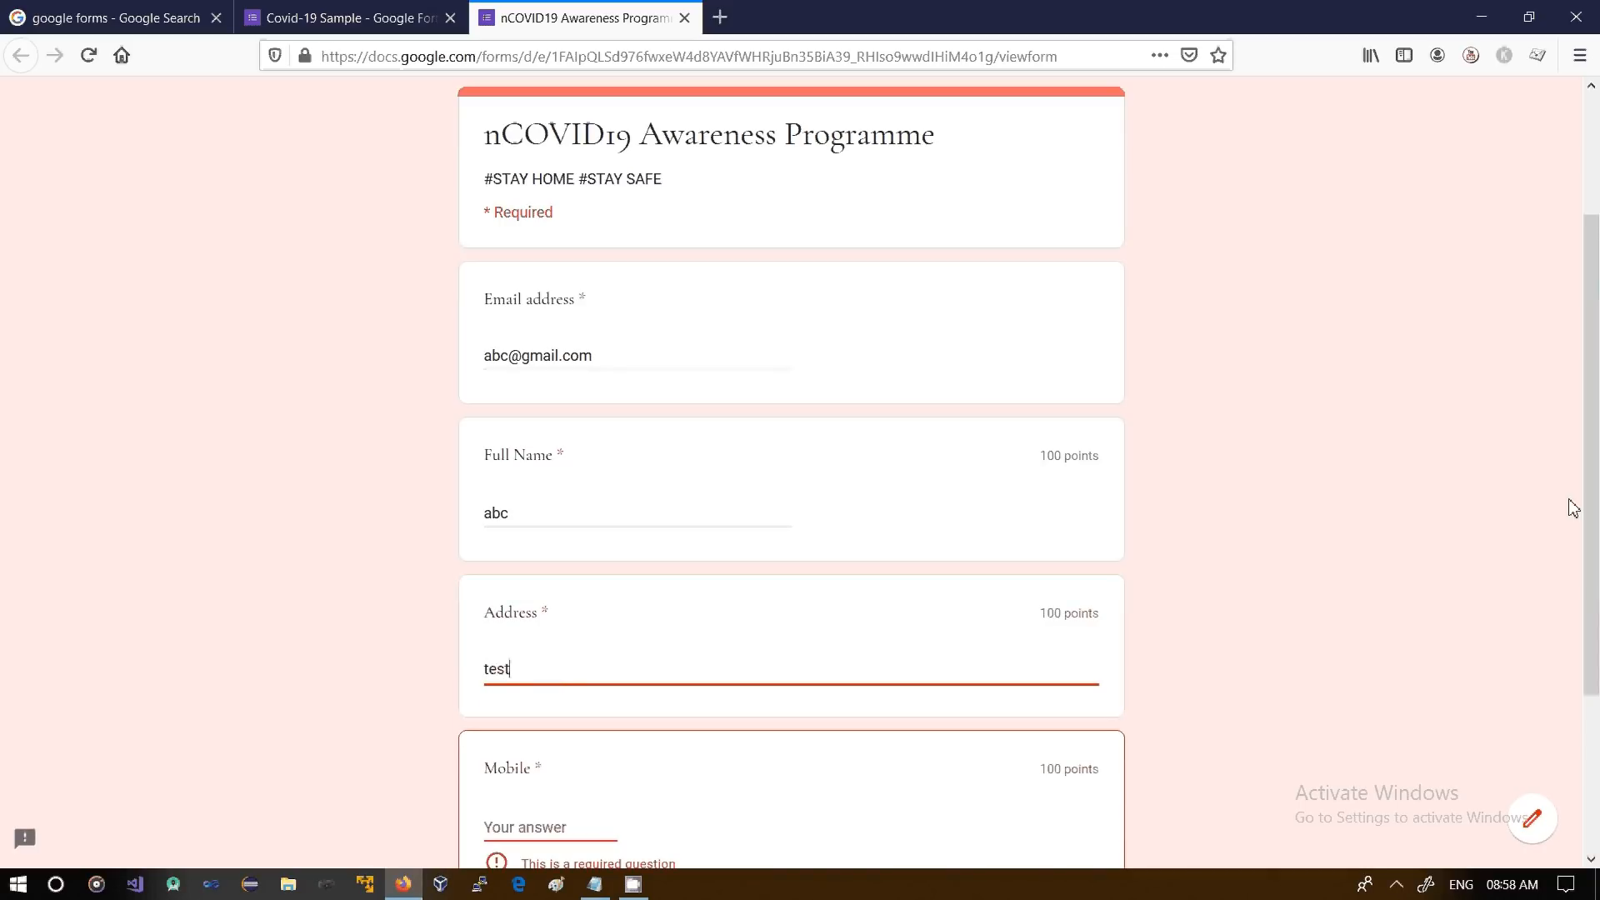
scroll(1589, 419, down, 3)
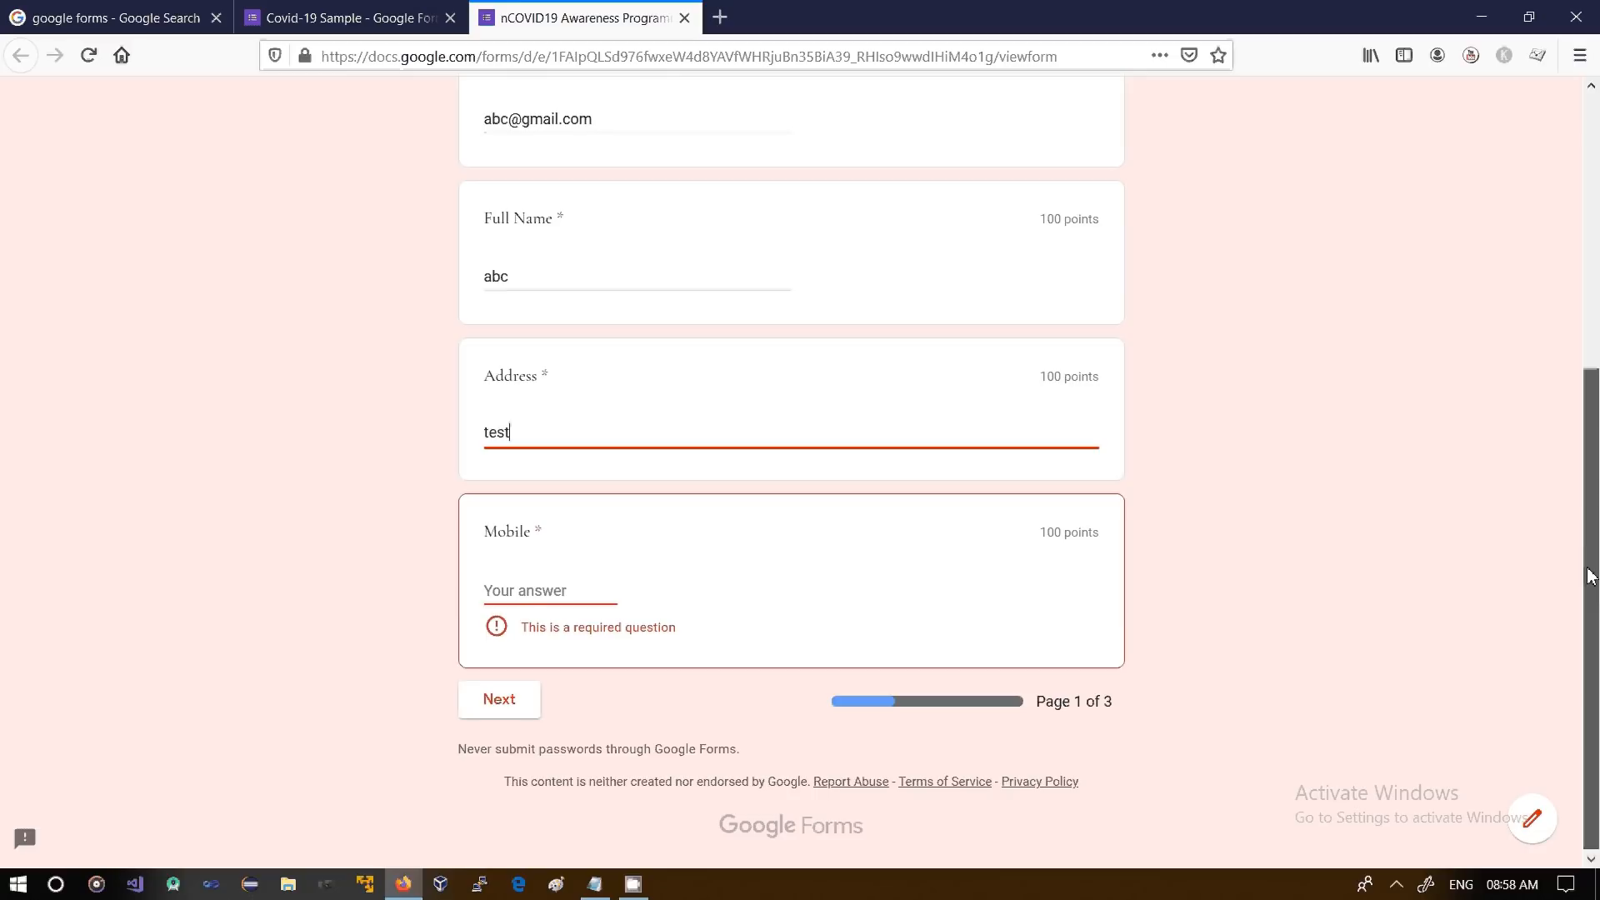
click(570, 591)
text(999)
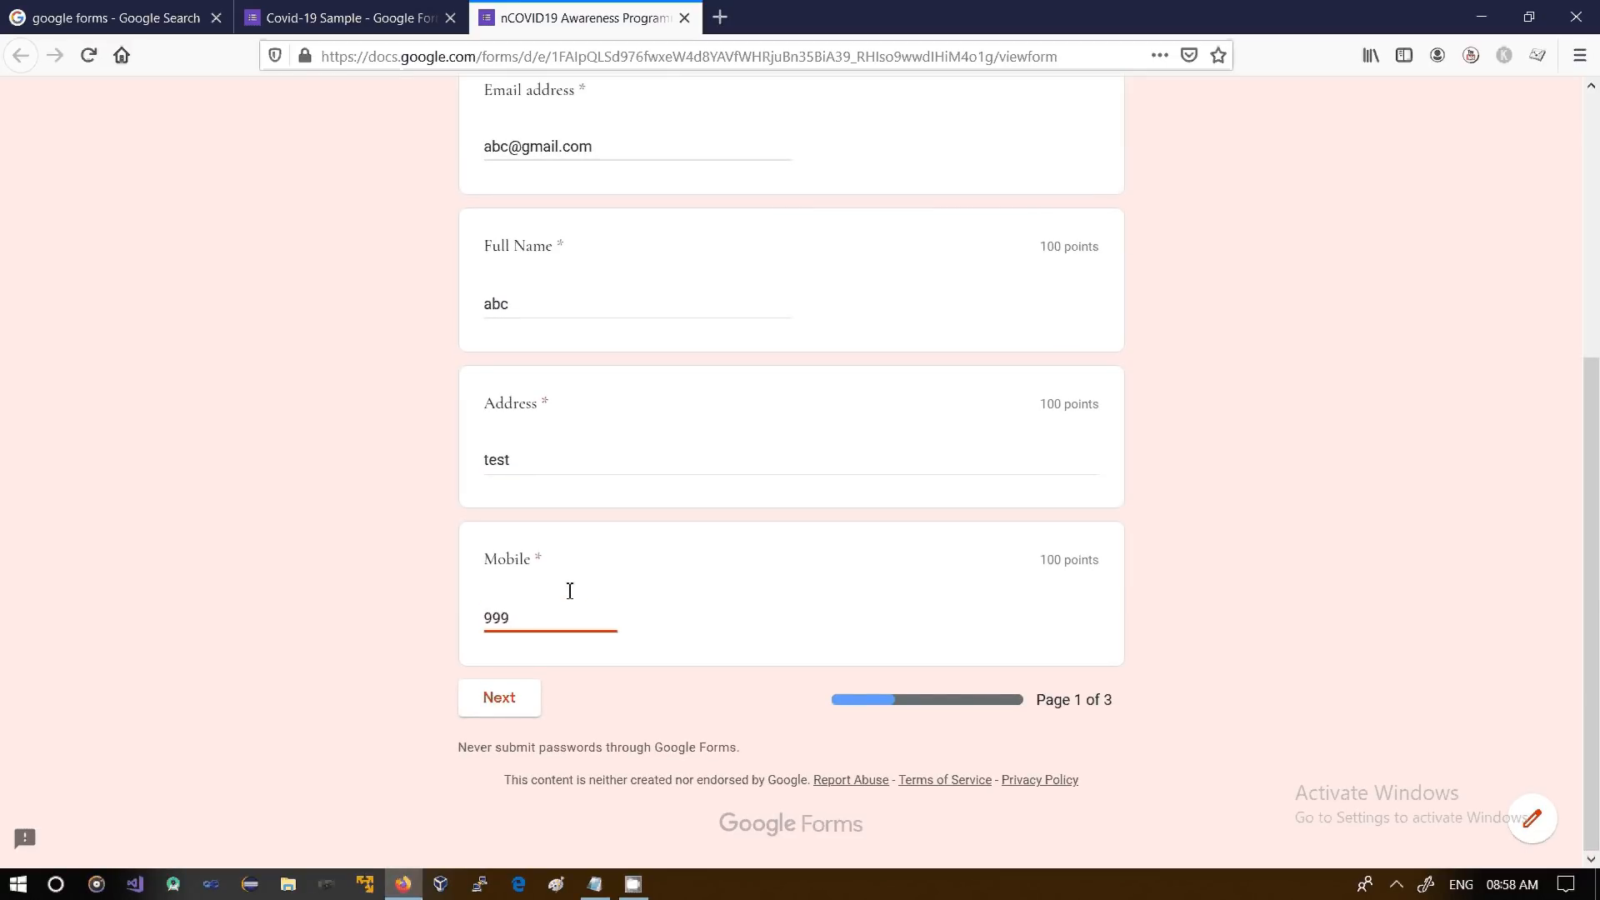
text(9999999)
click(516, 698)
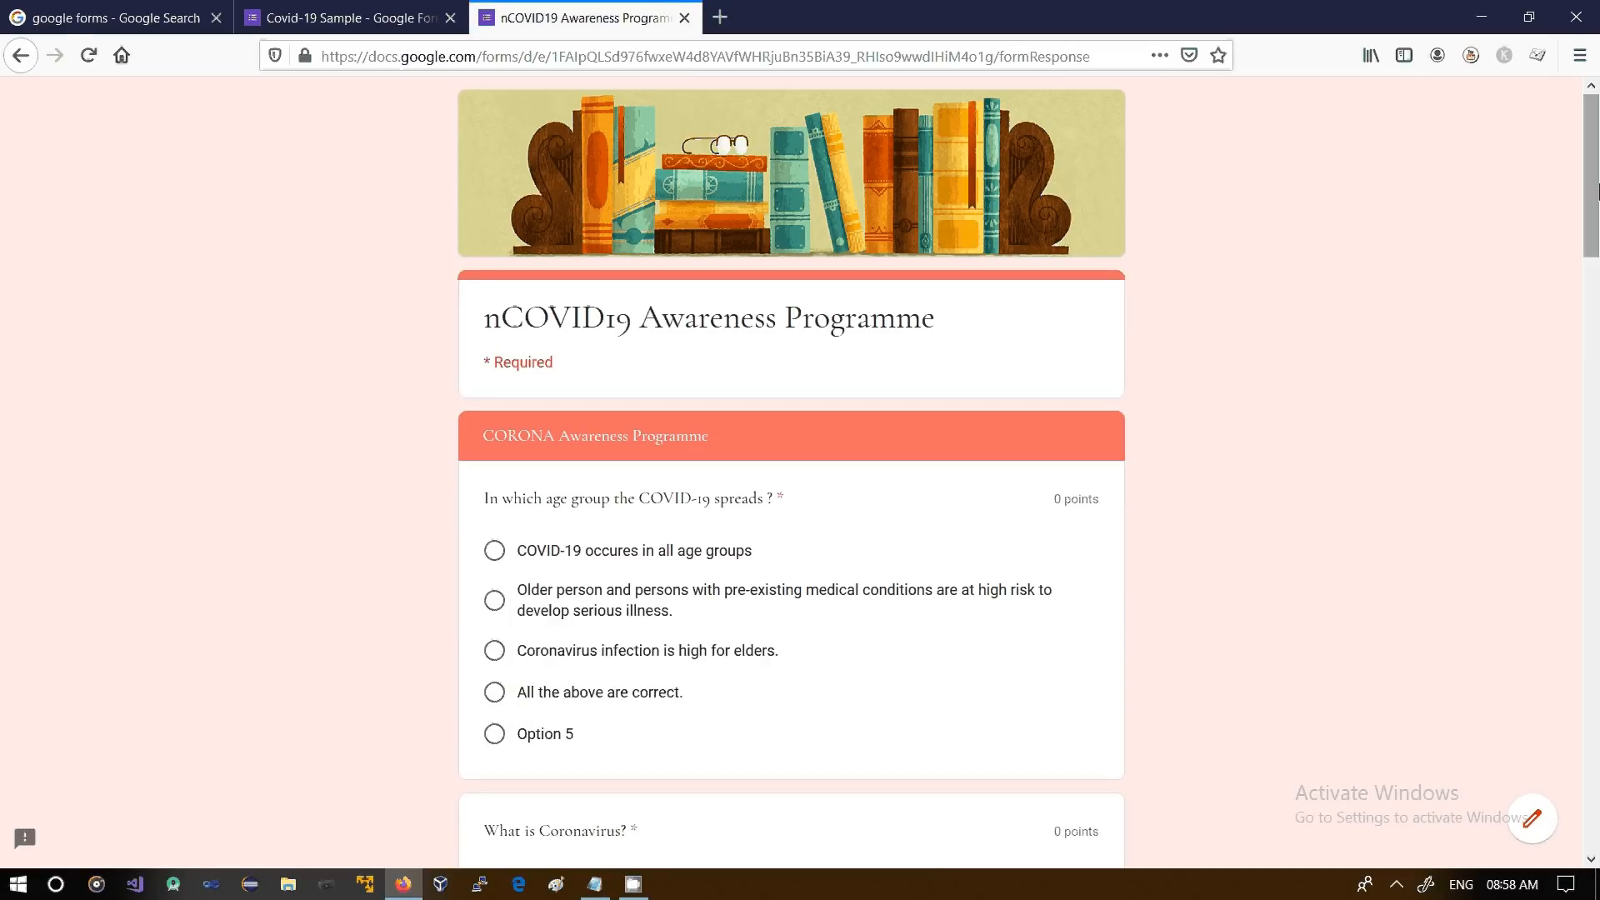
Answer the first four quiz questions with "COVID-19 occures in all age groups", "It belongs to the family of Nidovirus", "COVn-19" and "Shanghai"
drag(1595, 192, 1577, 223)
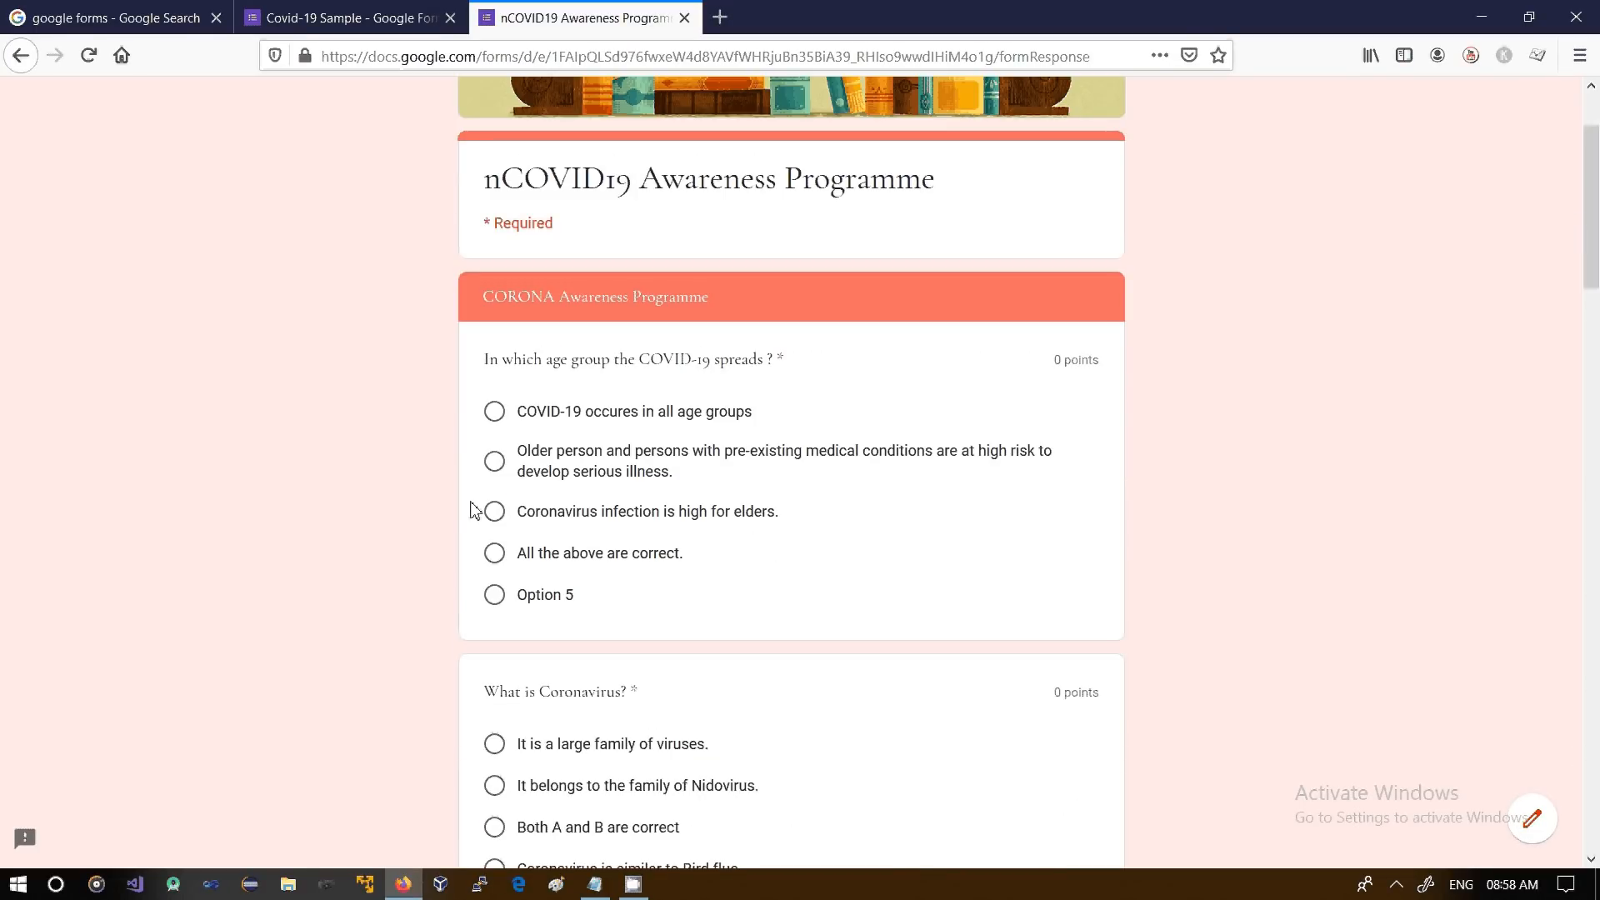
click(495, 414)
click(495, 786)
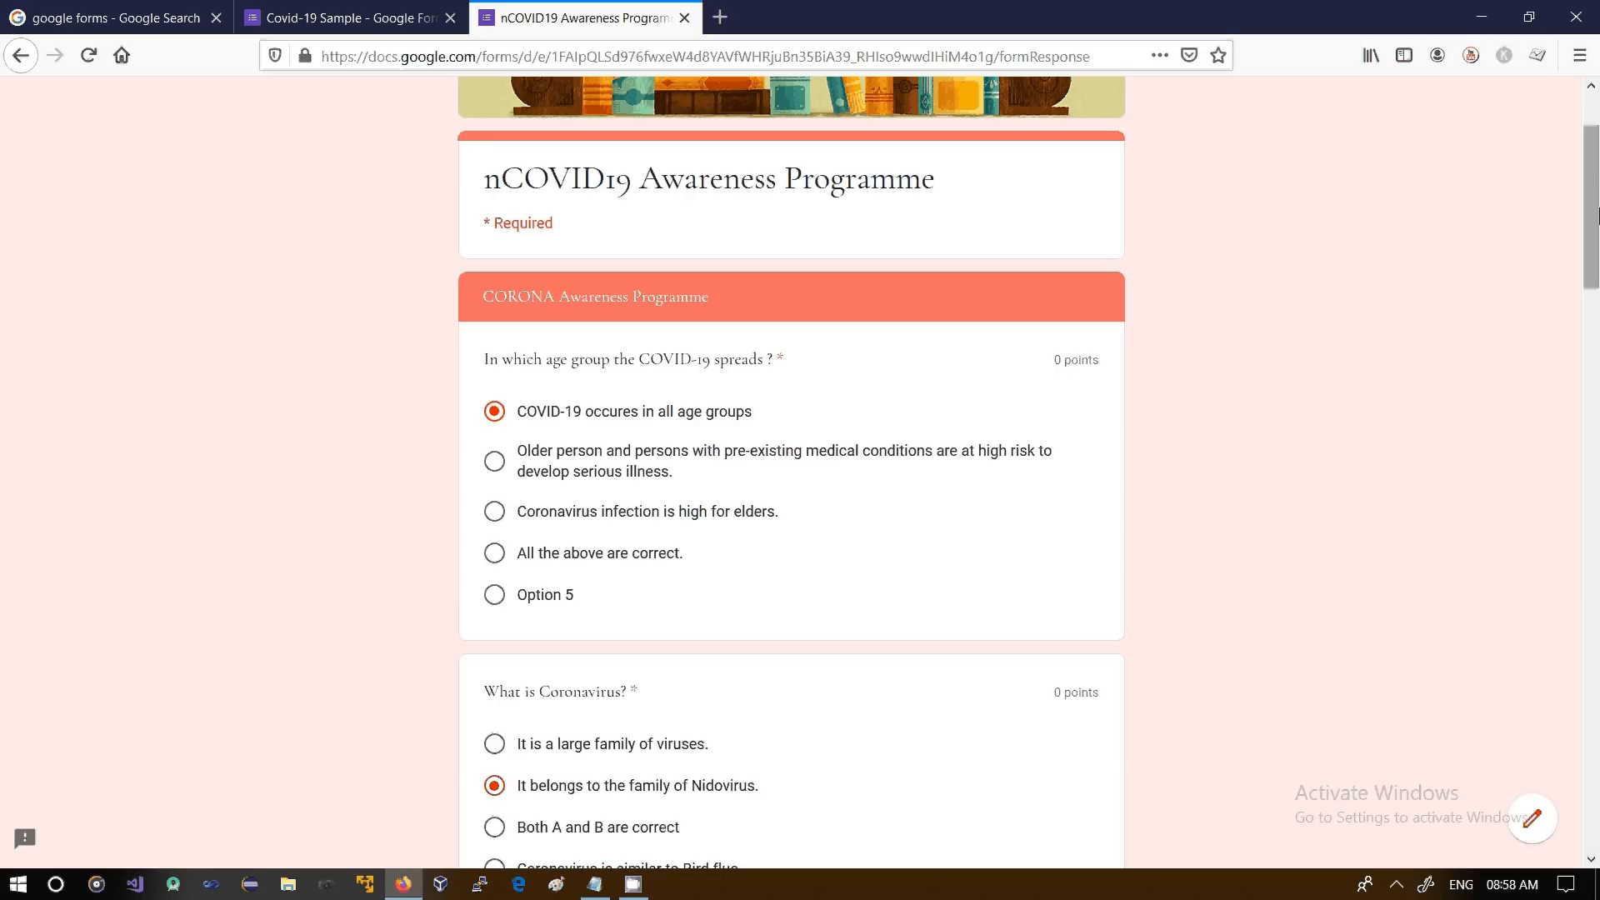
drag(1594, 208, 828, 374)
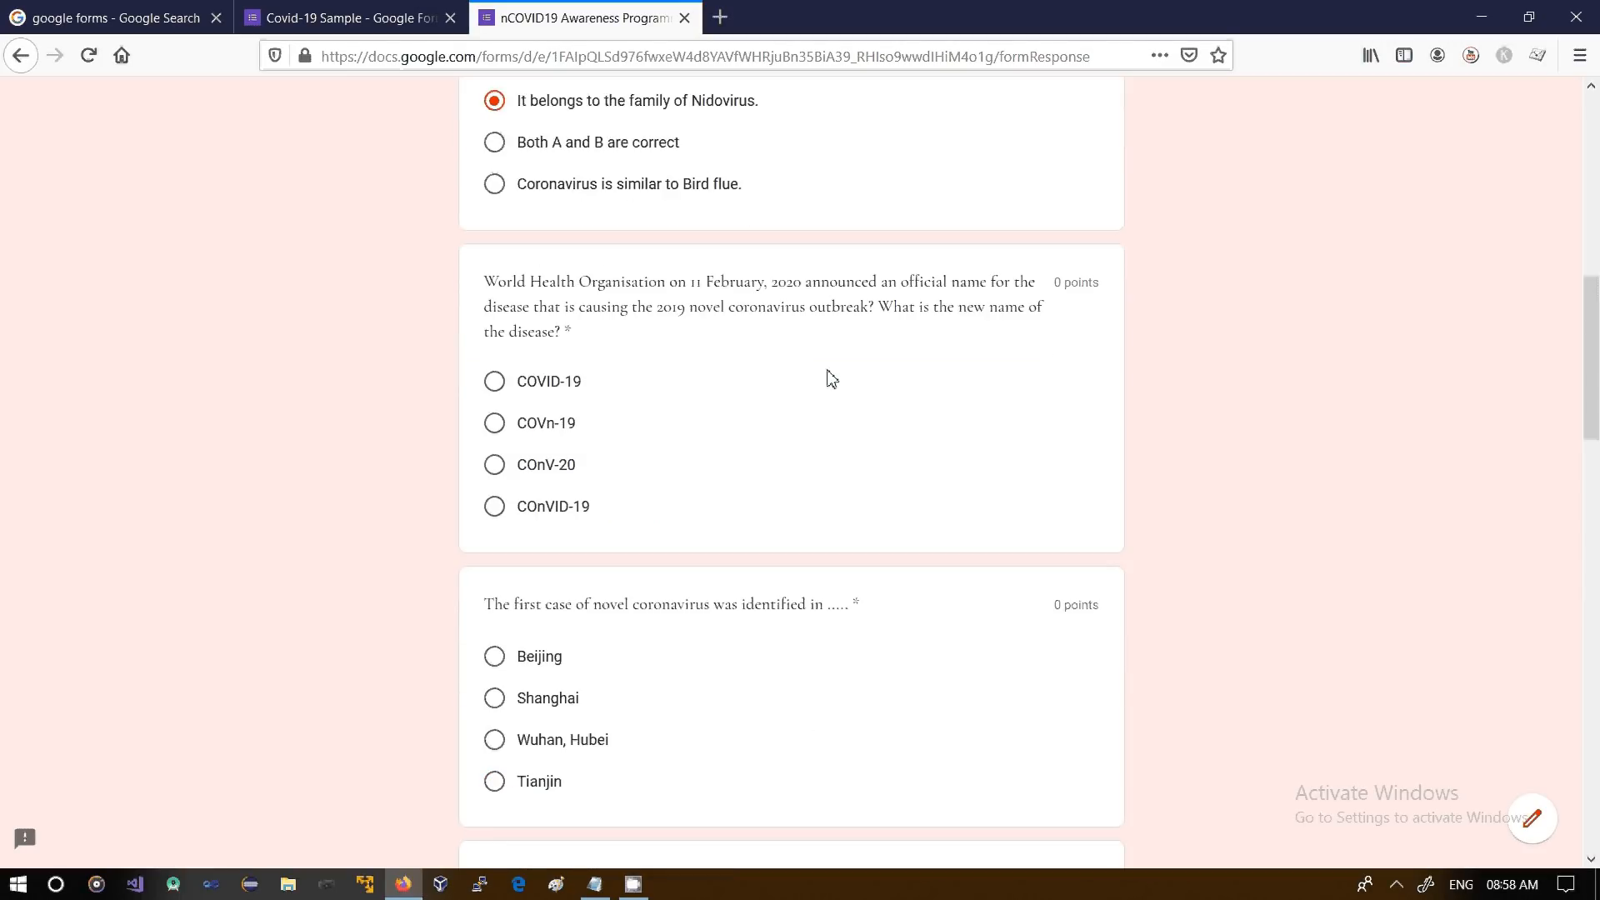
click(493, 423)
click(494, 699)
Answer the symptoms, prevention, app and distance questions with "Dry Cough", "Covering mouth with the mask", "Arogya Setu" and "Minimum one feet"
drag(1594, 332, 1583, 498)
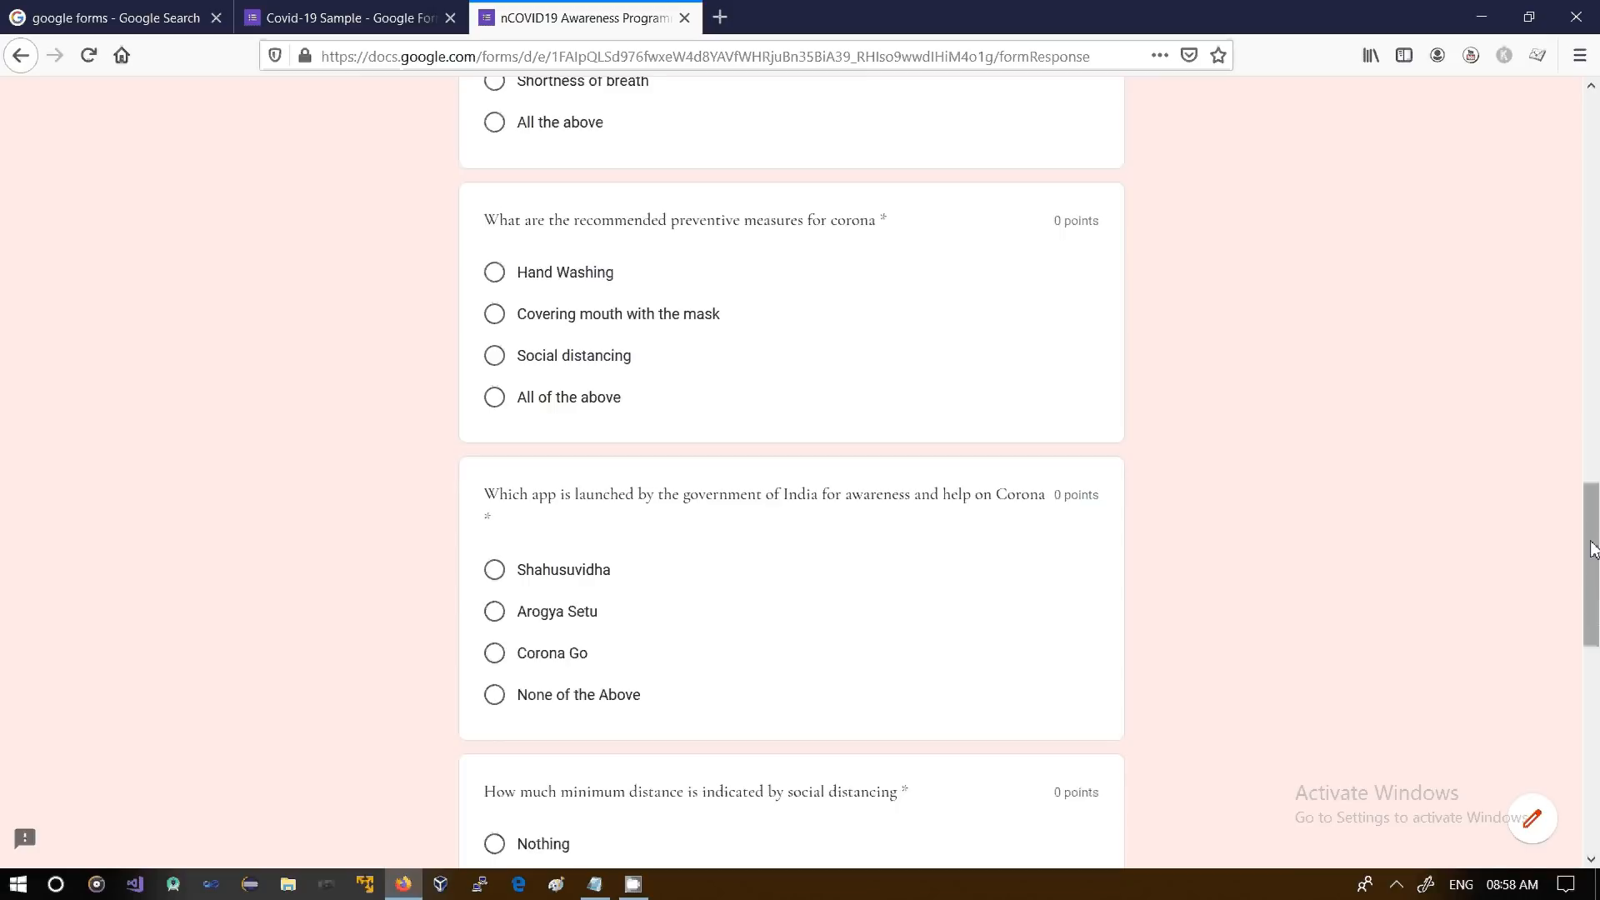
scroll(1578, 495, up, 5)
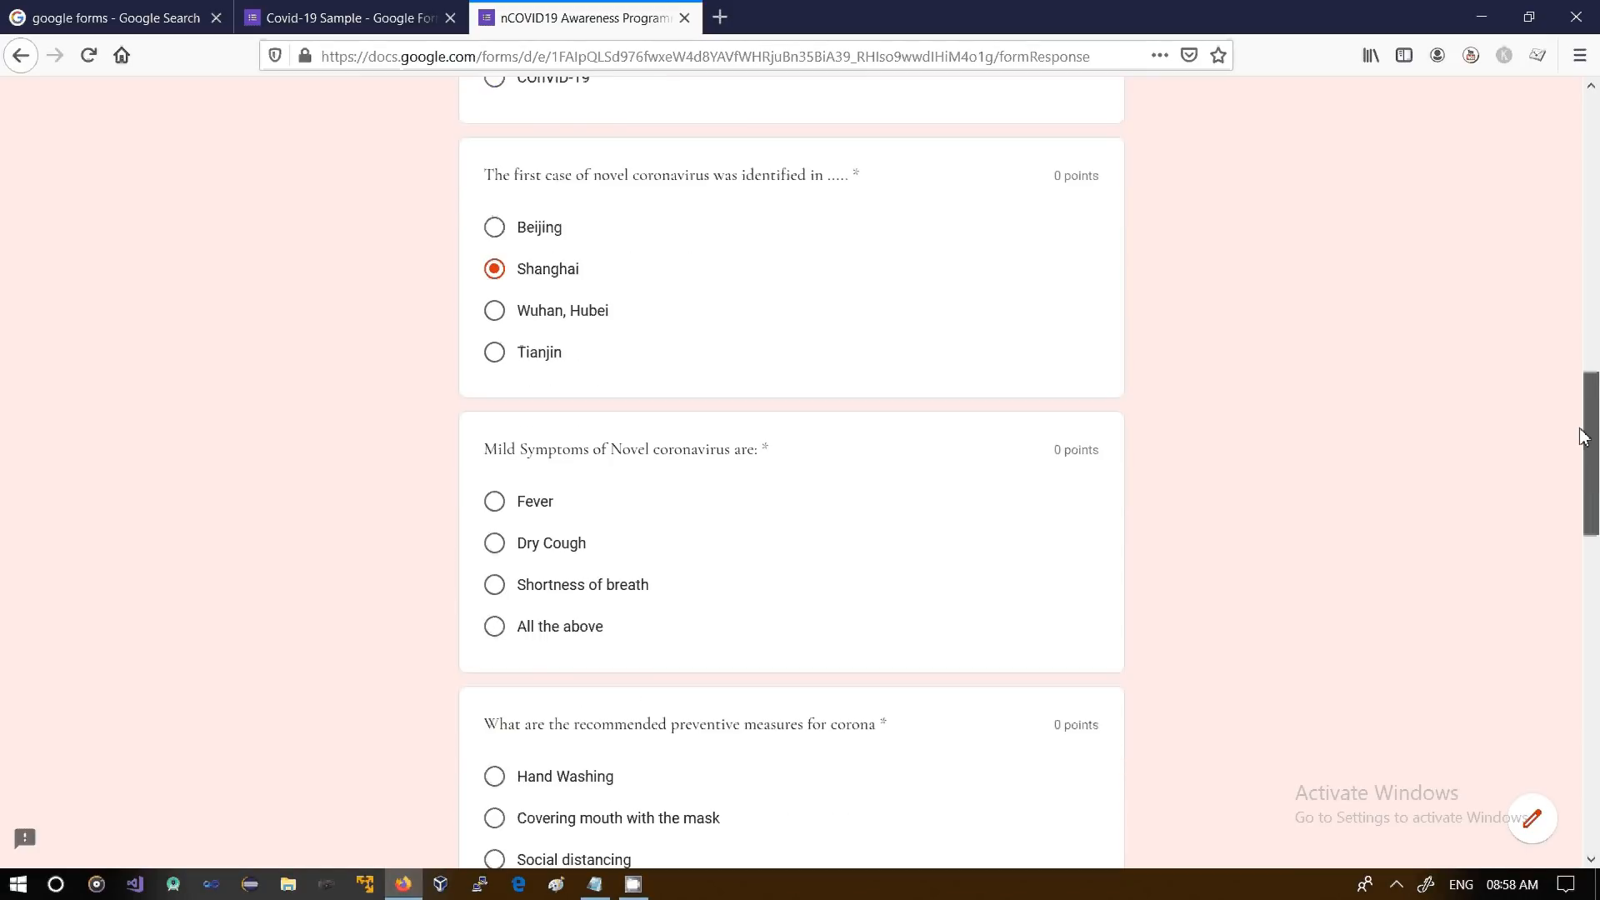
click(494, 549)
click(494, 824)
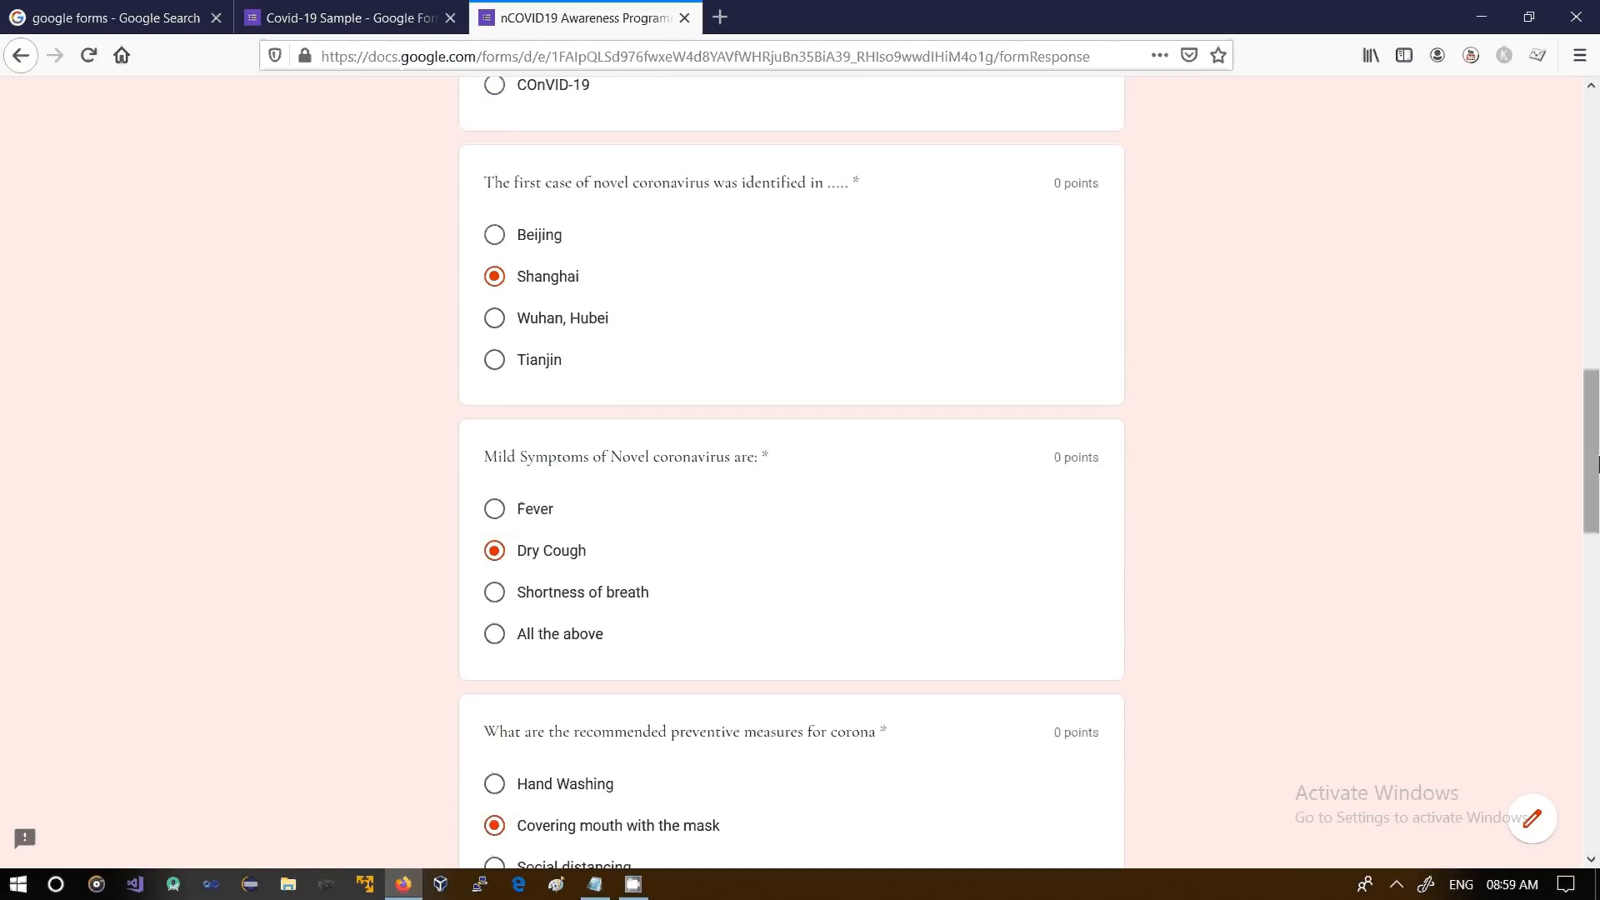
drag(1591, 403, 1596, 574)
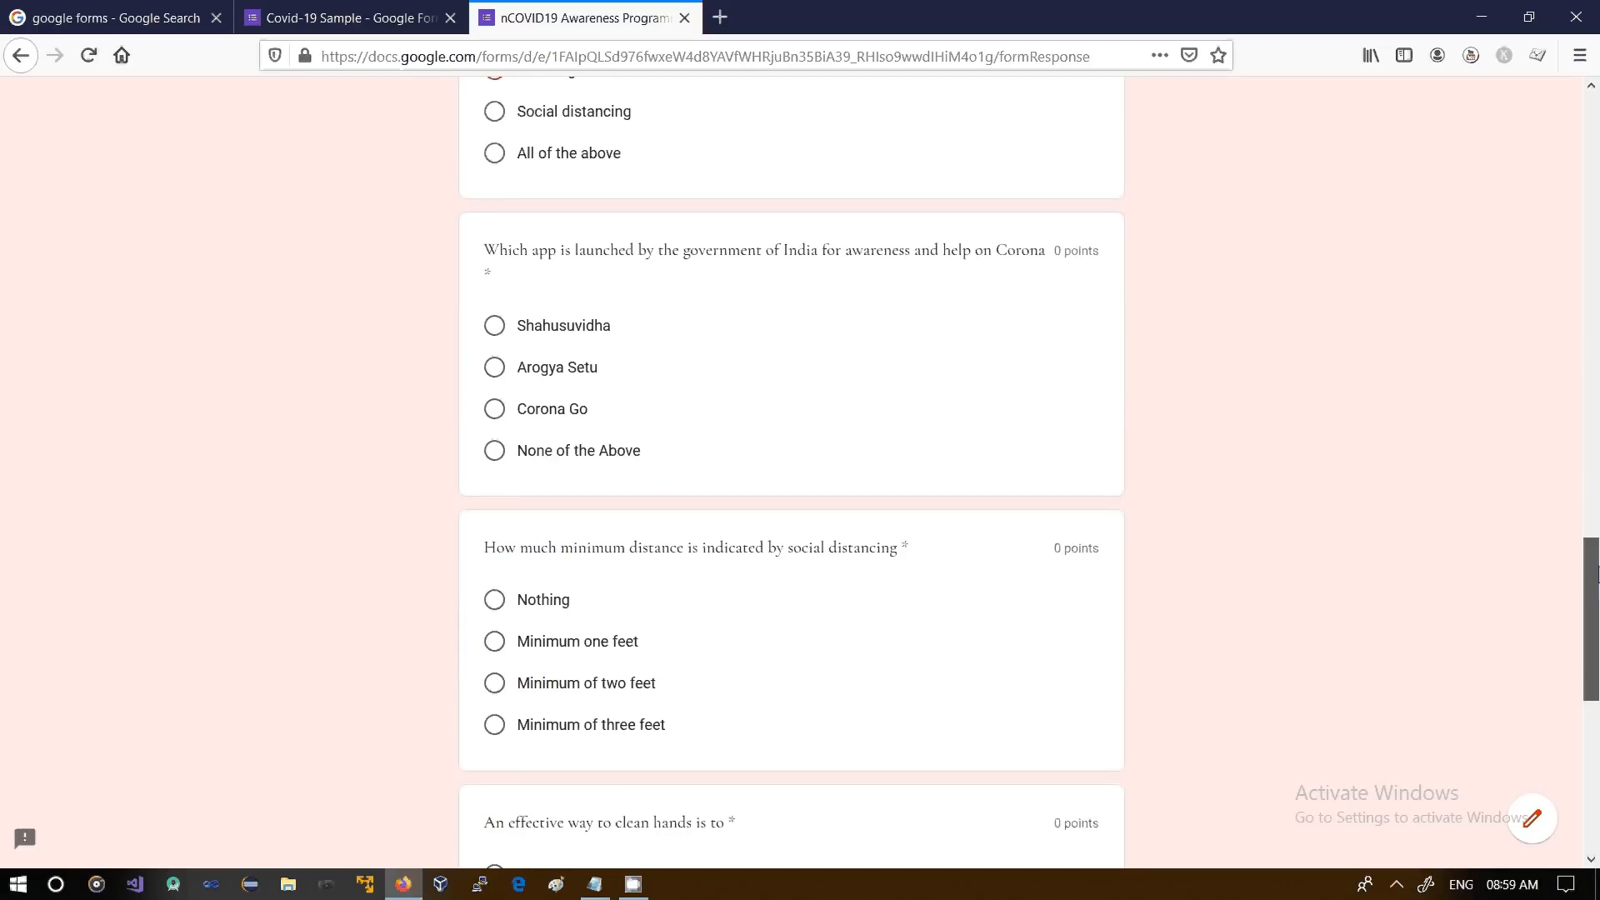
click(494, 359)
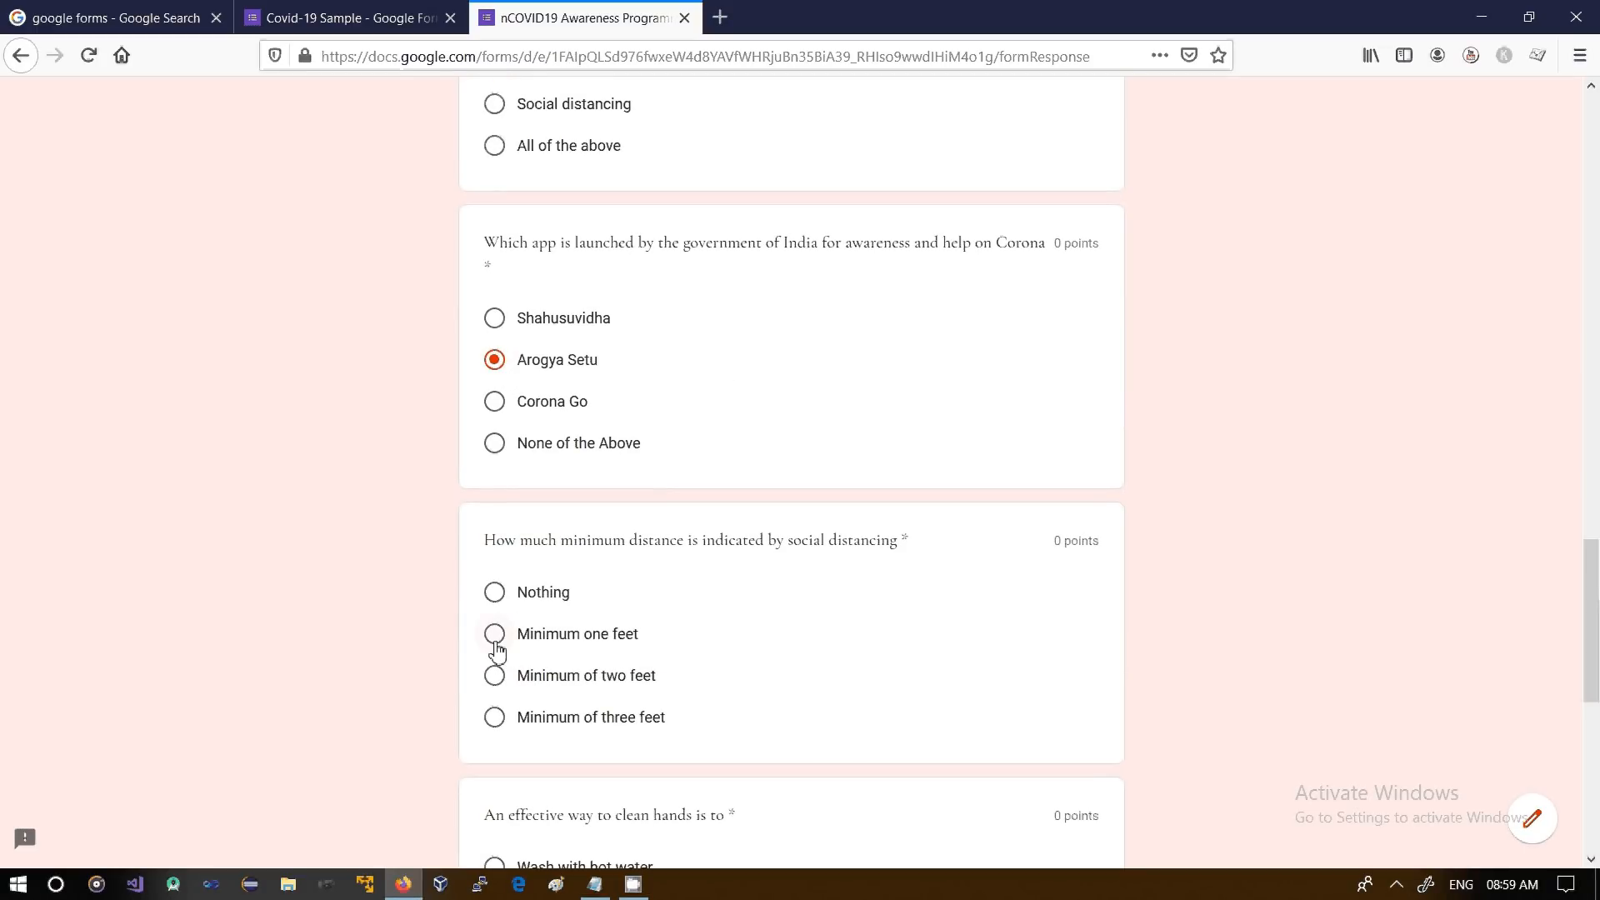
click(494, 633)
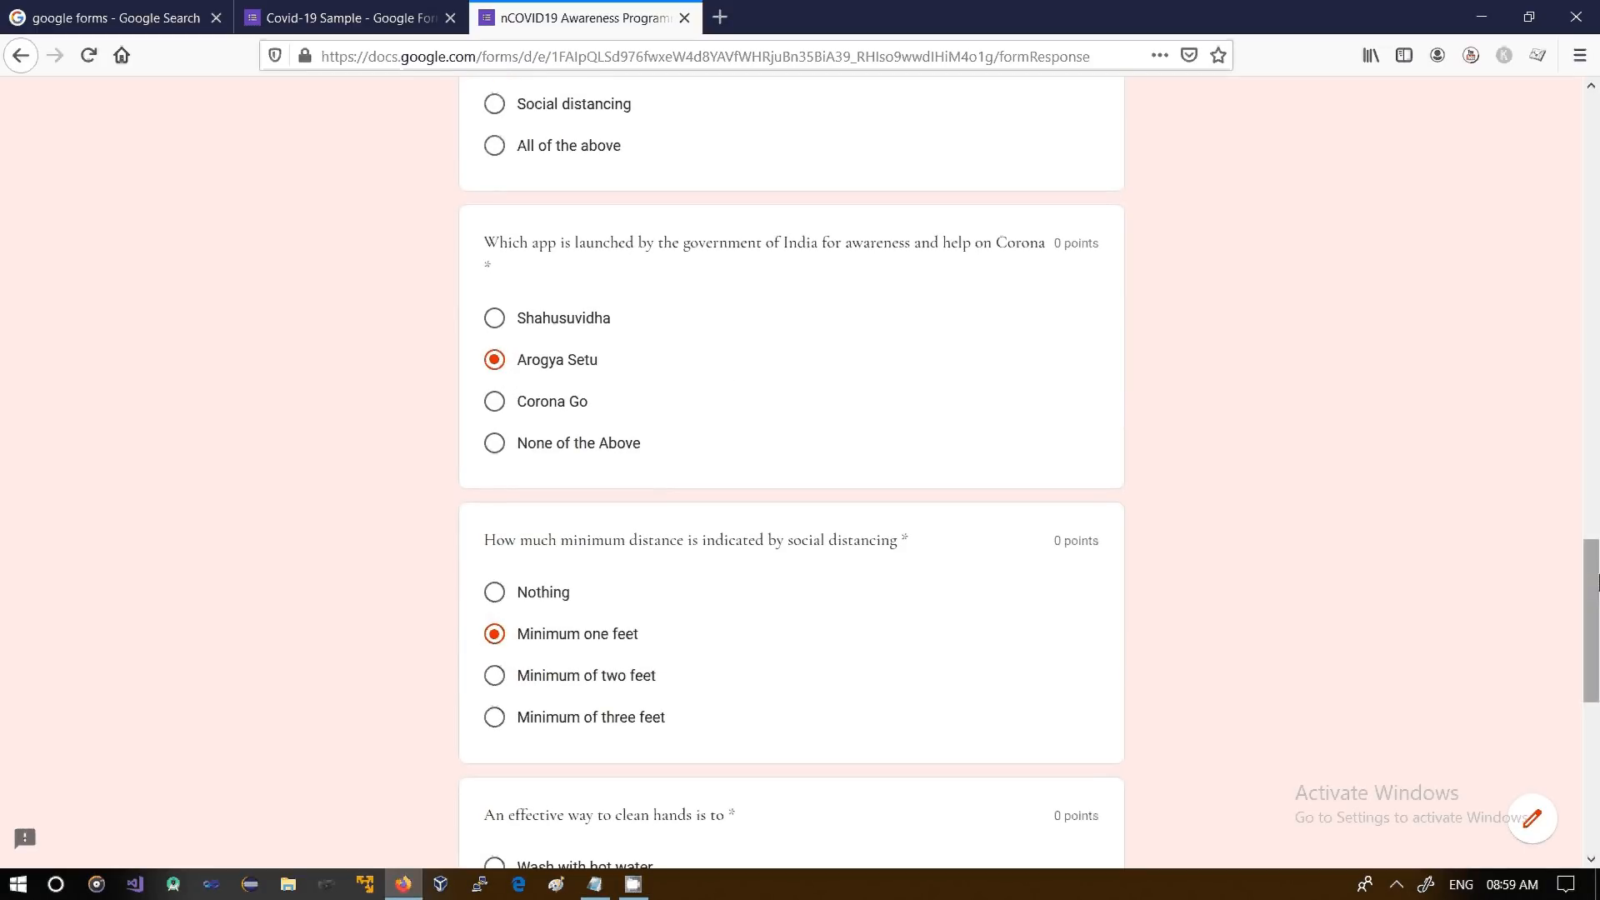
Answer the last two questions with "Only wash with an alcohol-based sanitizer" and "Call to 1075", and continue to page 3
drag(1592, 581, 1593, 722)
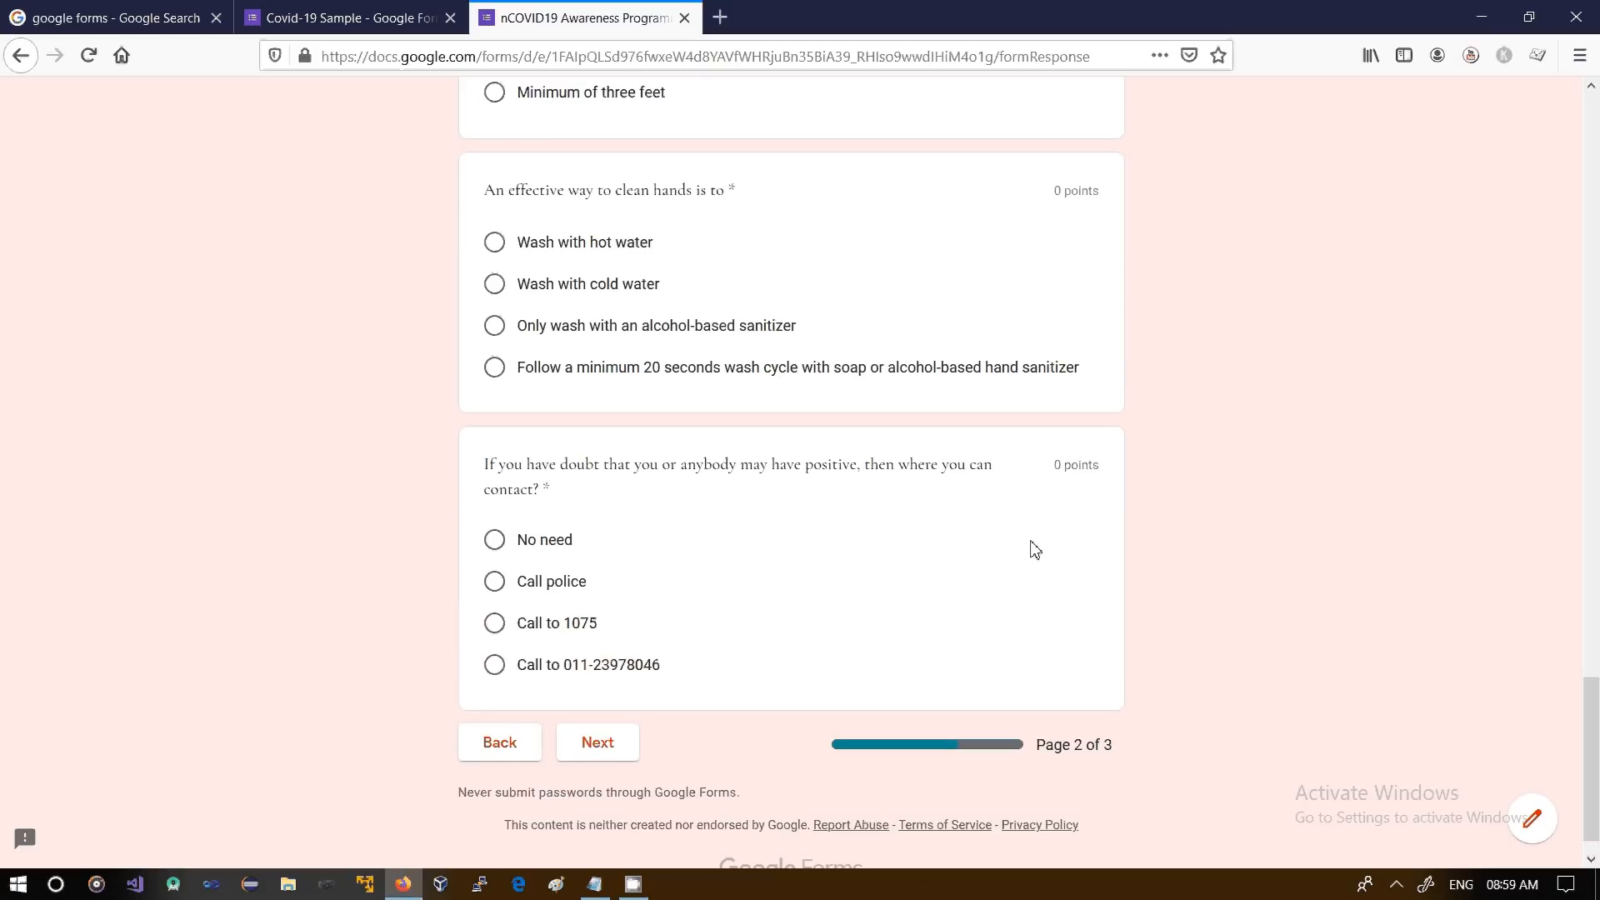
click(499, 332)
click(494, 623)
click(609, 744)
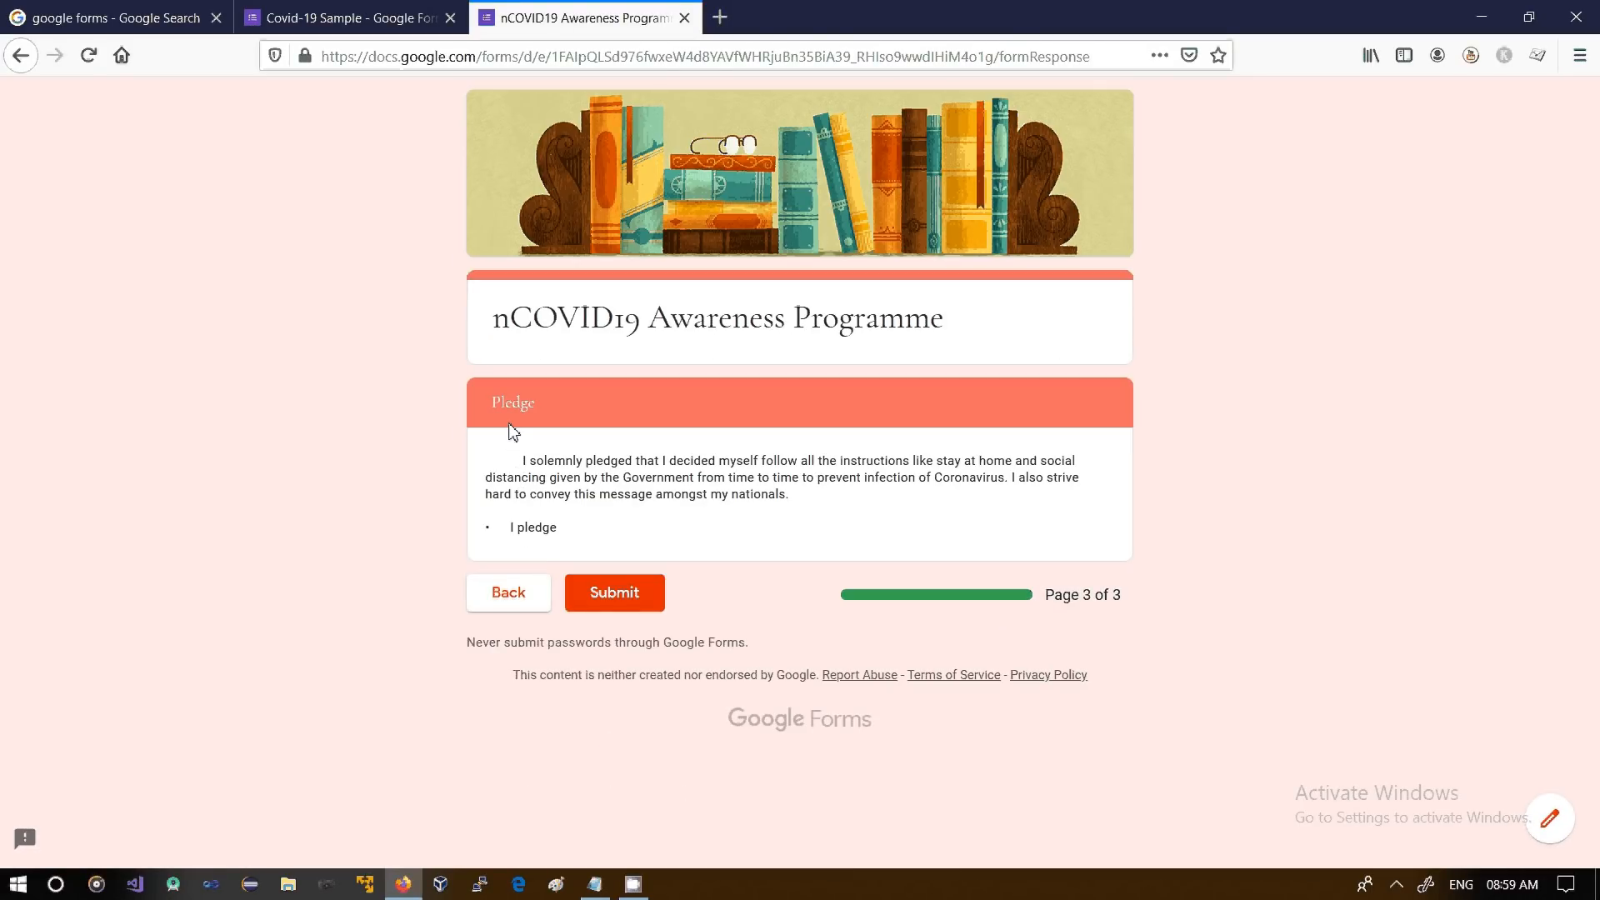
Read the Pledge section on page 3 and submit the form
drag(491, 403, 595, 460)
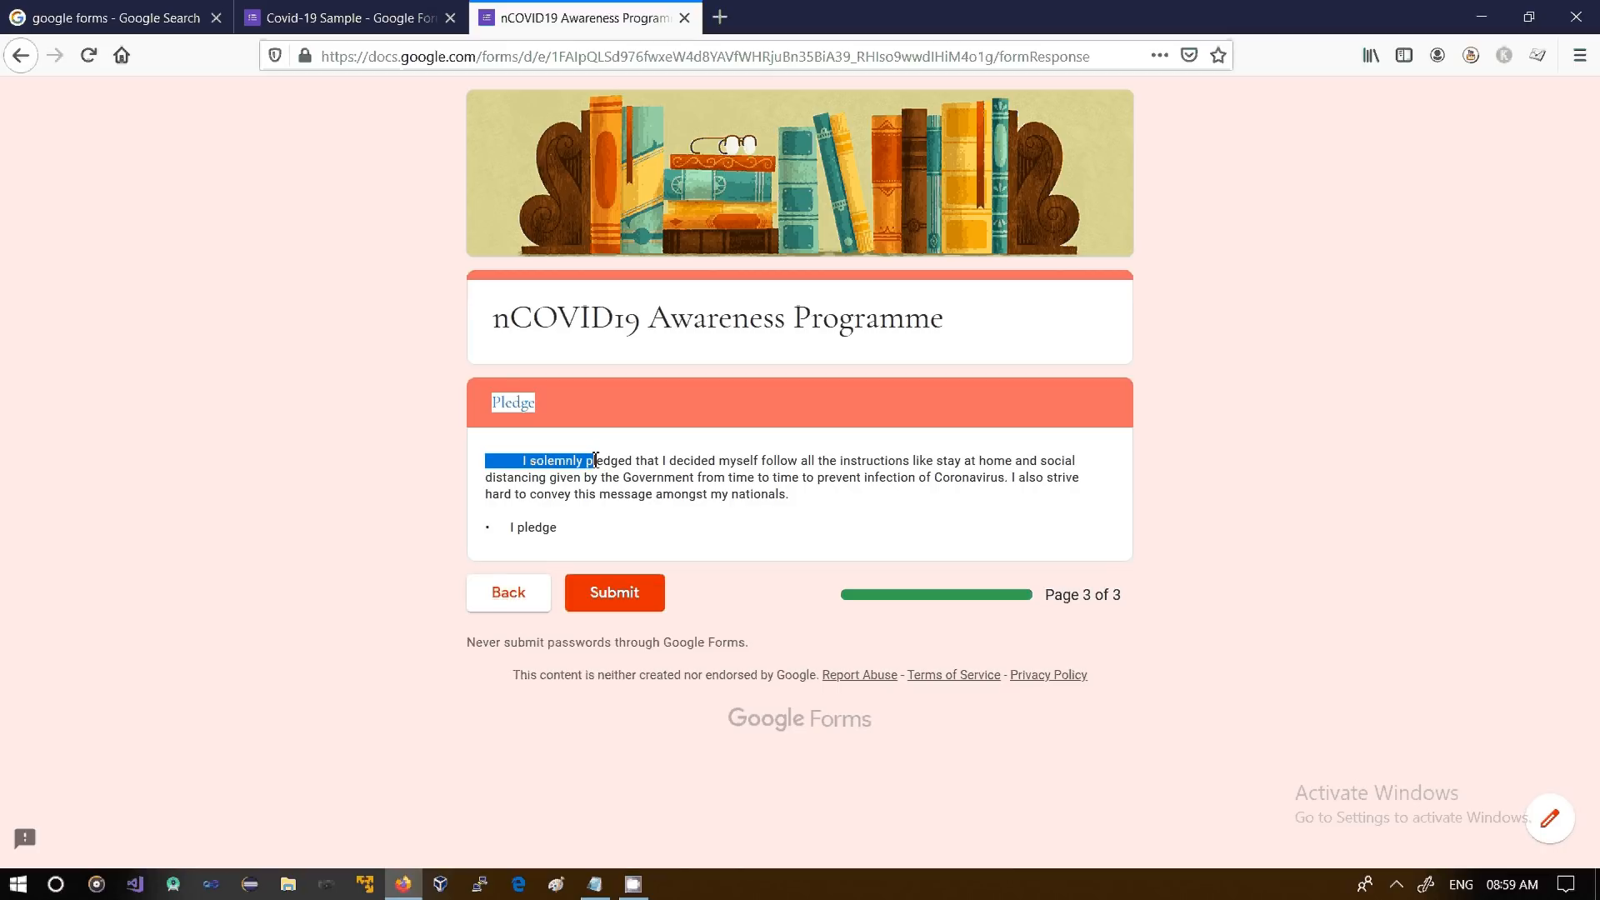
click(599, 508)
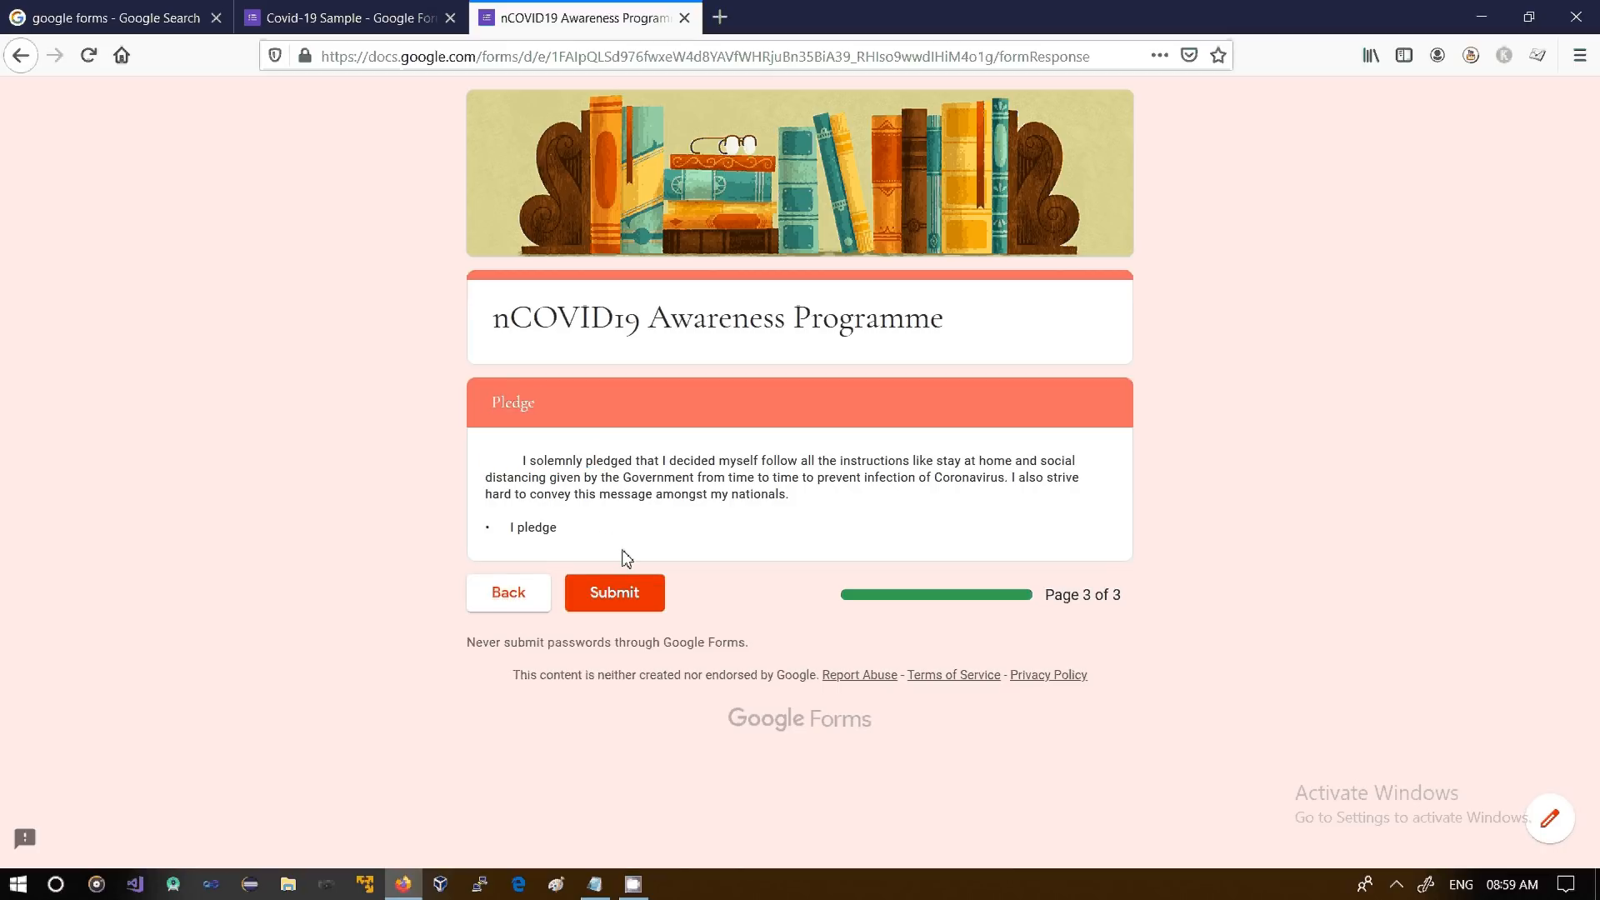
click(629, 600)
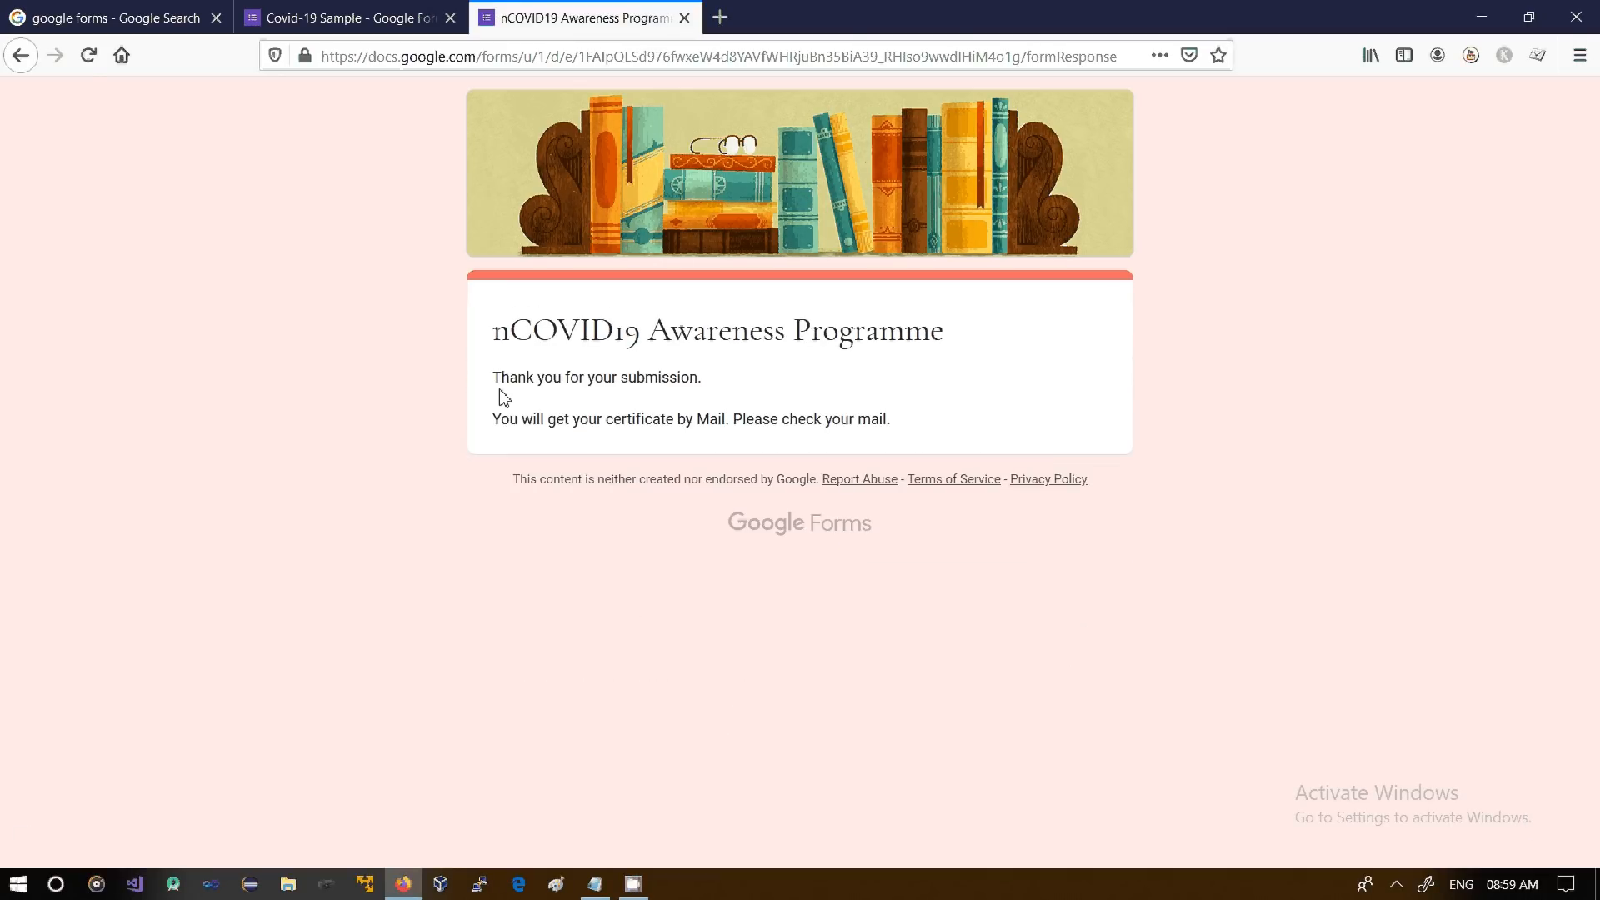
Examine the confirmation message for what it says about the submission and the certificate
drag(493, 376, 863, 439)
click(862, 439)
drag(531, 429, 797, 452)
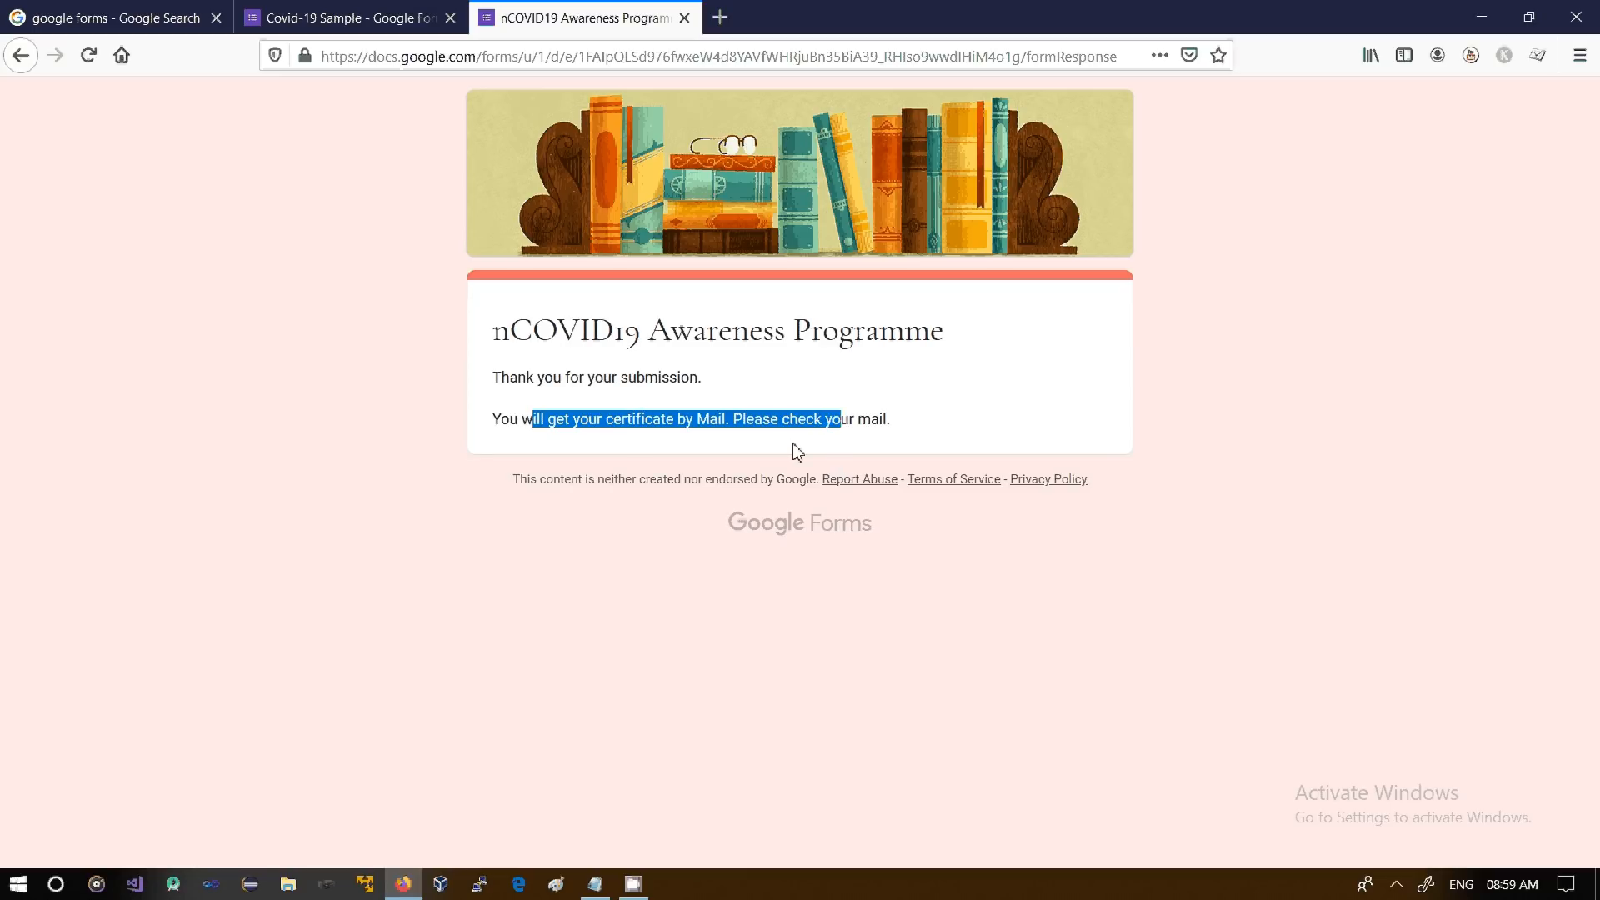
click(690, 431)
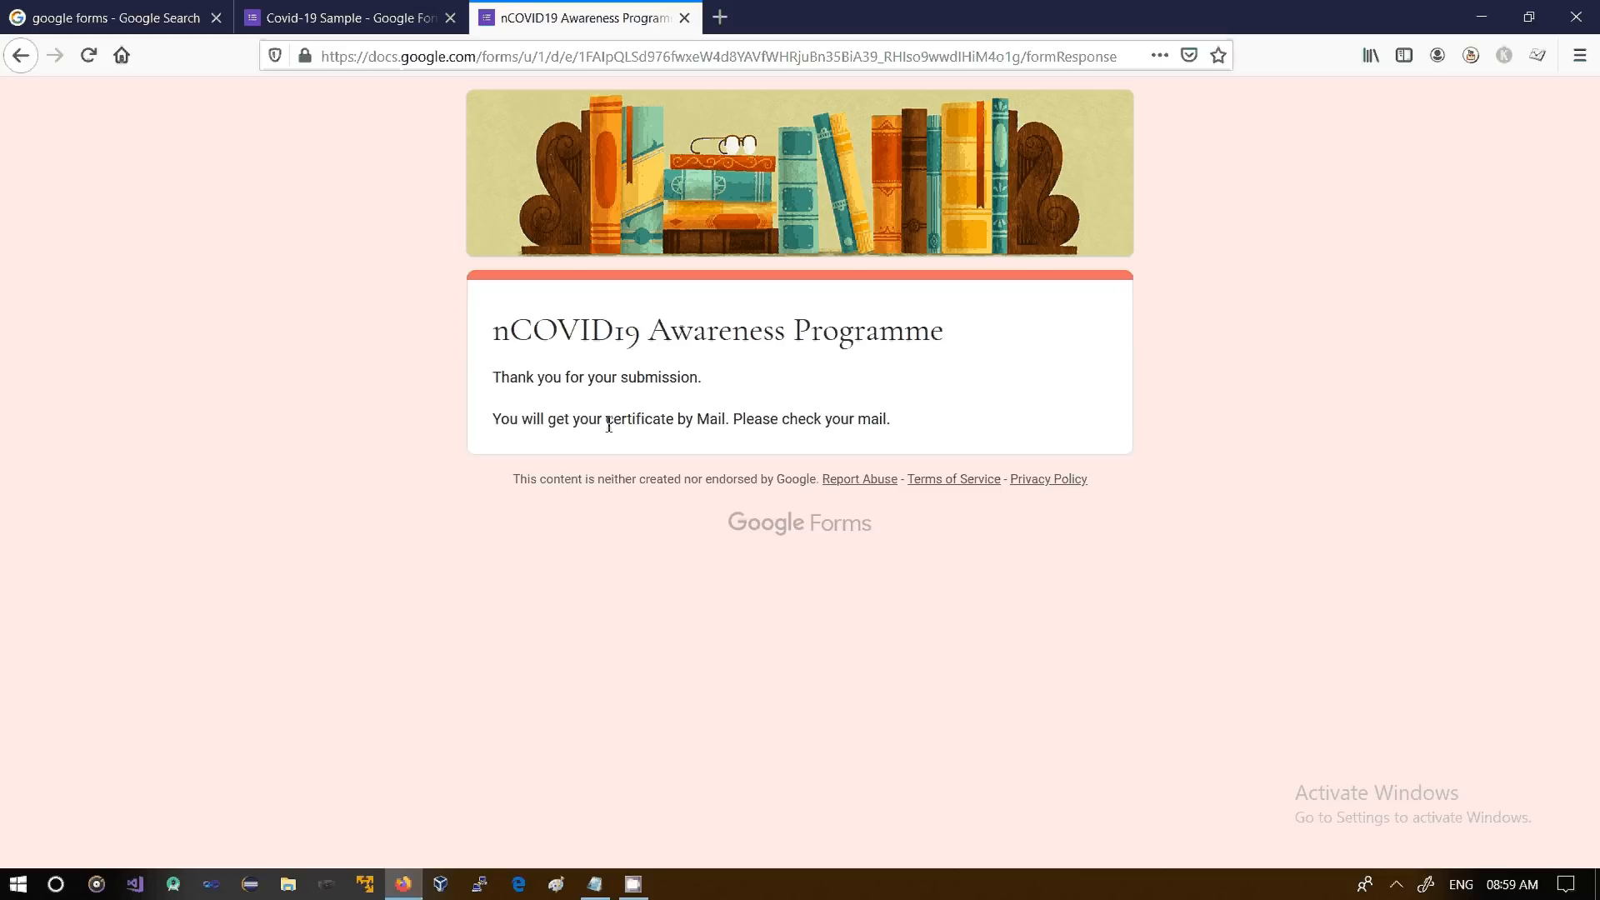
drag(607, 419, 681, 419)
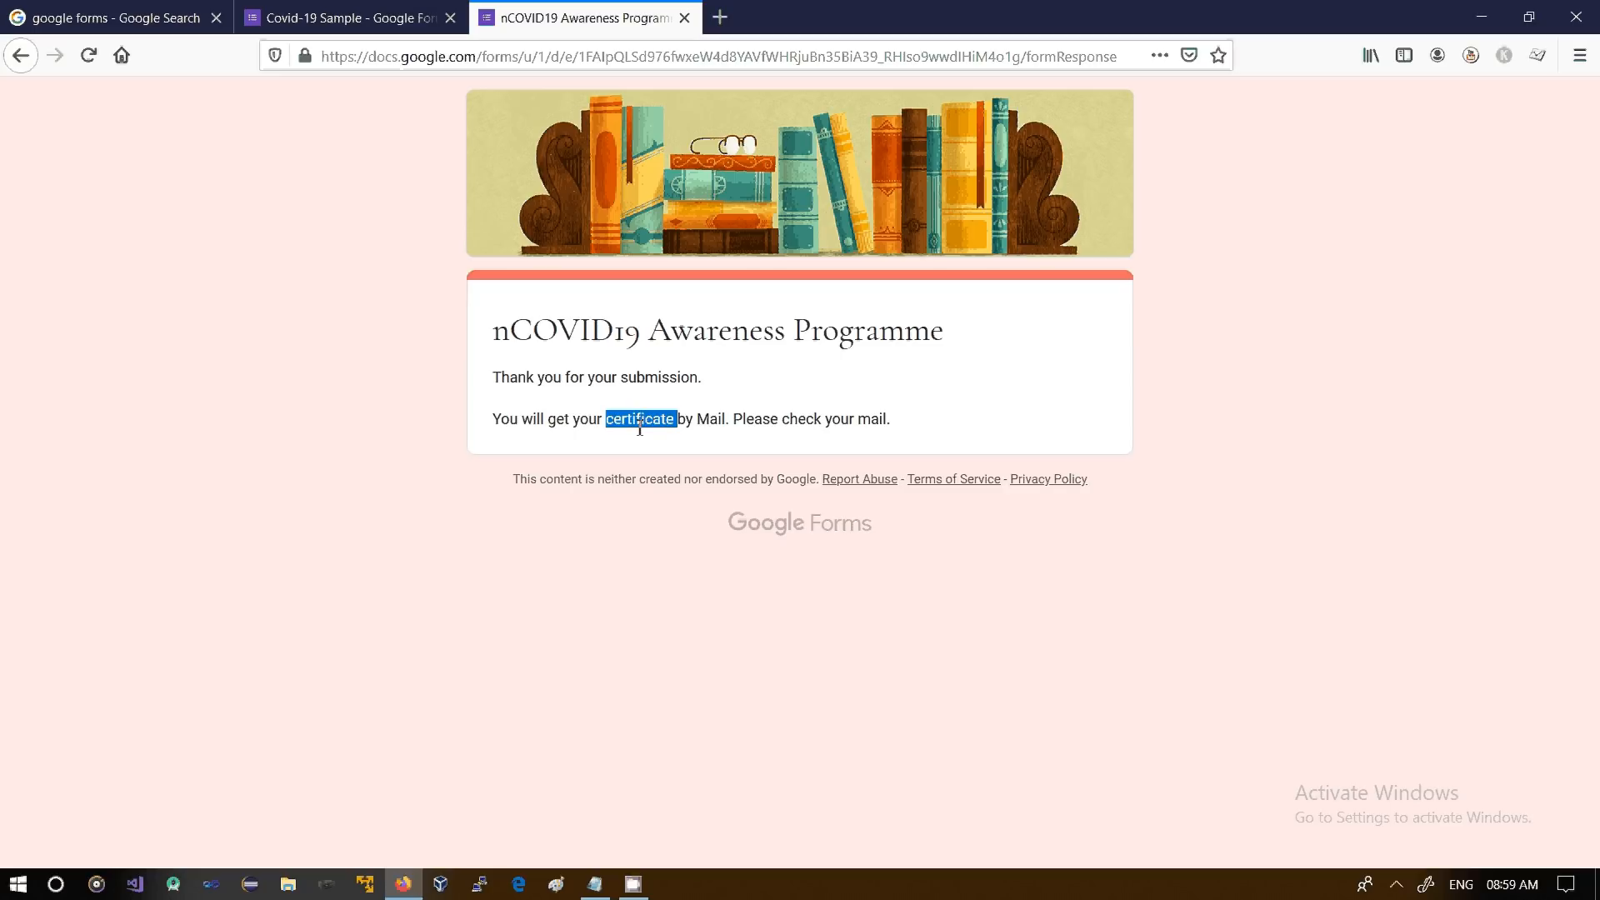
drag(606, 422, 675, 426)
drag(825, 422, 863, 422)
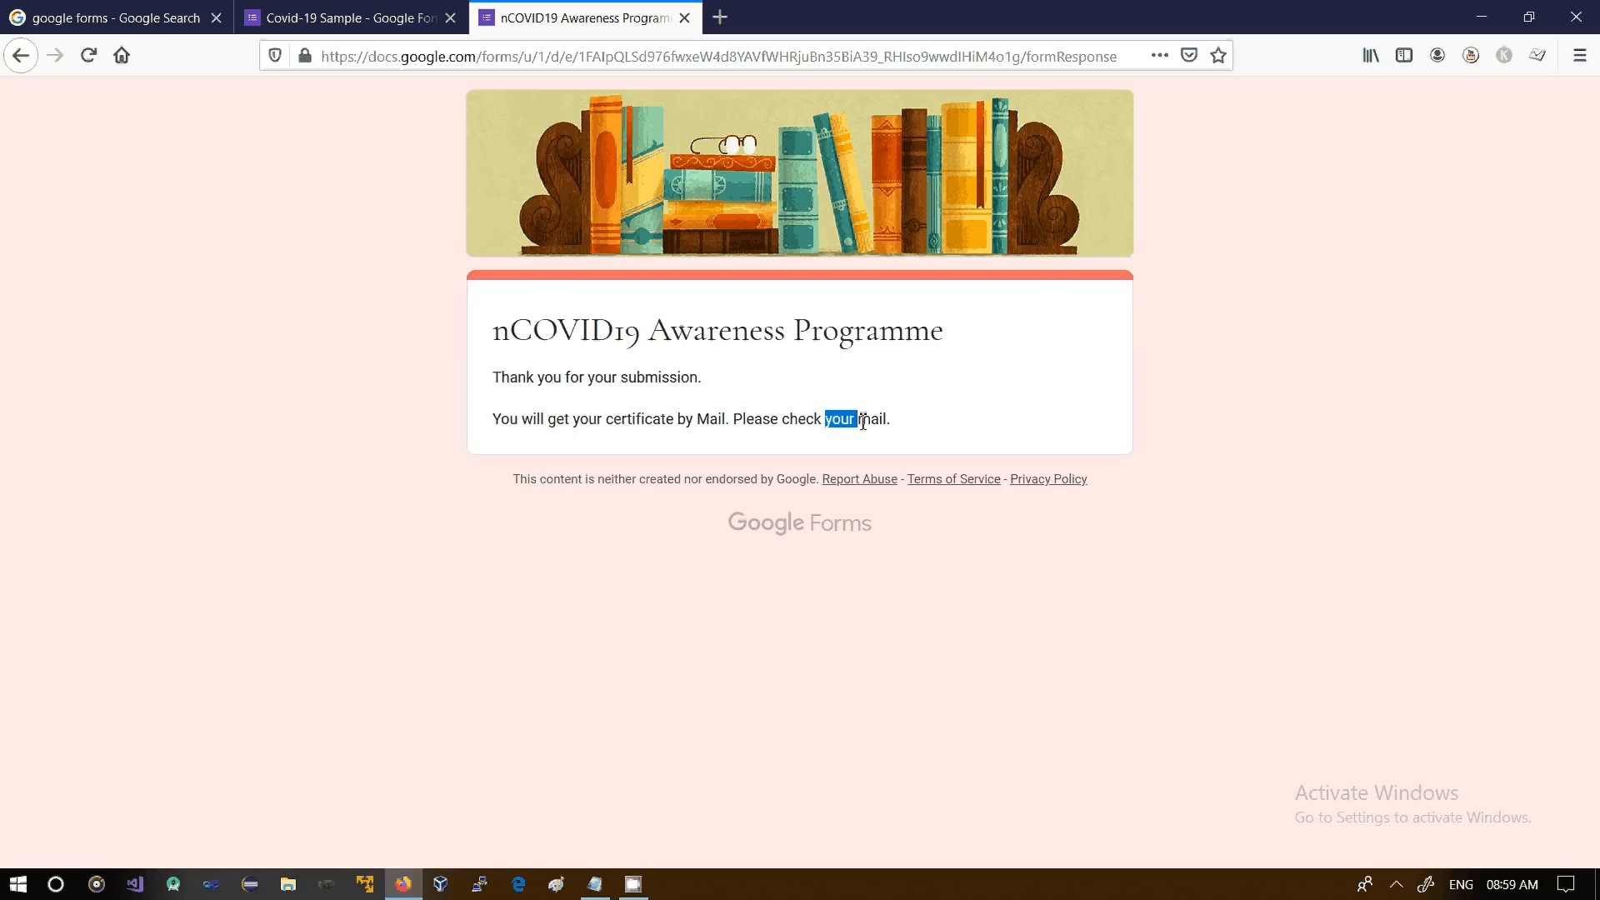
Return to the Covid-19 Sample form editor and review the response summary and its Insights section
click(328, 15)
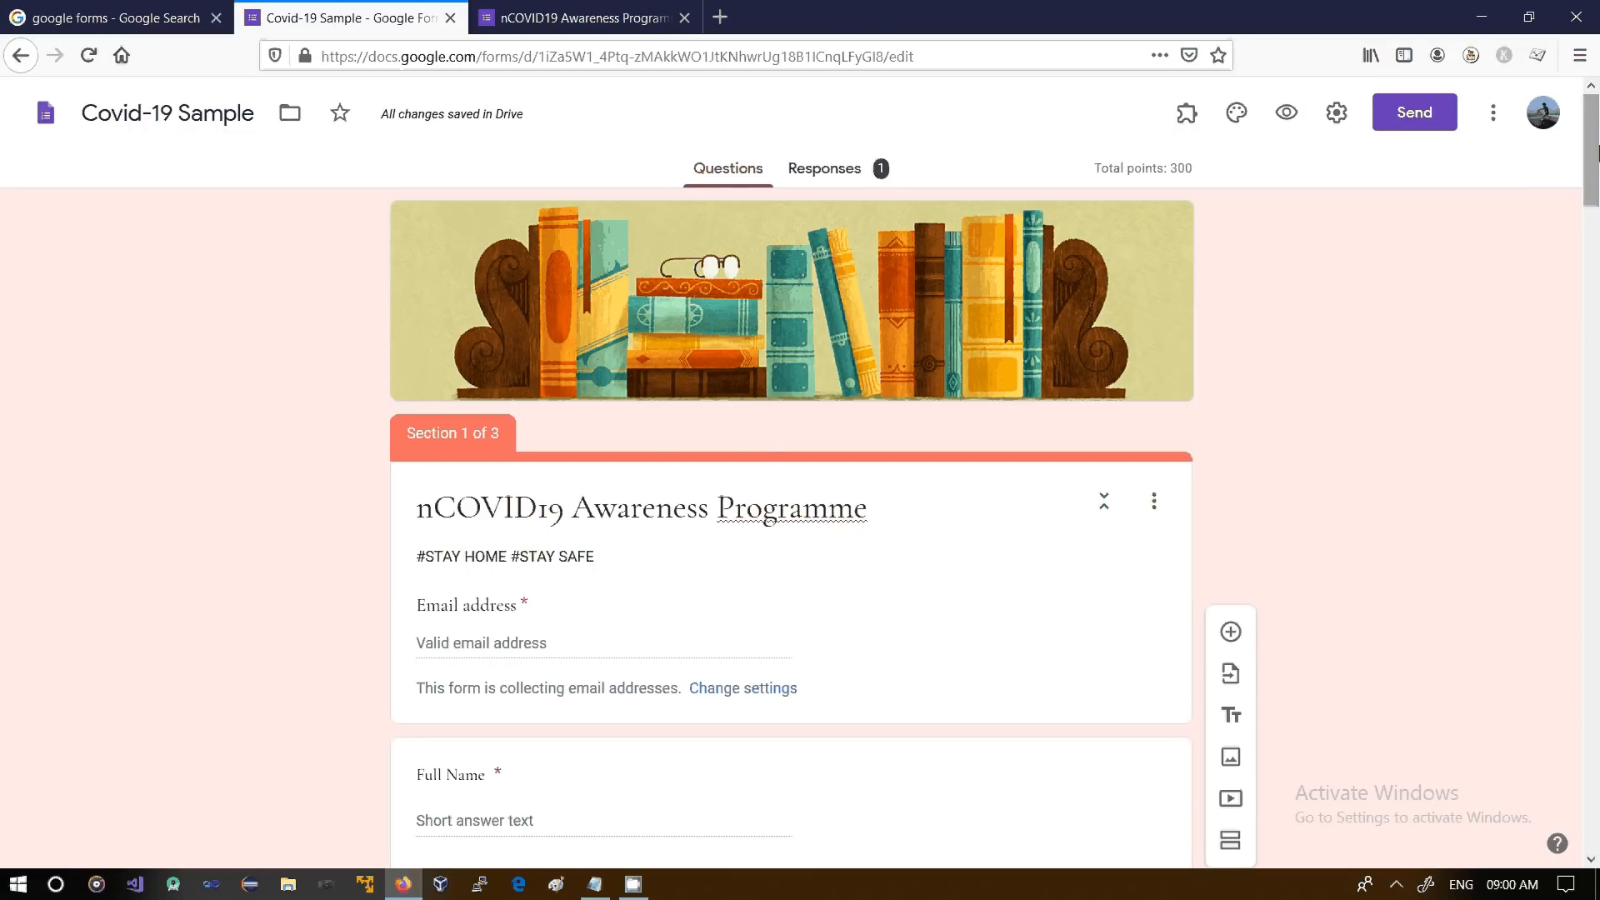
mouse_move(1595, 154)
mouse_down()
mouse_move(1595, 804)
mouse_move(1596, 154)
mouse_up()
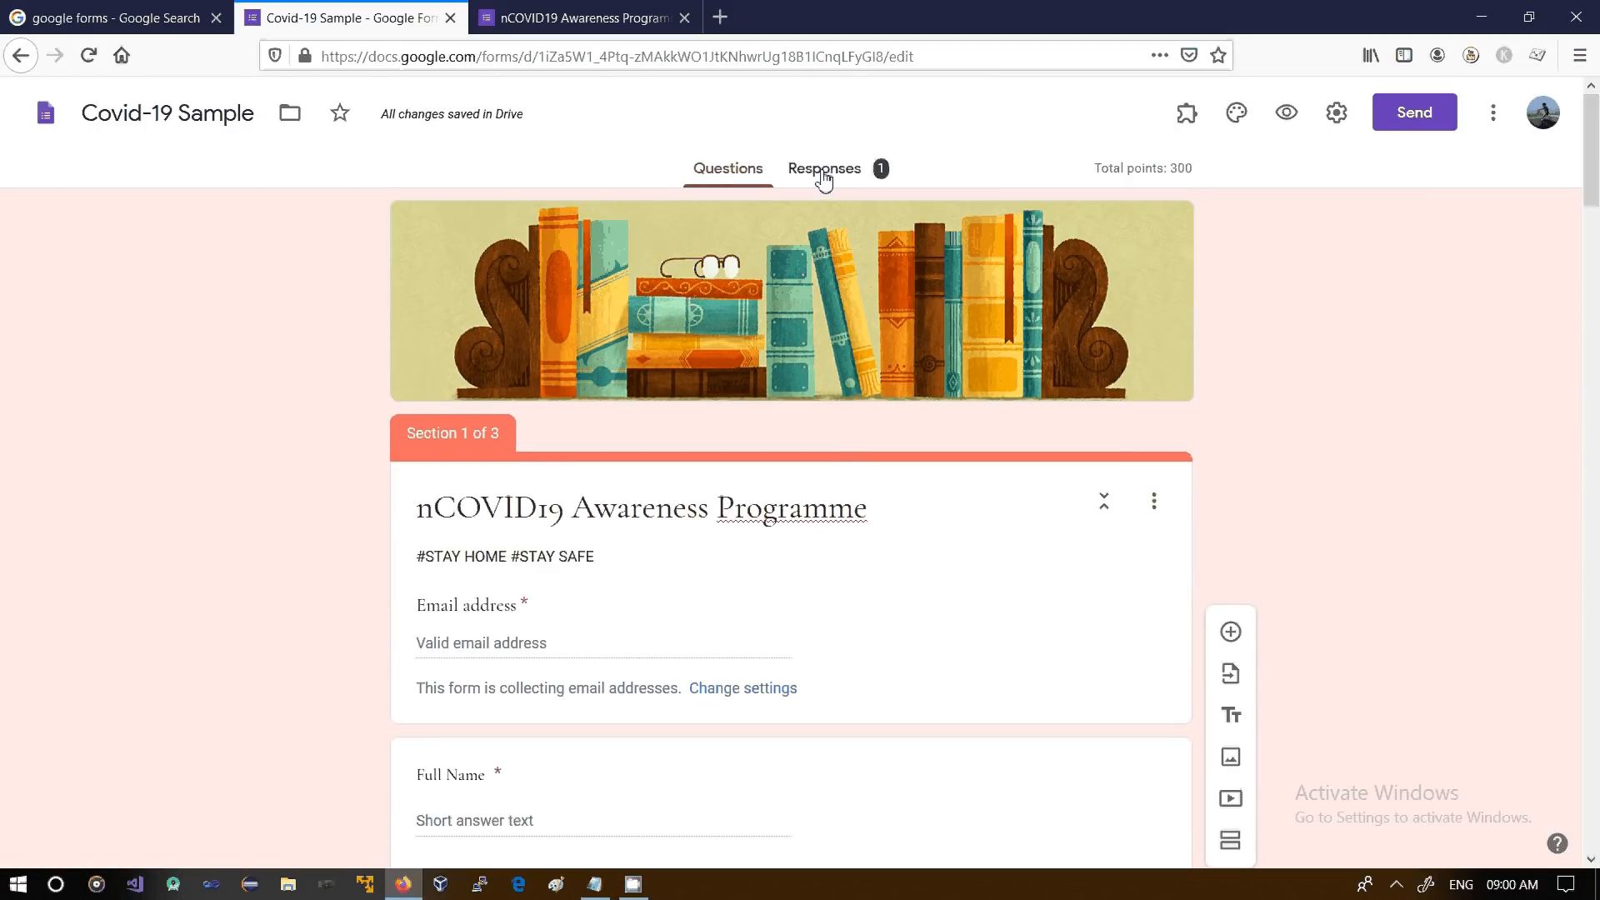
click(824, 177)
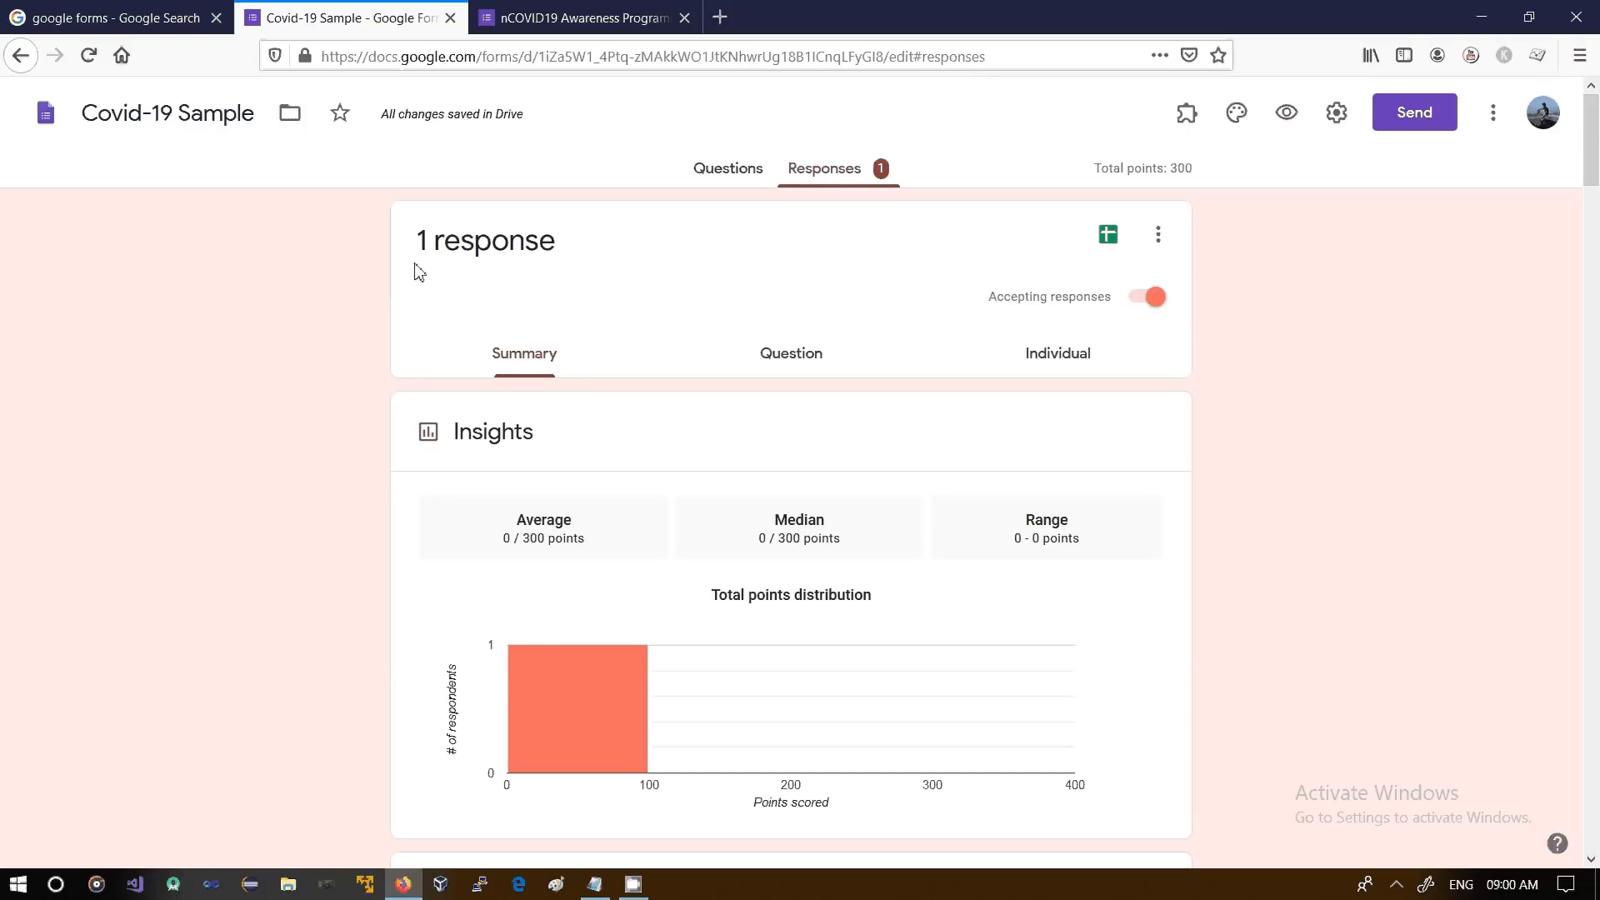
drag(424, 245, 475, 247)
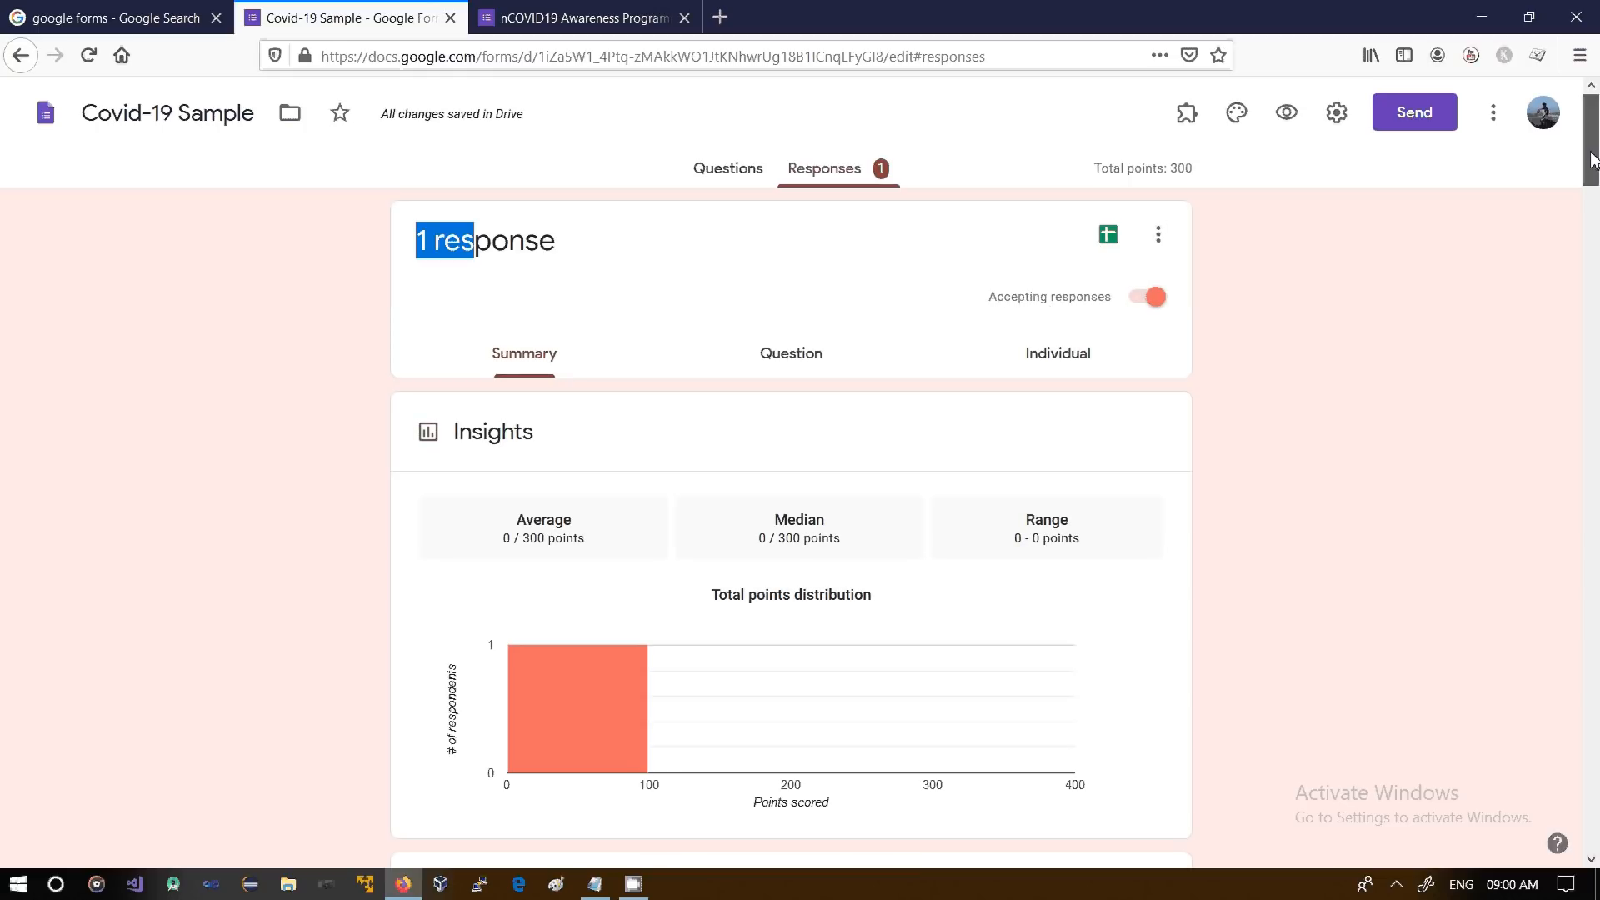
mouse_move(1591, 157)
mouse_down()
mouse_move(1593, 202)
mouse_move(1588, 180)
mouse_up()
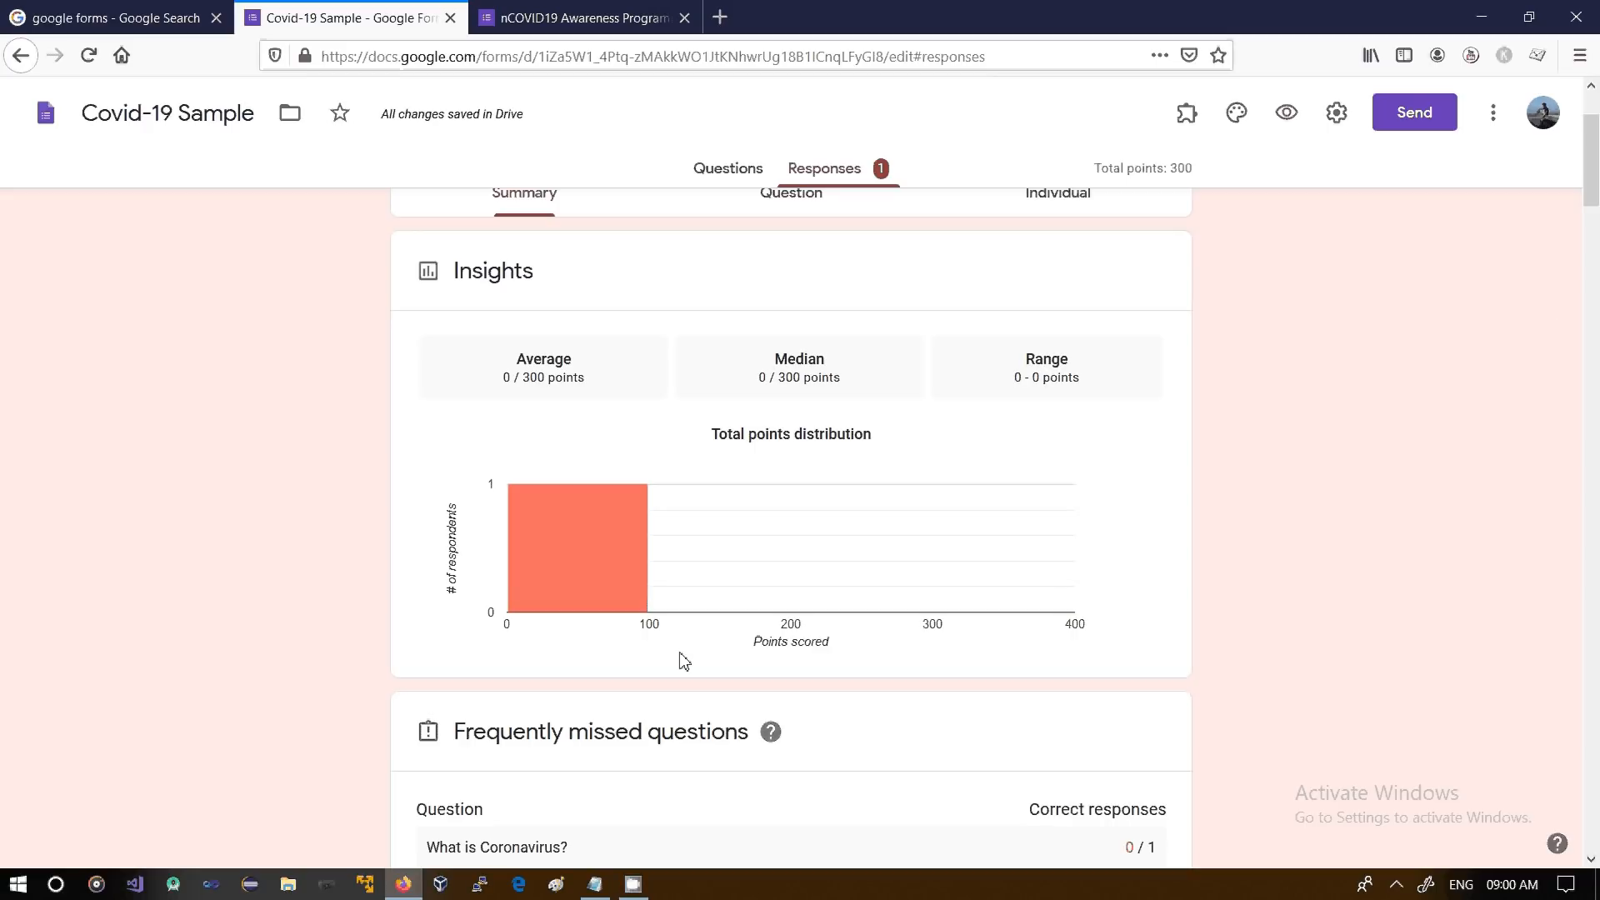
Review the response summary's frequently missed questions, scores, per-question answer charts and the form's total points
drag(1594, 182, 1594, 233)
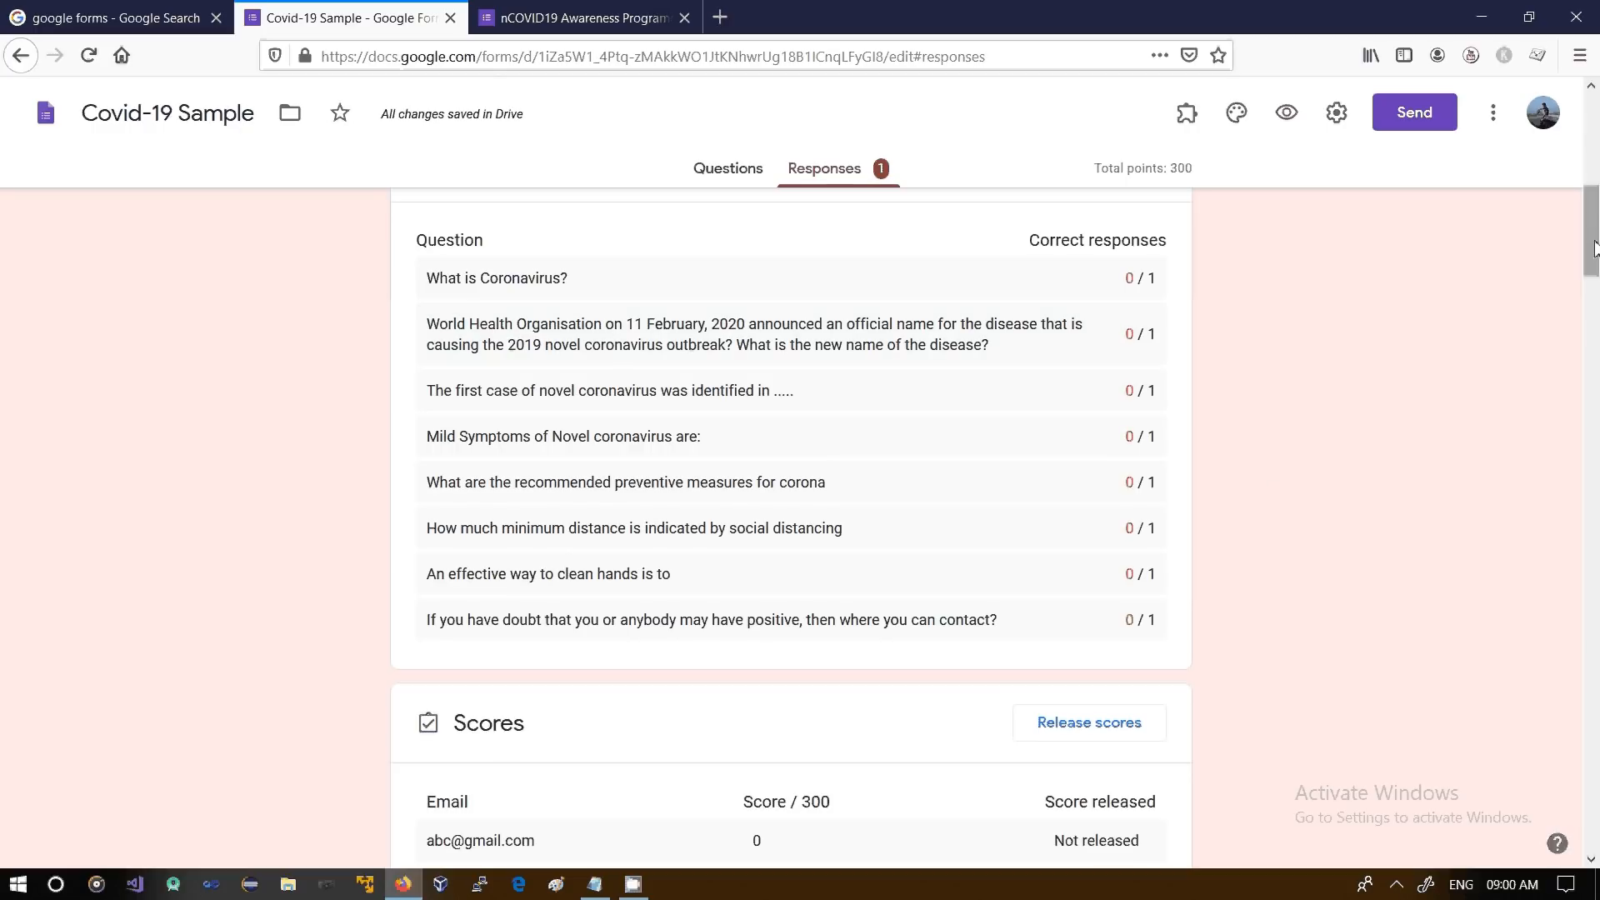
drag(1593, 247, 1592, 309)
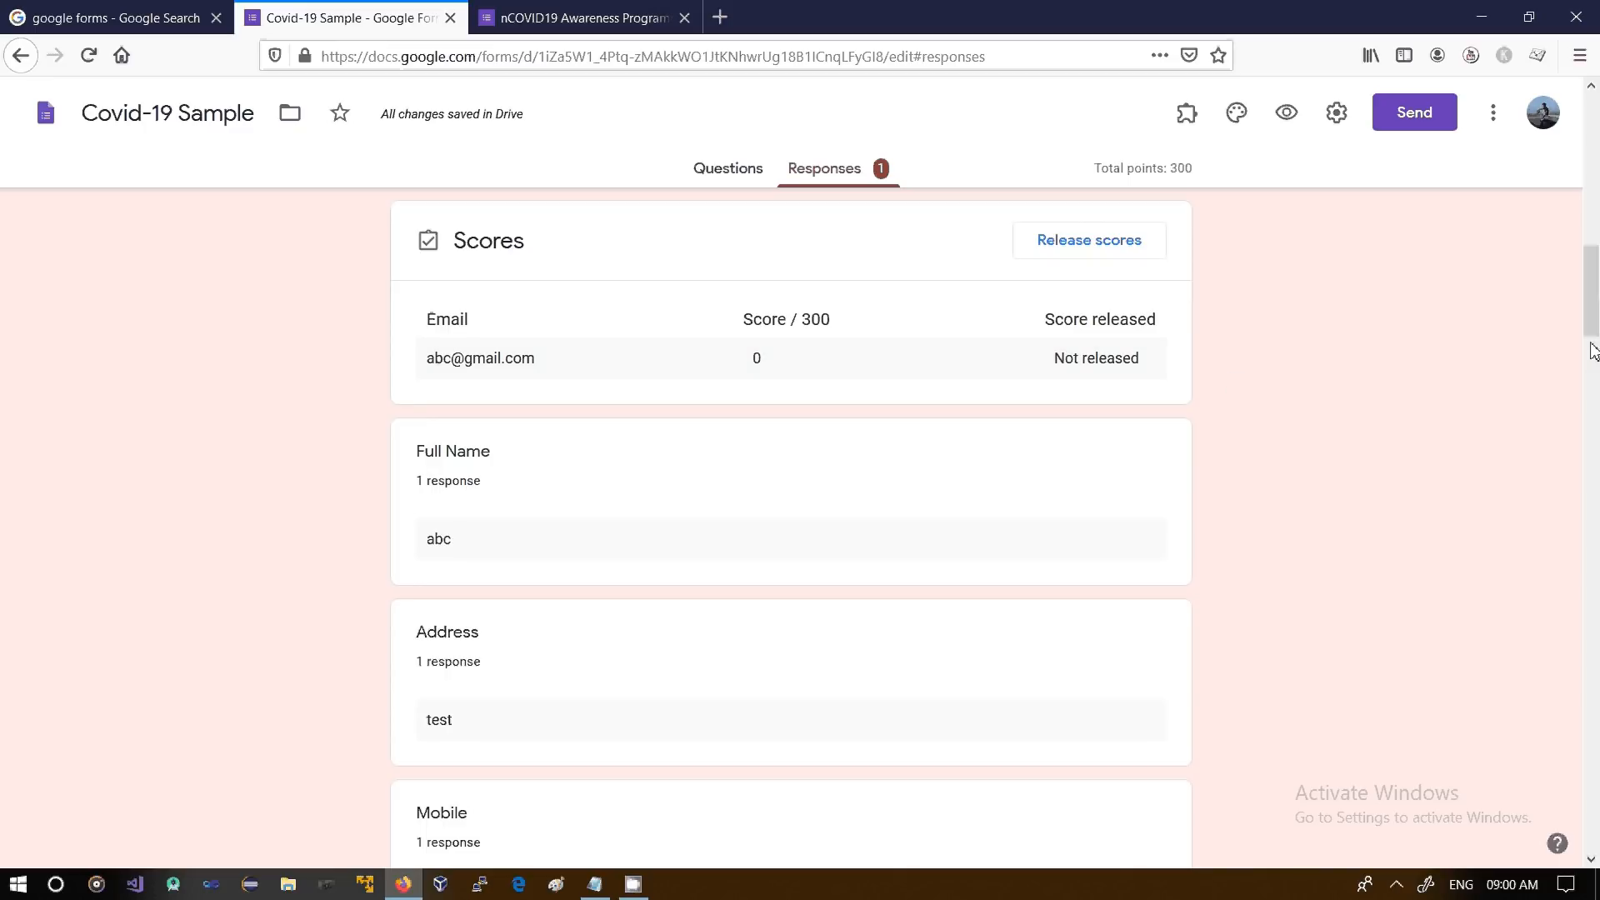
drag(1593, 315, 1593, 675)
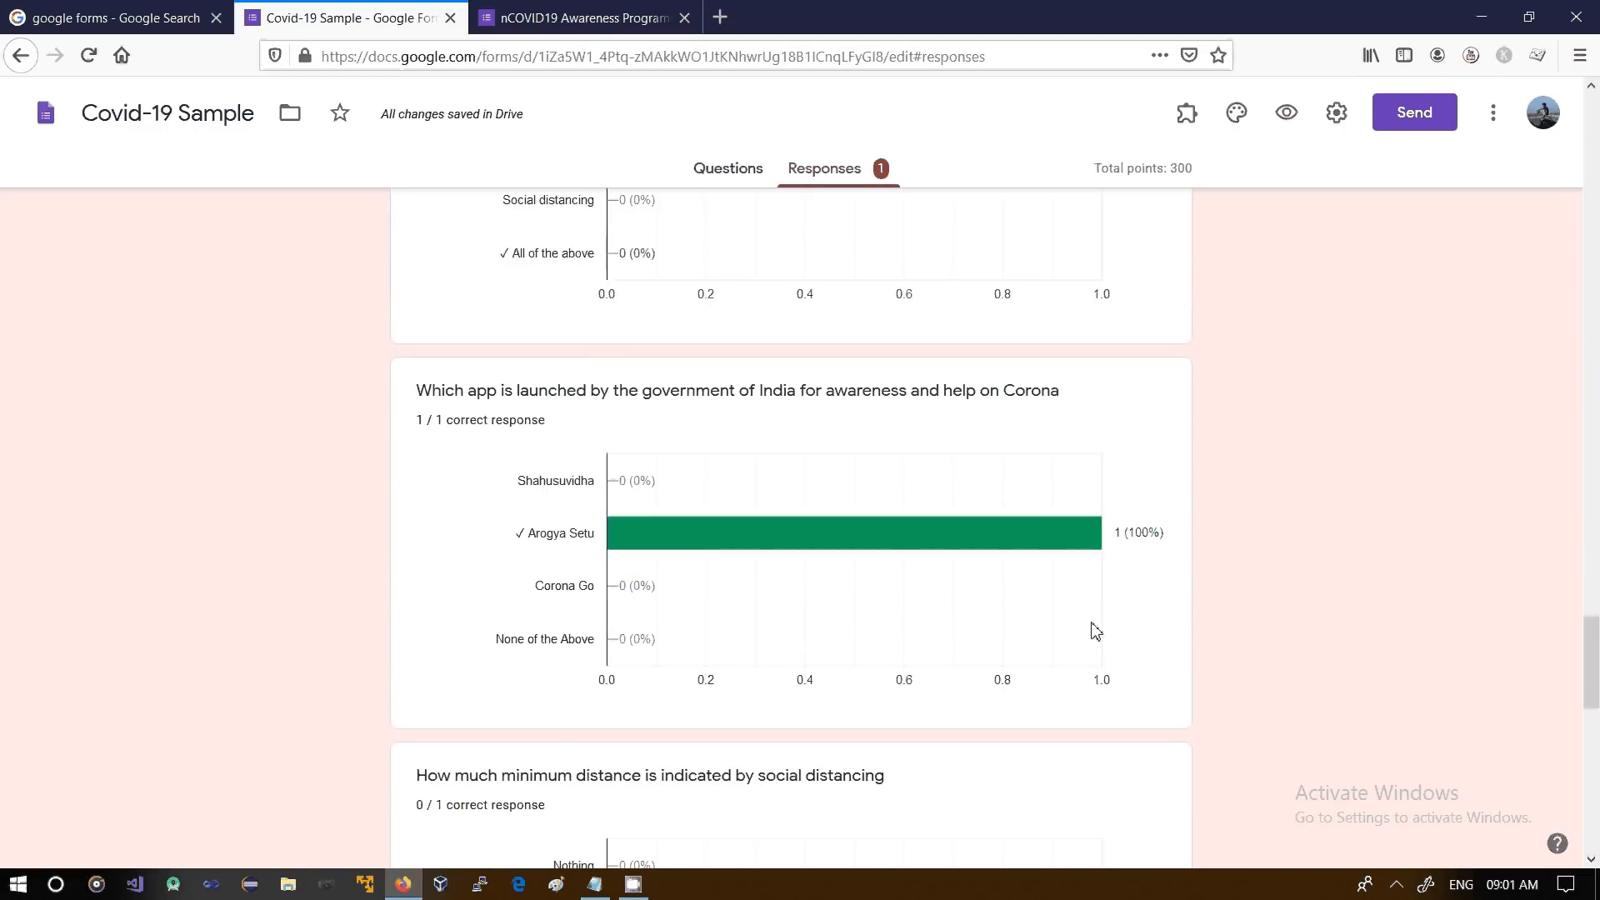
mouse_move(642, 543)
drag(1592, 687, 1593, 138)
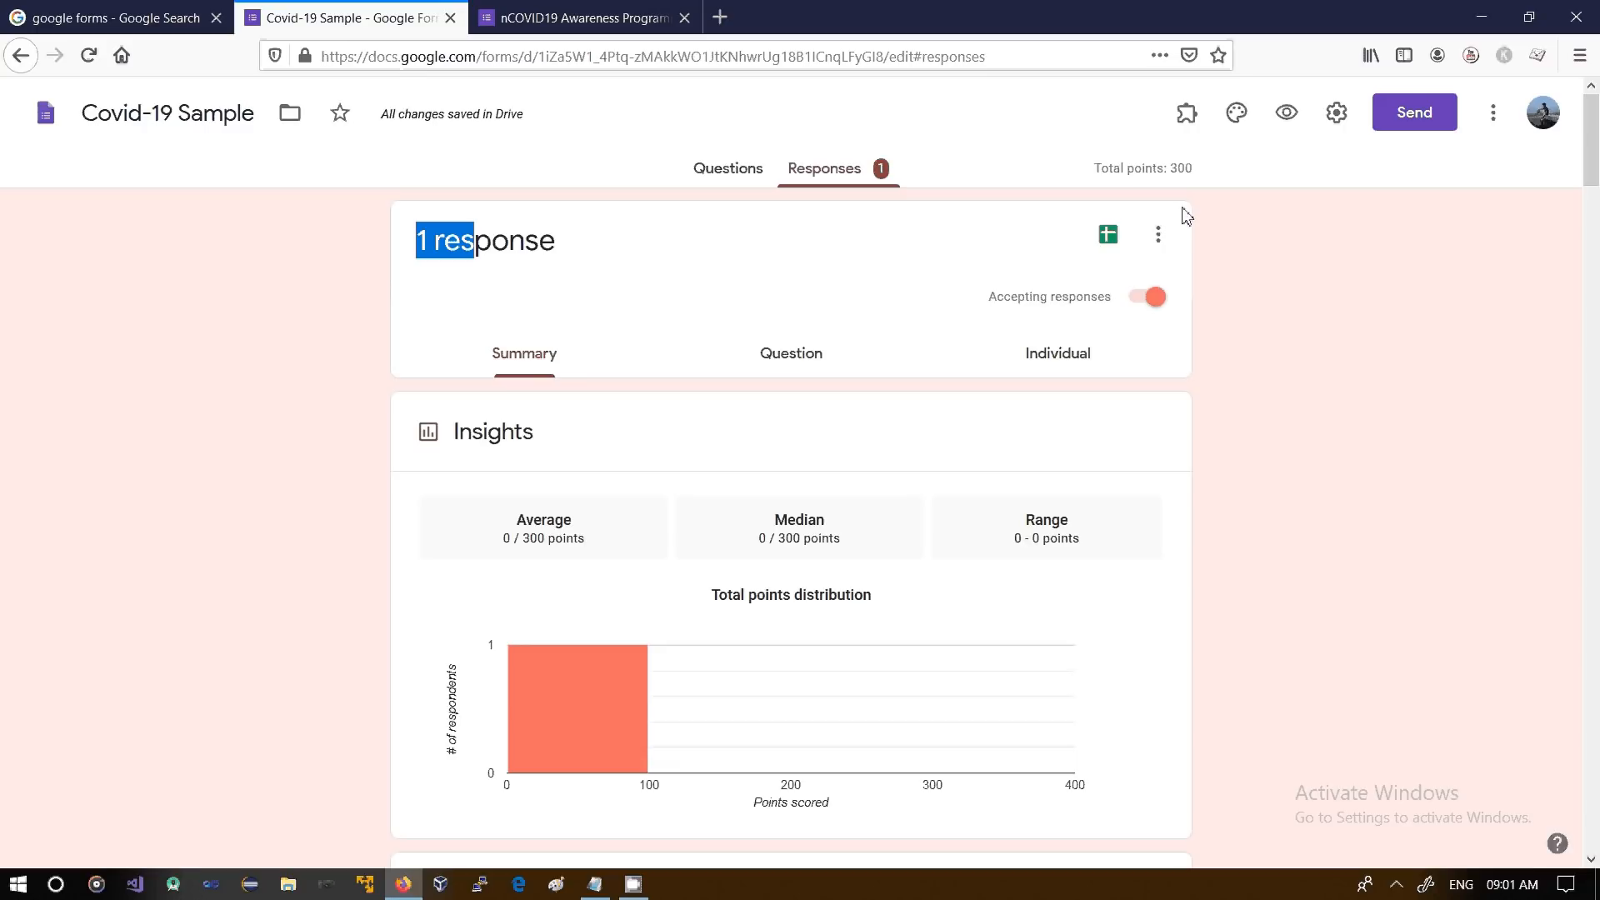
click(1173, 173)
triple_click(1173, 173)
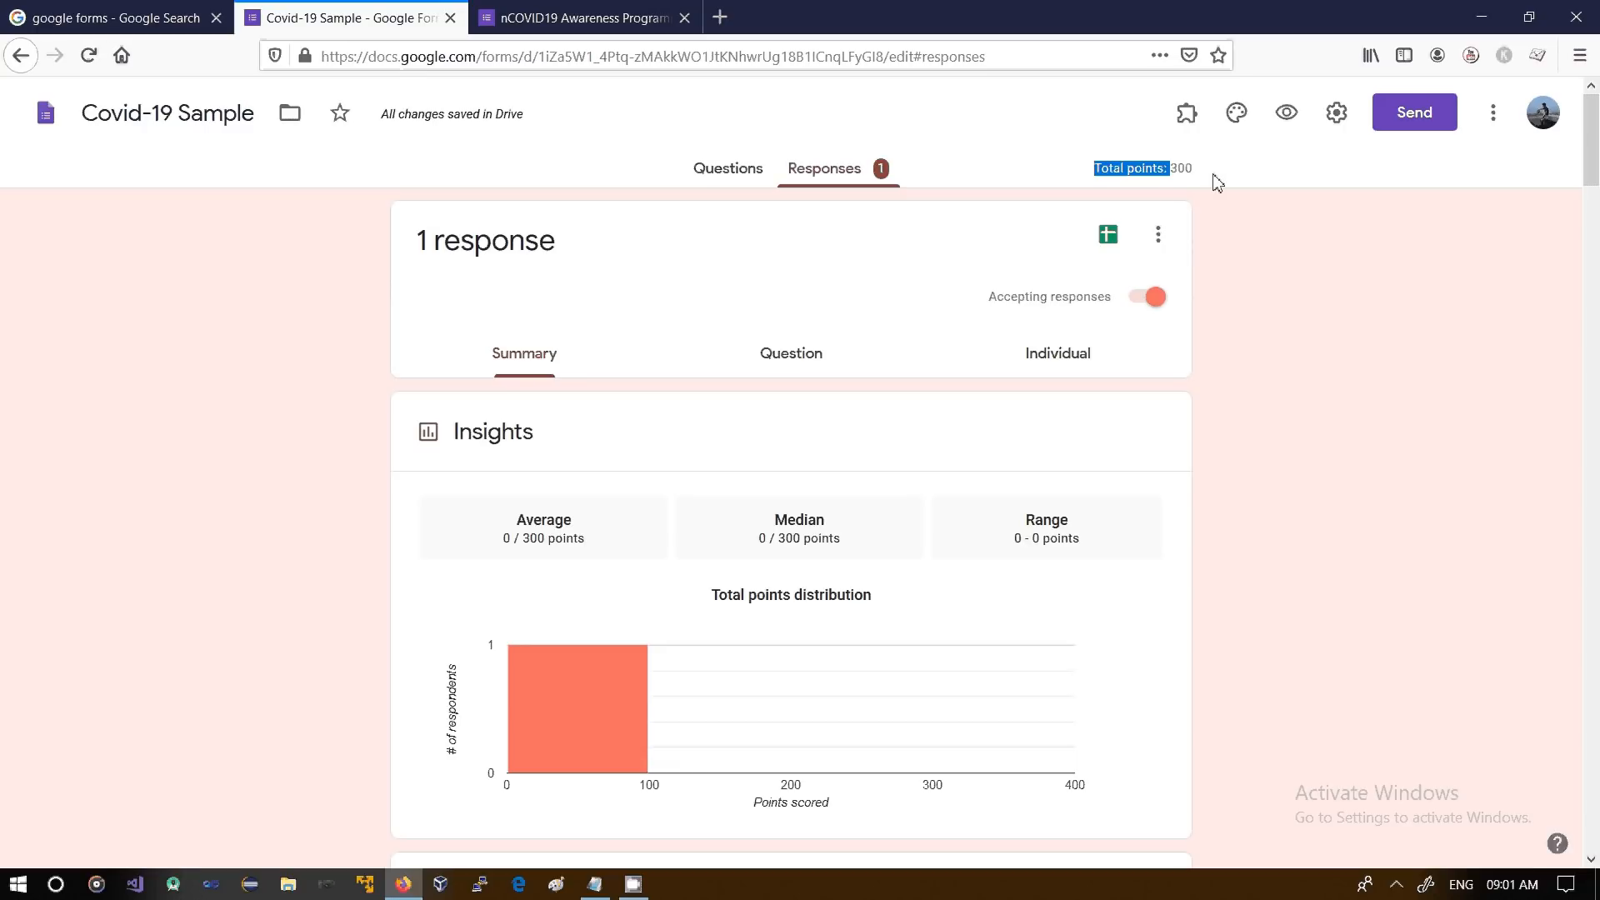
click(1200, 175)
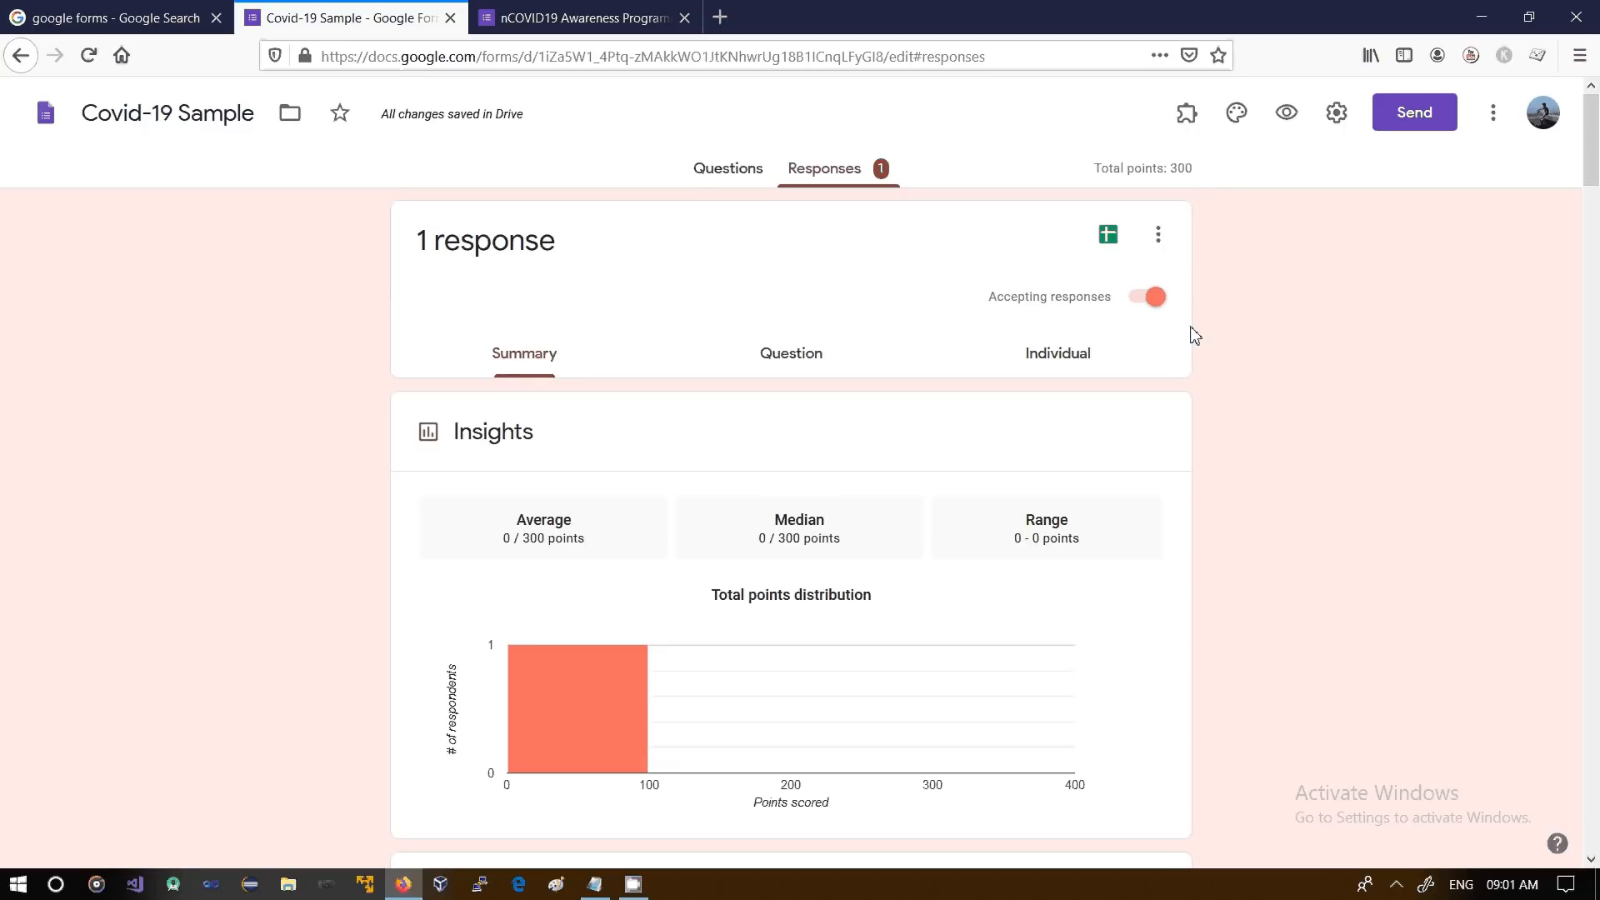
Examine the additional options for managing the form's responses, including notification, destination, download, print and delete choices
click(1158, 231)
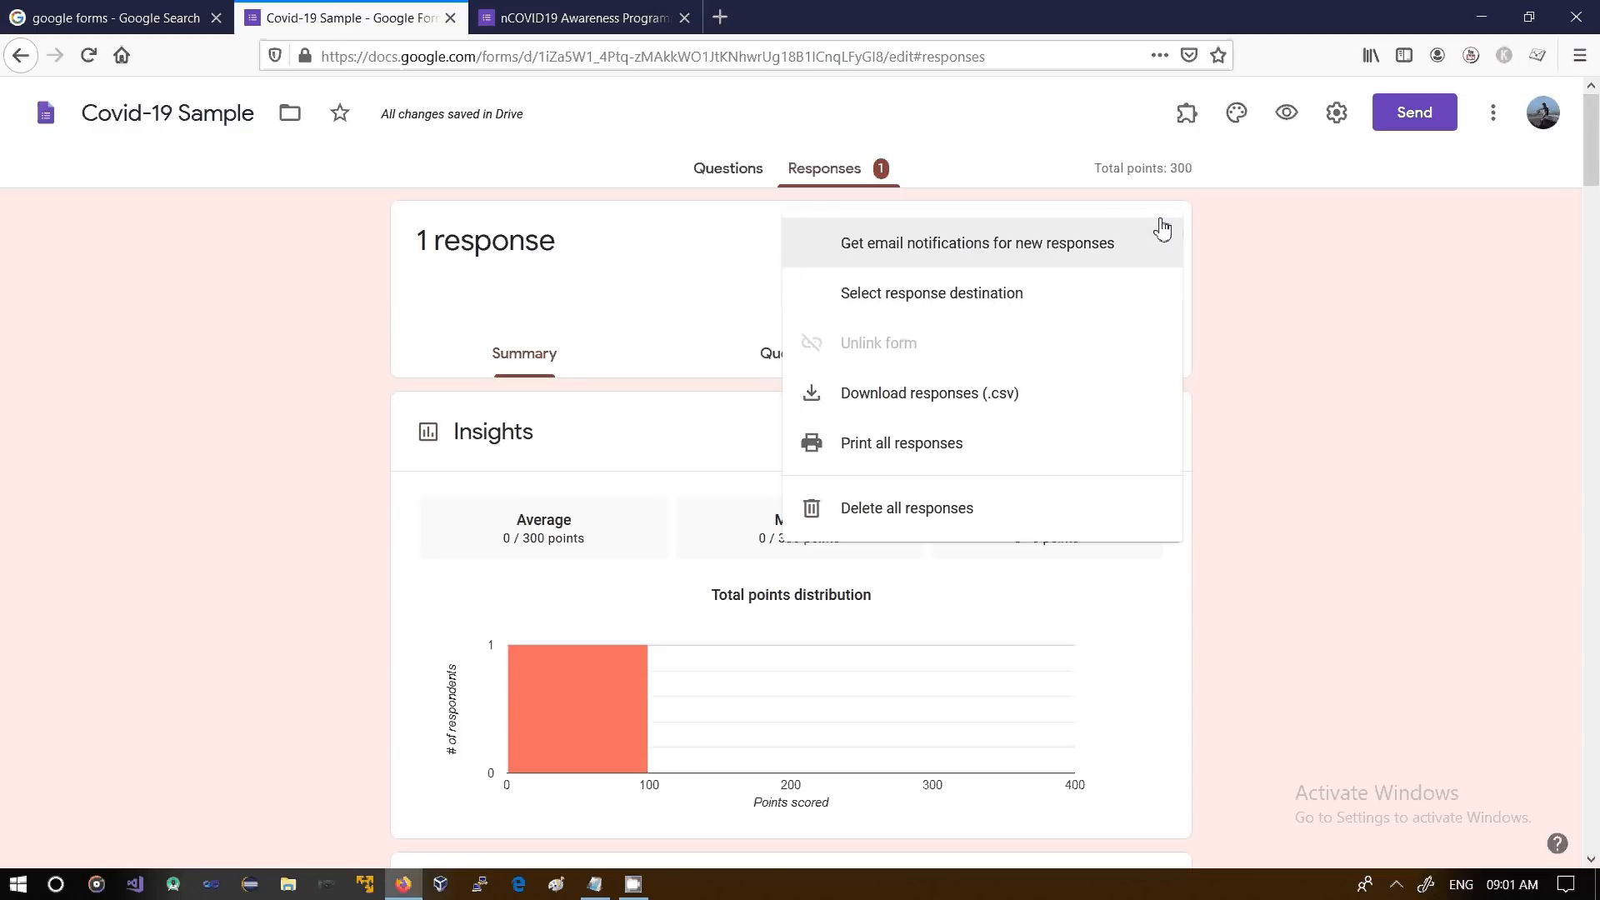
click(1250, 253)
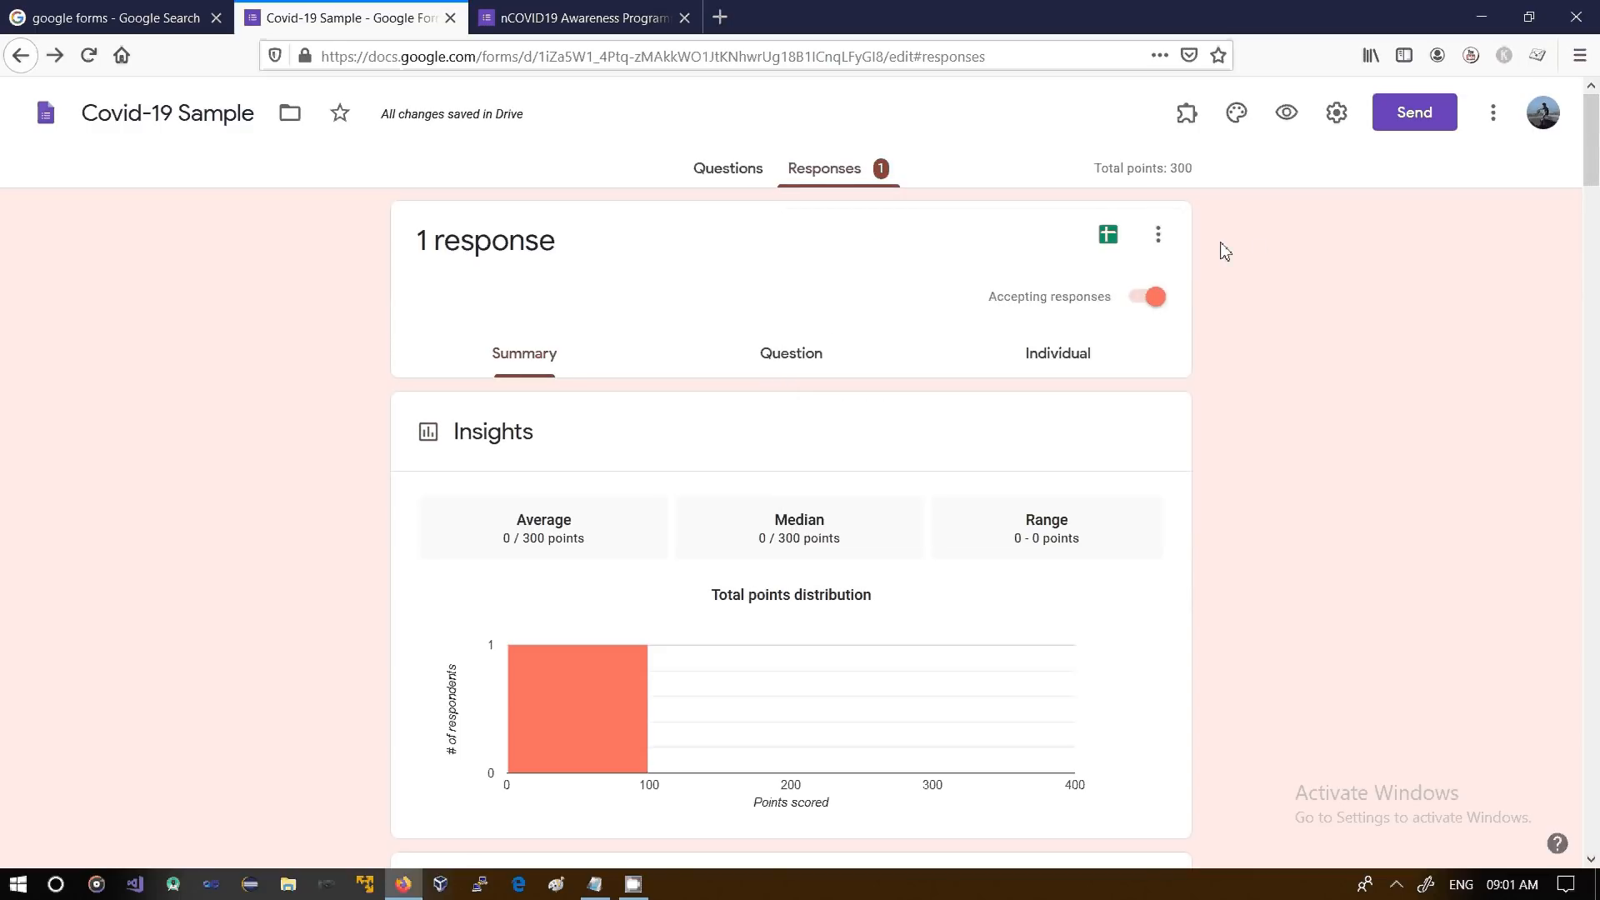
click(1165, 238)
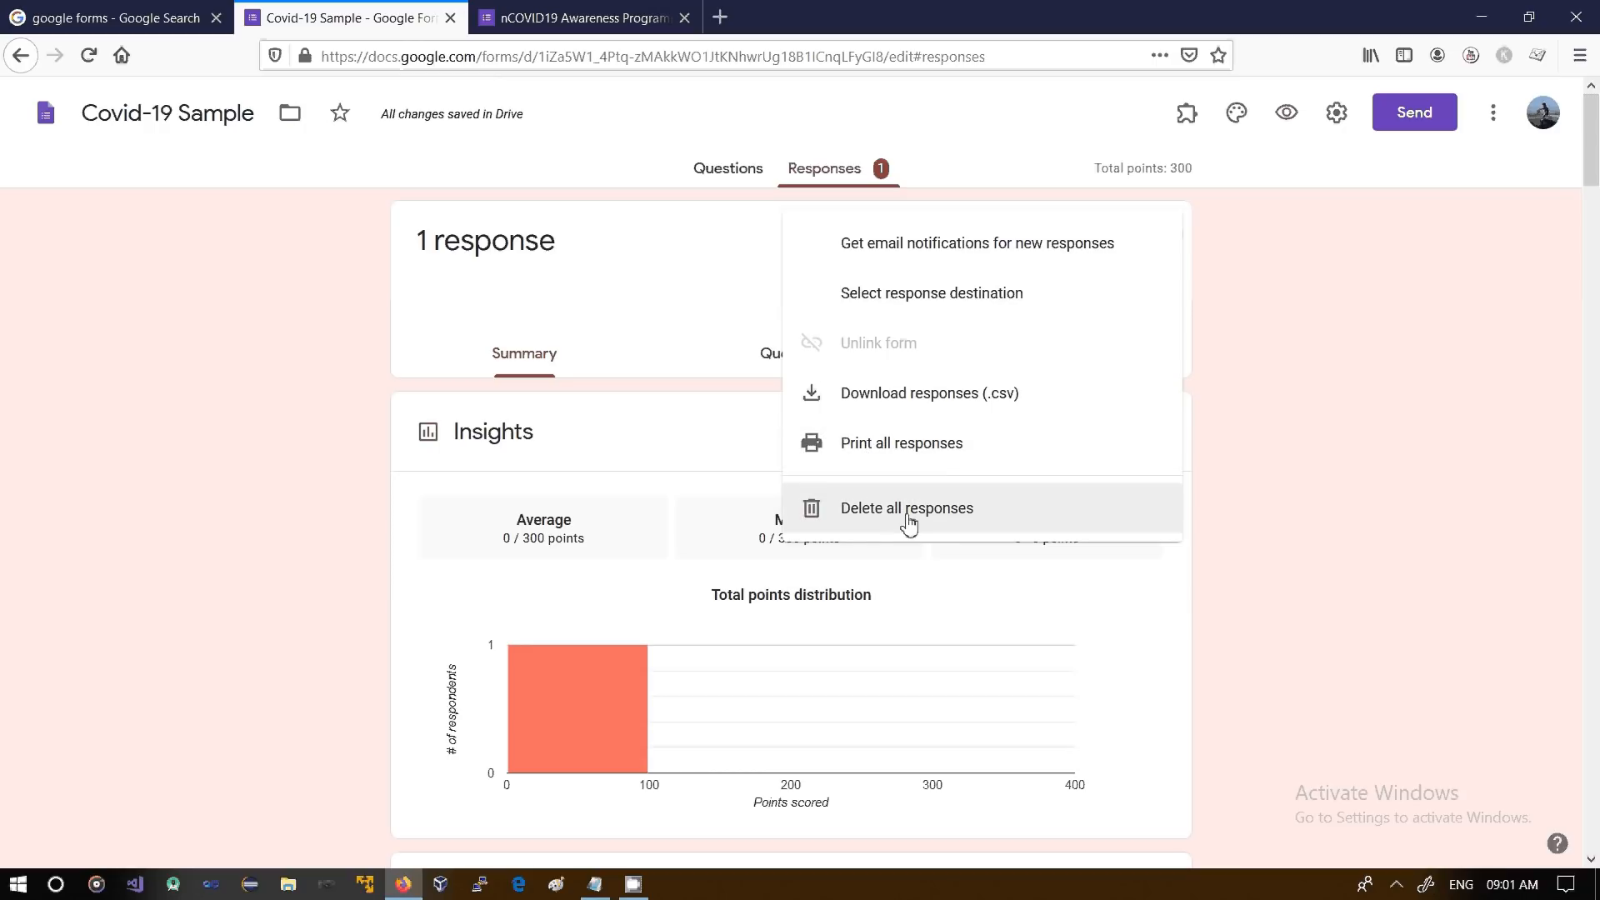
click(1281, 442)
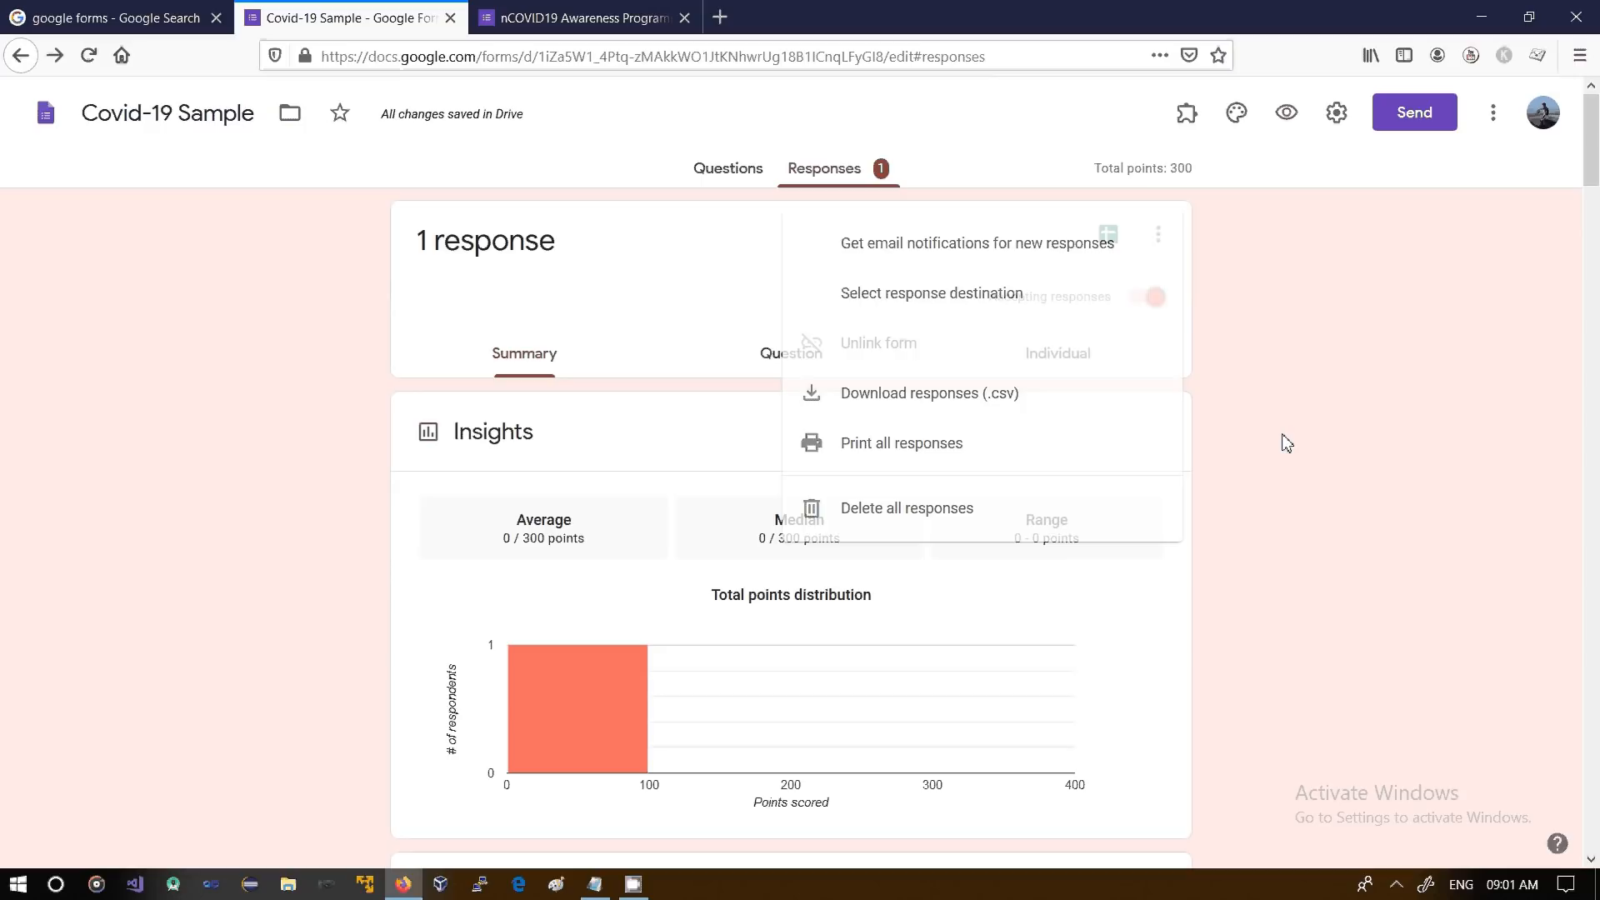
Return to the form's questions and try to show the Certify'em add-on's controls
click(729, 179)
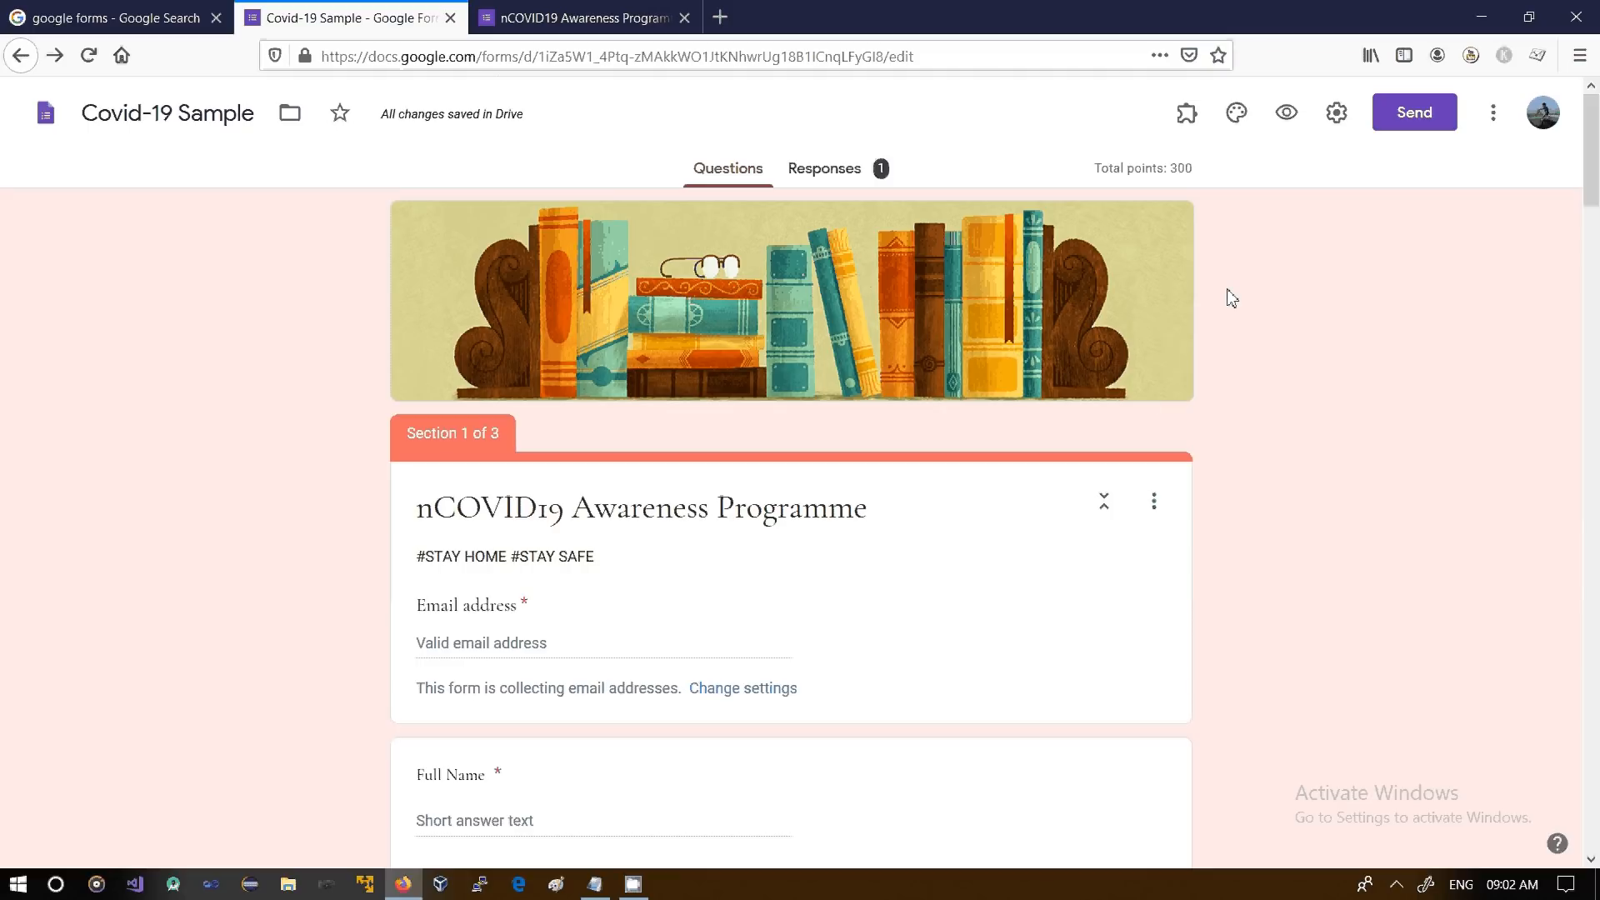
click(1188, 123)
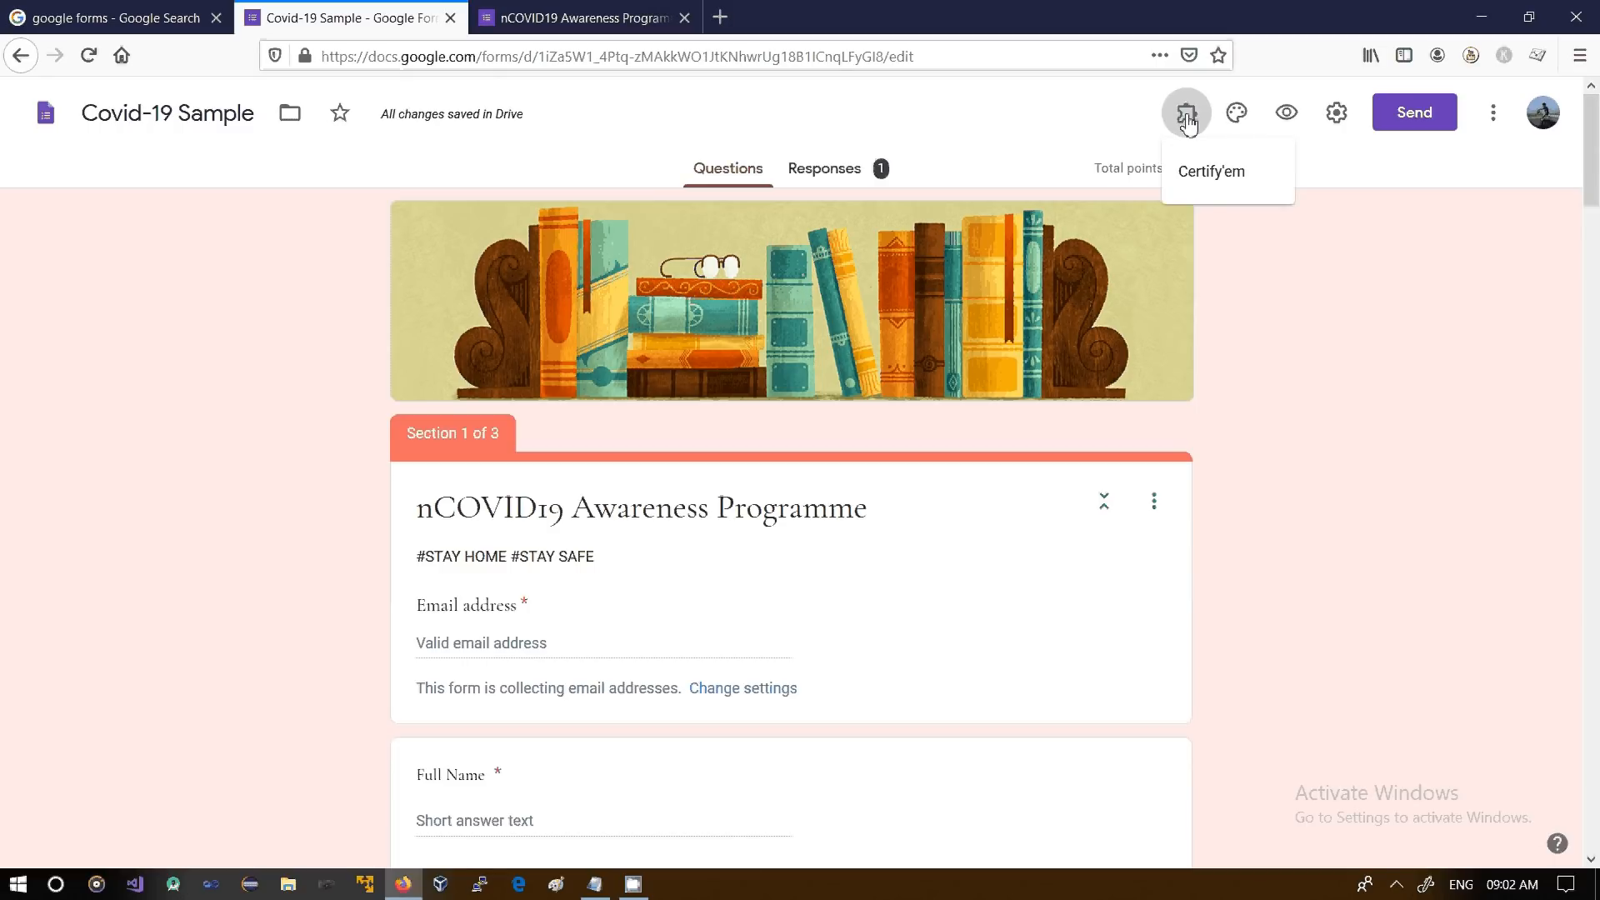
click(1197, 177)
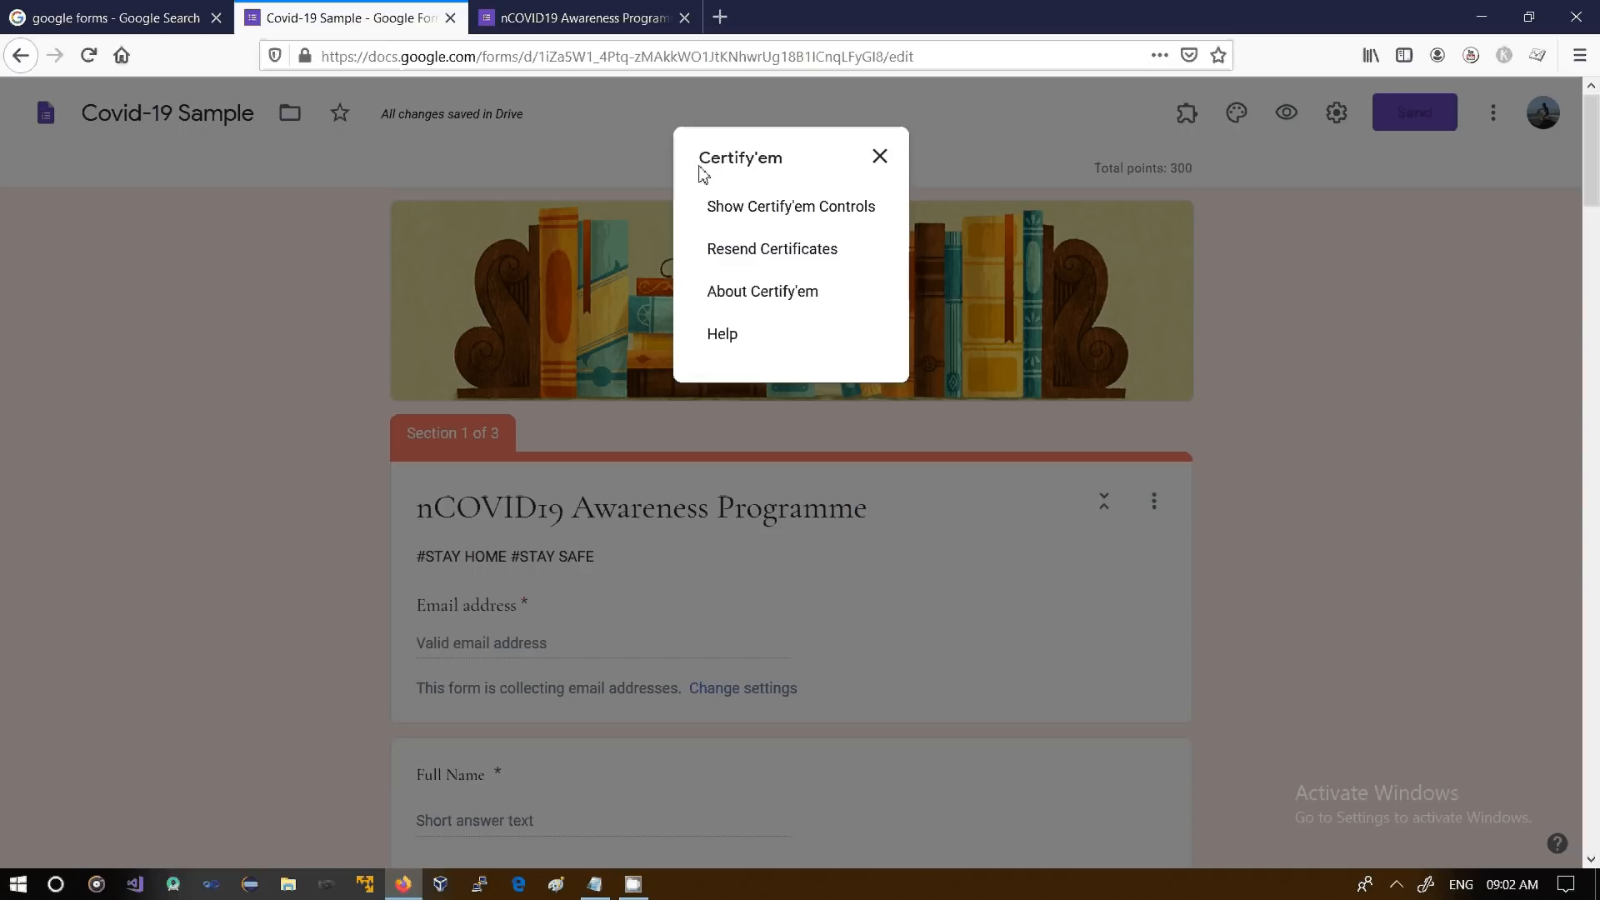
drag(698, 158, 784, 164)
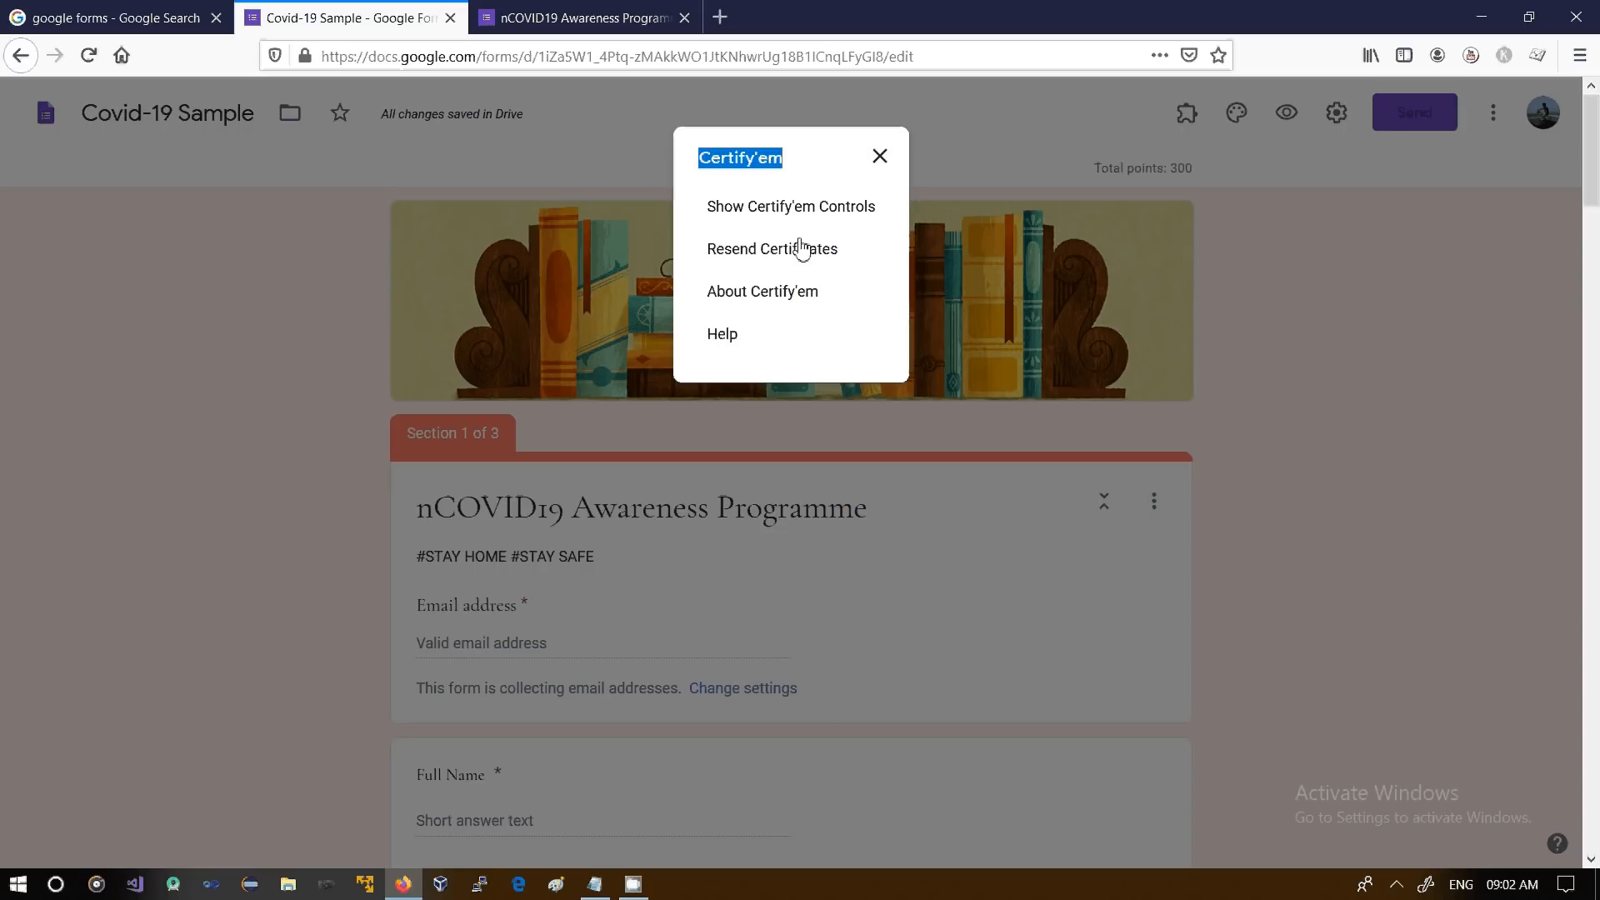
click(732, 219)
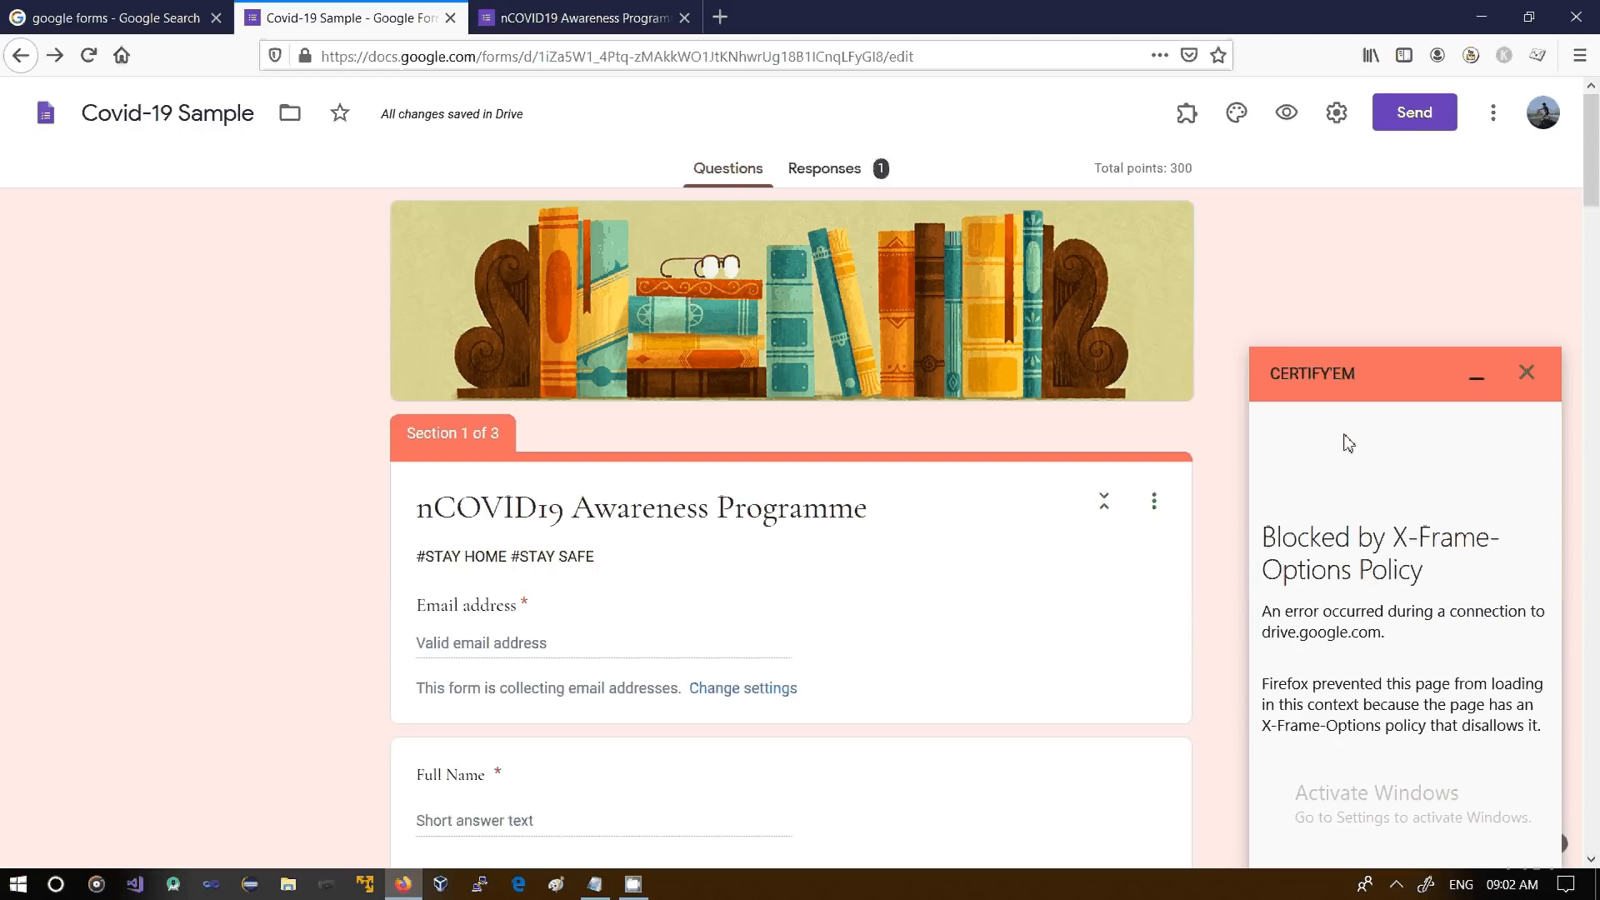
double_click(1395, 550)
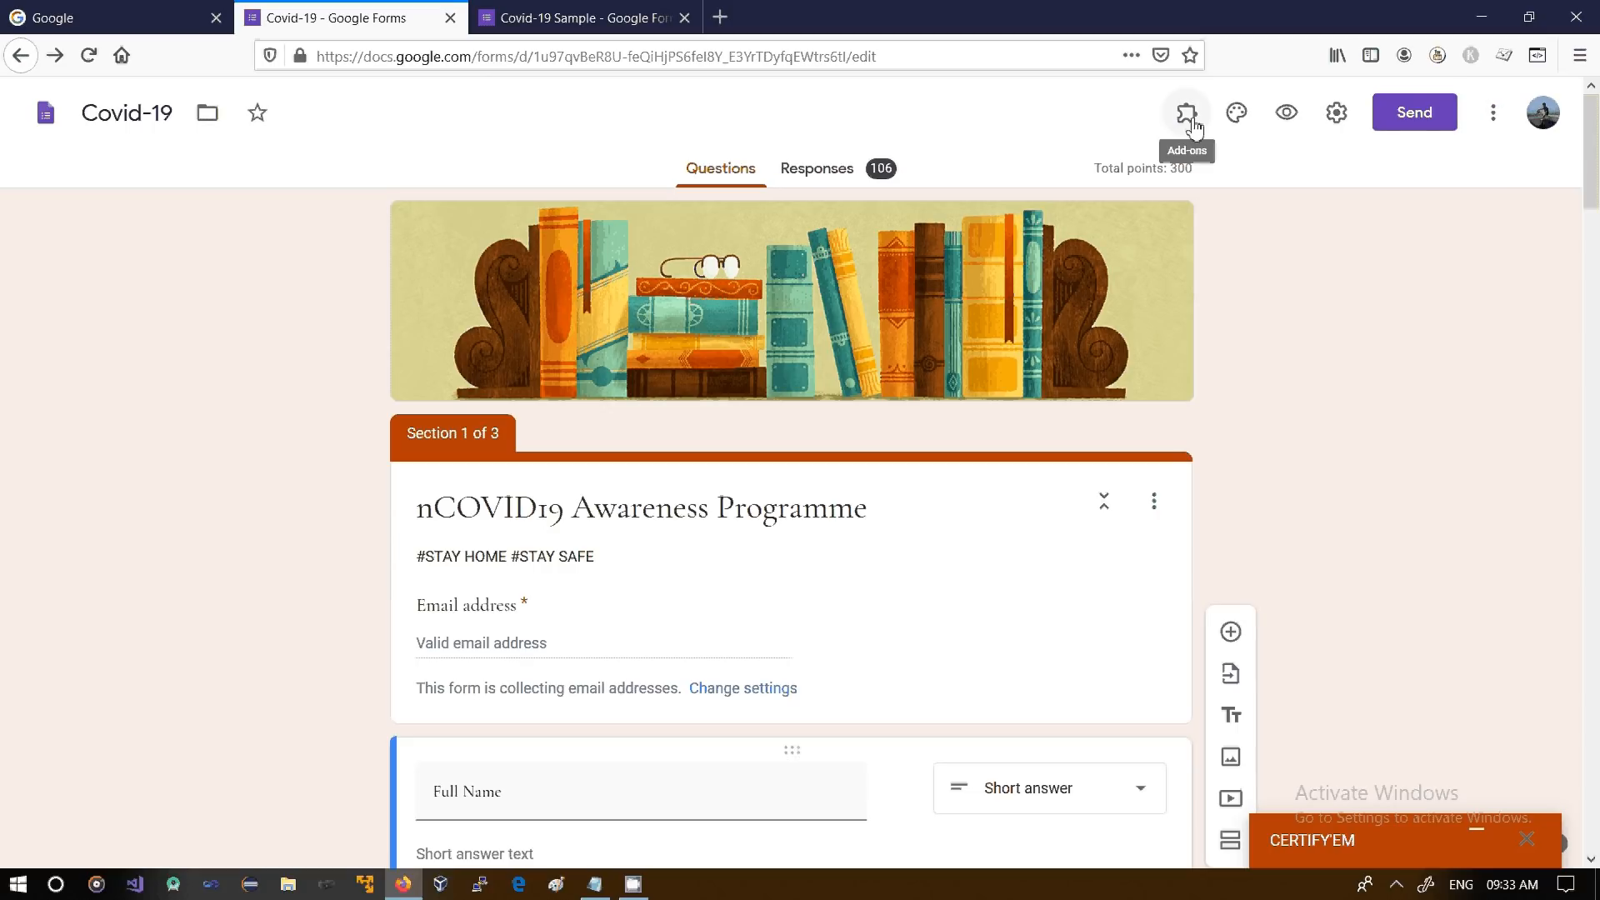
Search the G Suite Marketplace add-ons of the Covid-19 form for Certify'em and open its details page
click(1493, 118)
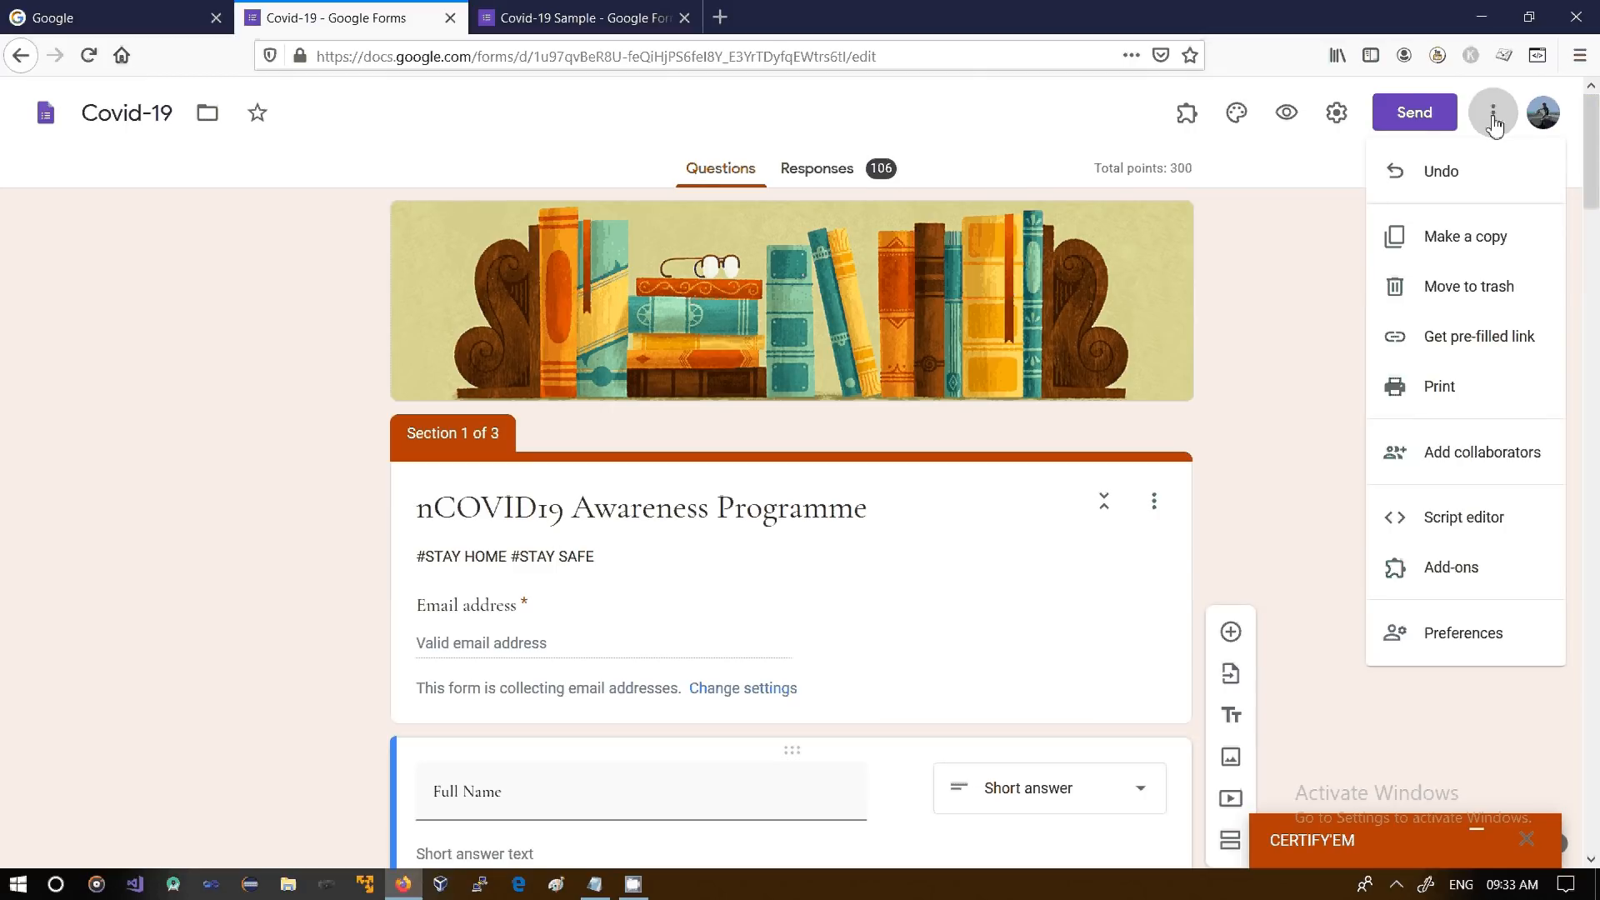
click(1445, 580)
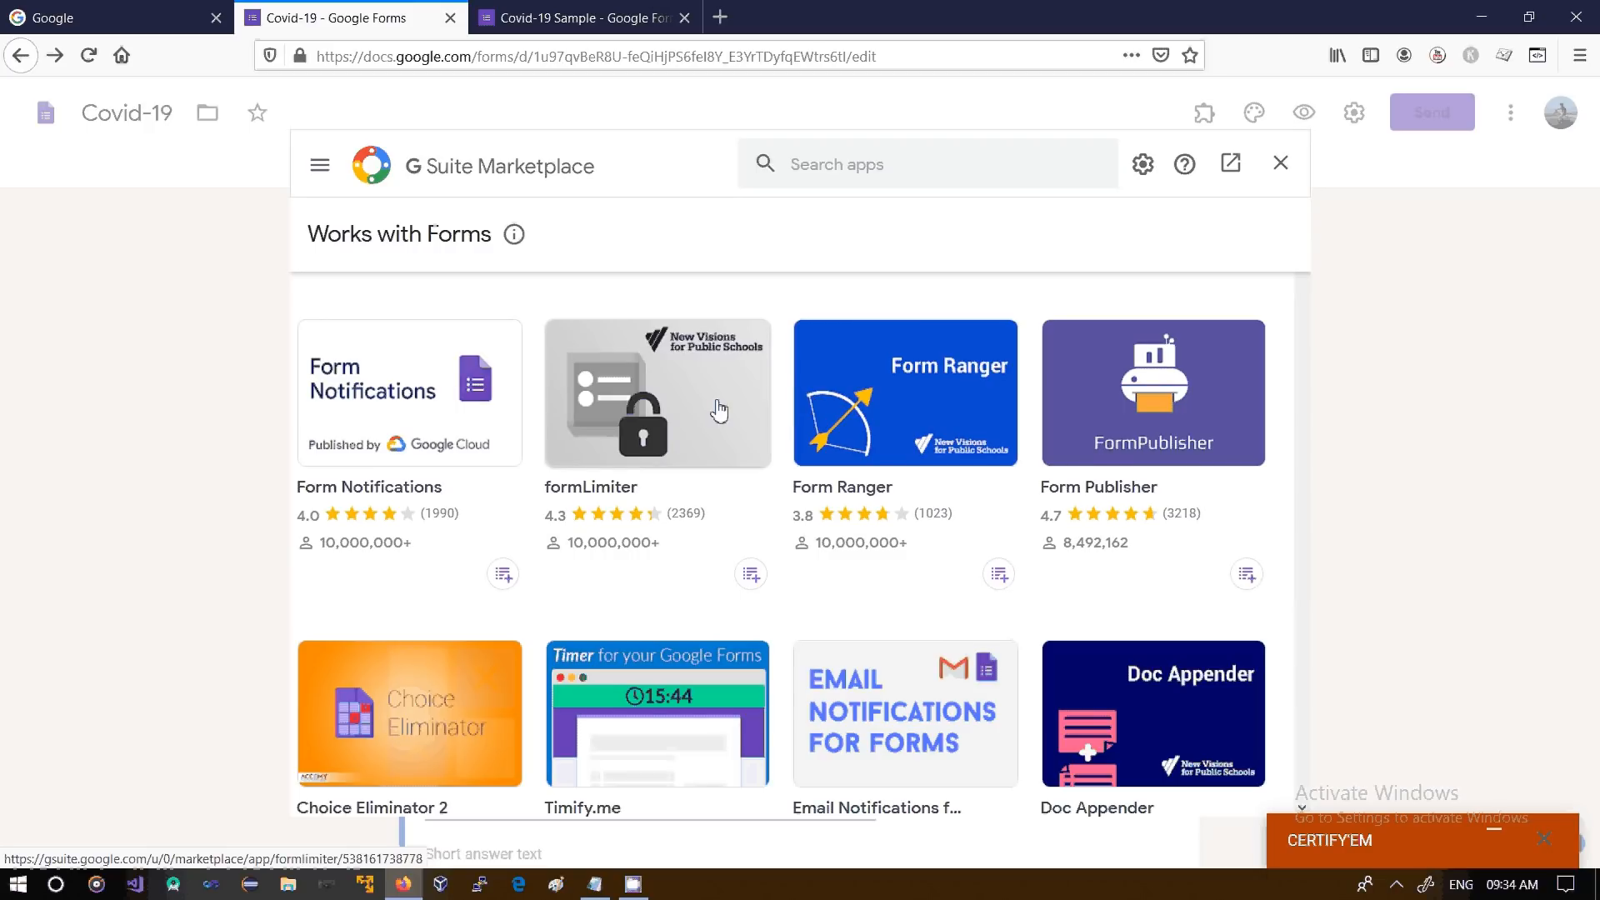
click(833, 158)
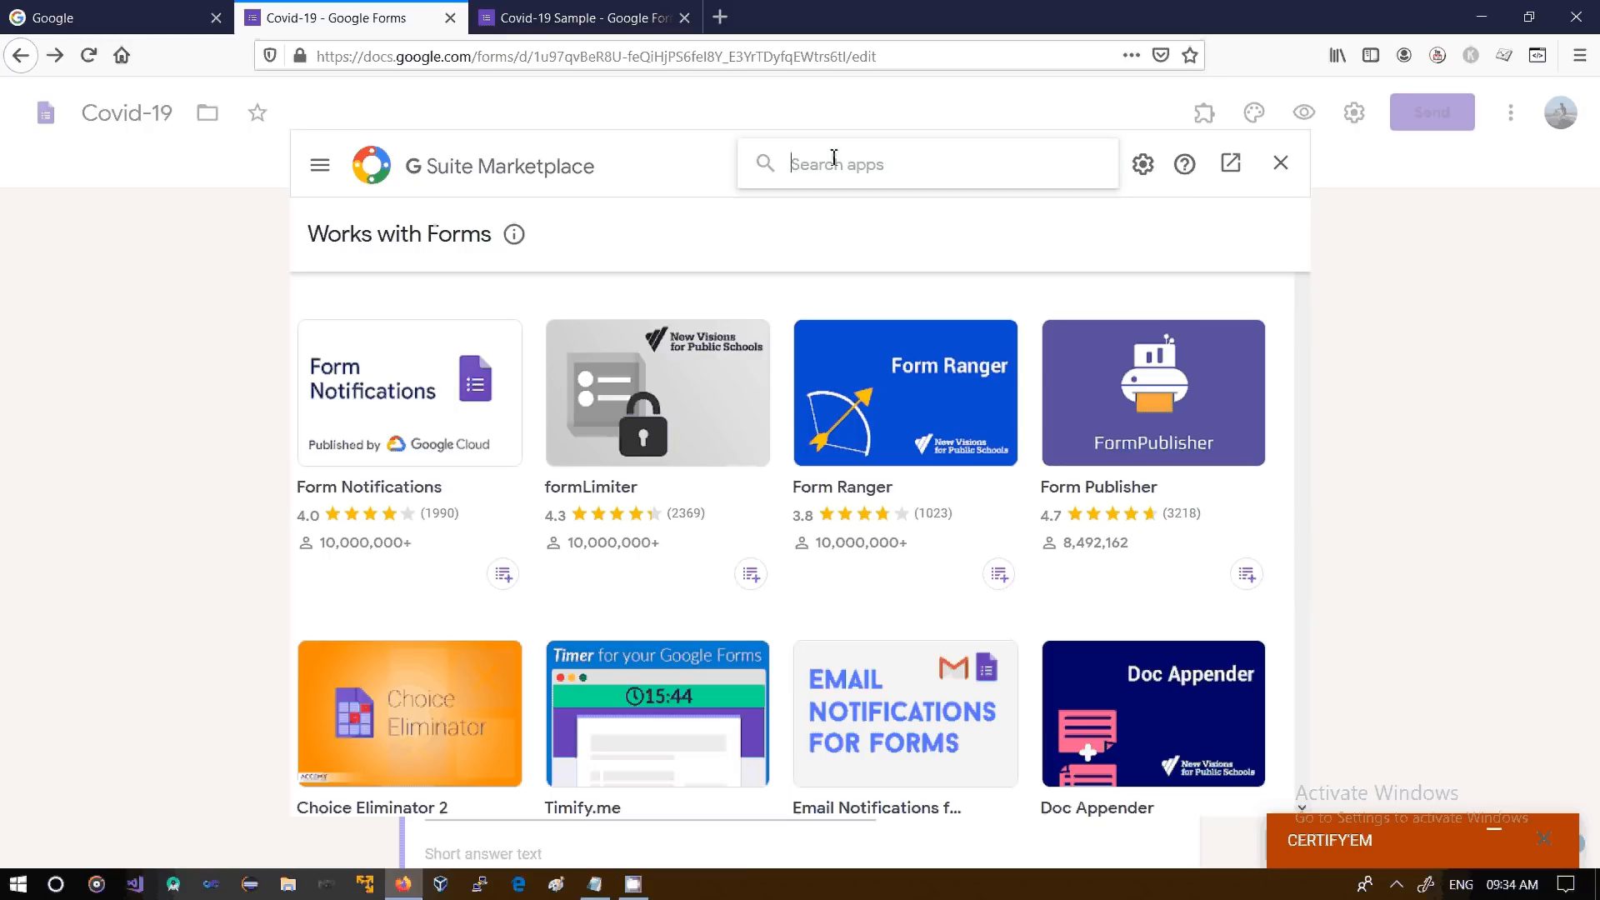
text(cert)
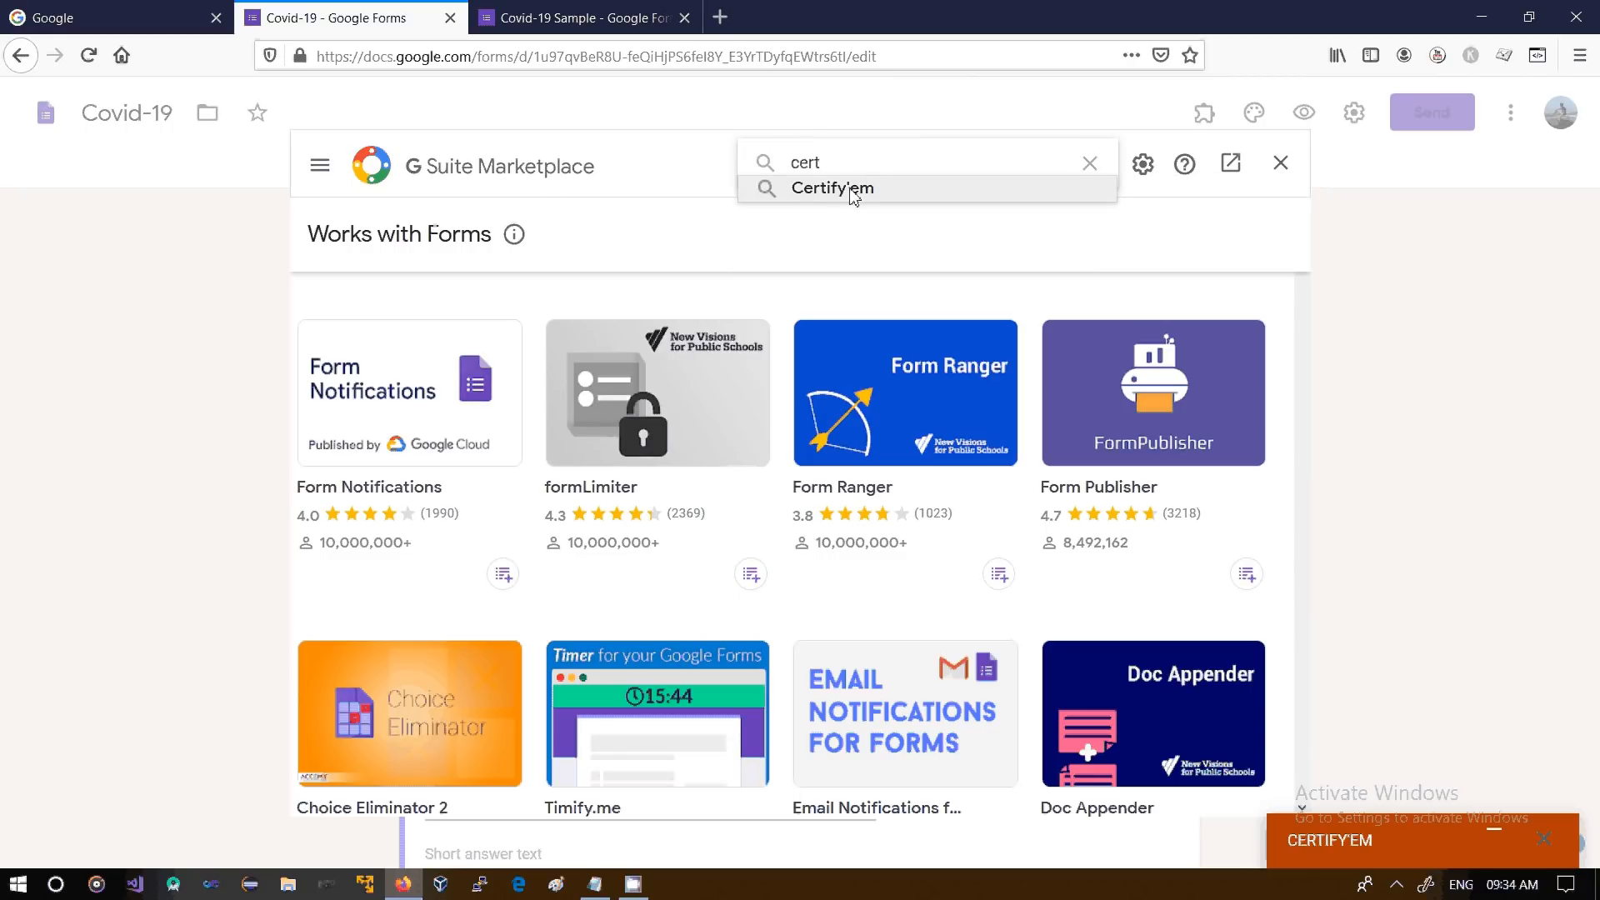
click(851, 191)
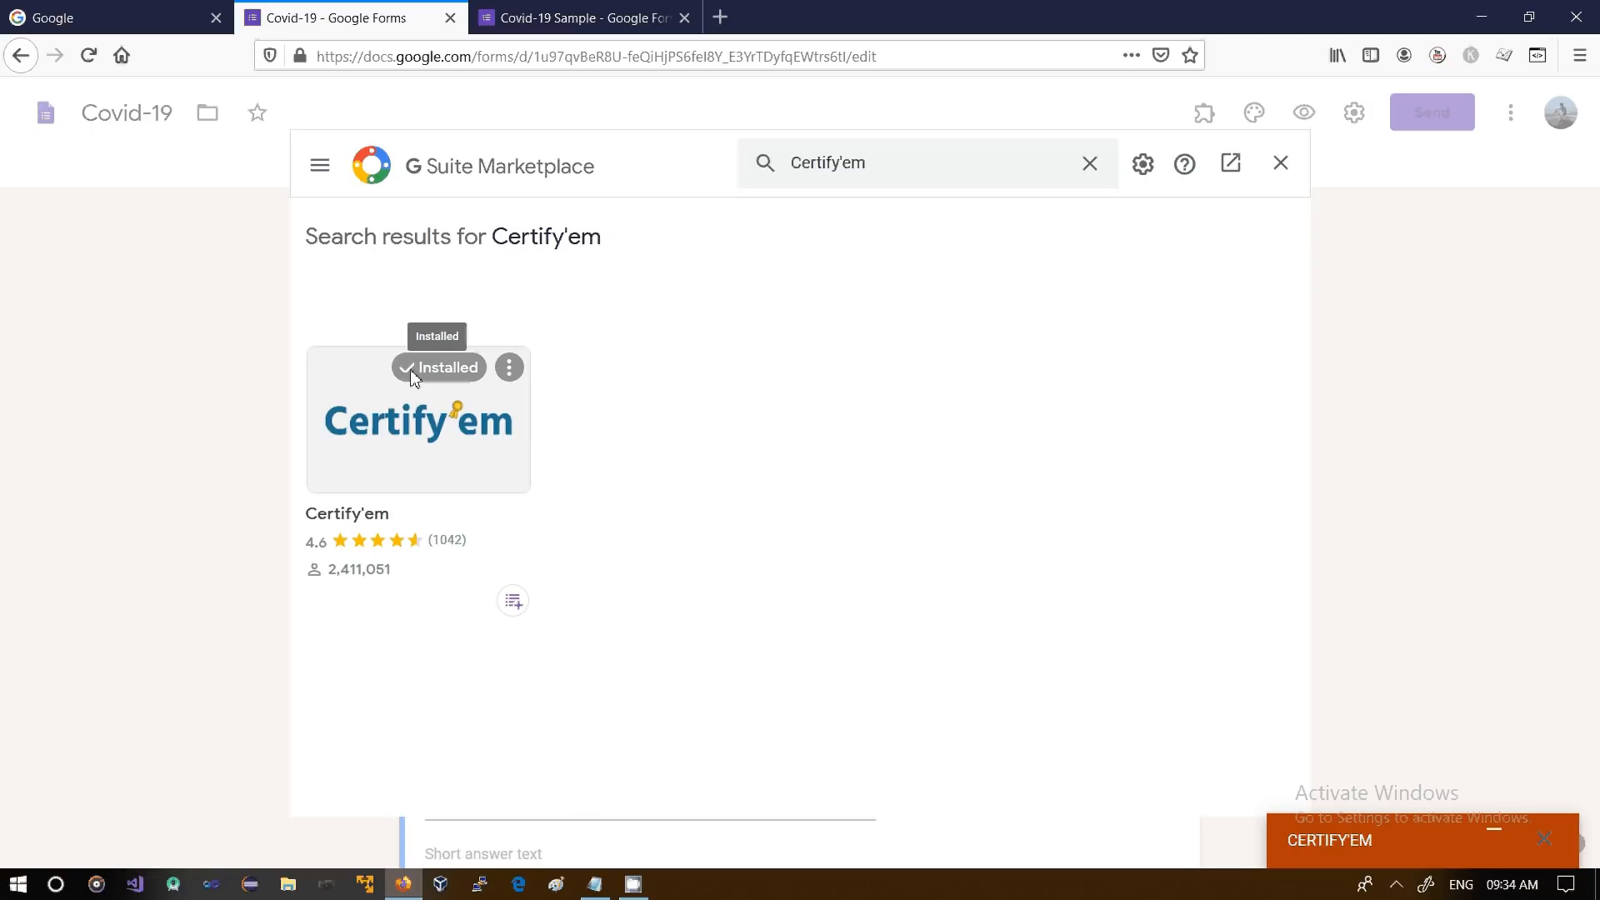
click(425, 417)
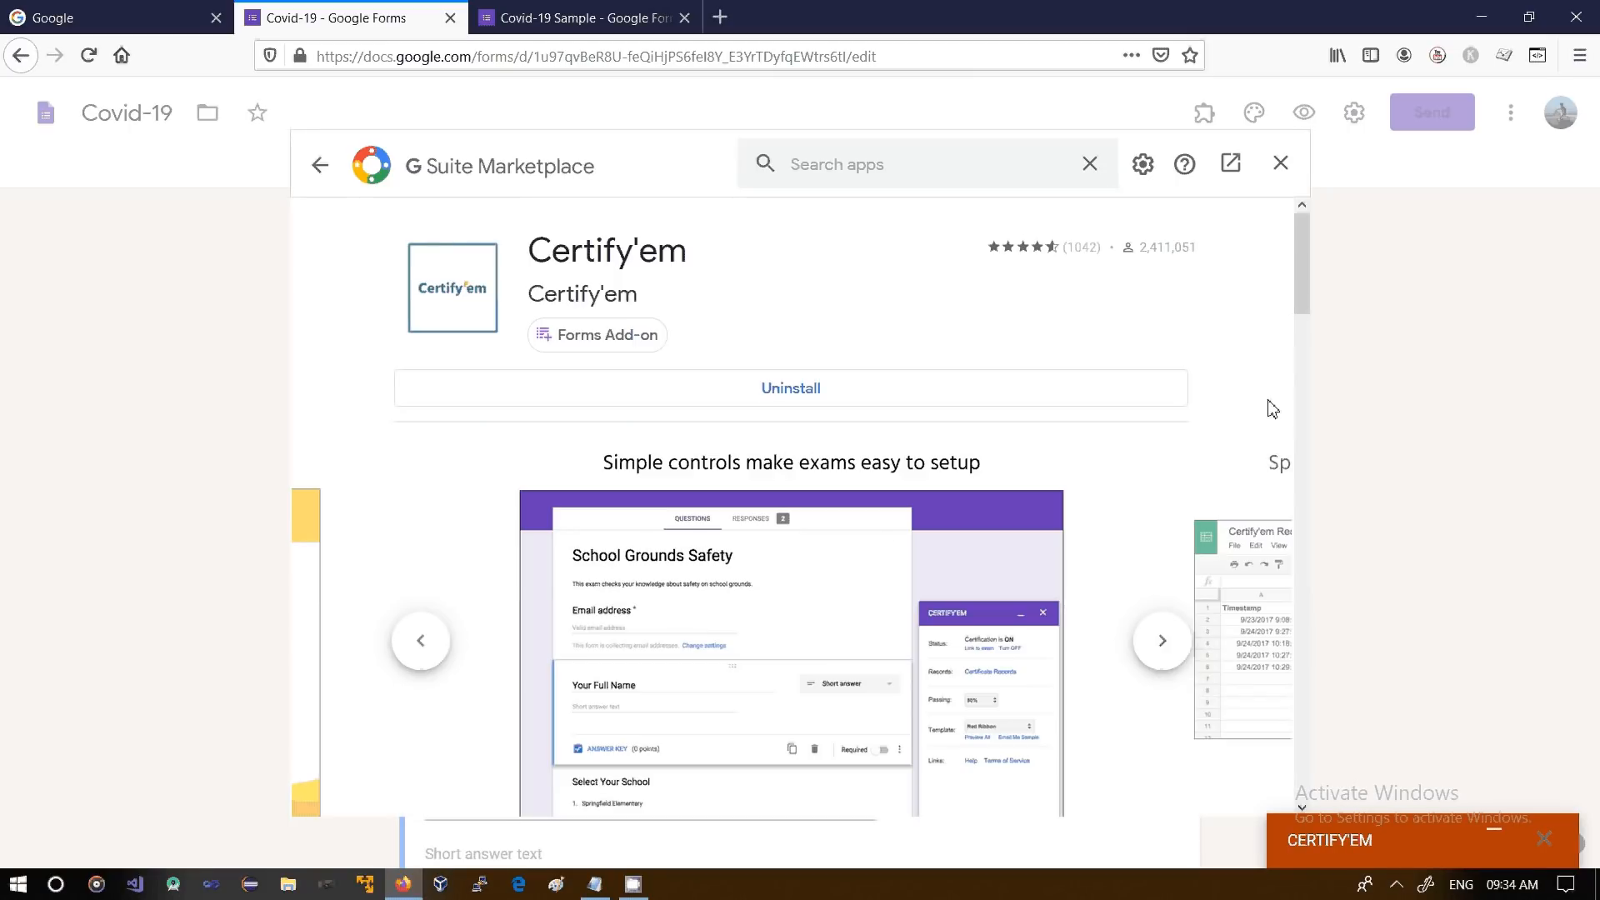
Browse the Certify'em preview images and name on its details page, and close the marketplace
mouse_move(1297, 273)
mouse_down()
mouse_move(1320, 764)
mouse_move(1303, 255)
mouse_up()
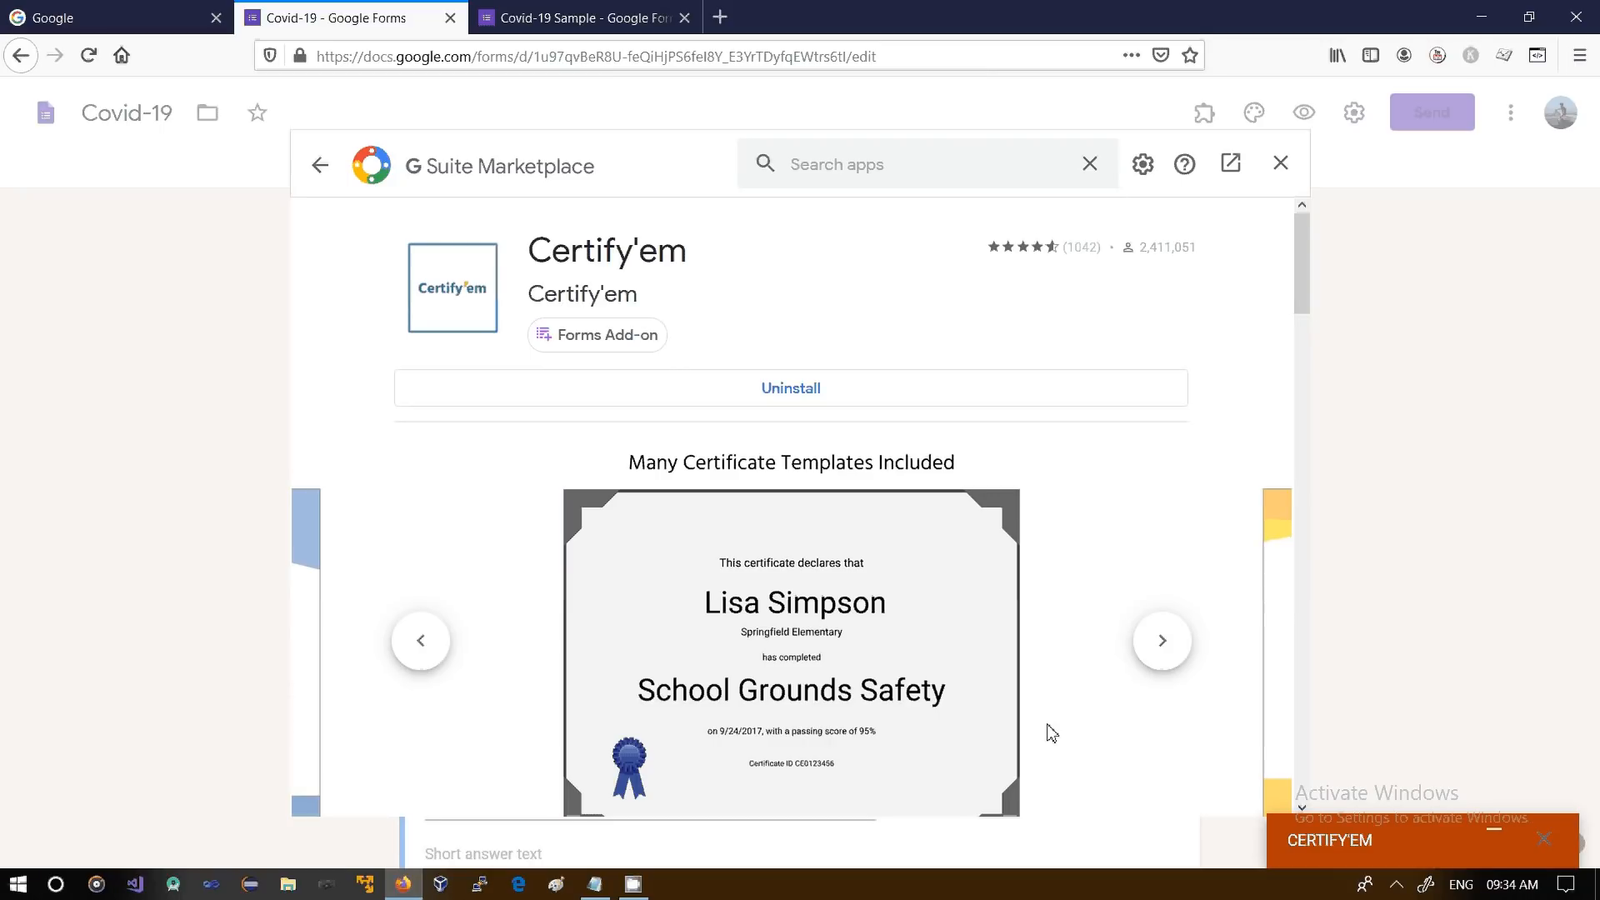
click(416, 658)
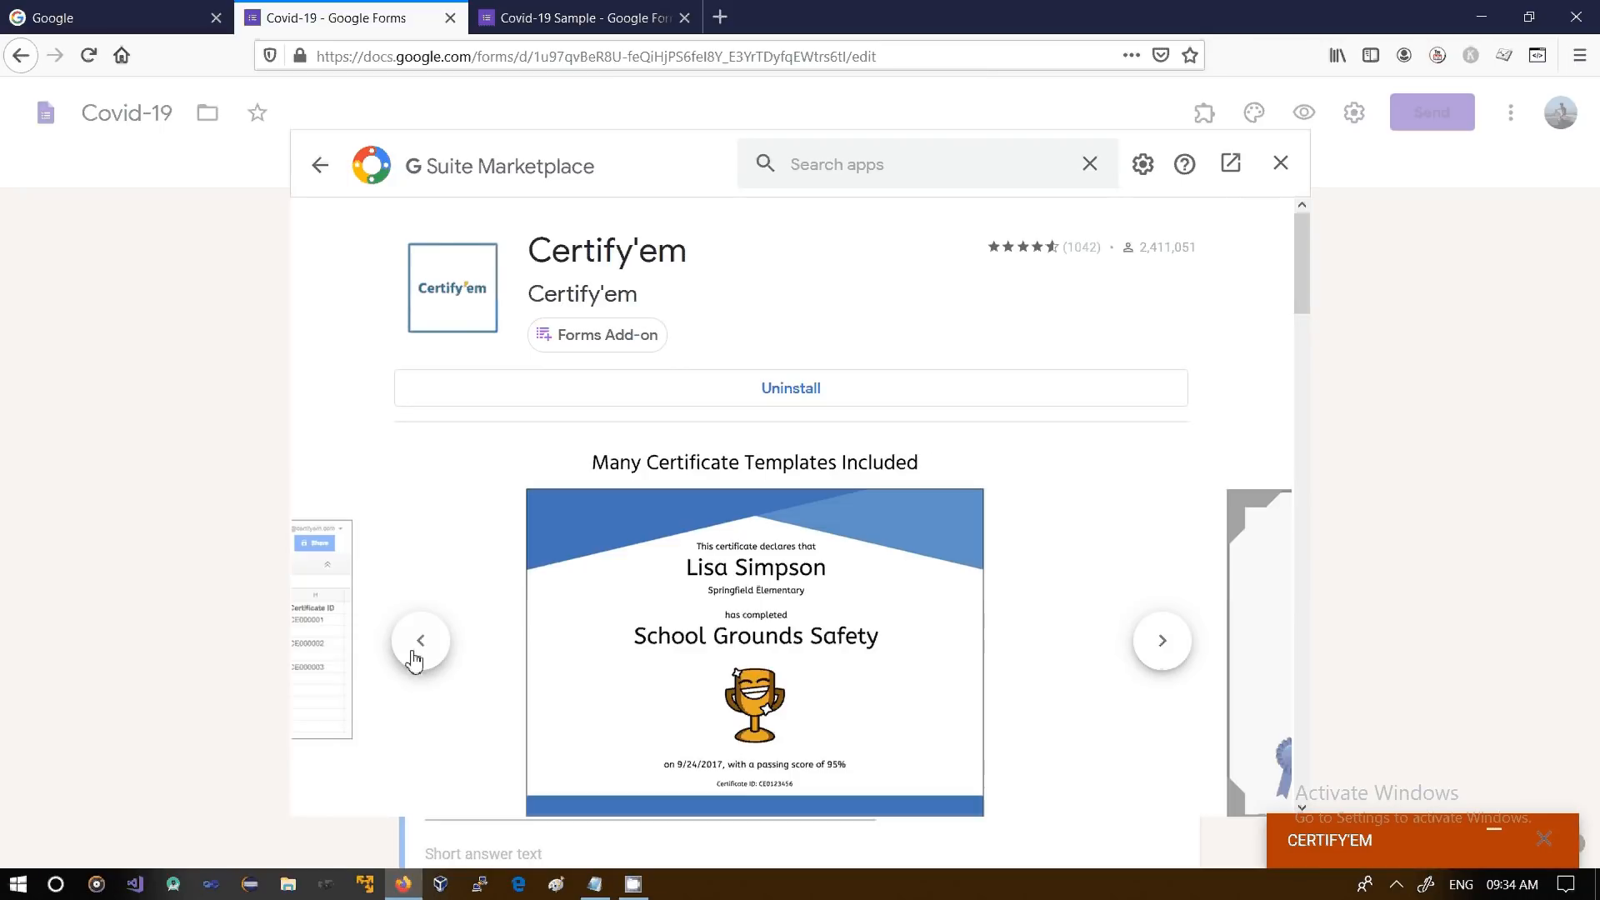
click(416, 658)
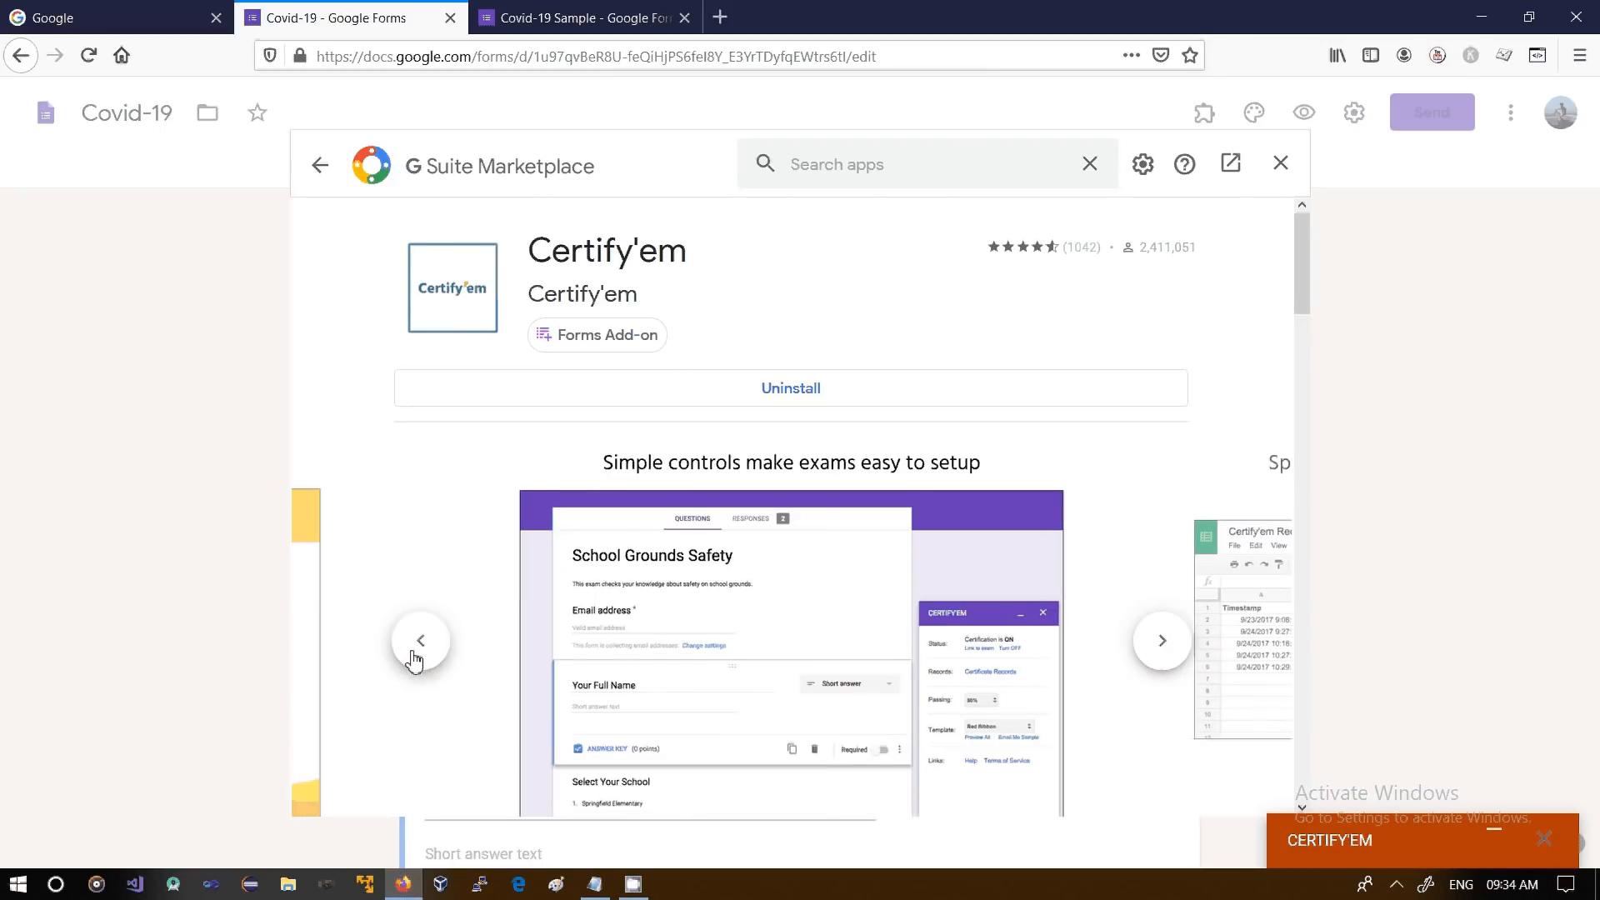
click(415, 658)
click(415, 658)
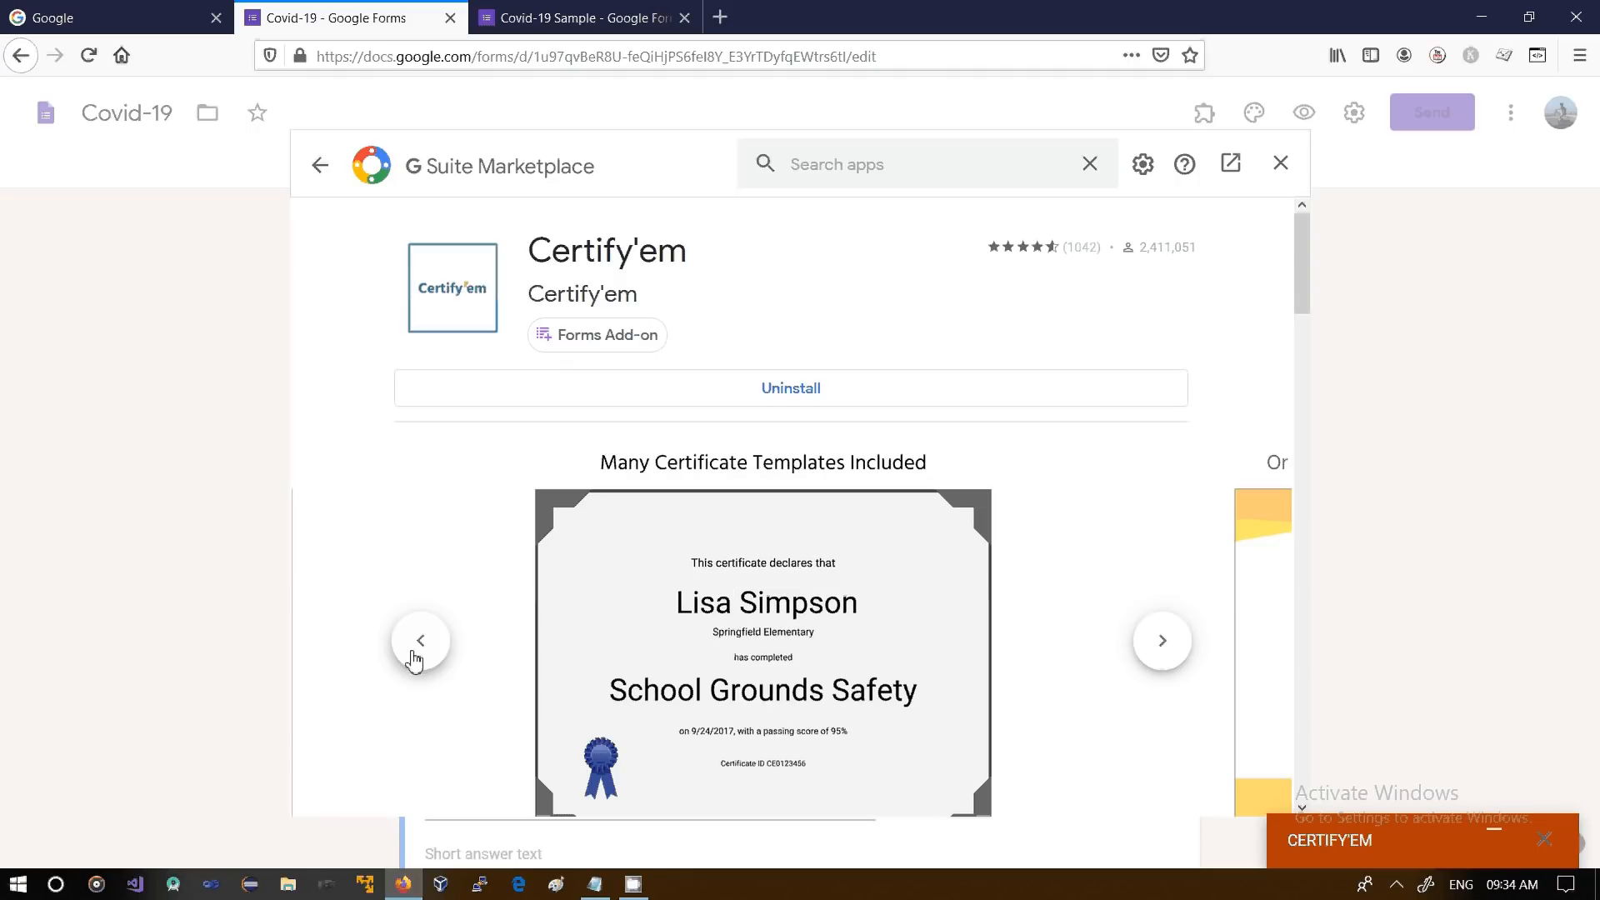
click(415, 658)
click(415, 659)
click(416, 658)
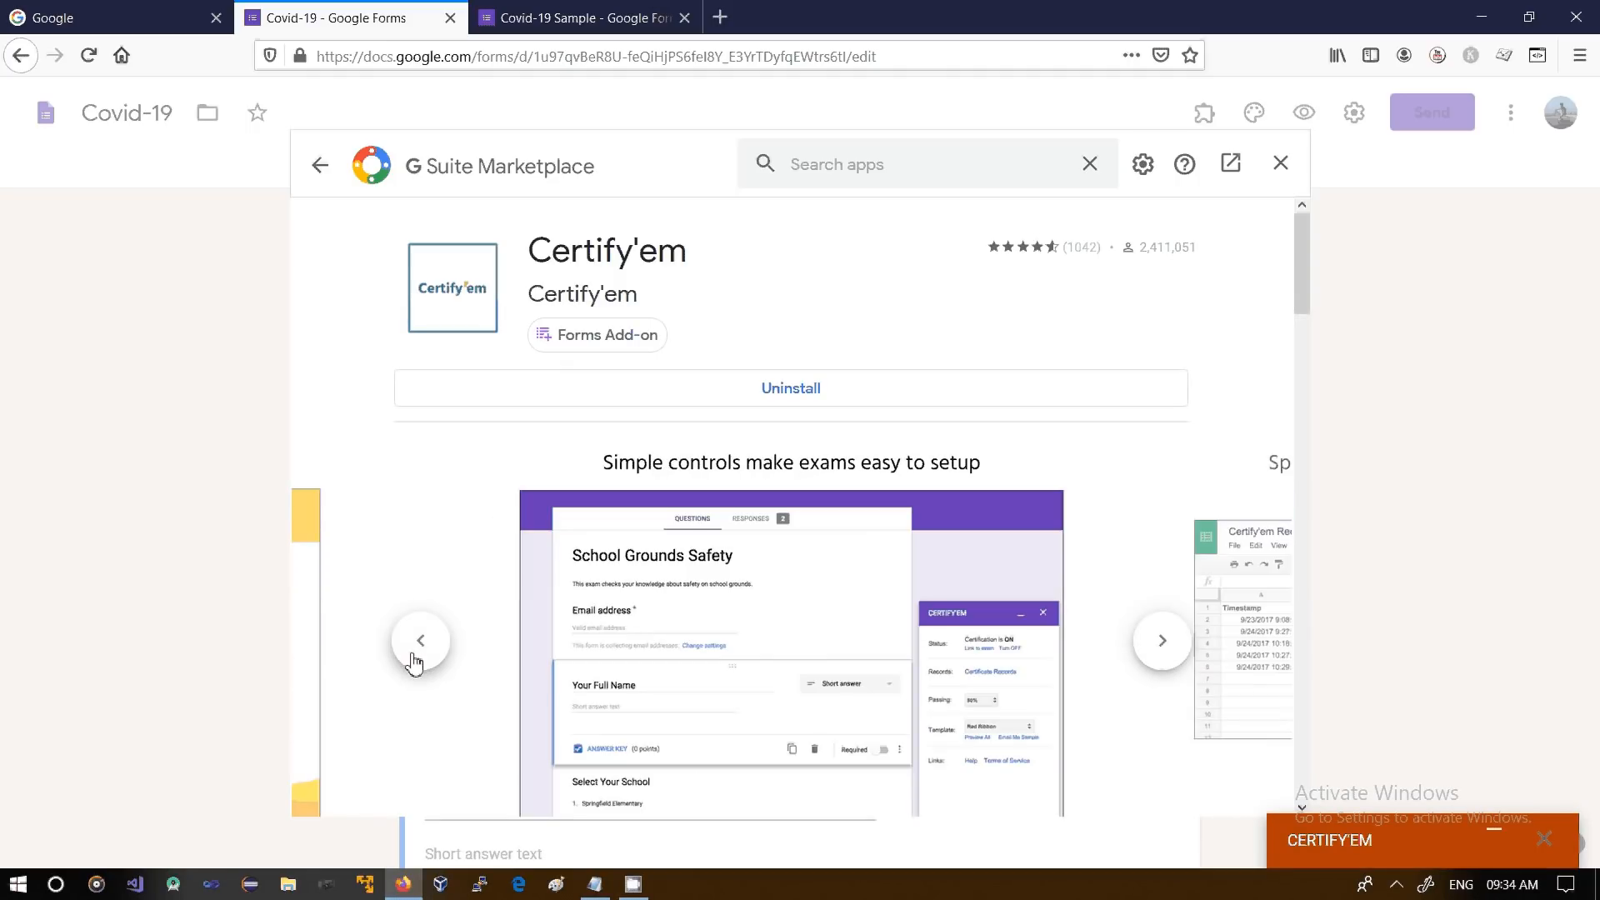
click(415, 658)
click(416, 658)
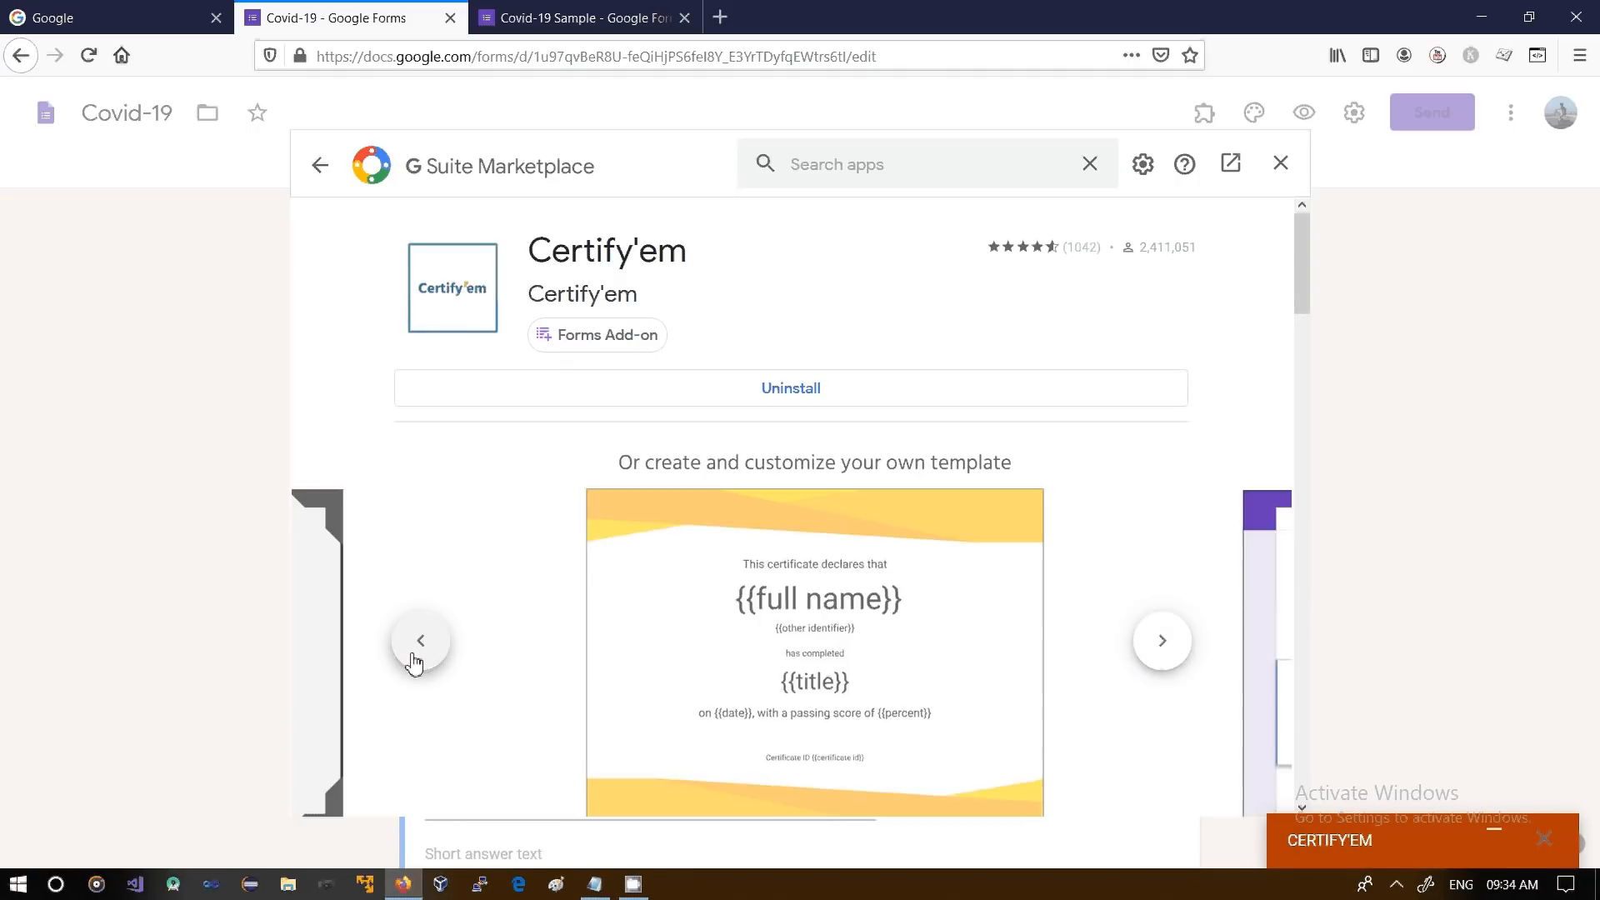
click(415, 658)
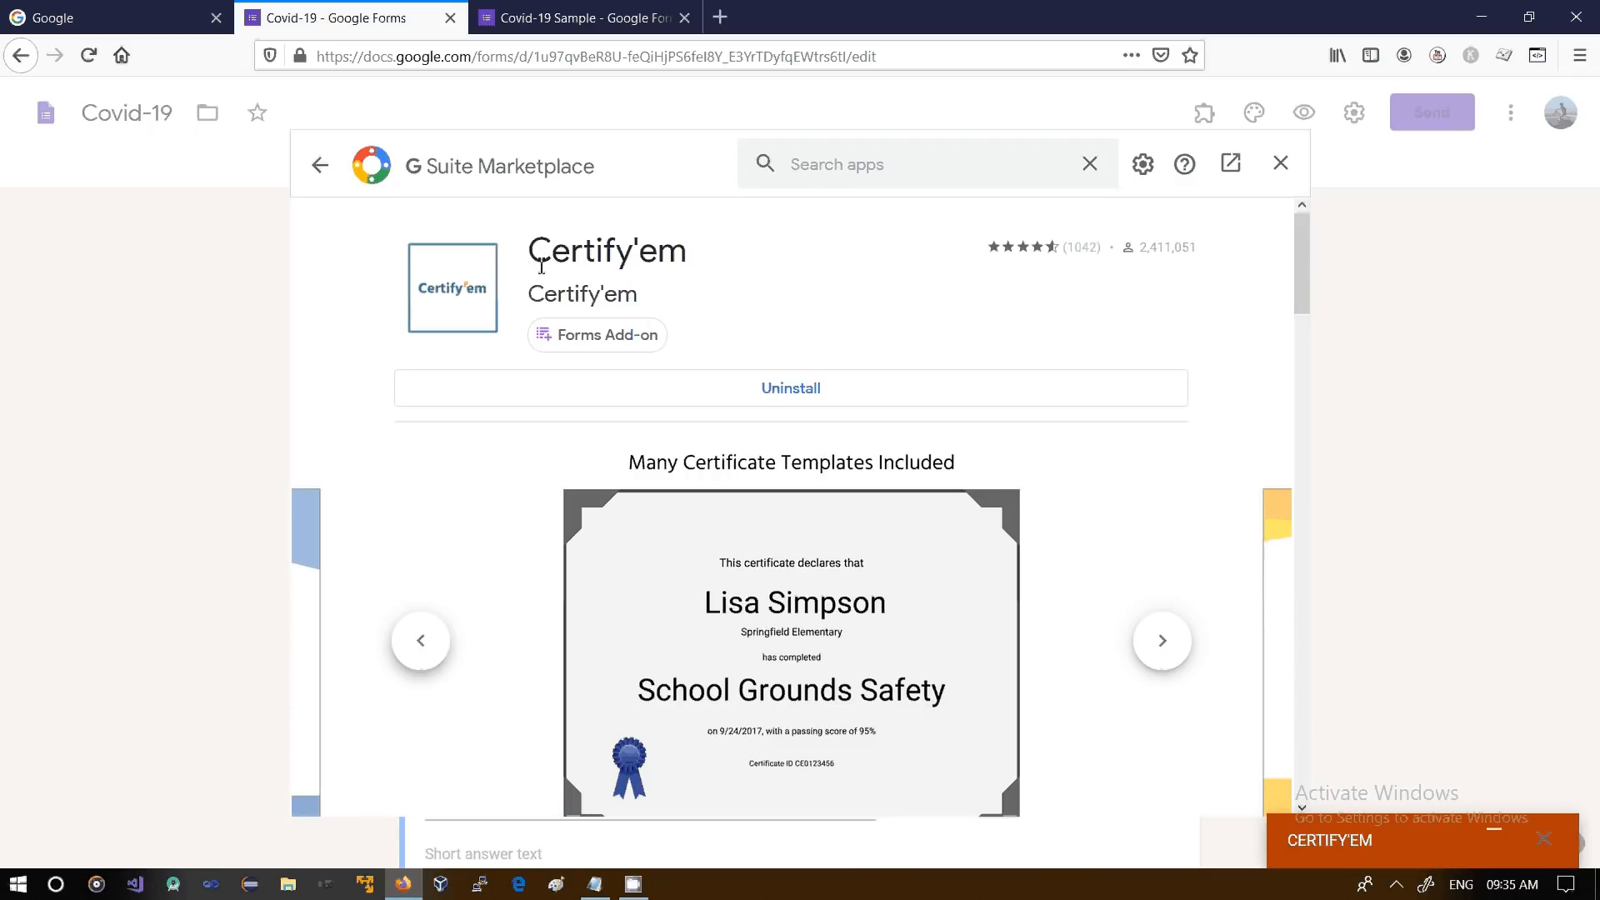
drag(531, 265, 658, 285)
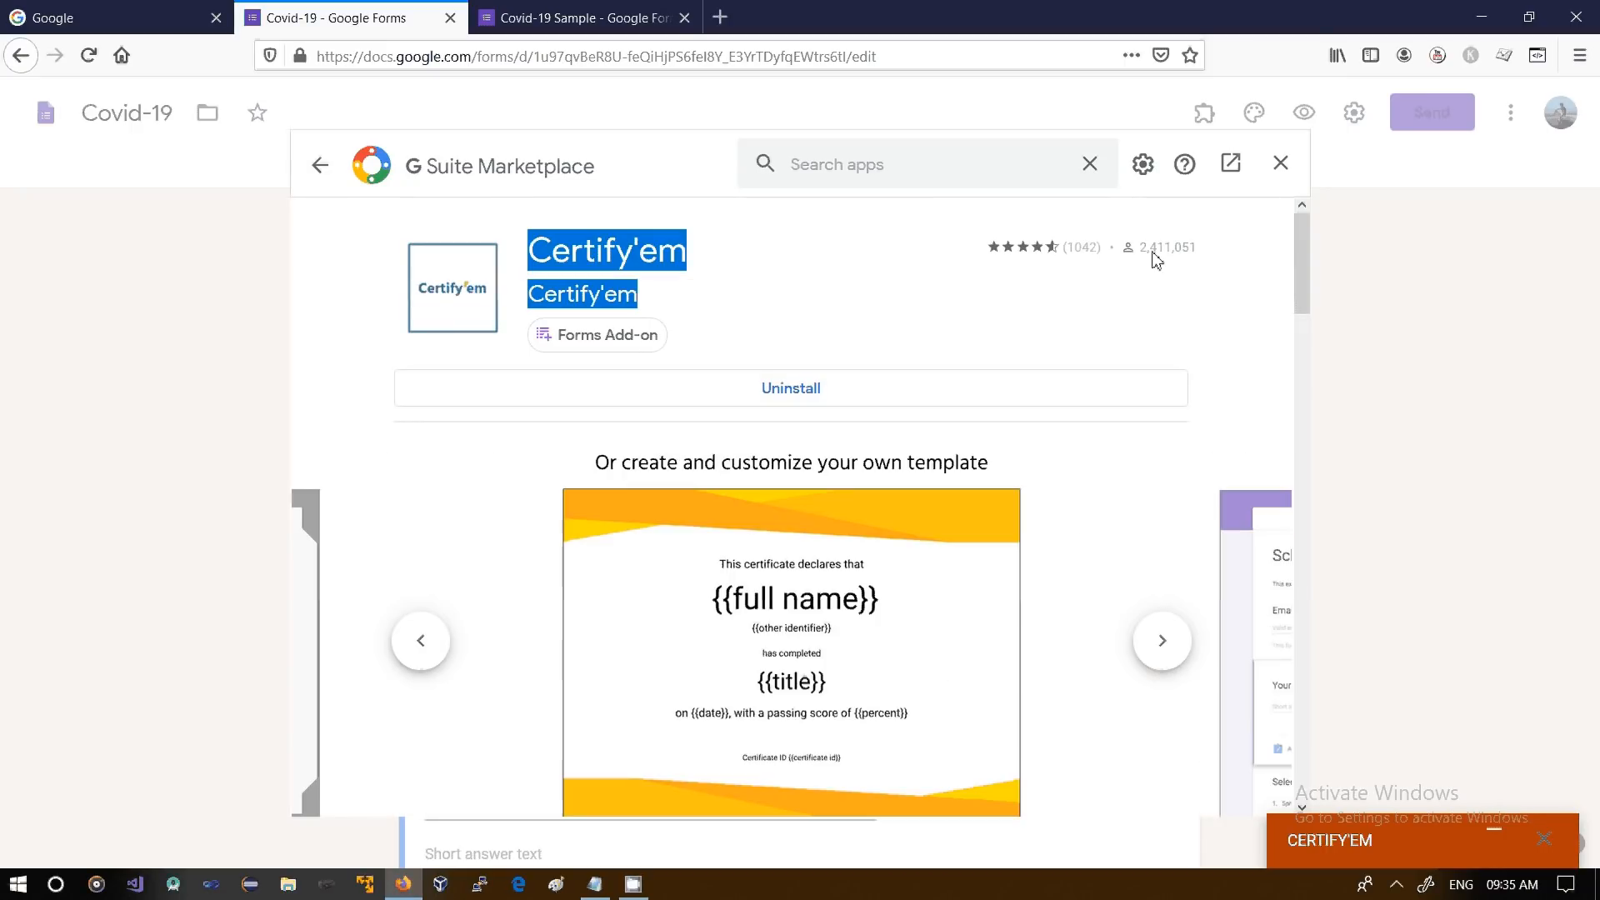
click(1283, 165)
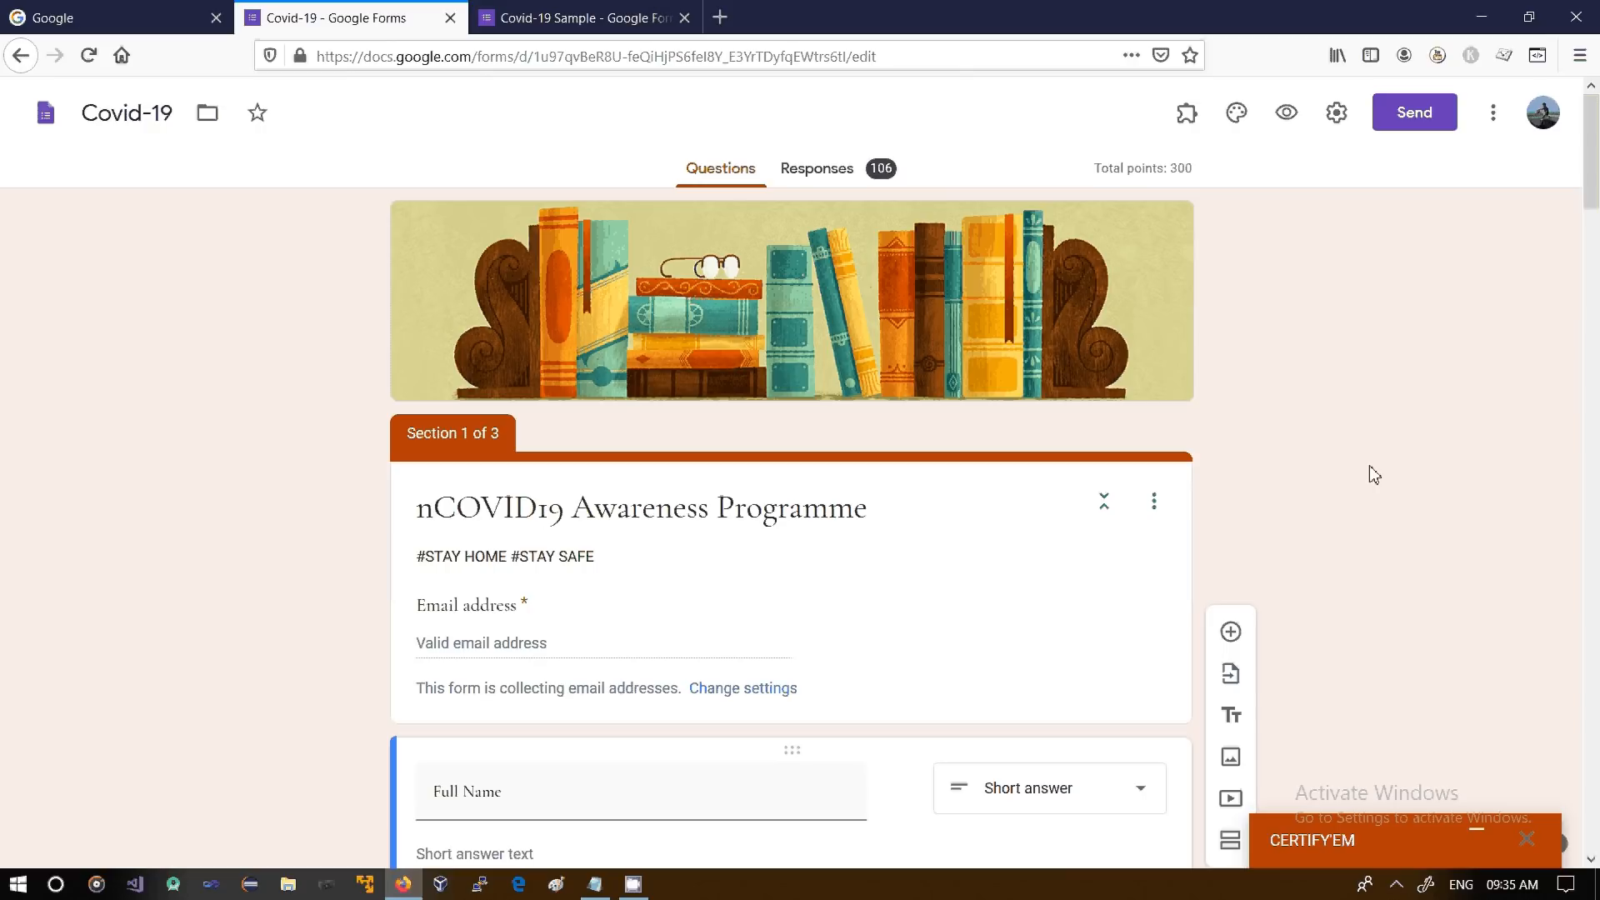
Expand the minimized Certify'em controls and turn certification on for the Covid-19 form
click(1187, 117)
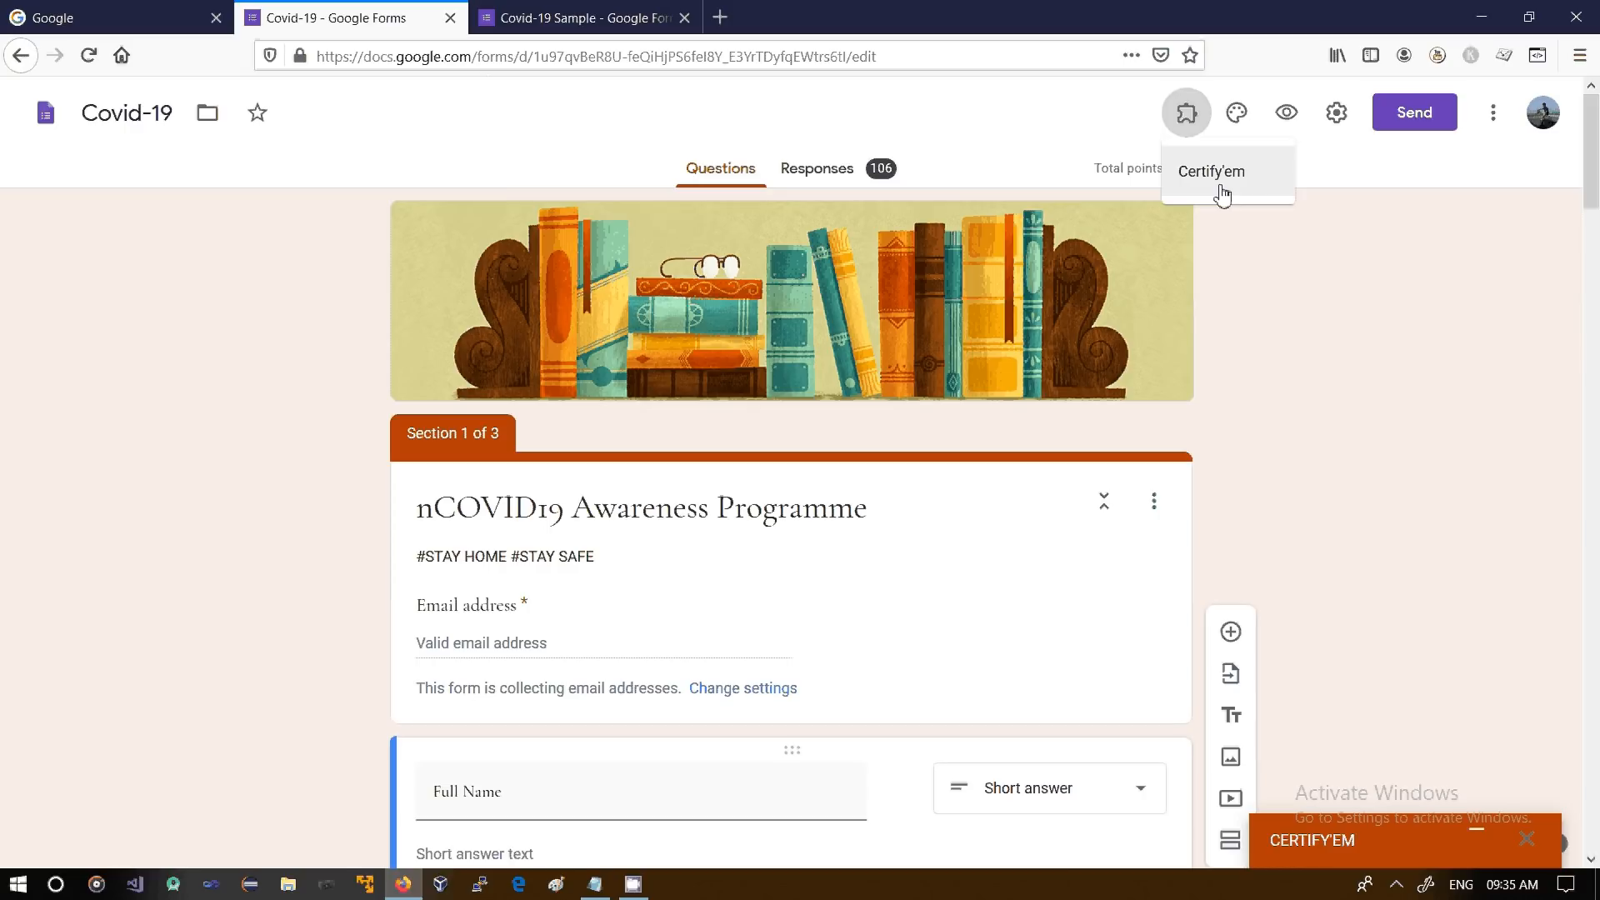
click(1347, 840)
click(1450, 847)
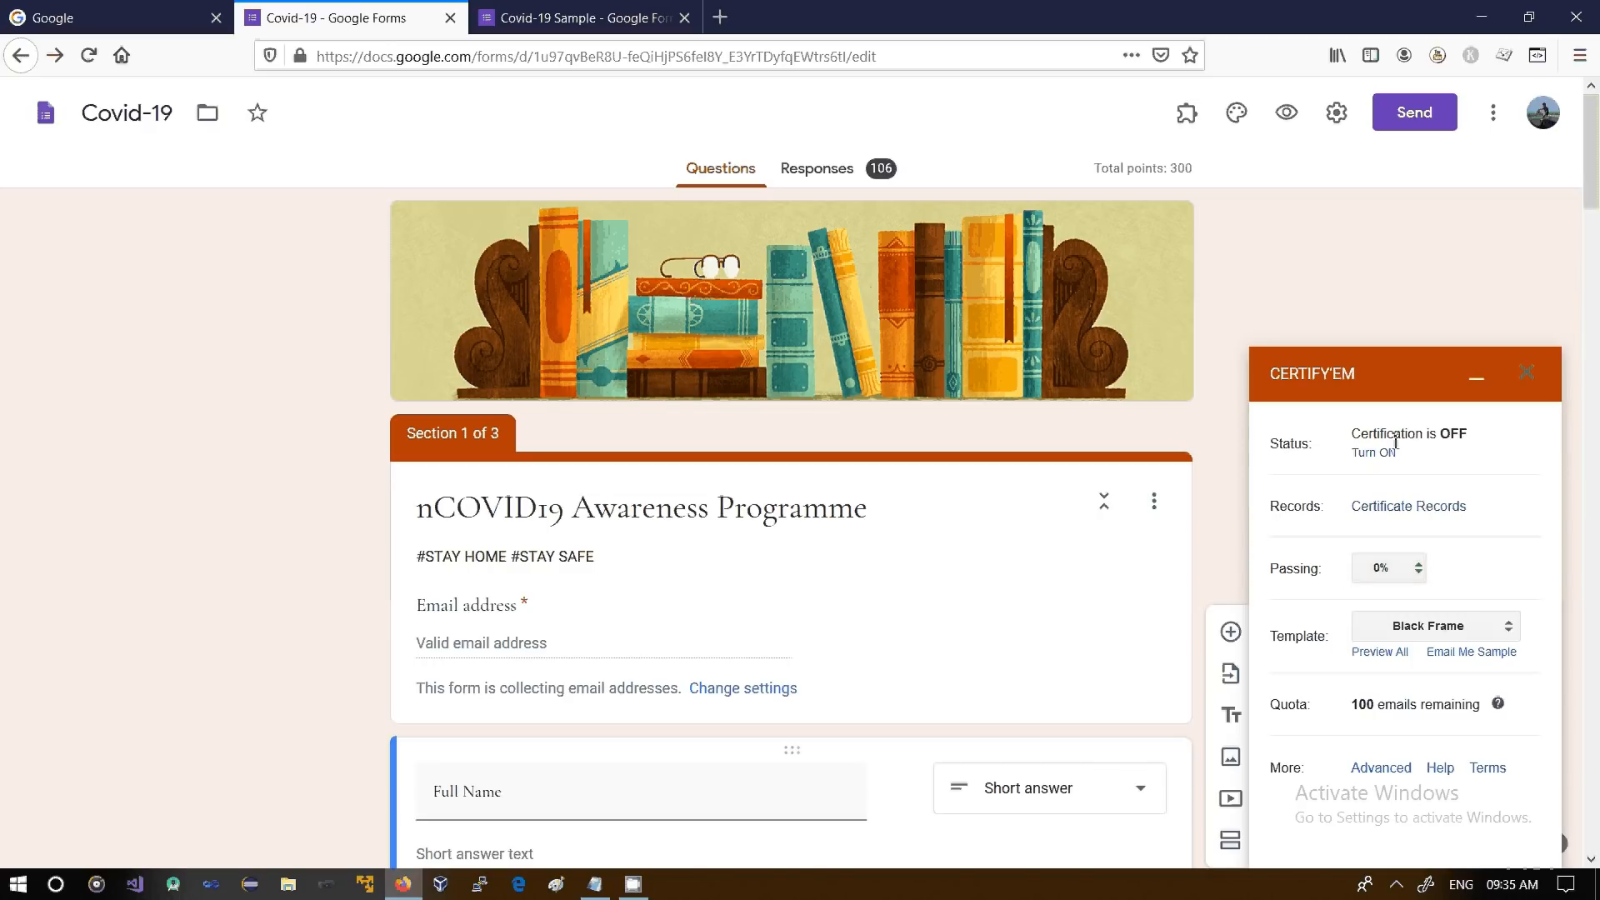
drag(1395, 442, 1465, 437)
click(1382, 458)
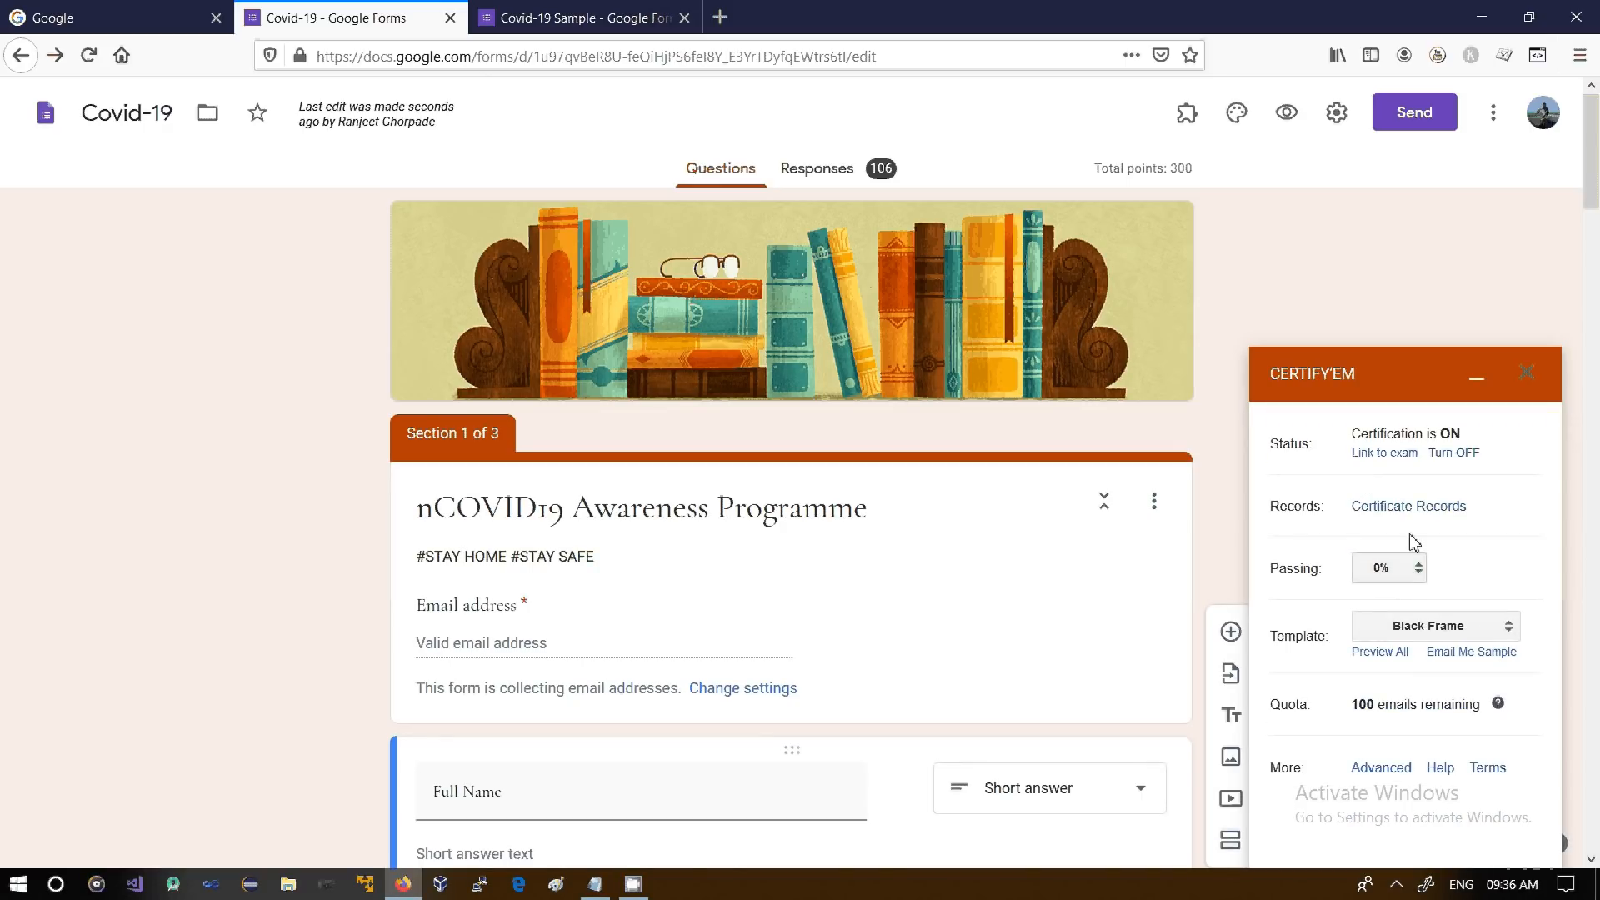
drag(1382, 434, 1461, 433)
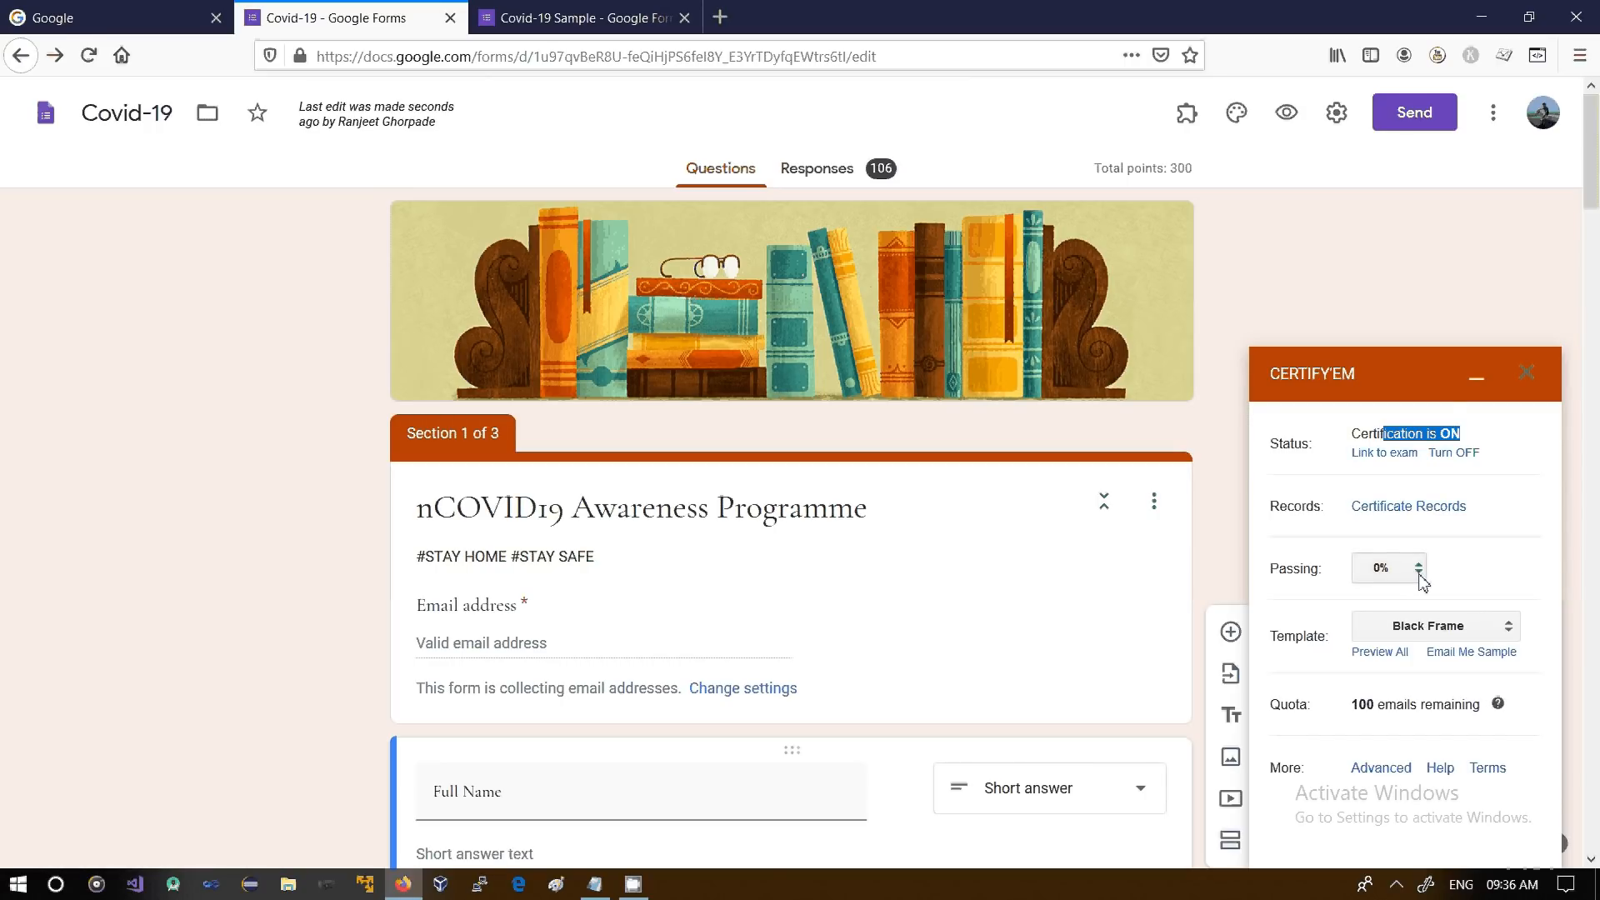
Set the Certify'em passing score to 80% and look over the available certificate templates and the email quota
click(1420, 575)
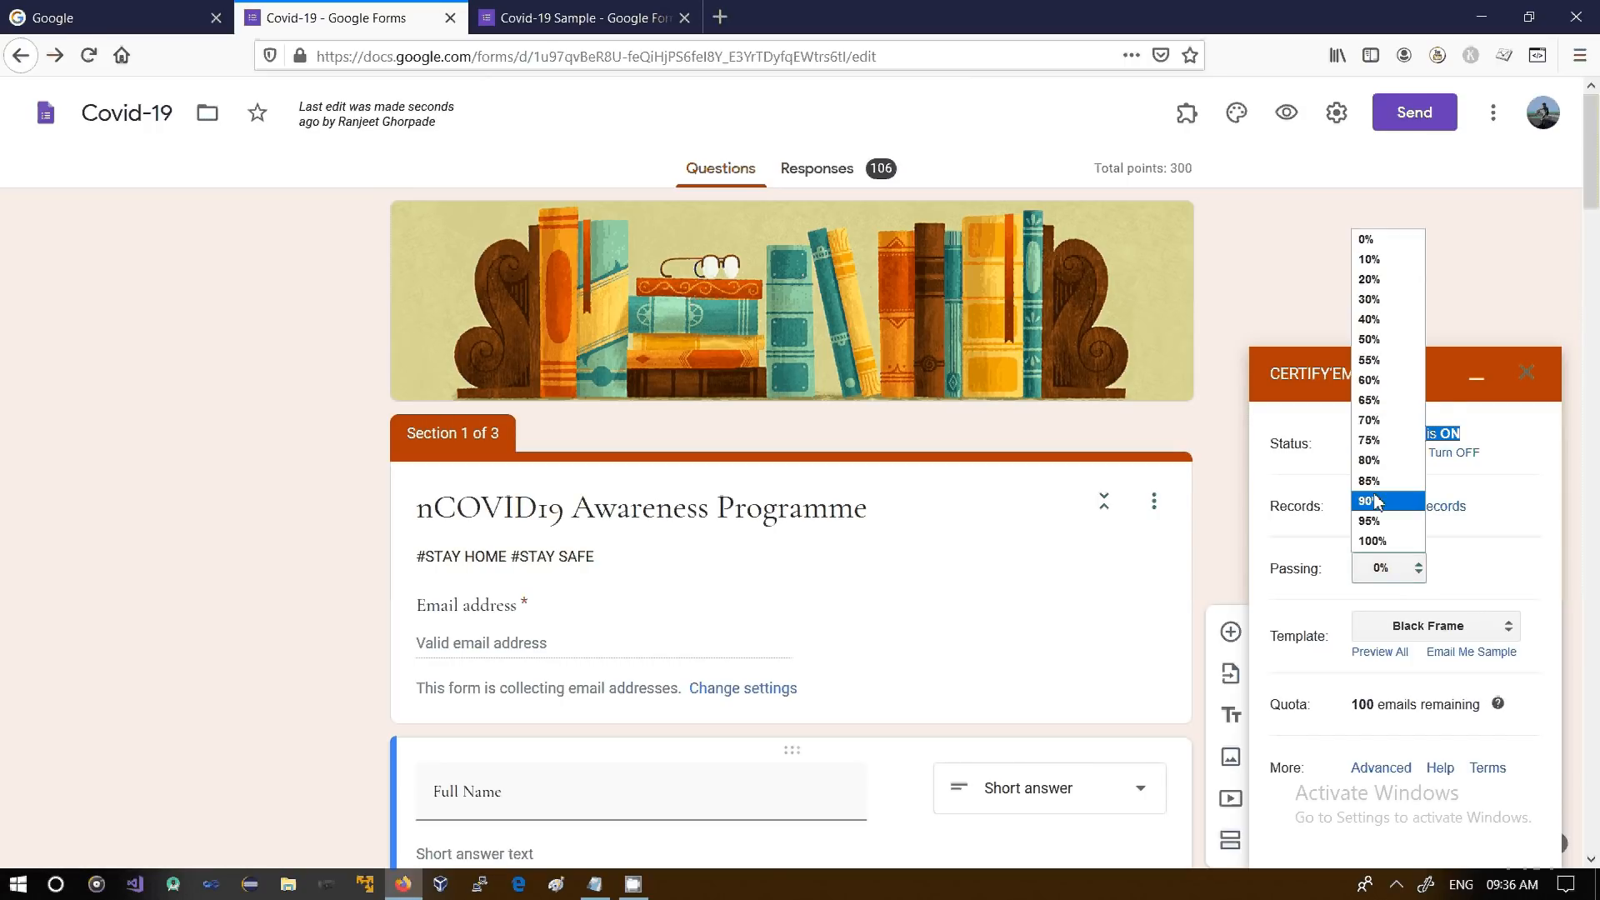
click(1369, 460)
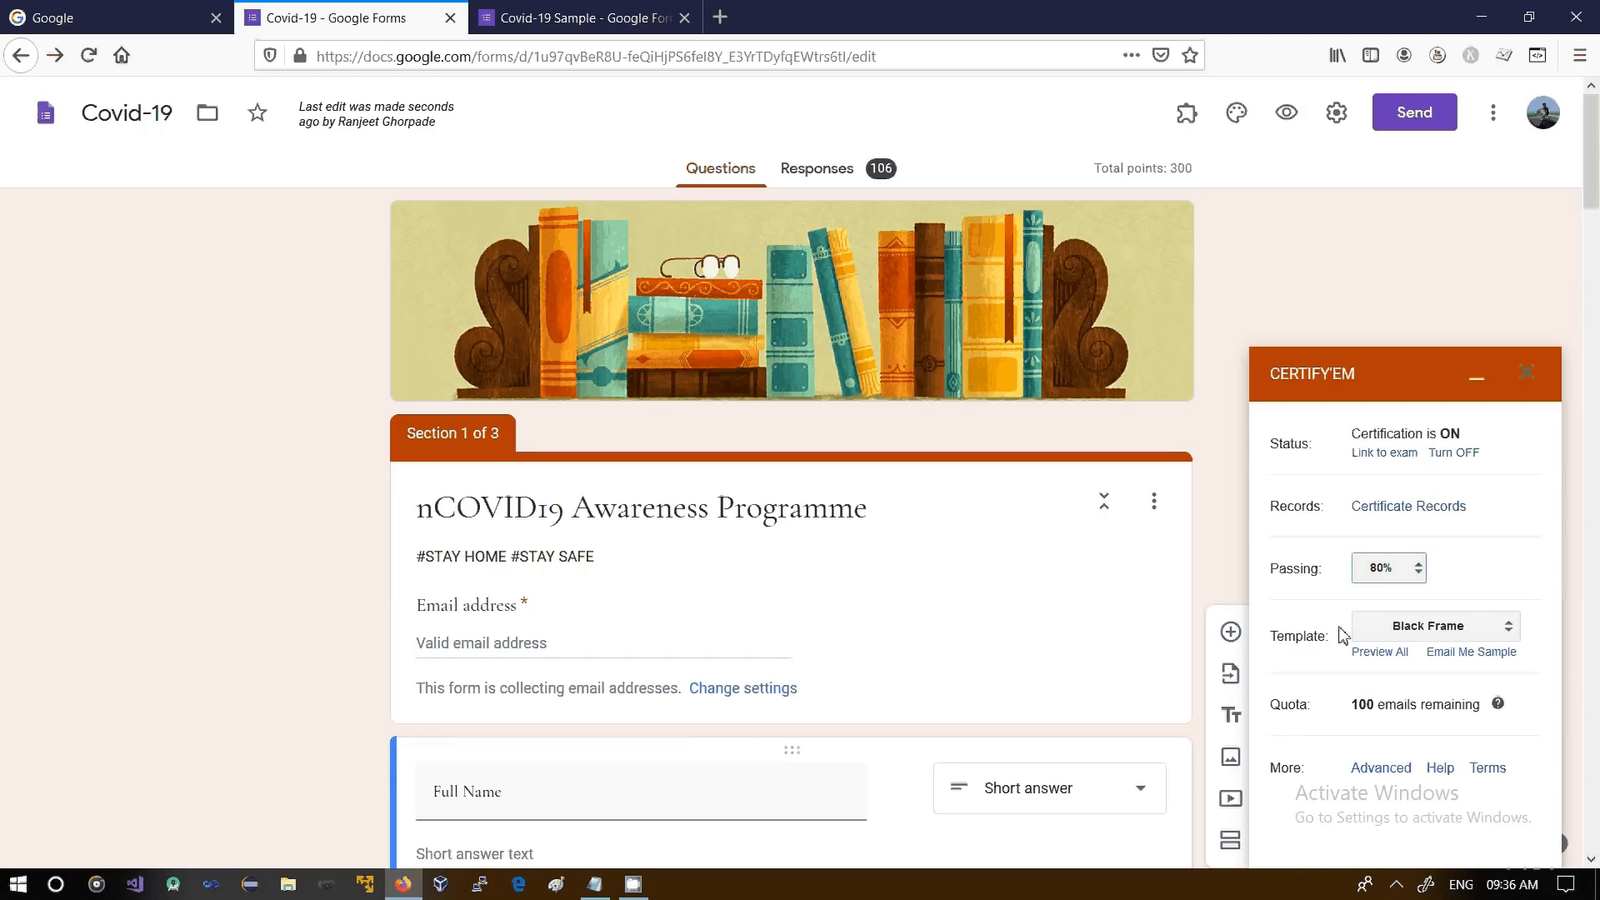
click(1497, 623)
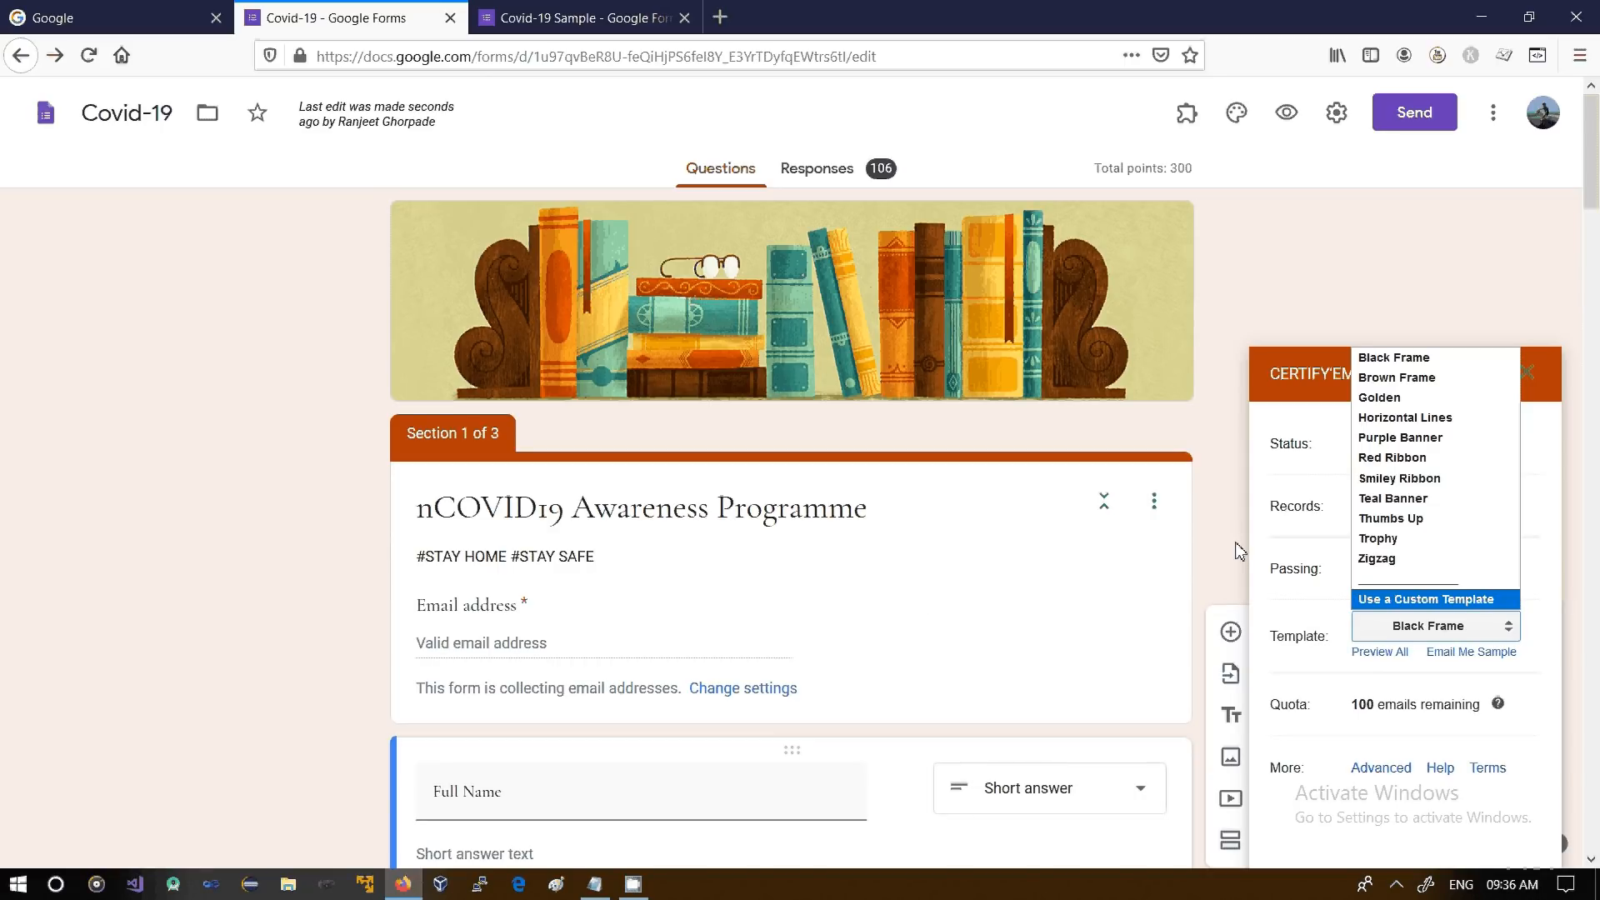
click(1290, 710)
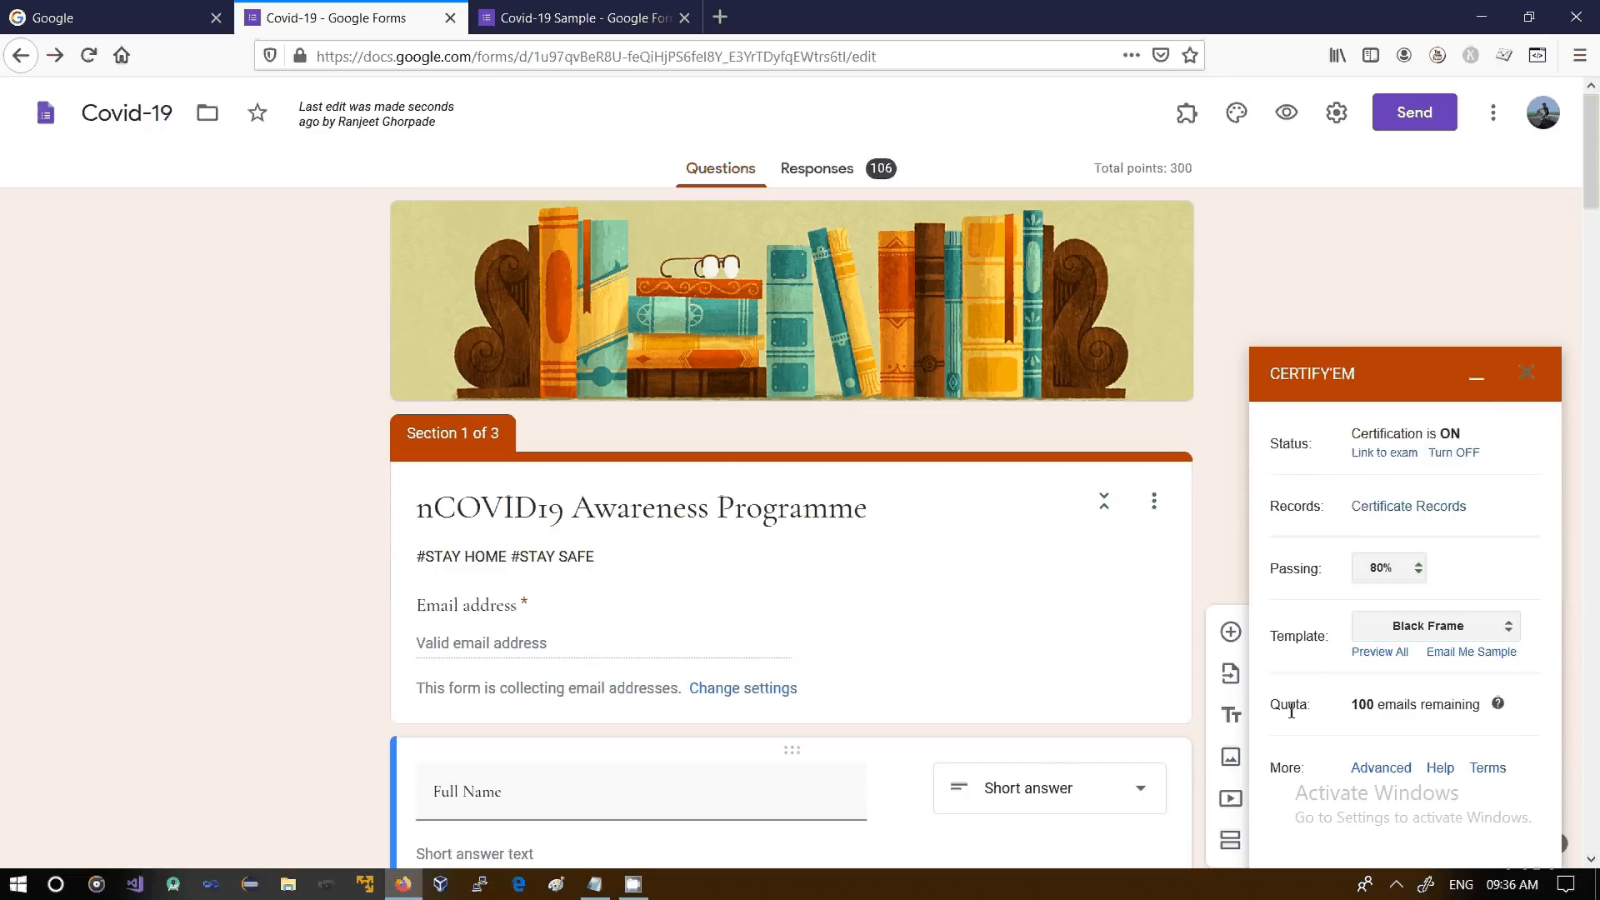
drag(1346, 705, 1388, 706)
click(1344, 720)
Search Google for "google slides" and open the Google Slides sign-in result in a new browser tab
click(150, 21)
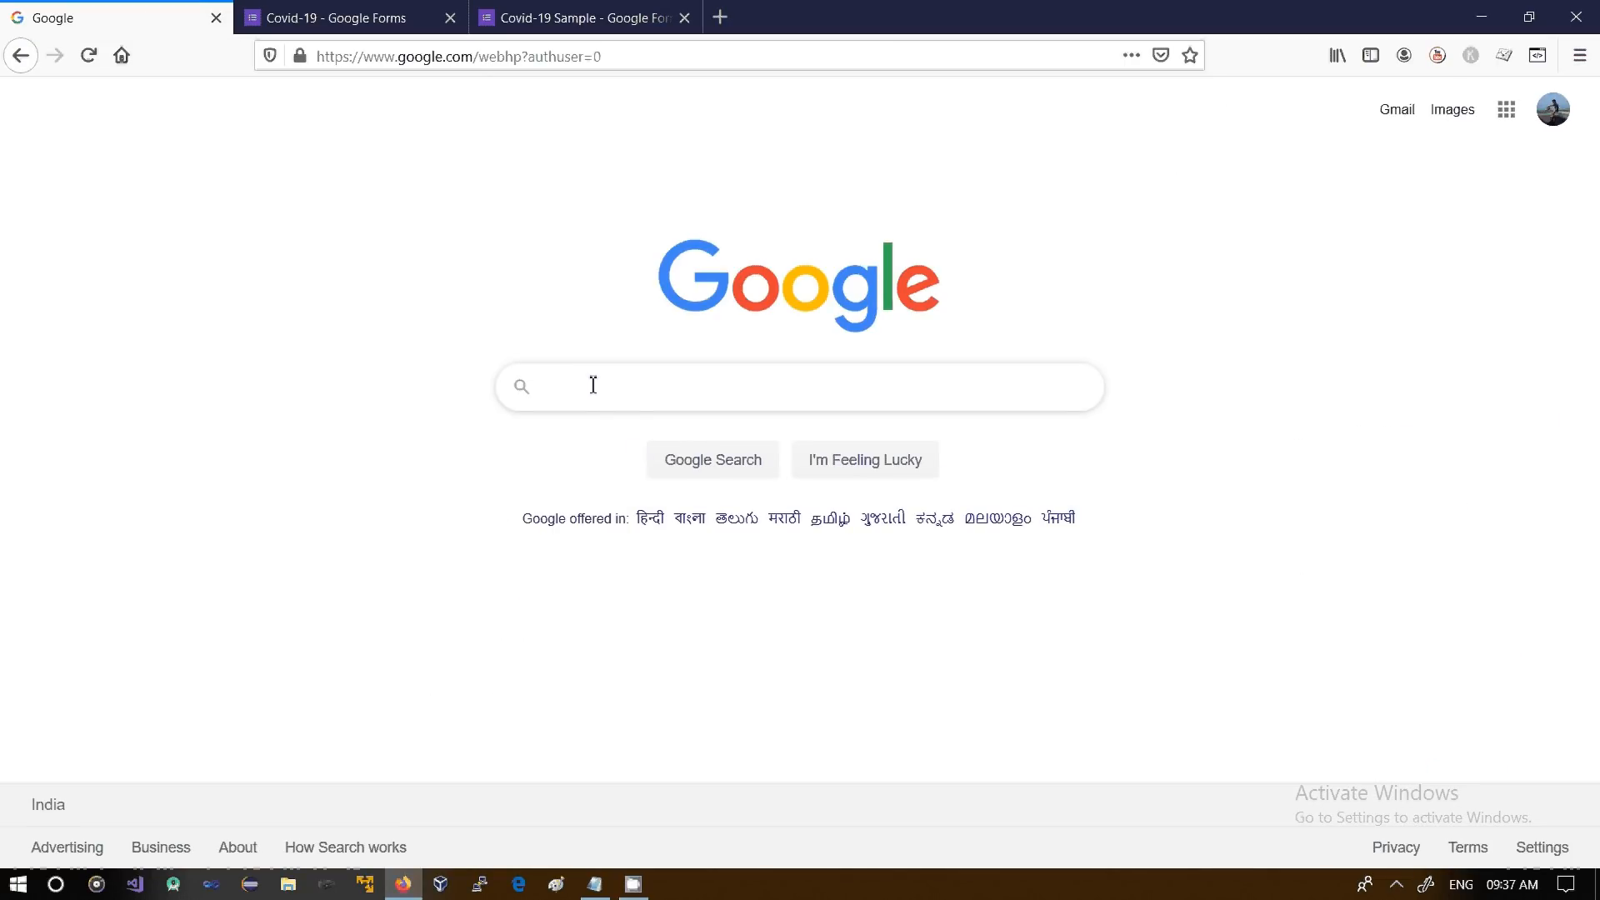
text(google )
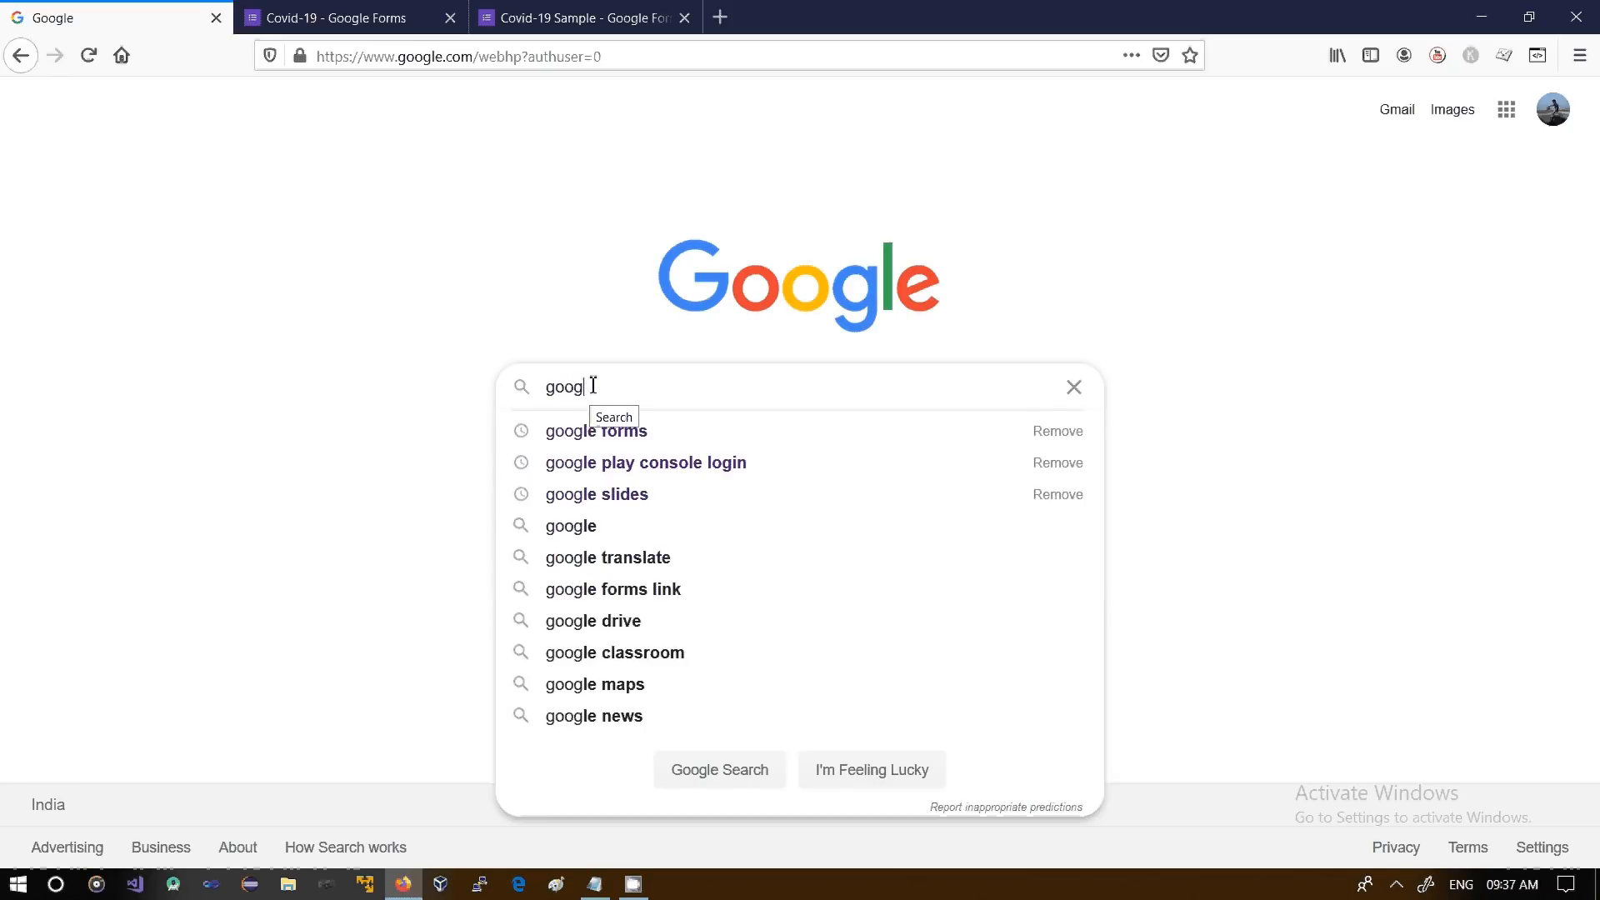
text(sli)
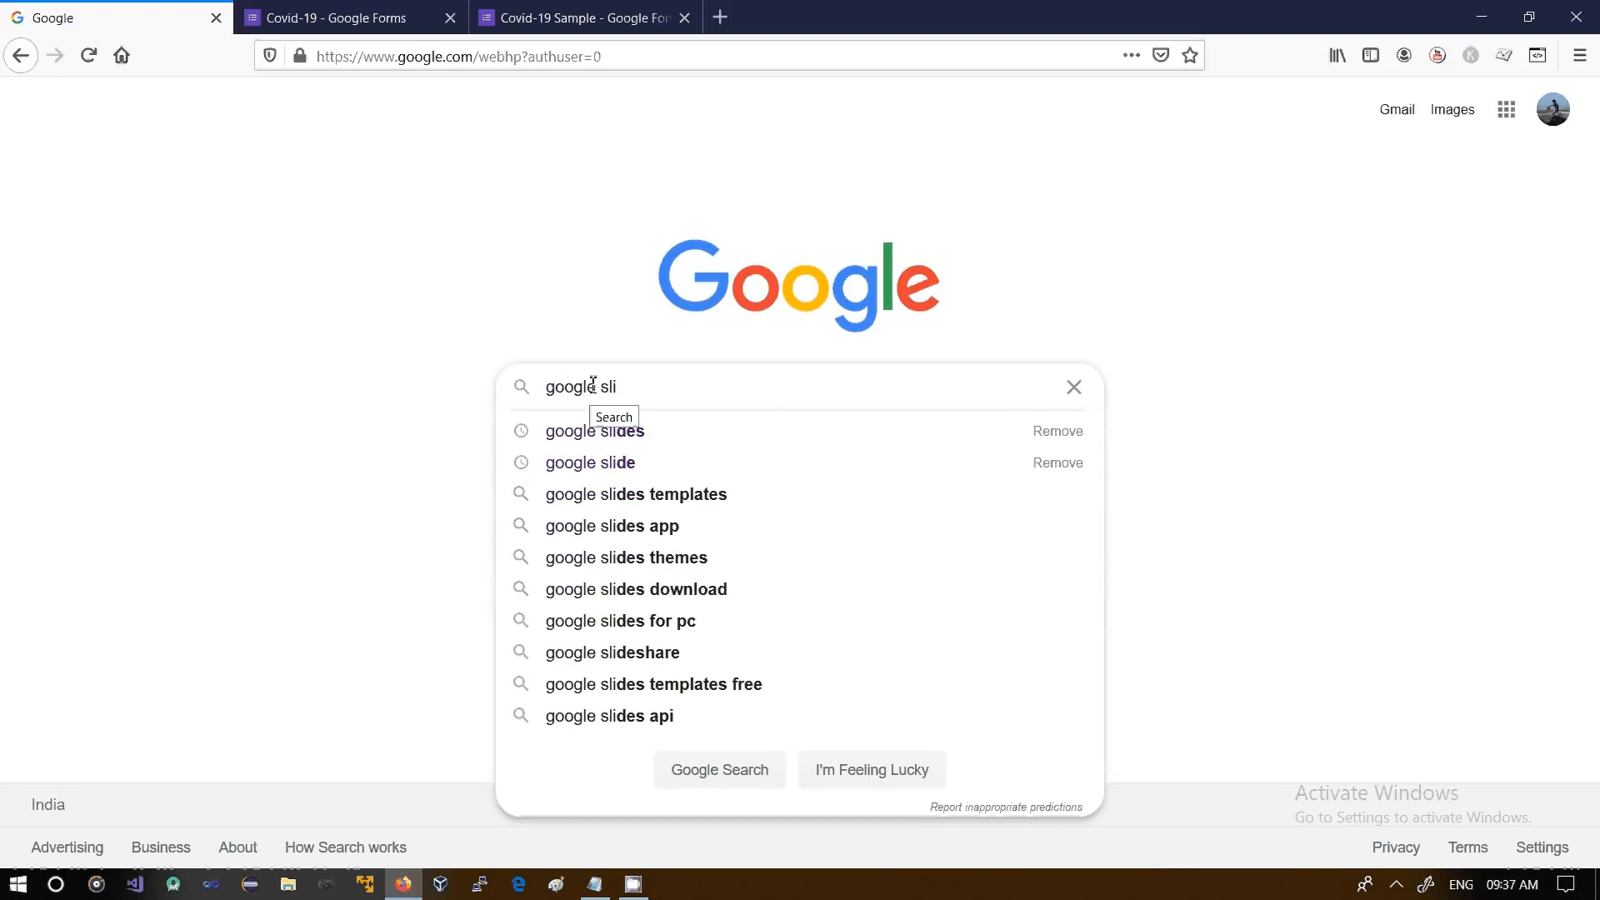
click(617, 434)
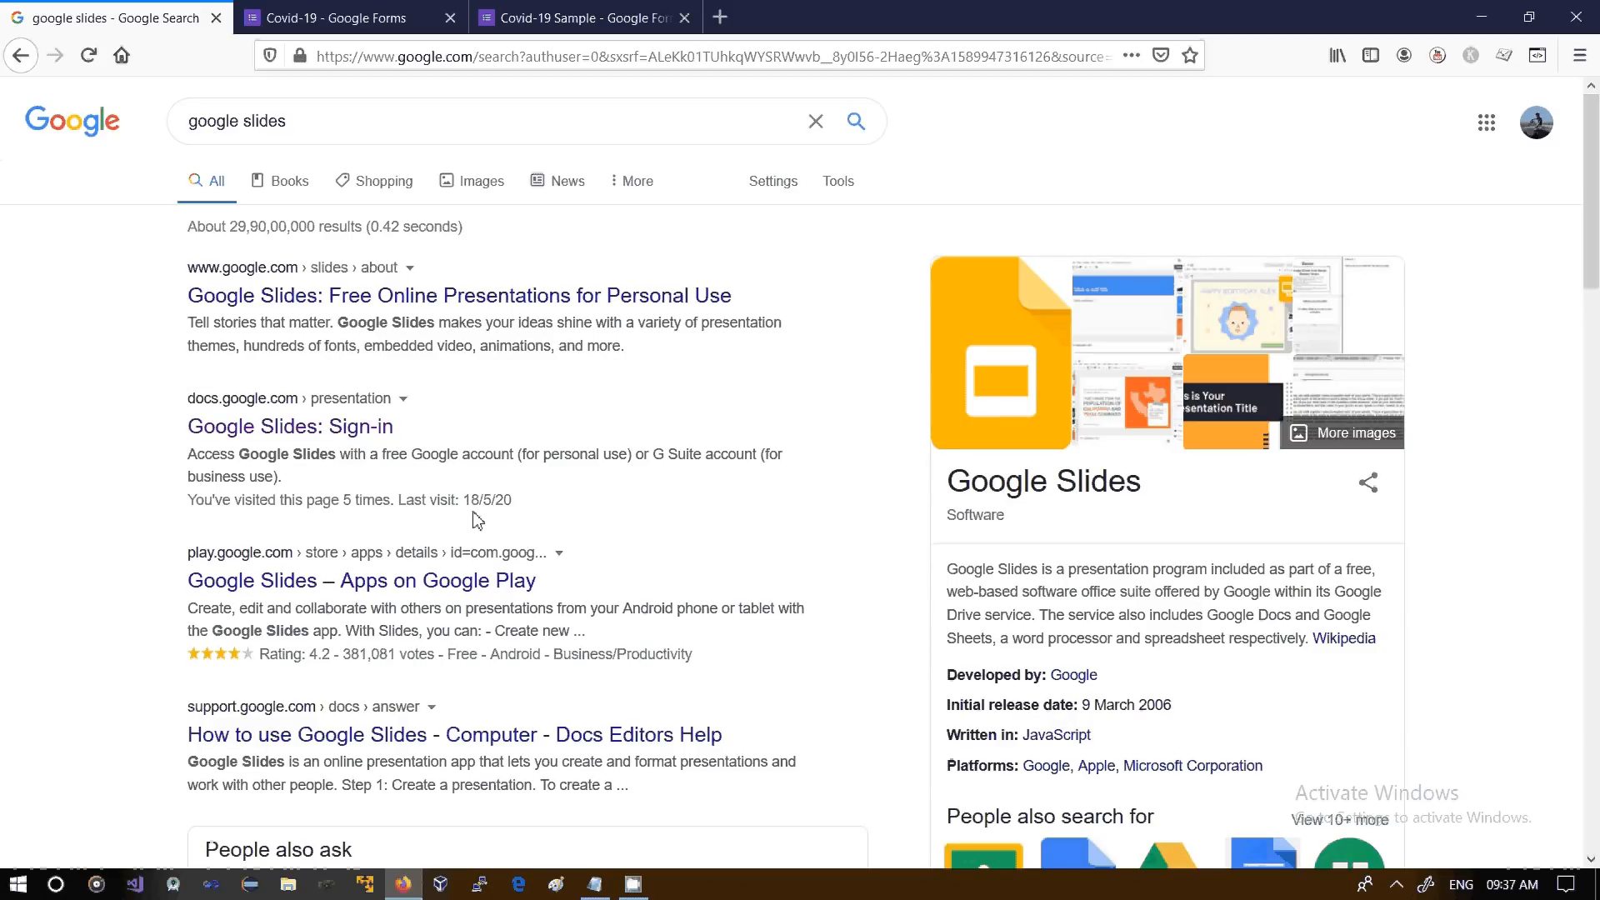
middle_click(317, 425)
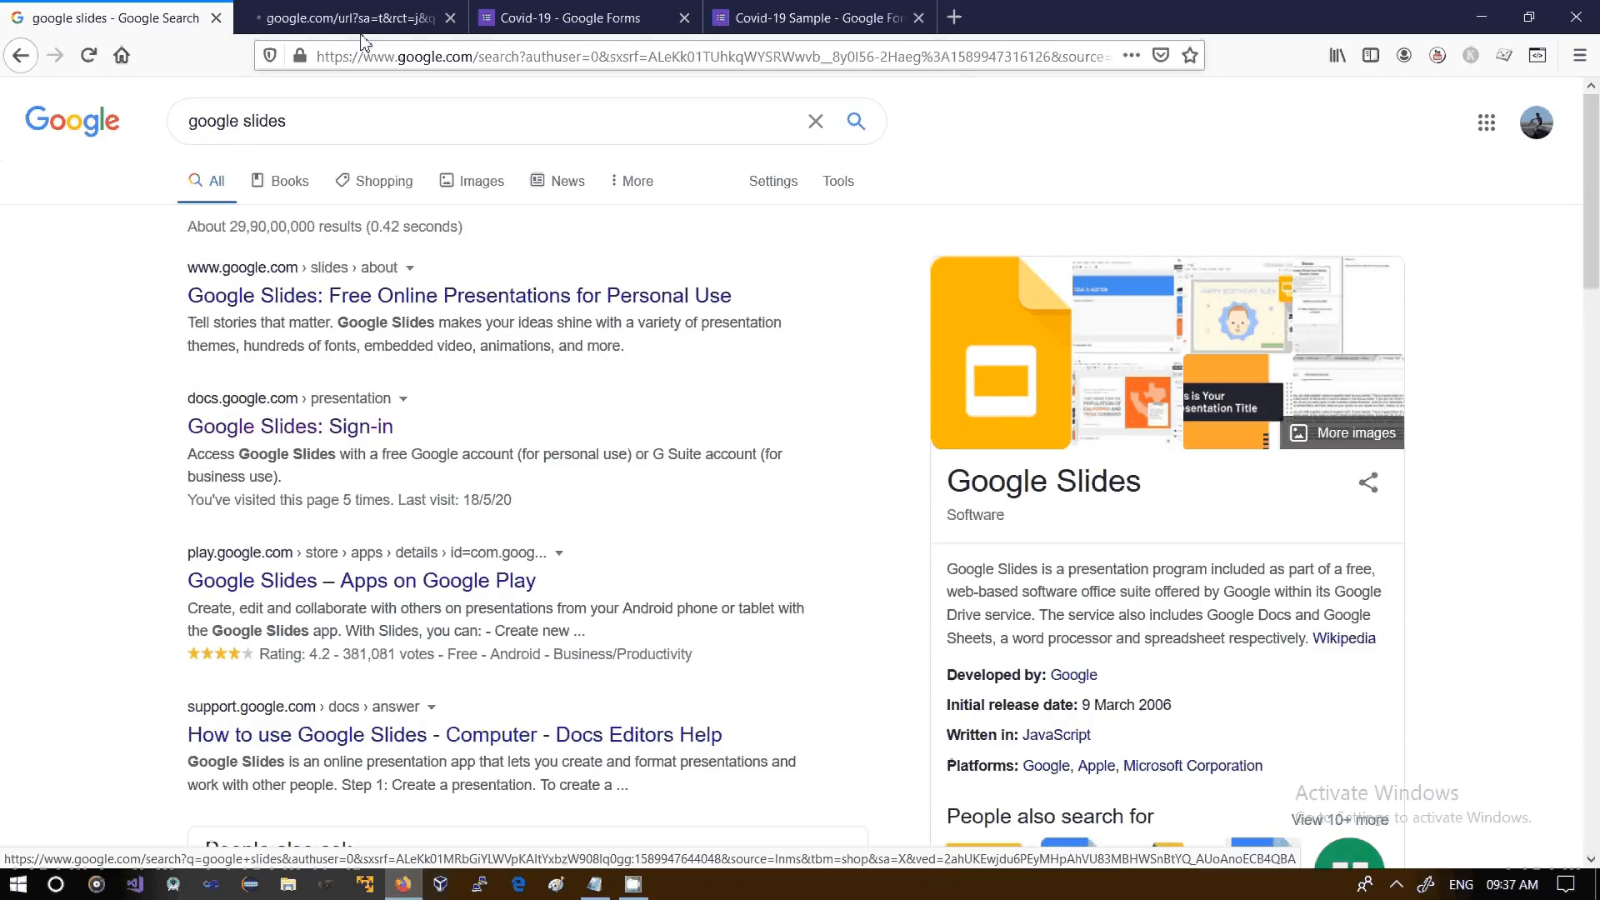
click(362, 25)
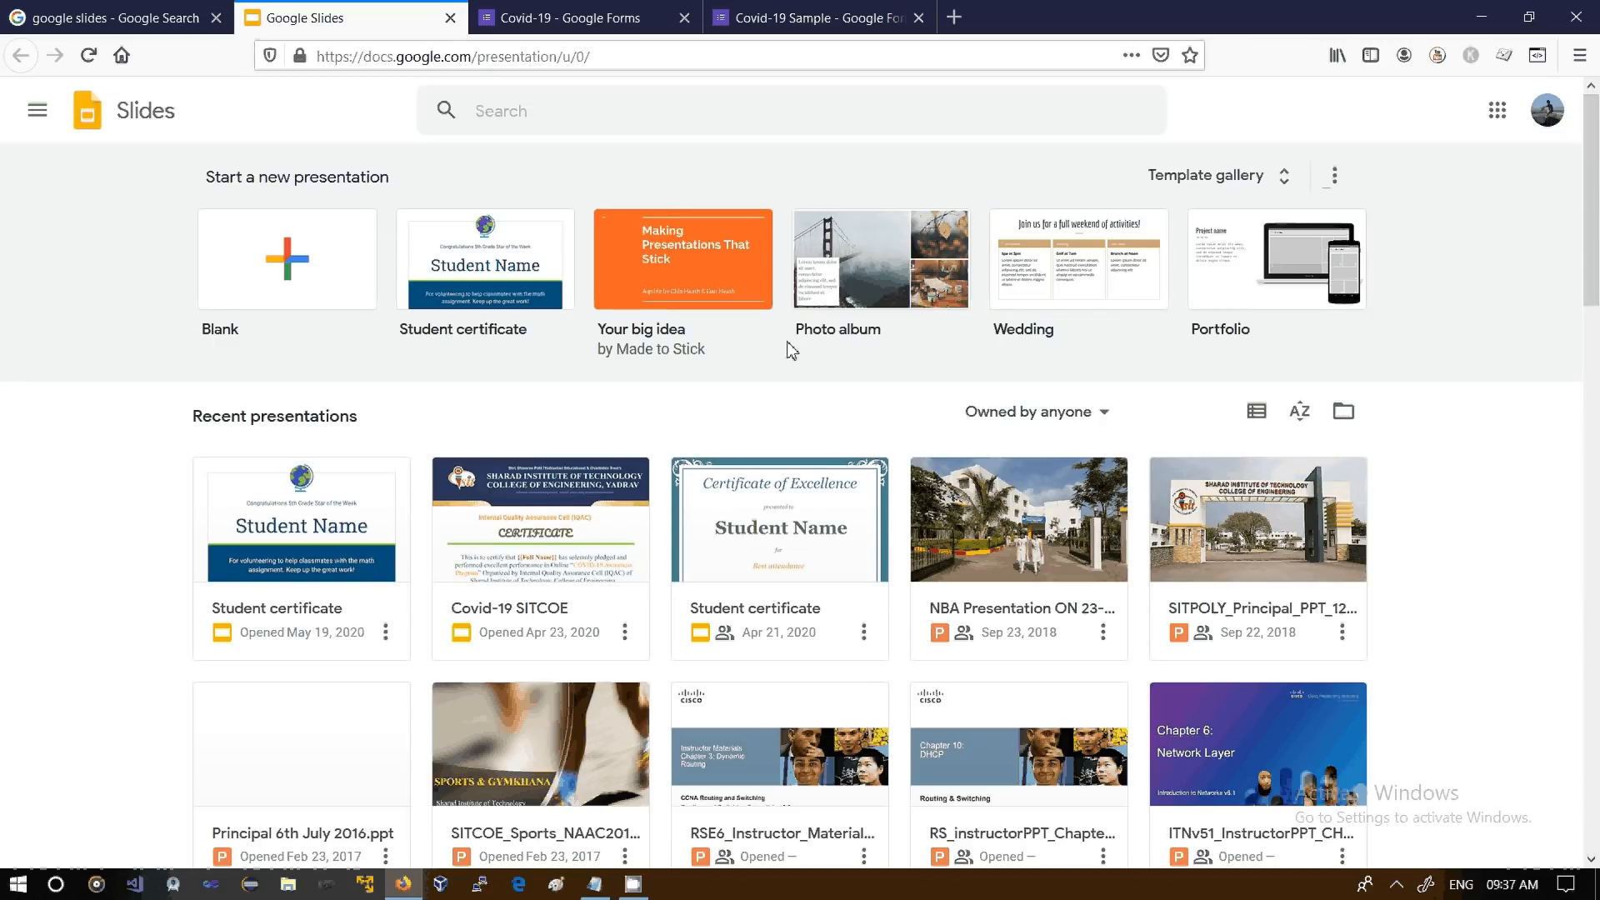
Create a presentation from the Student certificate template and inspect its congratulations line and globe image
click(481, 293)
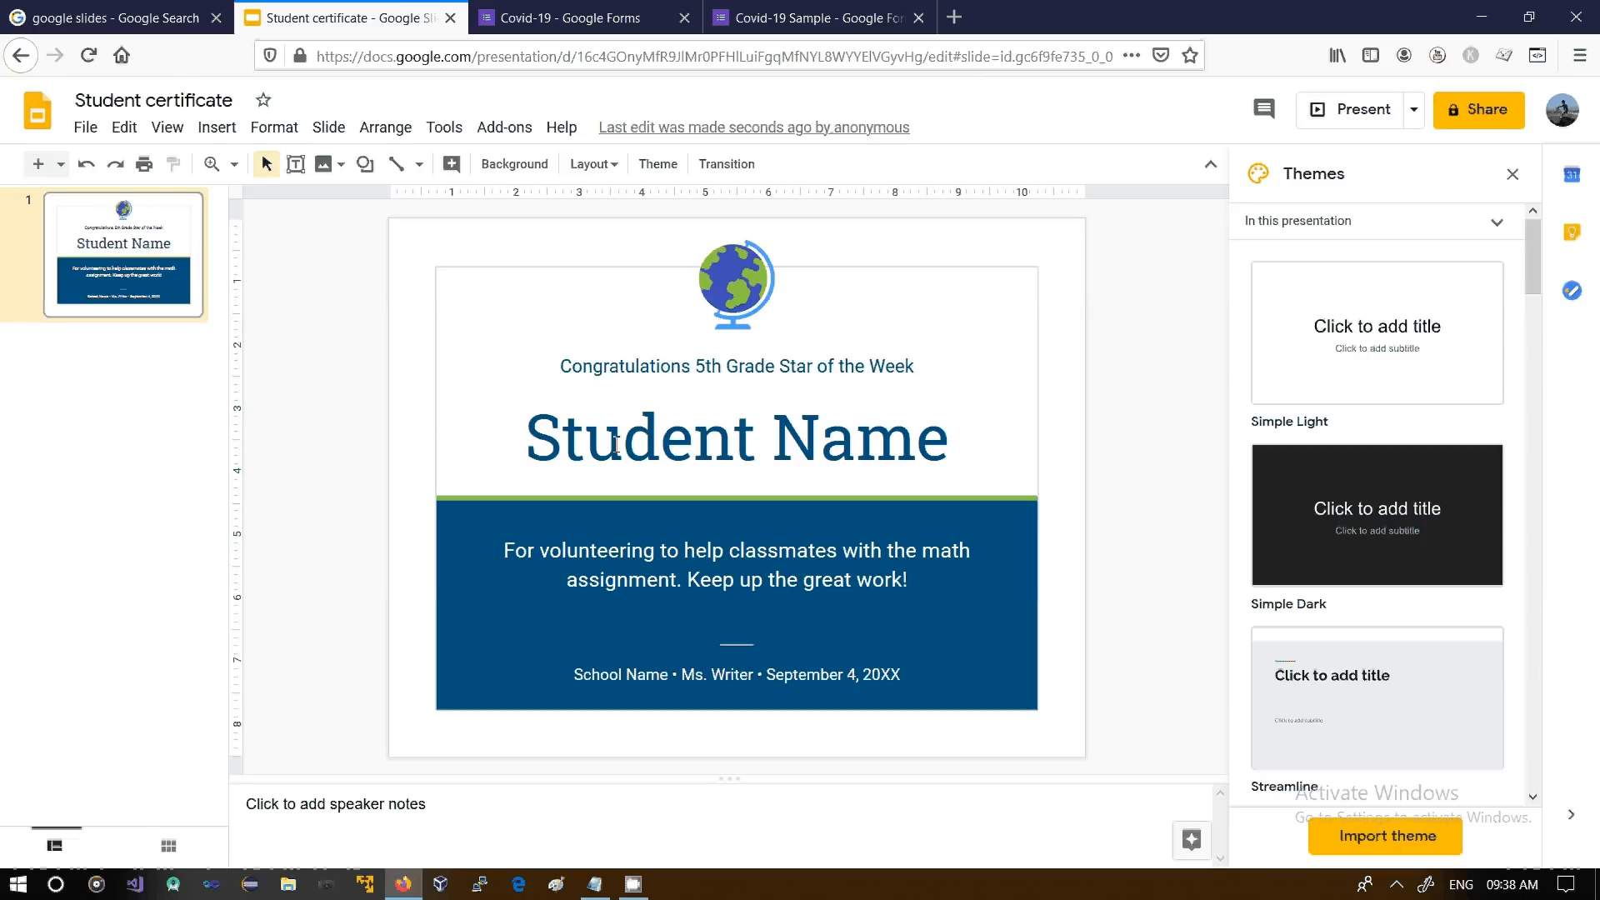
drag(561, 367, 786, 369)
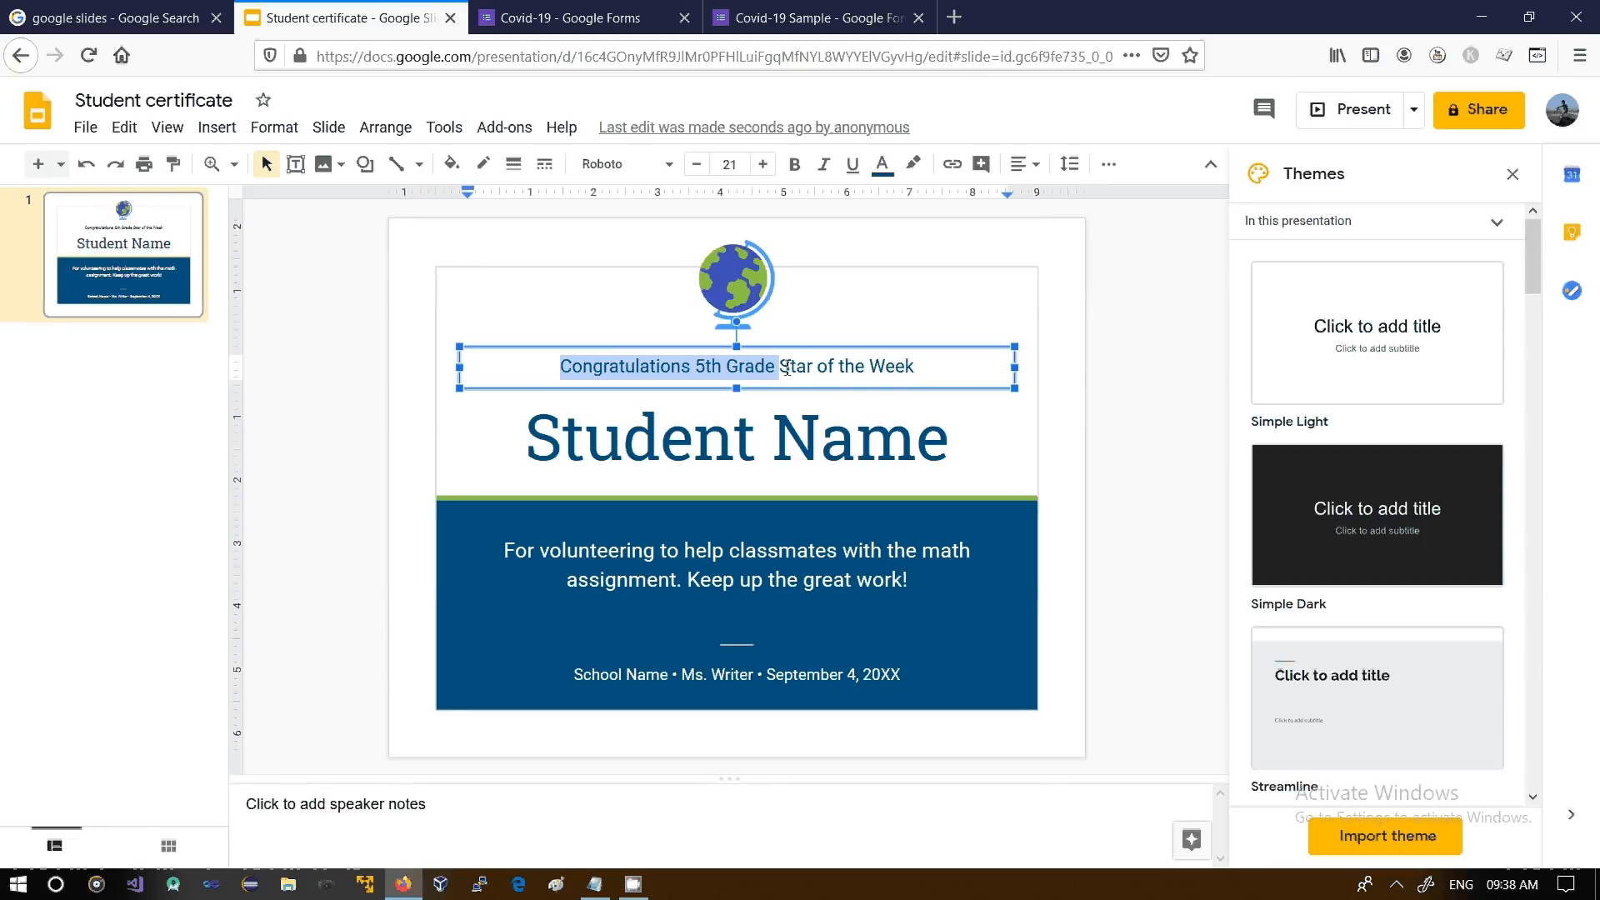
click(735, 263)
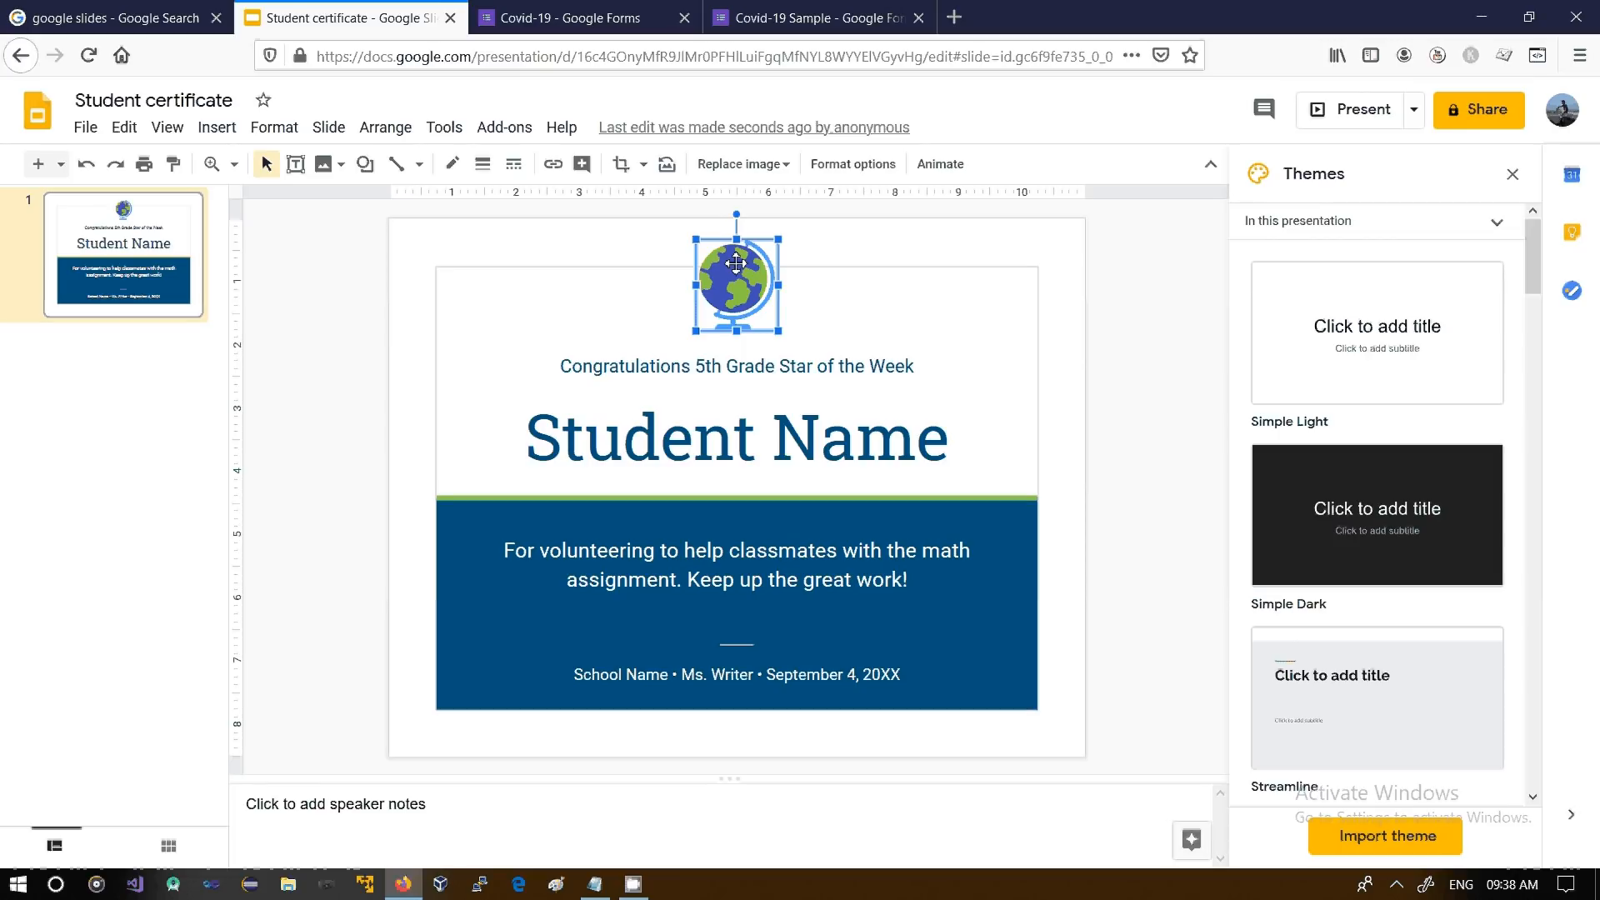